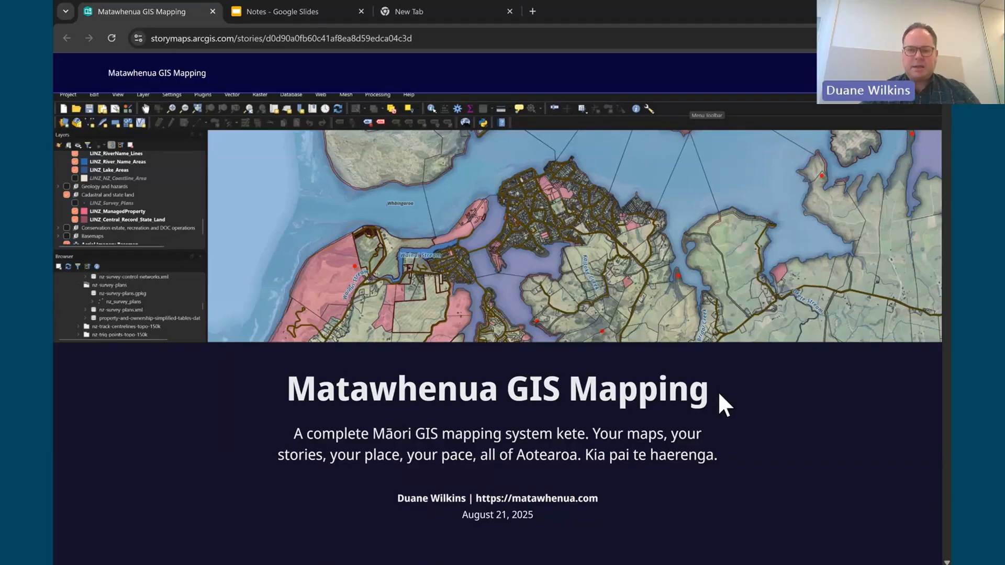
Load matawhenua.com and open the collection's first story, the Matawhenua Hapū GIS Mapping free package download
left_click(449, 38)
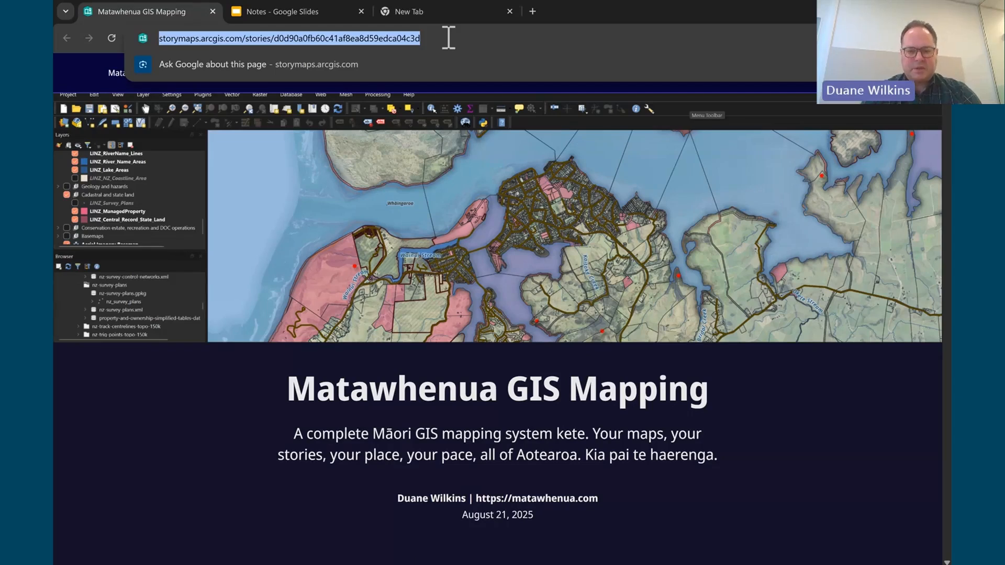
type("matawhenua.com")
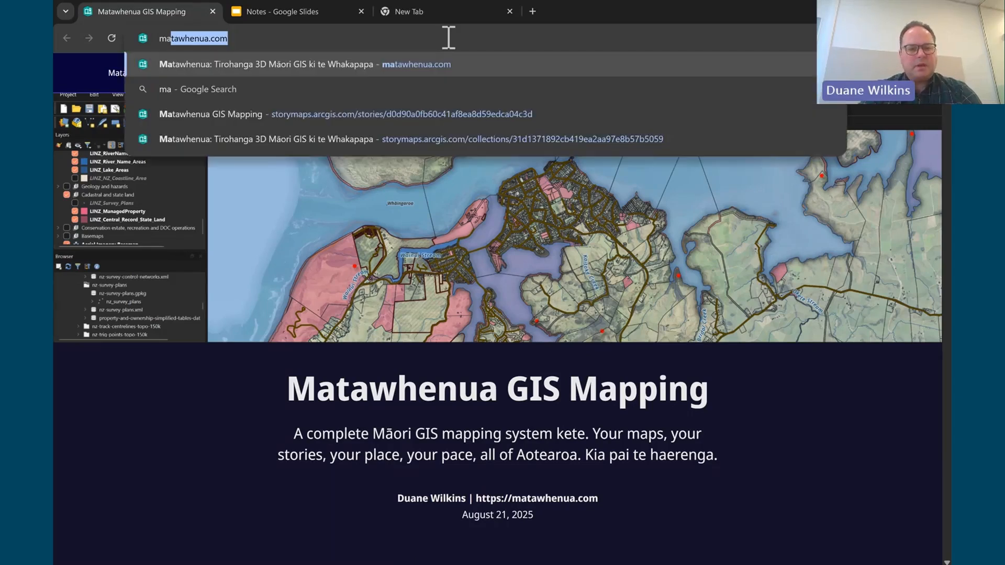
key("Return")
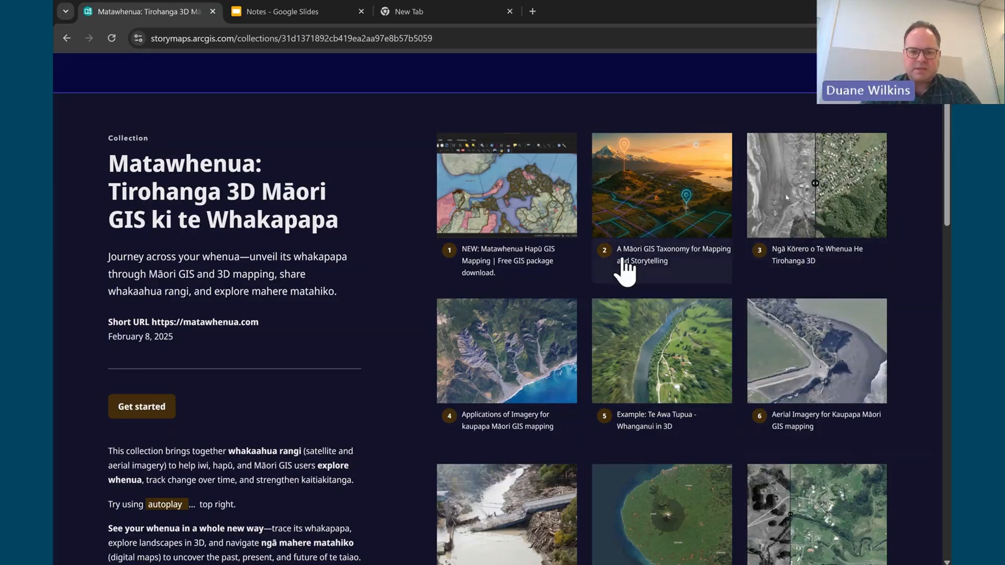
left_click(510, 203)
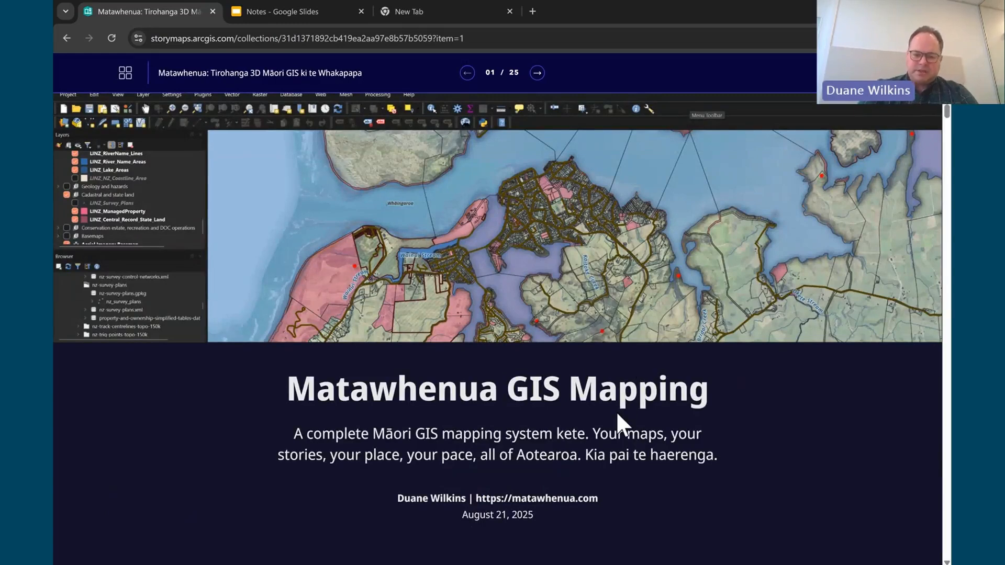
Examine the story's About text, the examples of included layers and the screen capture examples
scroll(618, 413, "down", 3)
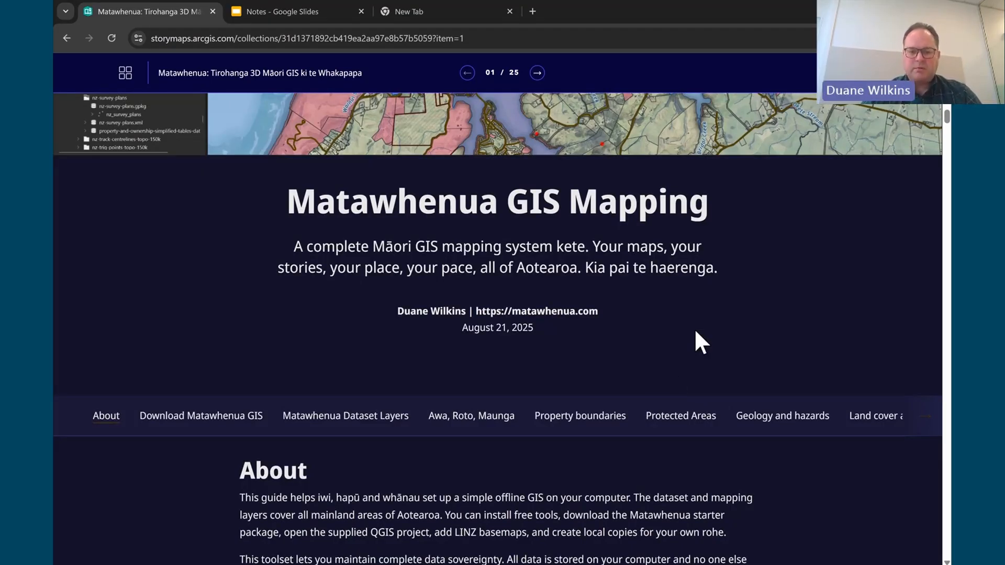
scroll(695, 332, "down", 2)
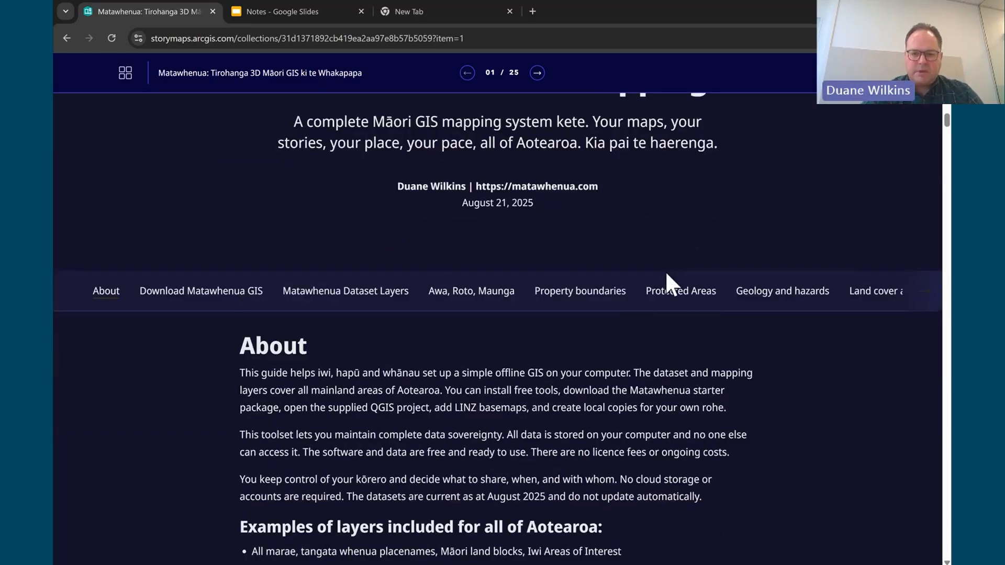
scroll(666, 274, "down", 5)
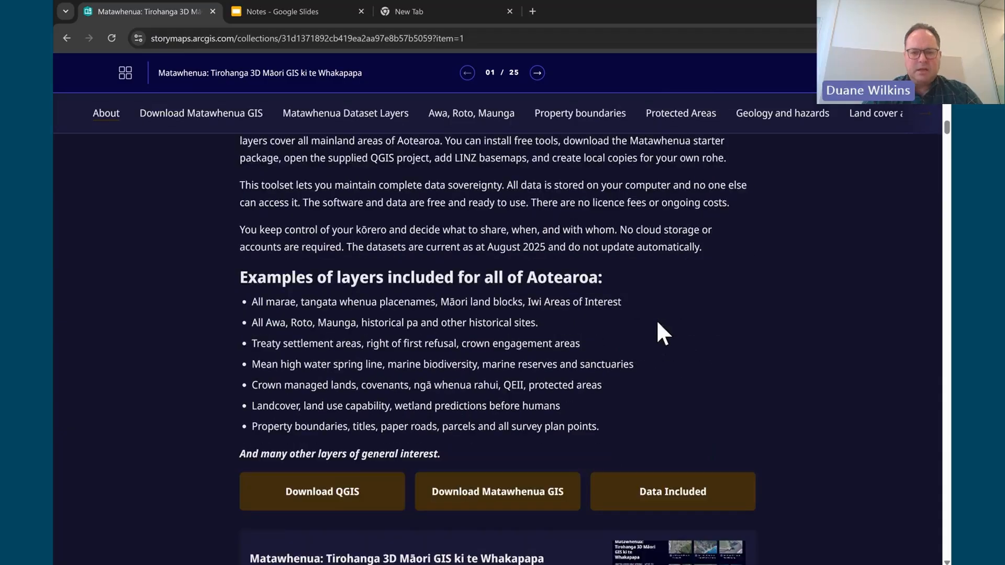
scroll(657, 322, "down", 1)
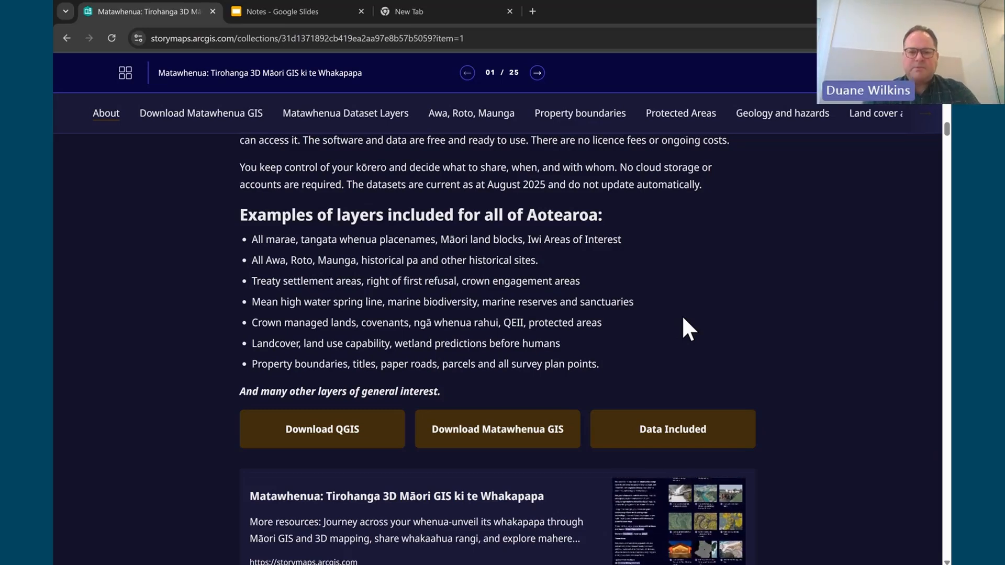
scroll(490, 287, "down", 3)
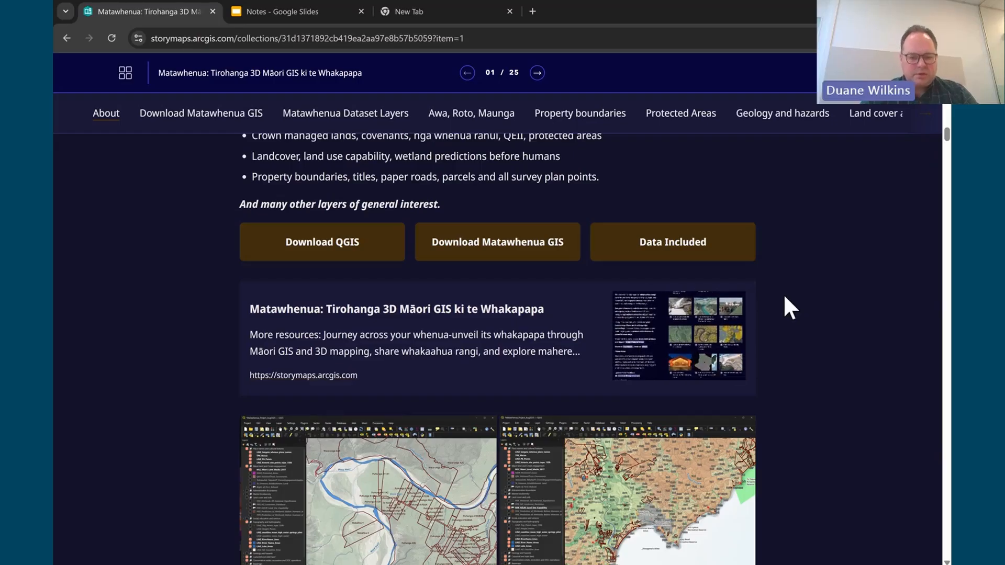
scroll(780, 324, "down", 1)
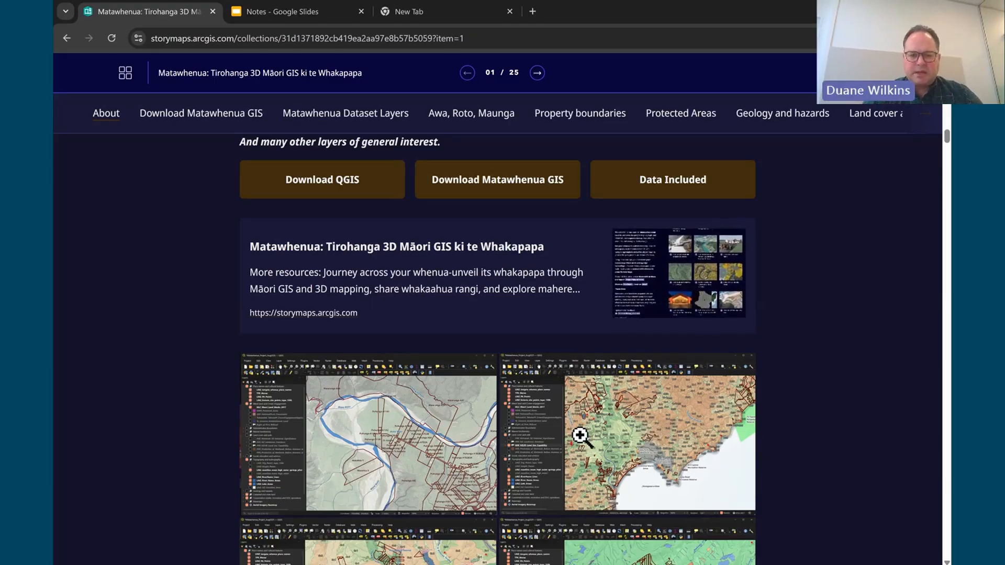
scroll(380, 435, "down", 3)
scroll(378, 434, "down", 3)
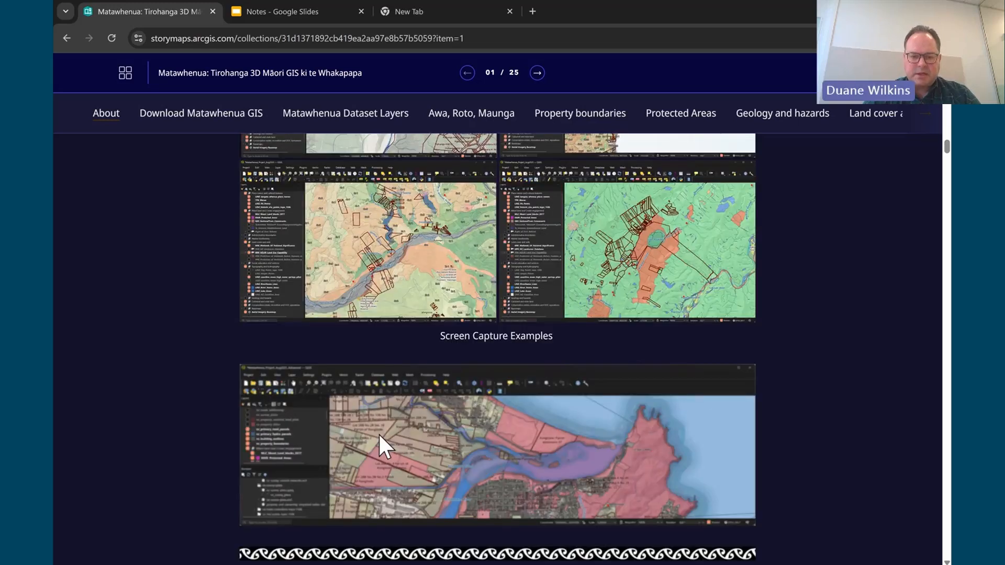
scroll(379, 434, "down", 3)
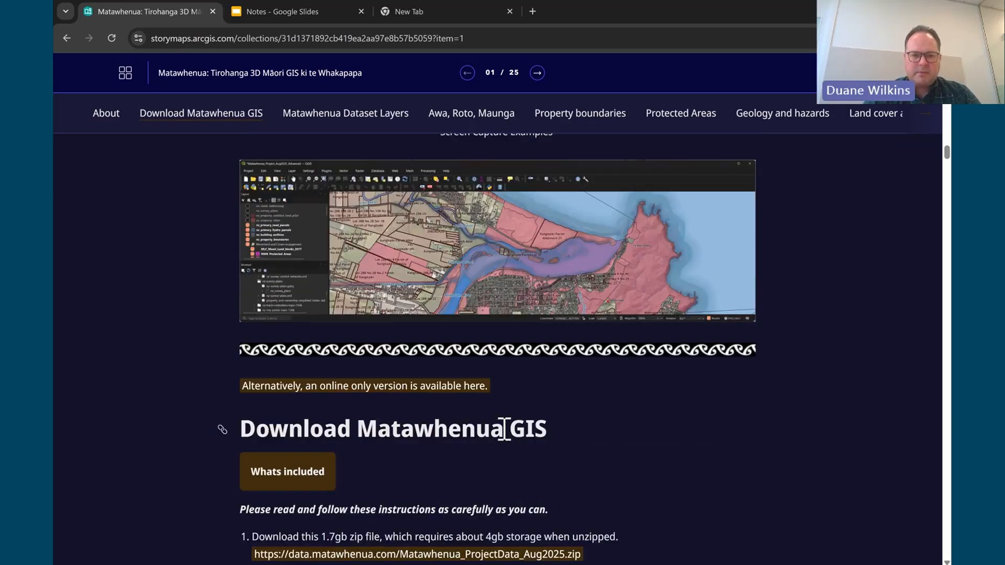
Go to the Download Matawhenua GIS section and enlarge the page so the instructions are easier to read
left_click(225, 114)
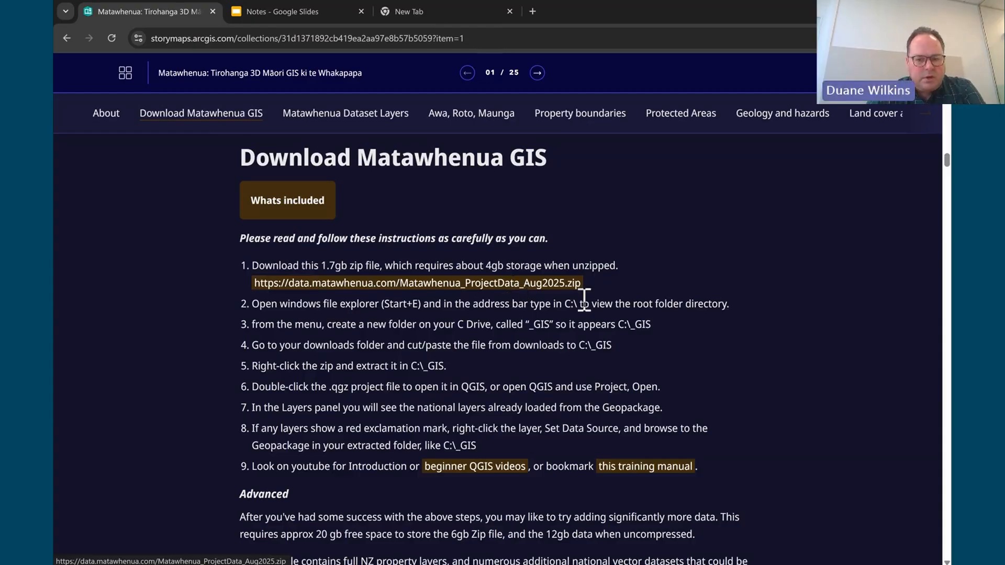
key("ctrl+plus")
key("ctrl+plus")
key("ctrl+plus")
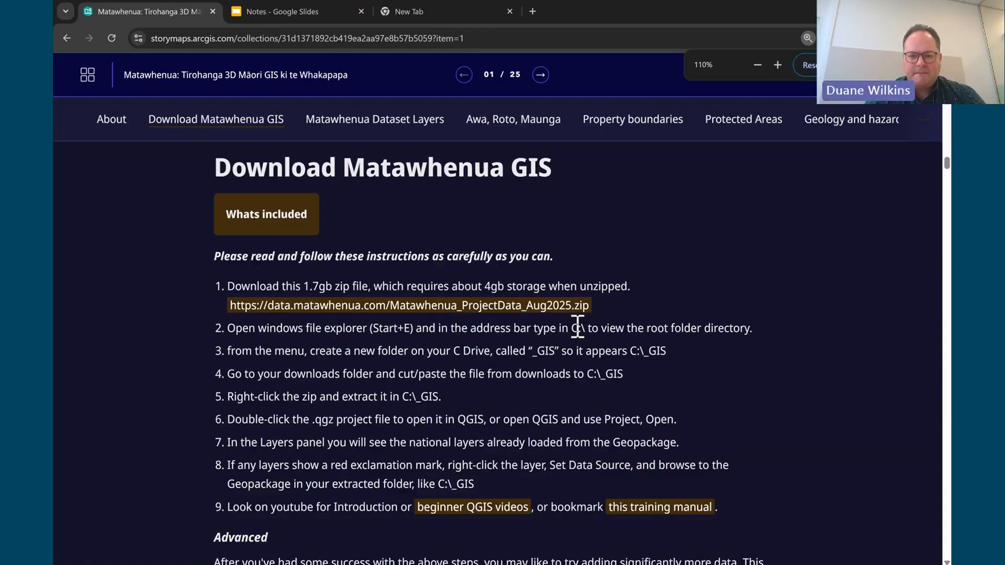
key("ctrl+plus")
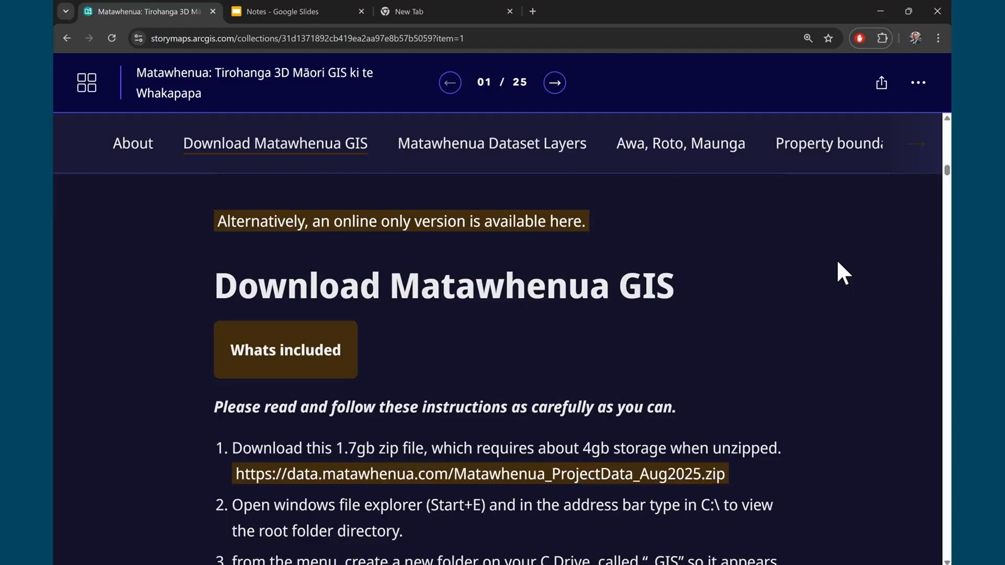
Leave the story and reload the collection overview from matawhenua.com
key("super+e")
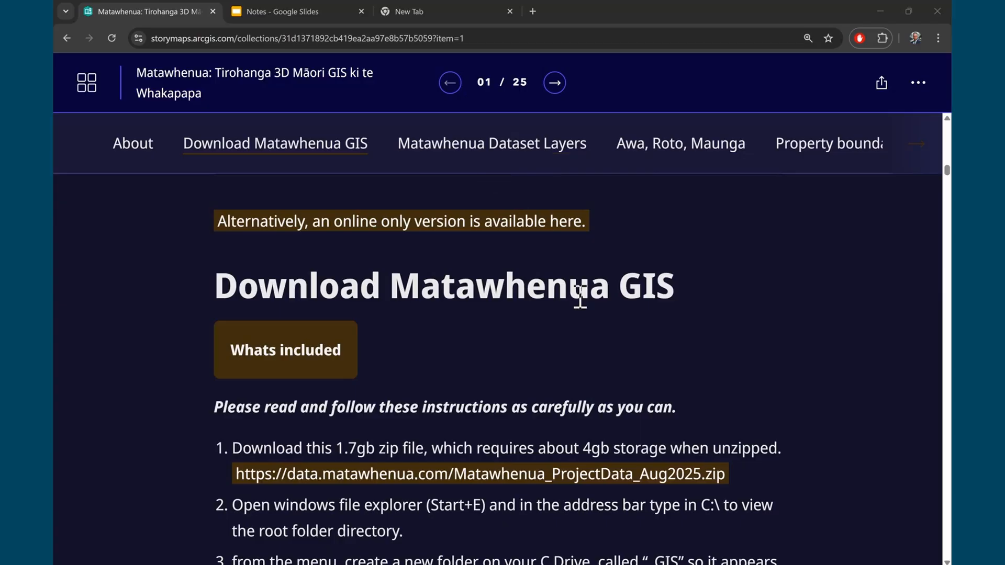
left_click(90, 79)
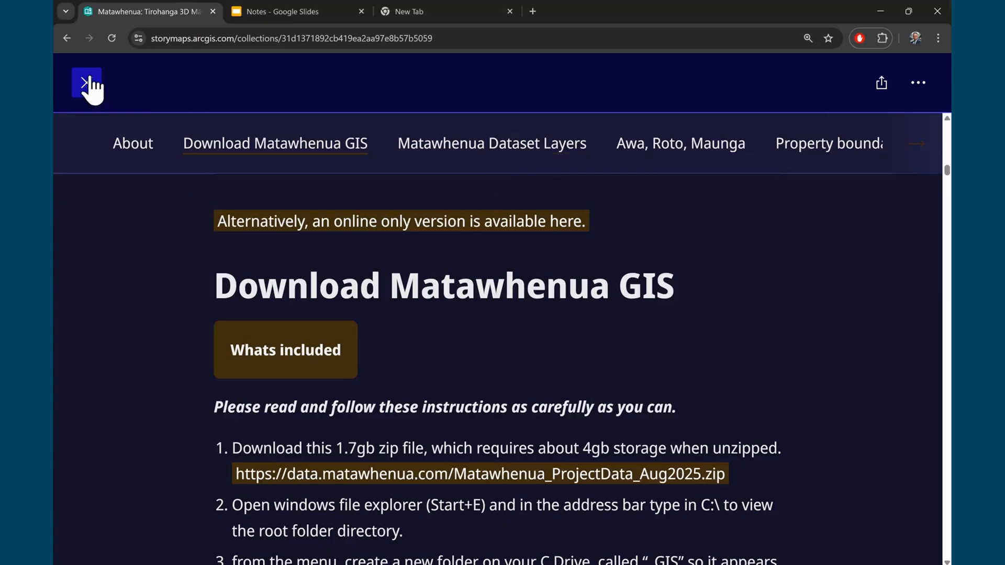
left_click(313, 38)
type("mat")
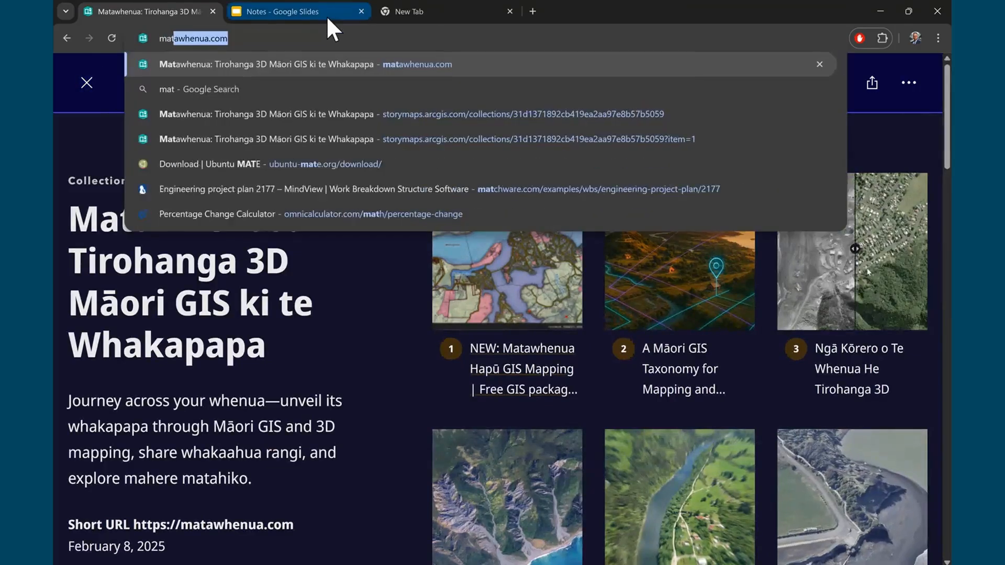
key("Return")
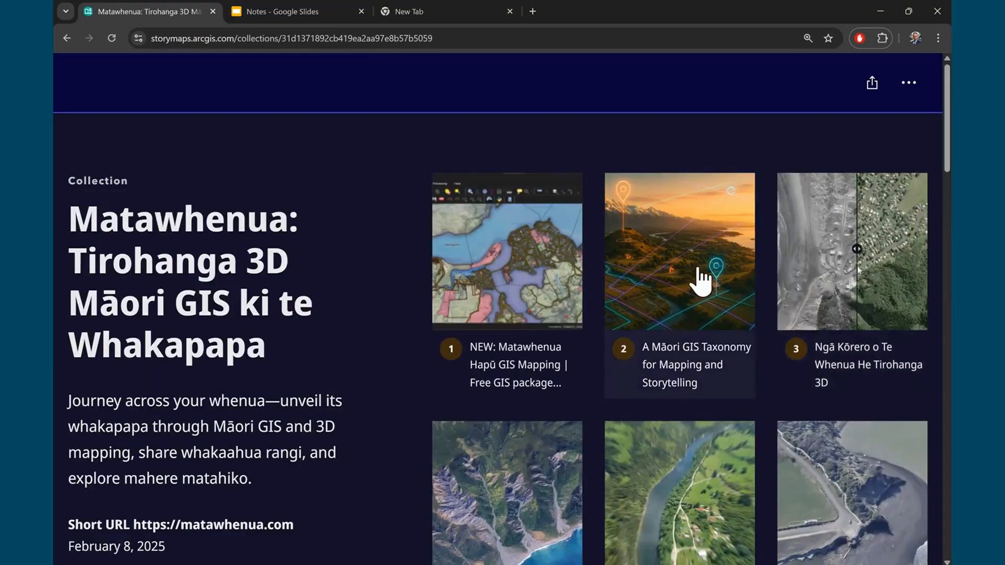
Reopen the Matawhenua Hapū GIS Mapping story from the collection and go to its Download Matawhenua GIS section
scroll(701, 280, "down", 5)
scroll(736, 377, "up", 3)
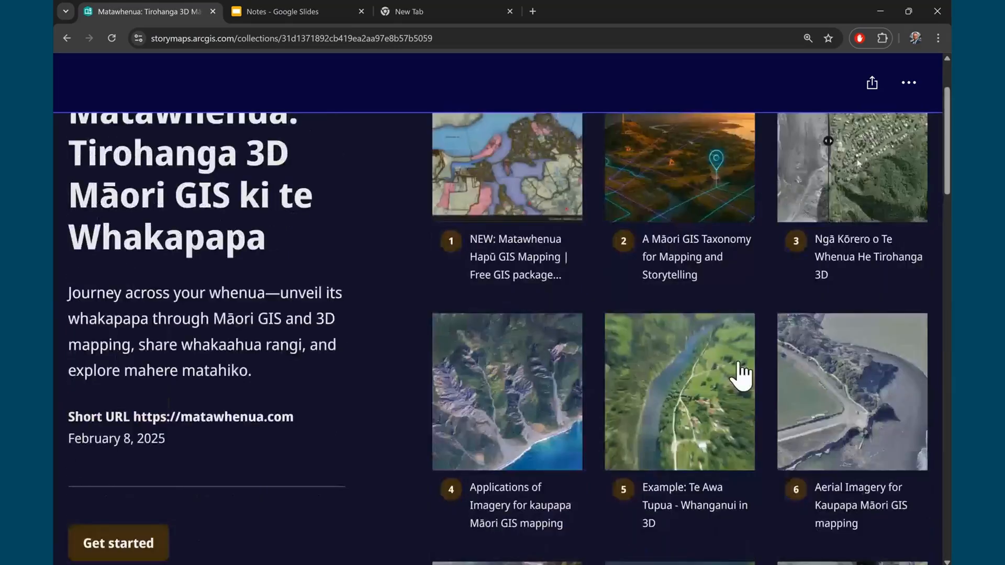
scroll(742, 375, "up", 2)
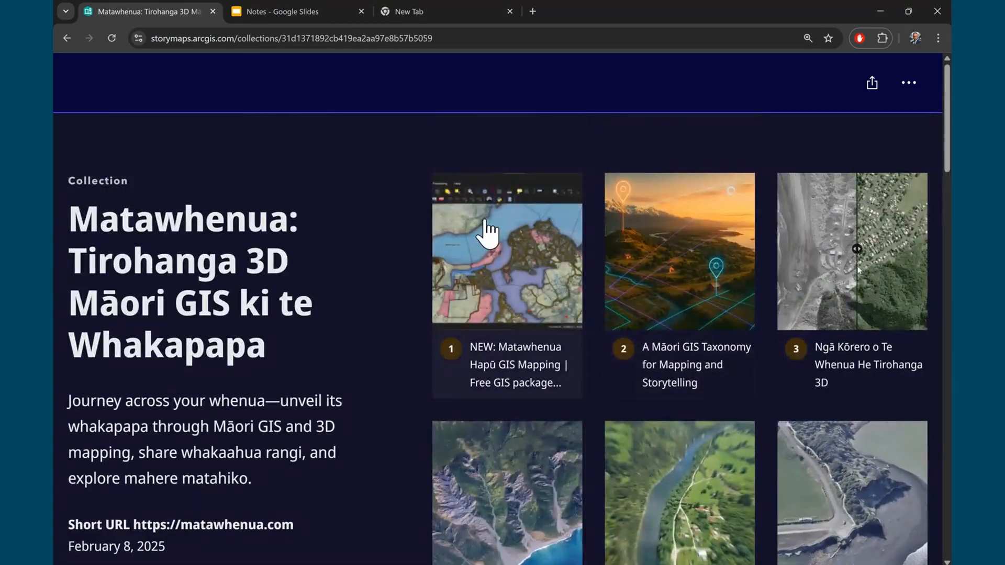
left_click(522, 251)
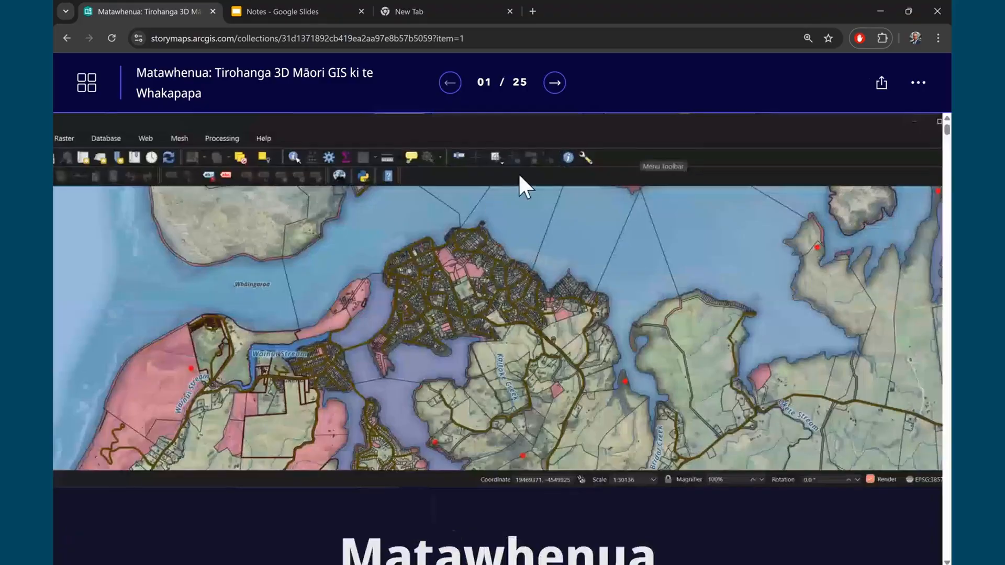
scroll(543, 211, "down", 1)
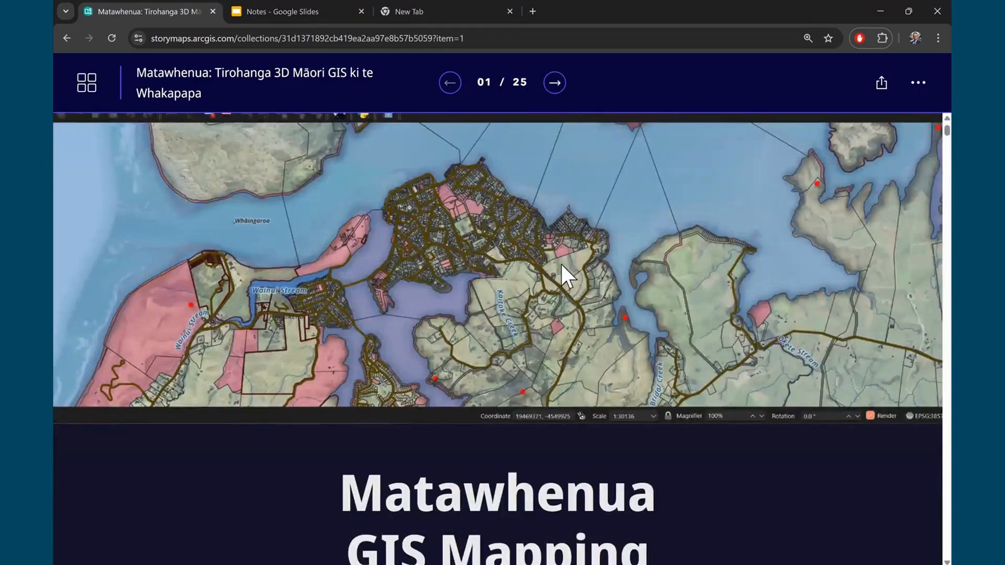
scroll(561, 267, "down", 3)
scroll(560, 265, "down", 5)
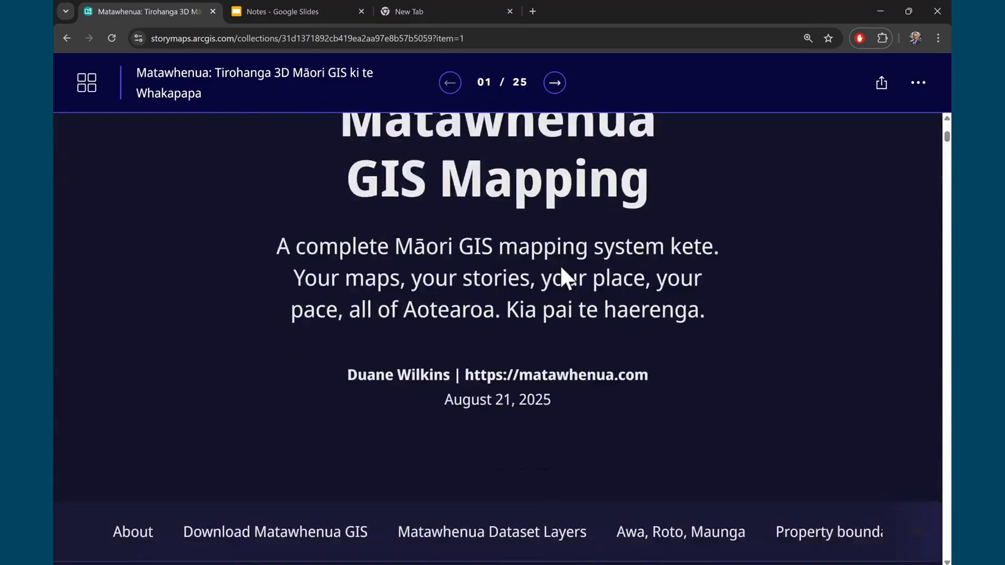
scroll(561, 267, "down", 3)
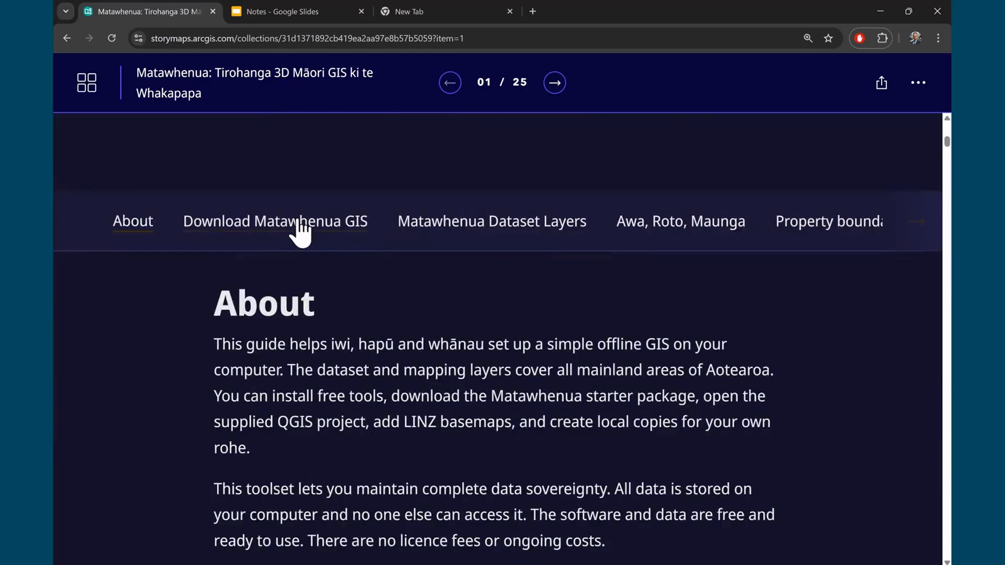
left_click(284, 219)
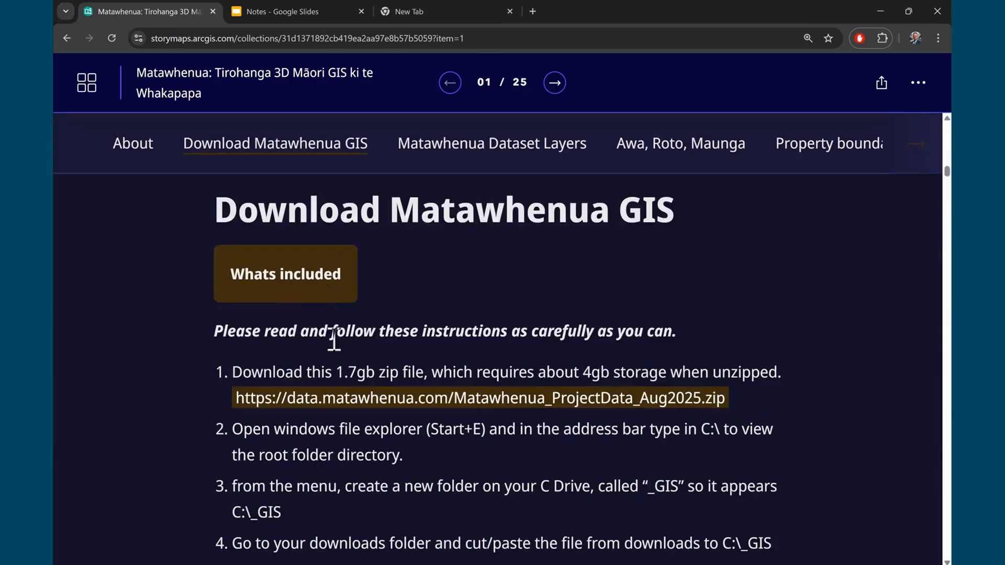
Look up what is included in the Matawhenua GIS Layers Dataset, and return to the download instructions
left_click(323, 276)
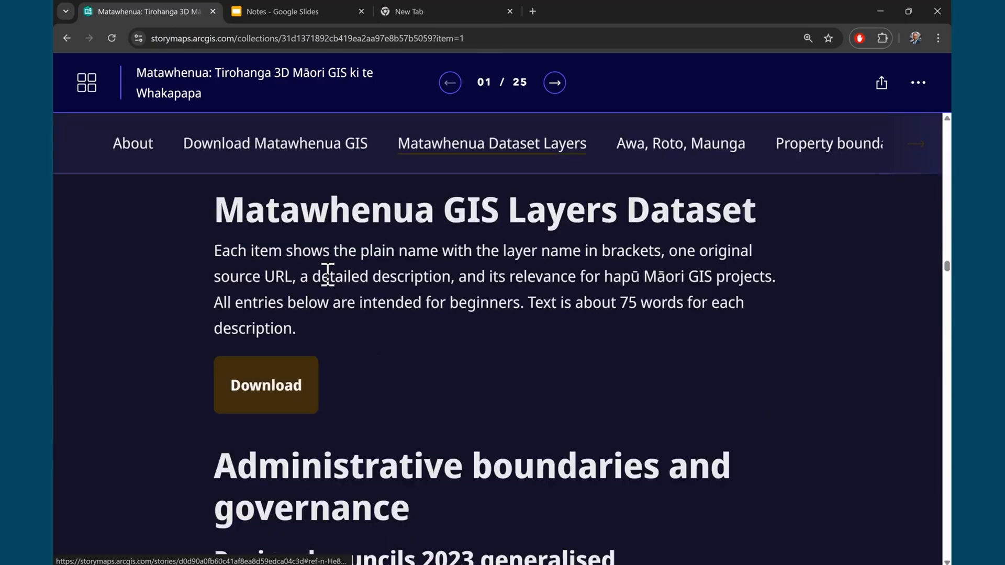
left_click(287, 386)
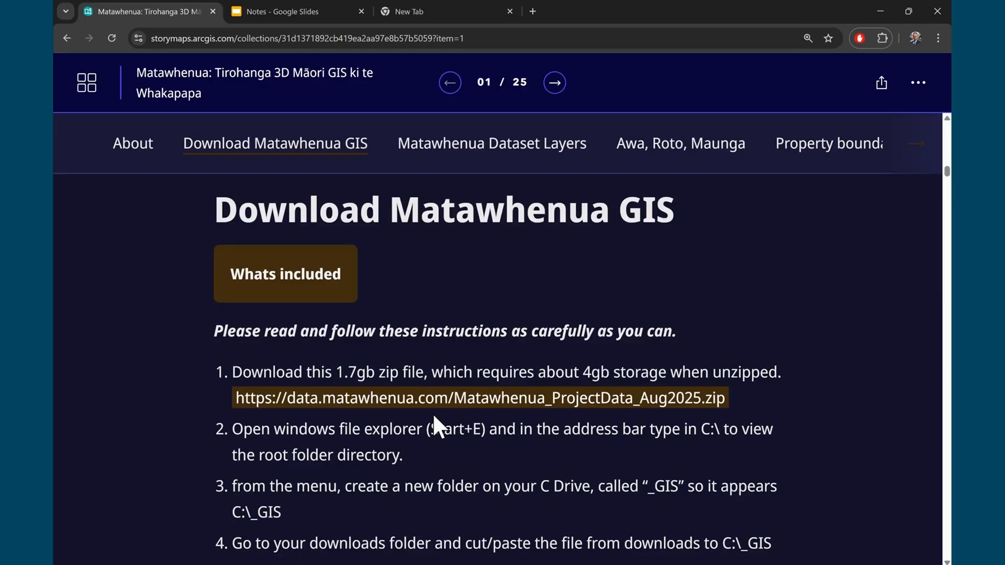
Download the advanced QGIS project file Matawhenua_Project_Aug2025_Advanced.qgz from the Advanced instructions
scroll(502, 361, "down", 3)
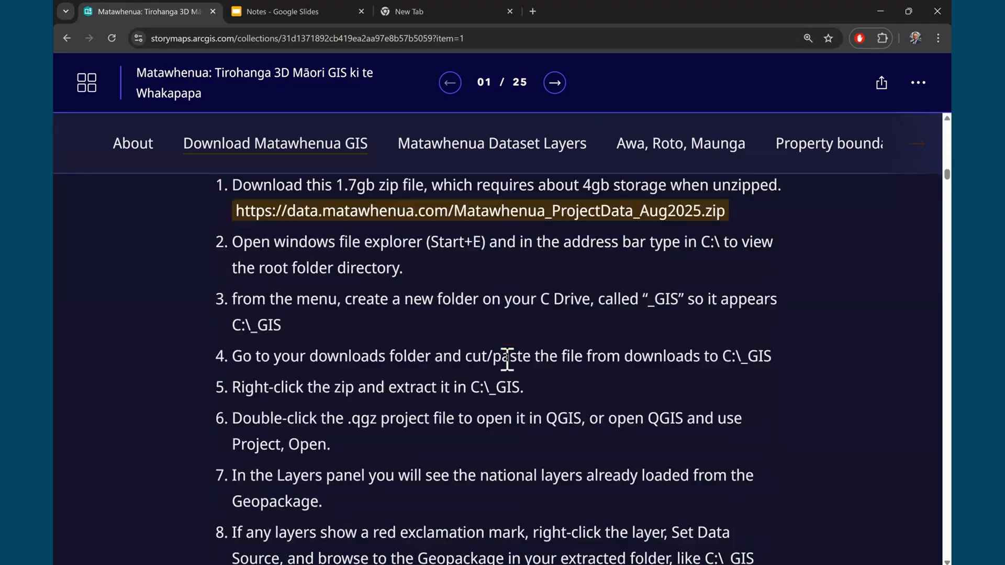
scroll(507, 359, "down", 3)
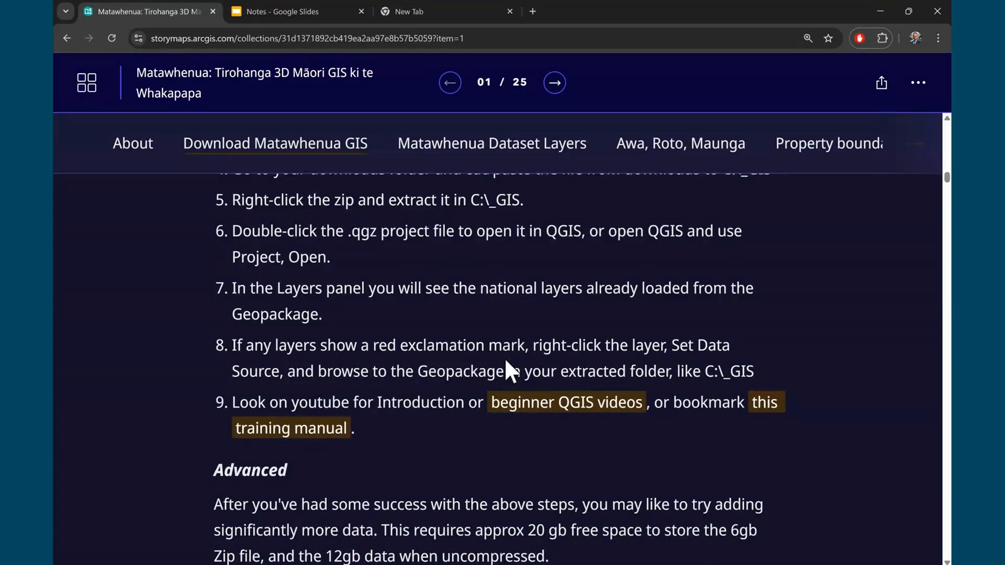
scroll(504, 357, "down", 6)
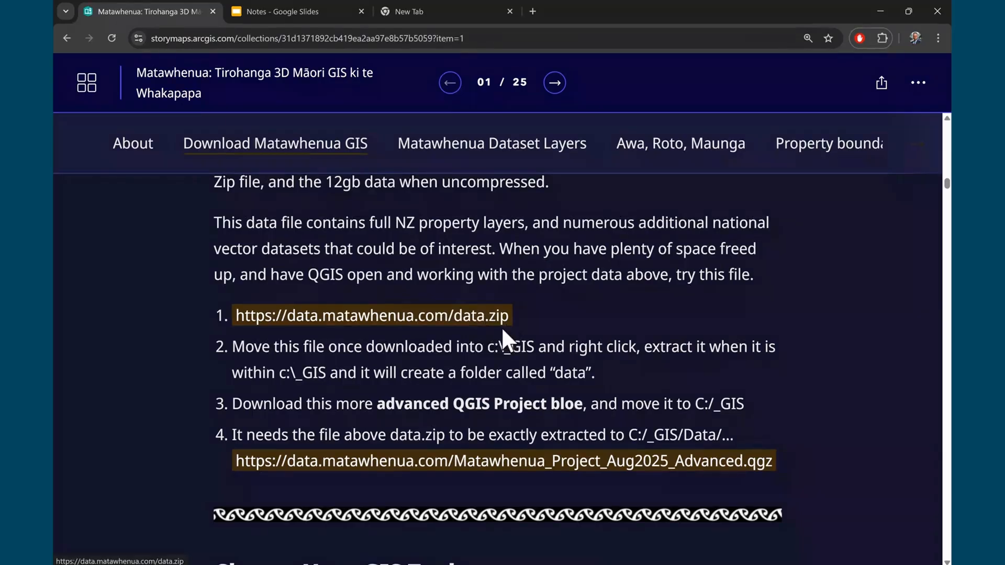
left_click(529, 462)
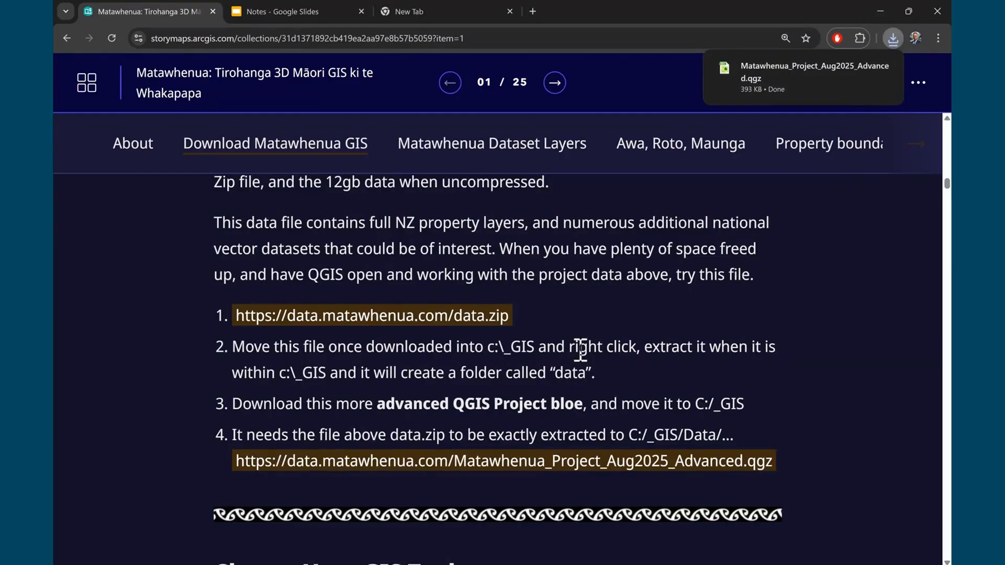
Move the downloaded Matawhenua_Project_Aug2025_Advanced.qgz from the Downloads folder into C:\_GIS, replacing the existing copy
scroll(581, 349, "up", 10)
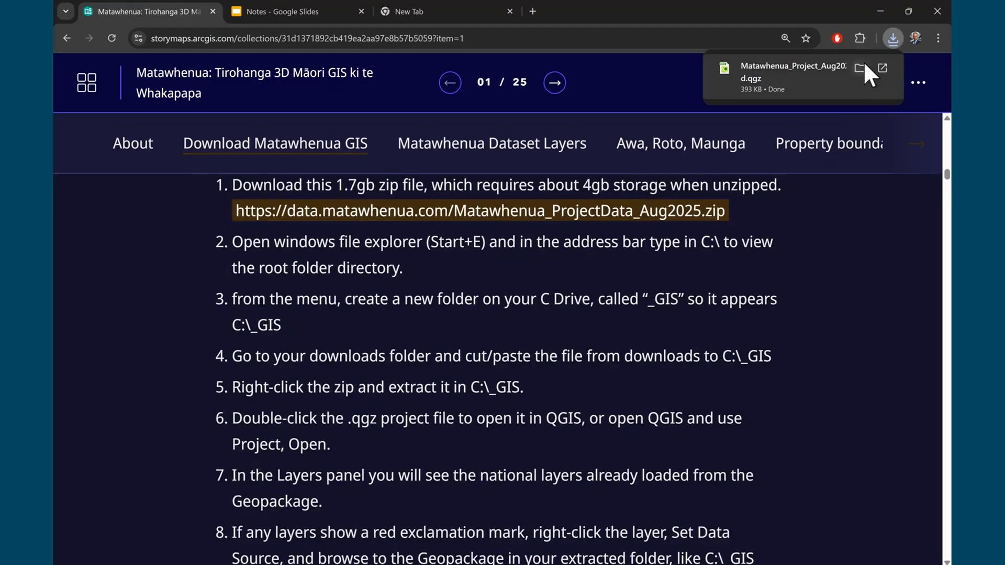
left_click(863, 68)
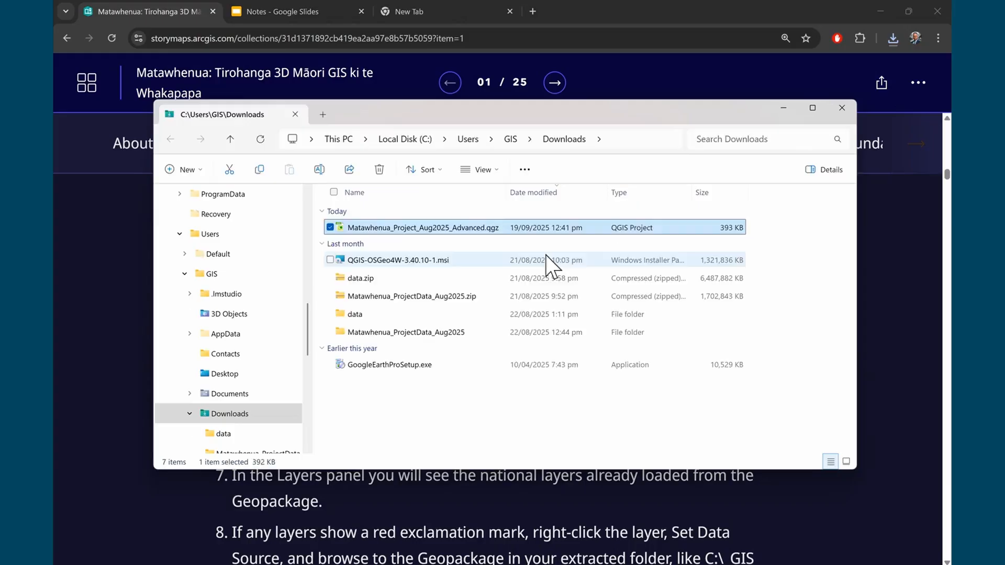
right_click(444, 227)
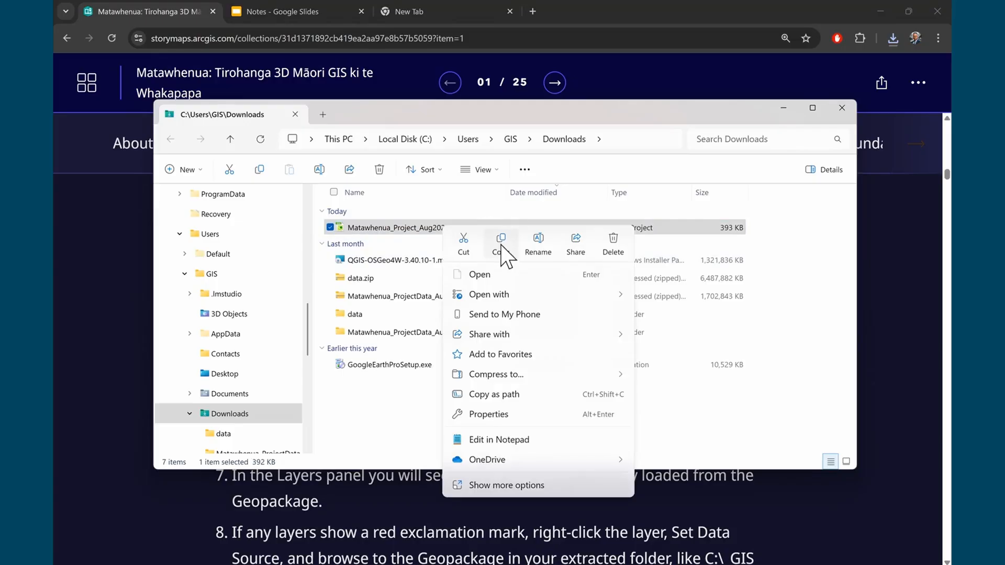
left_click(462, 246)
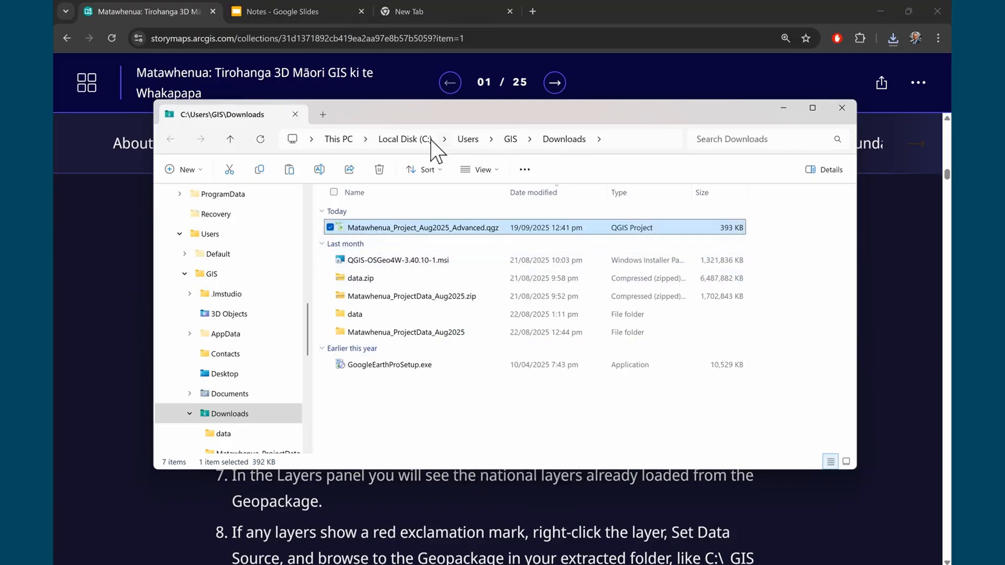
left_click(410, 140)
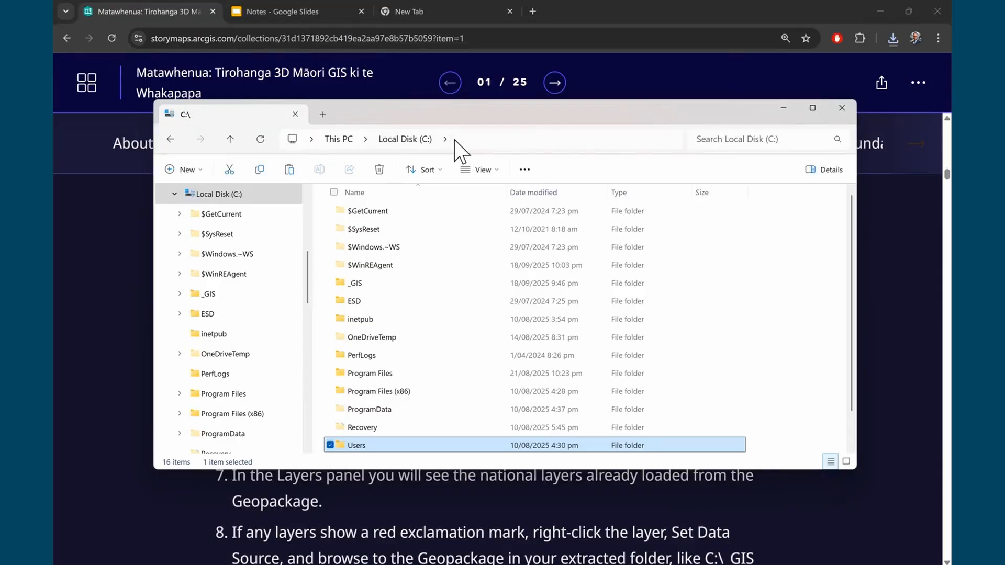
double_click(355, 284)
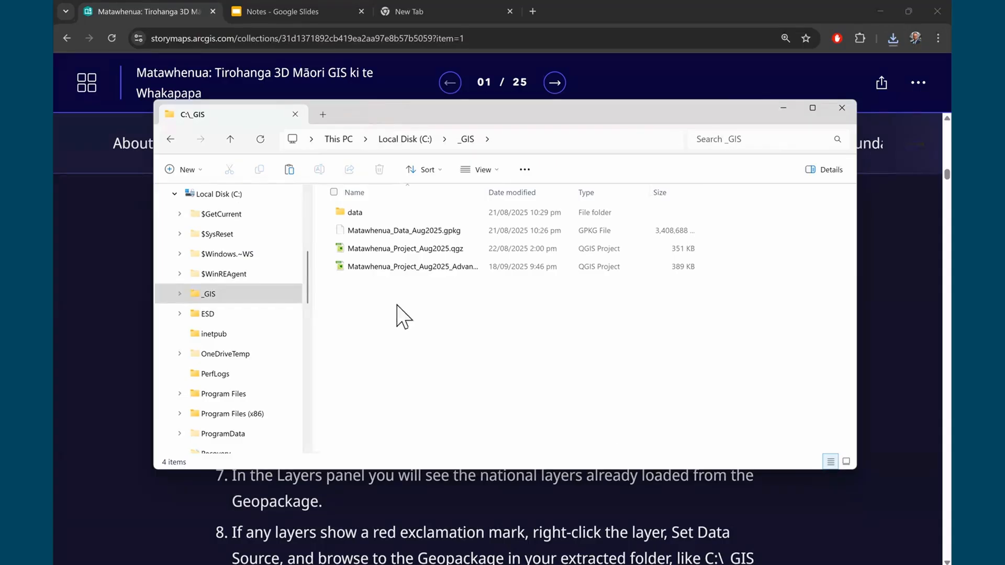
right_click(404, 310)
left_click(428, 326)
left_click(277, 297)
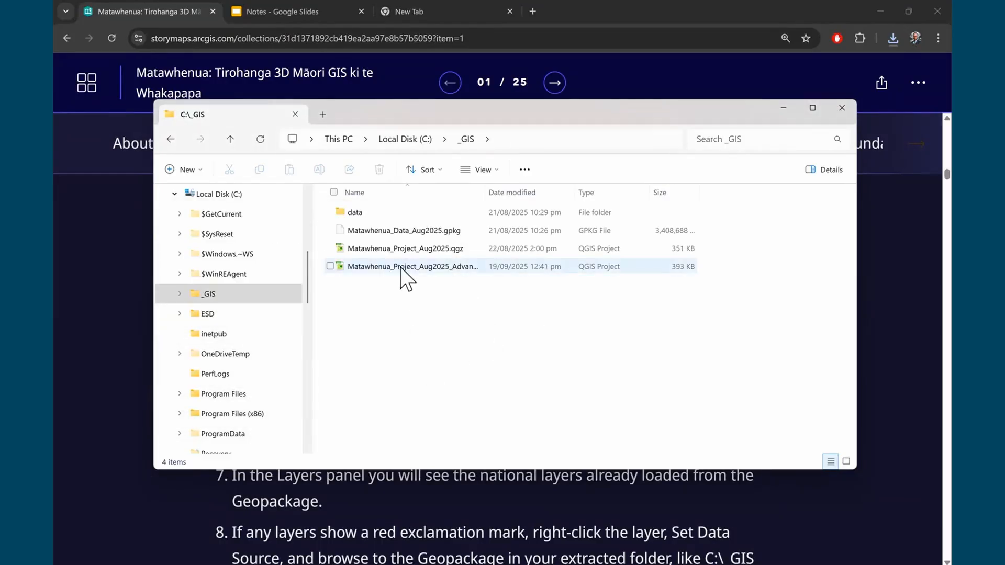
Widen the Name column in C:\_GIS and check the data folder, GeoPackage and project files by their full names
left_click_drag(485, 193, 558, 193)
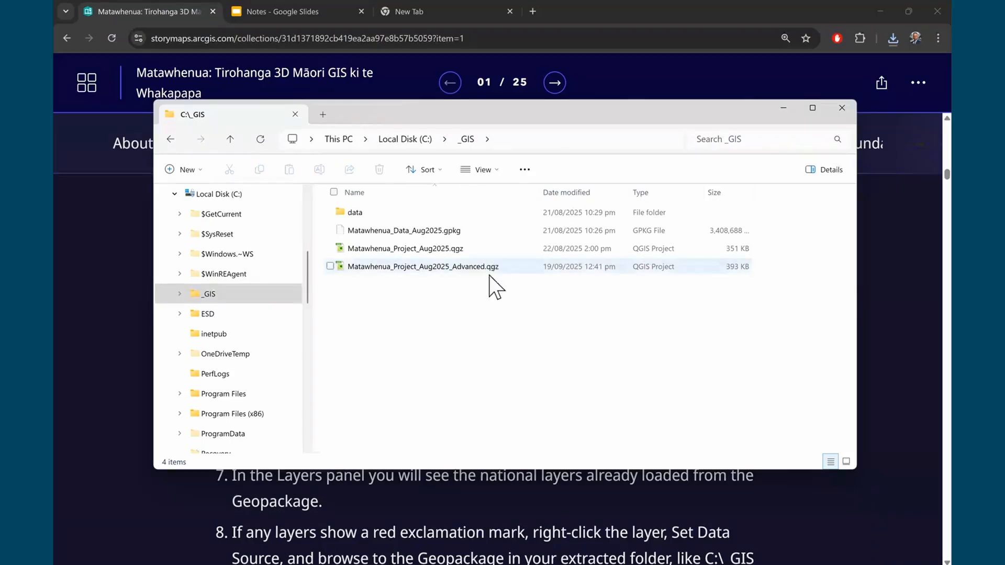
left_click(216, 293)
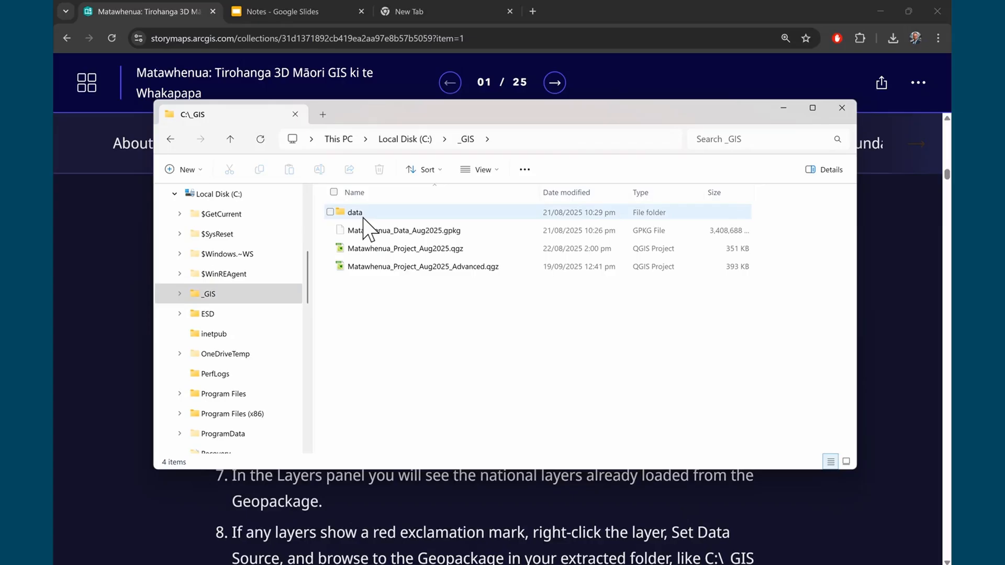
mouse_move(355, 223)
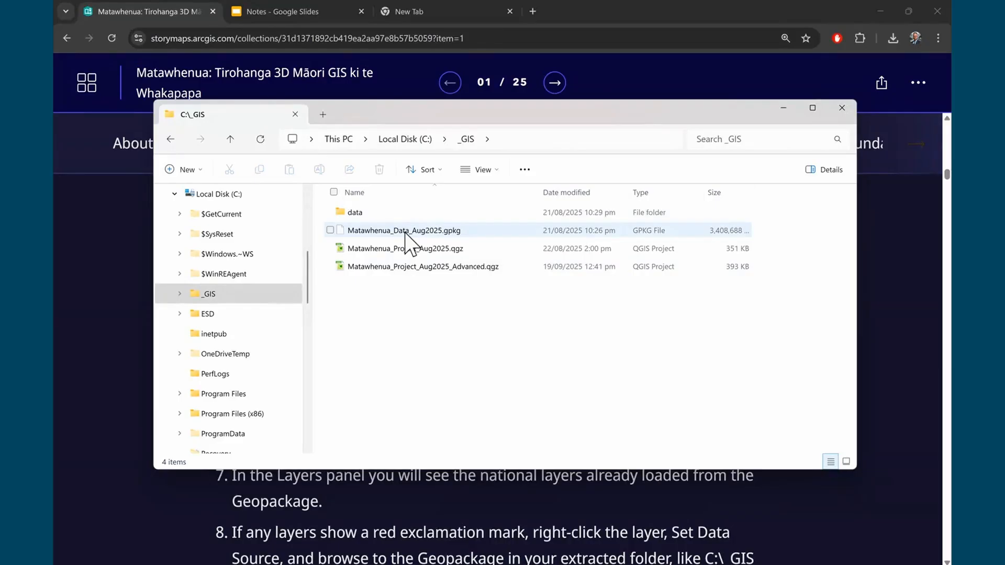
mouse_move(401, 234)
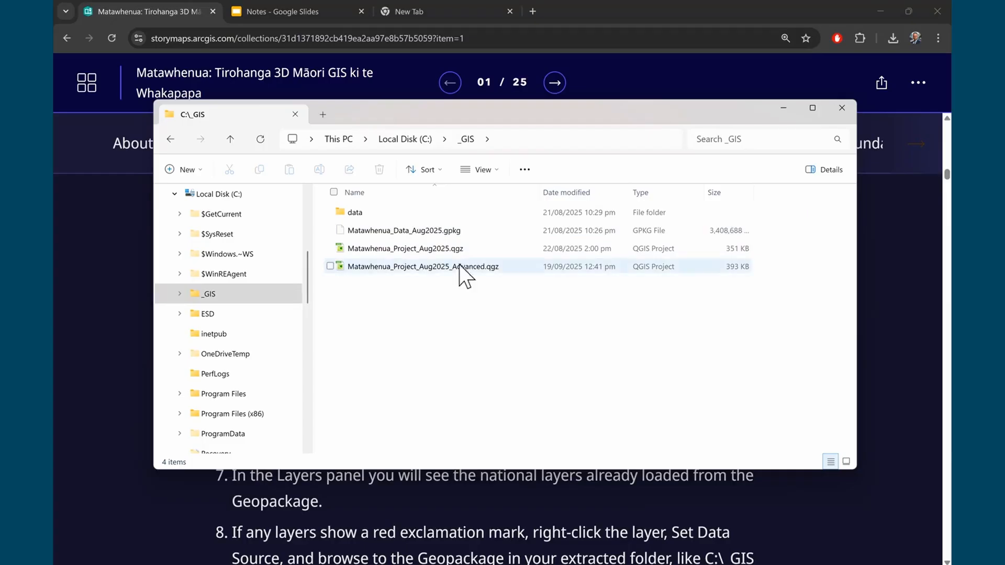
Switch to QGIS, create a new empty project and enlarge the Browser panel
mouse_move(647, 564)
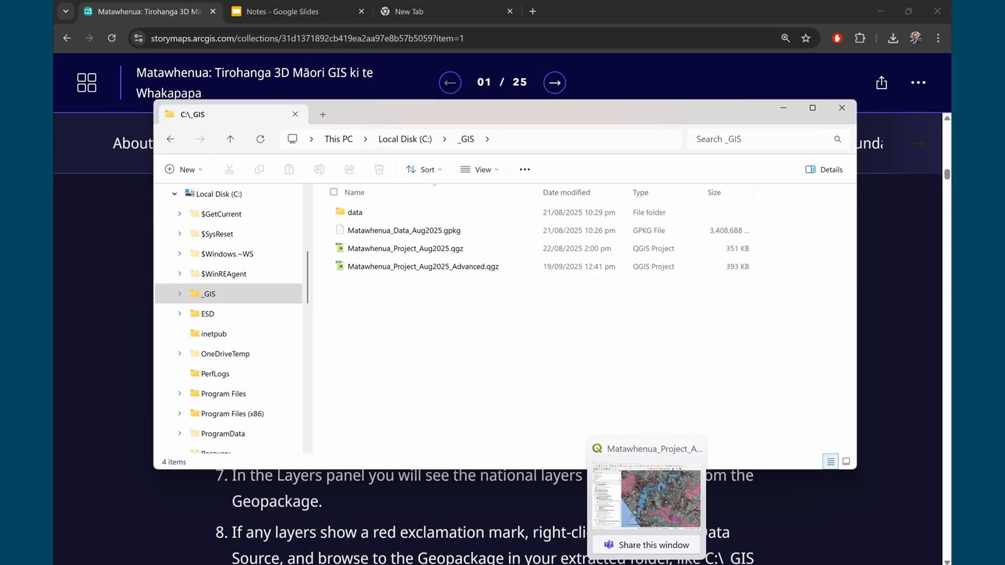
left_click(647, 497)
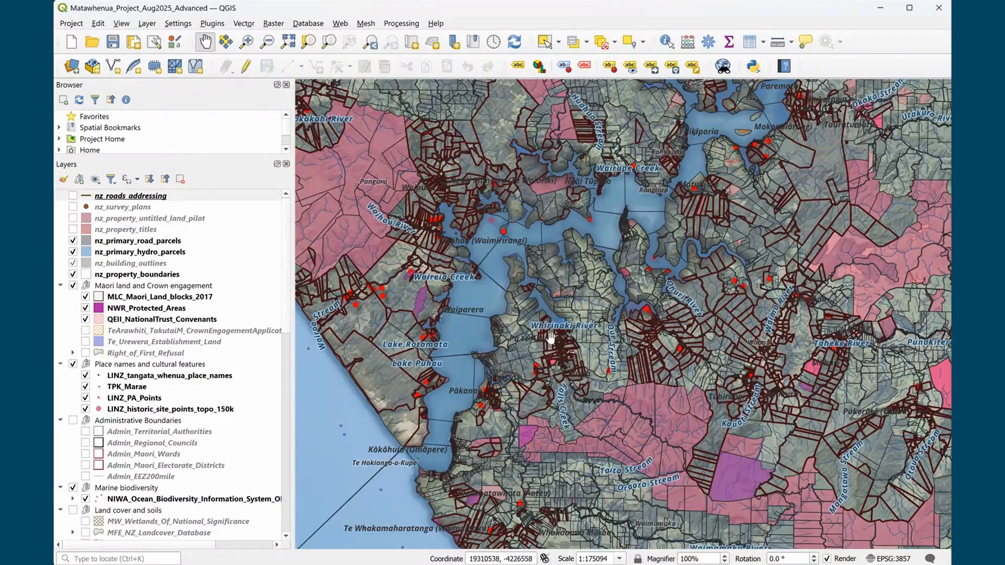
scroll(649, 316, "down", 1)
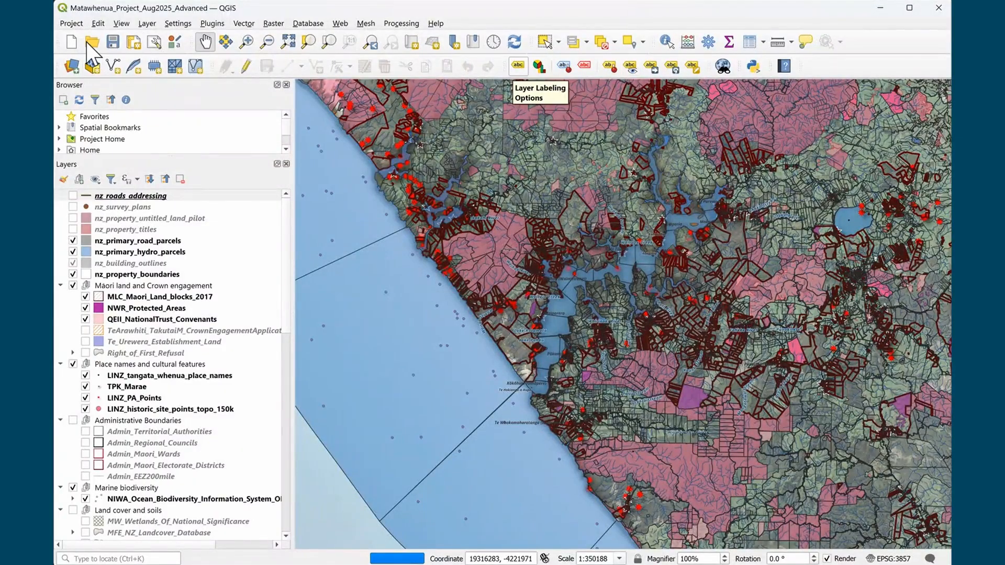
left_click(74, 45)
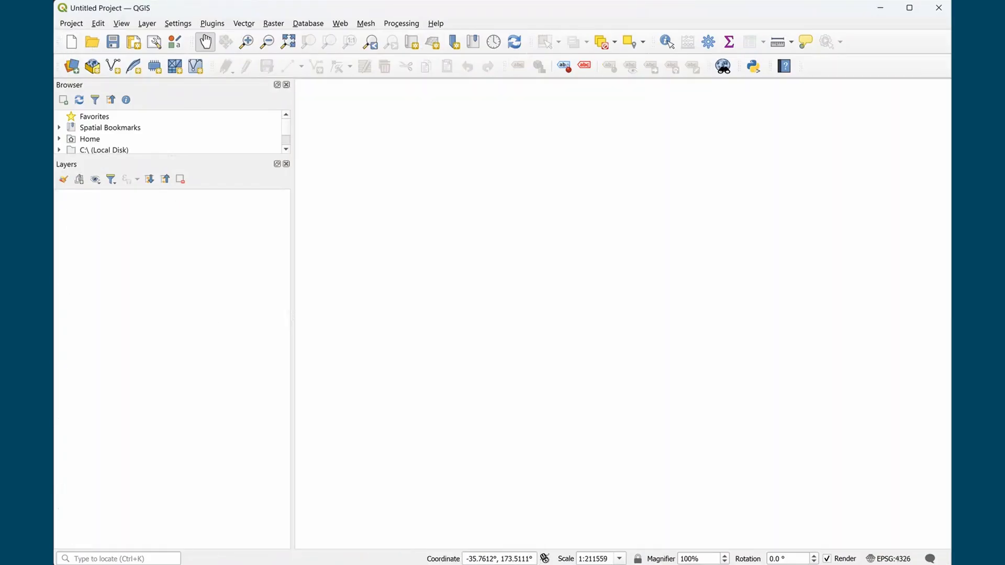
mouse_move(830, 17)
left_mouse_down()
mouse_move(859, 127)
mouse_move(825, 61)
mouse_move(809, 240)
mouse_move(858, 11)
mouse_move(830, 21)
left_mouse_up()
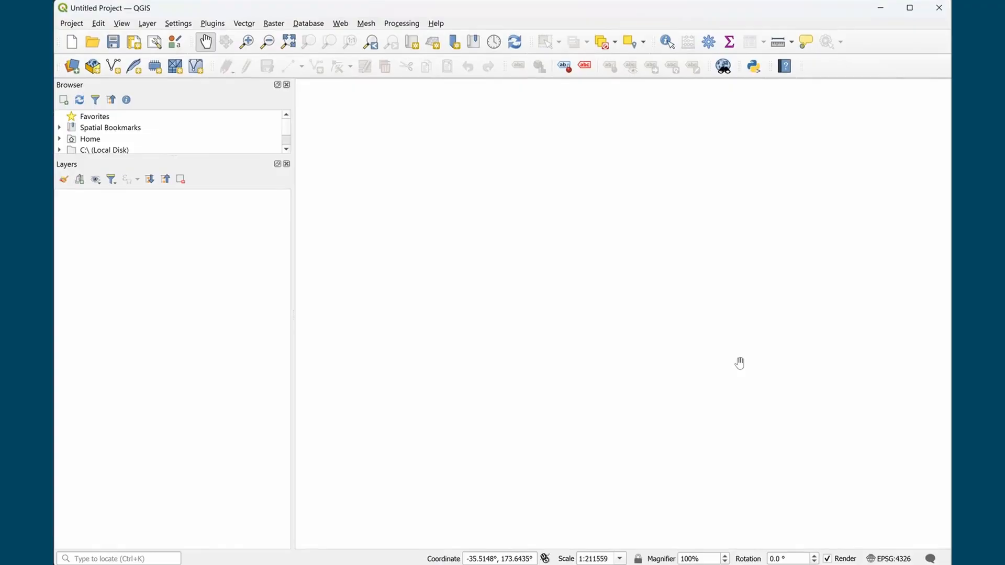
left_click_drag(158, 161, 137, 331)
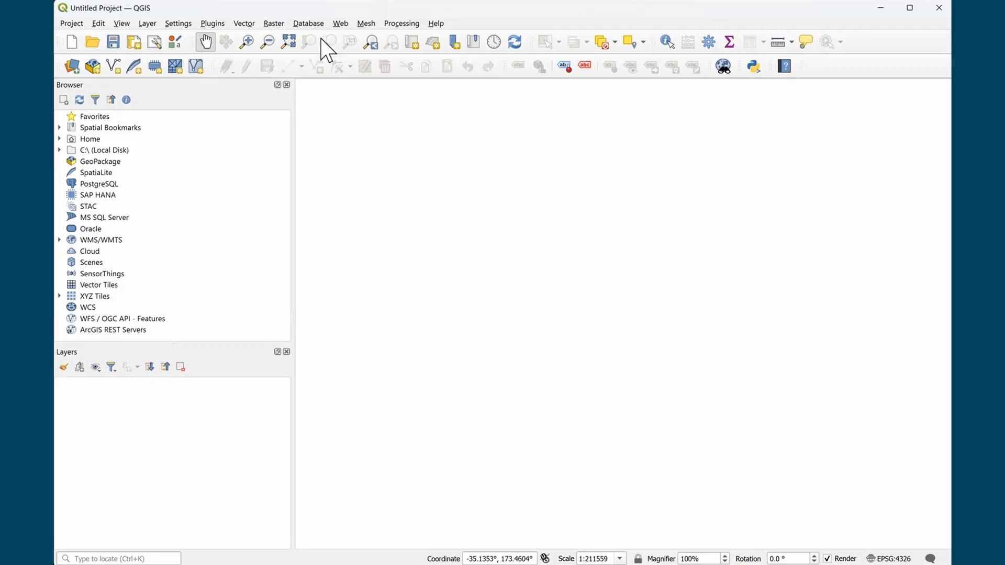
Open the project Matawhenua_Project_Aug2025_Advanced.qgz from C:\_GIS and give the Layers panel more room by shrinking the Browser panel
left_click(73, 23)
left_click(89, 66)
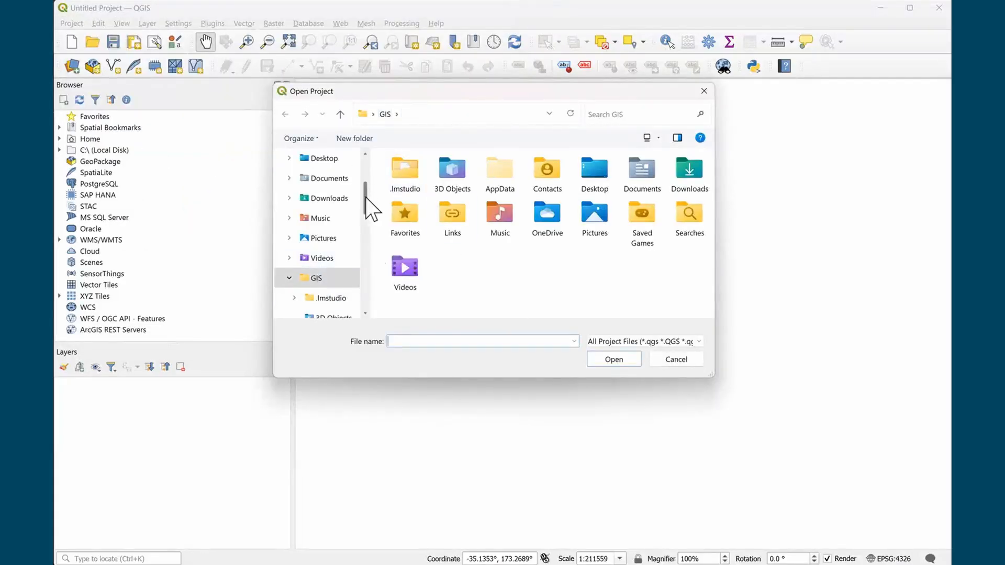
left_click_drag(365, 197, 369, 166)
left_click(438, 116)
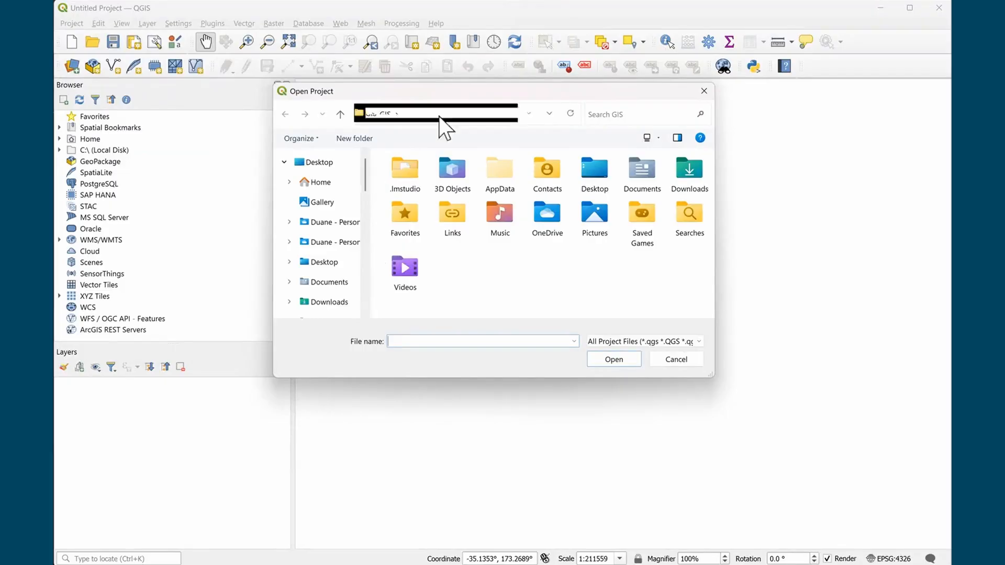
type("c:/-")
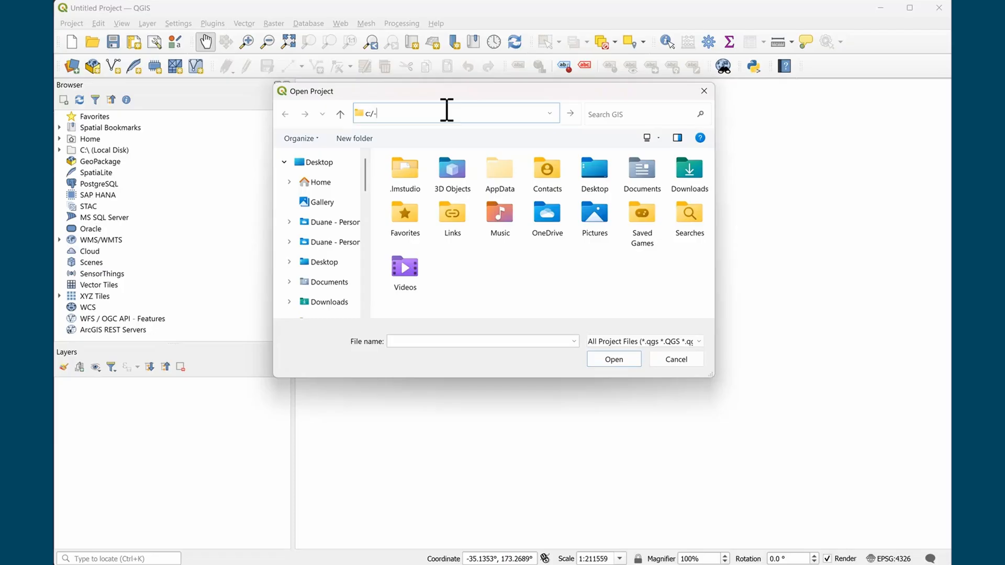
key("BackSpace")
type("_gis")
key("Return")
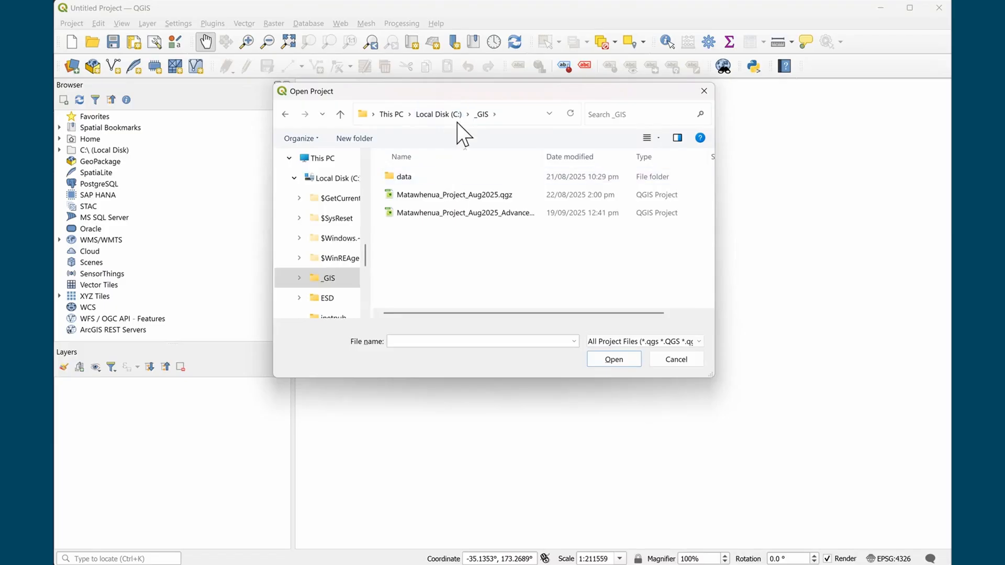
left_click(481, 215)
left_click(623, 362)
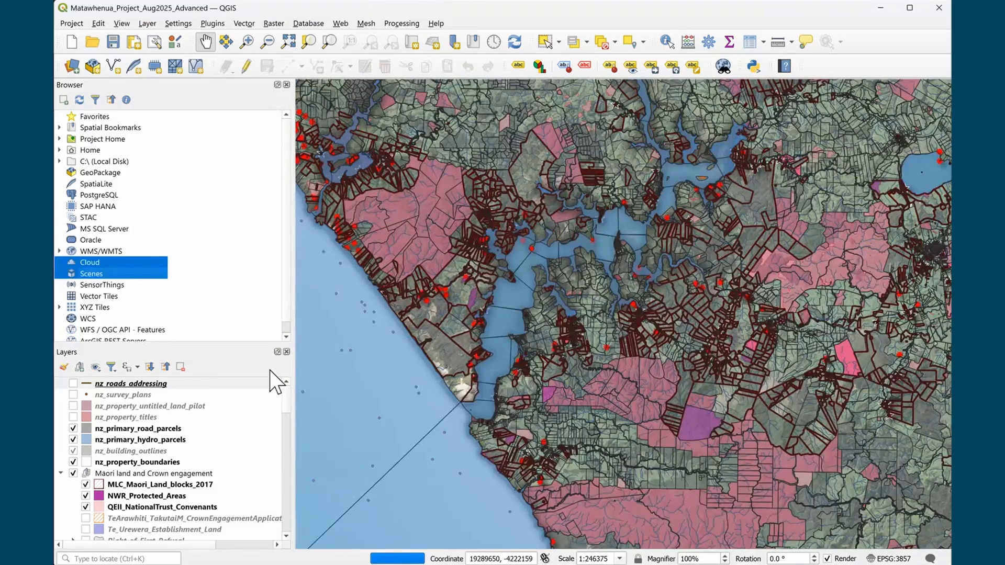
left_click_drag(233, 345, 235, 167)
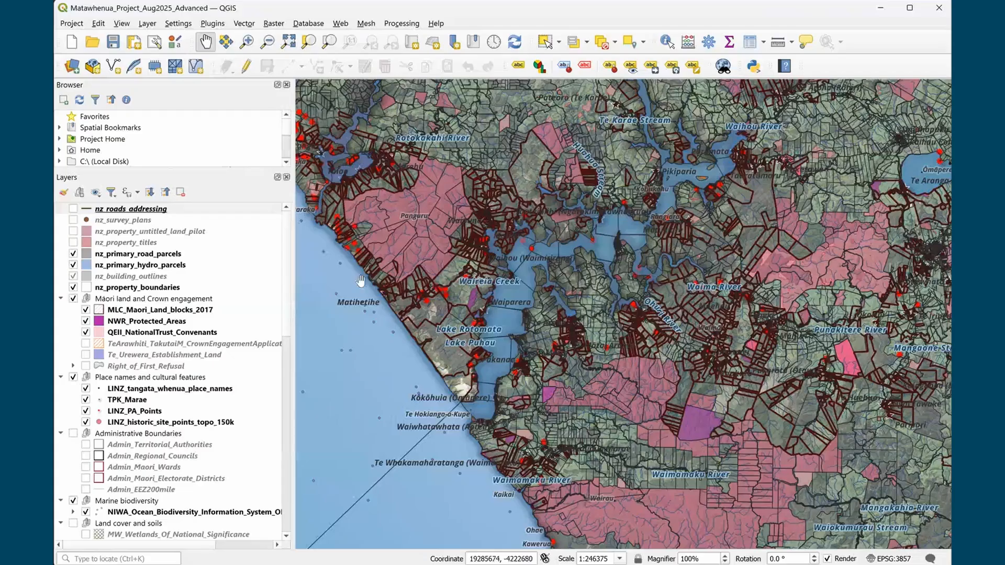
Examine the loaded map around the harbour and wider Northland coast, and look through the project's layer groups
left_click_drag(641, 295, 565, 393)
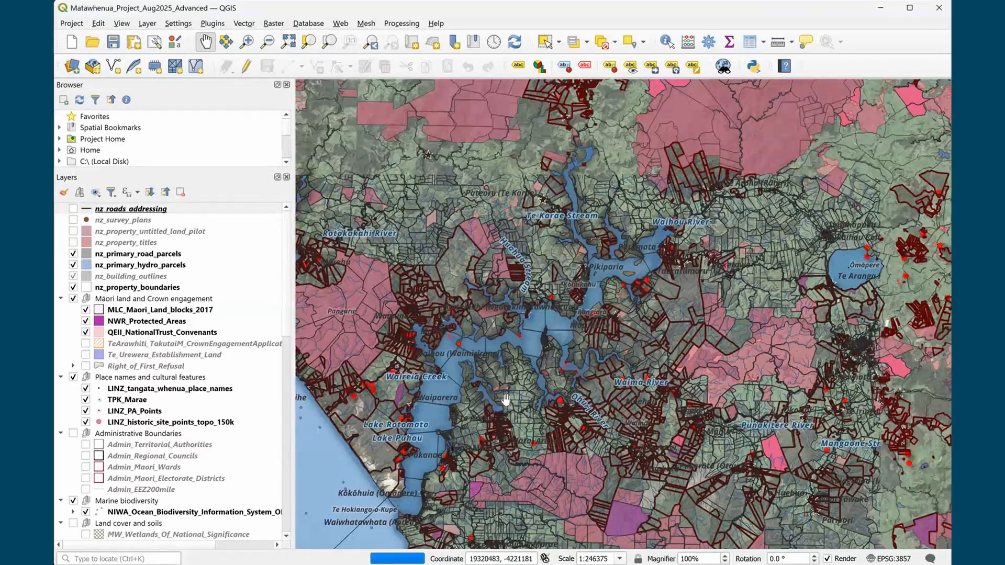
scroll(506, 400, "up", 2)
left_click_drag(424, 487, 649, 356)
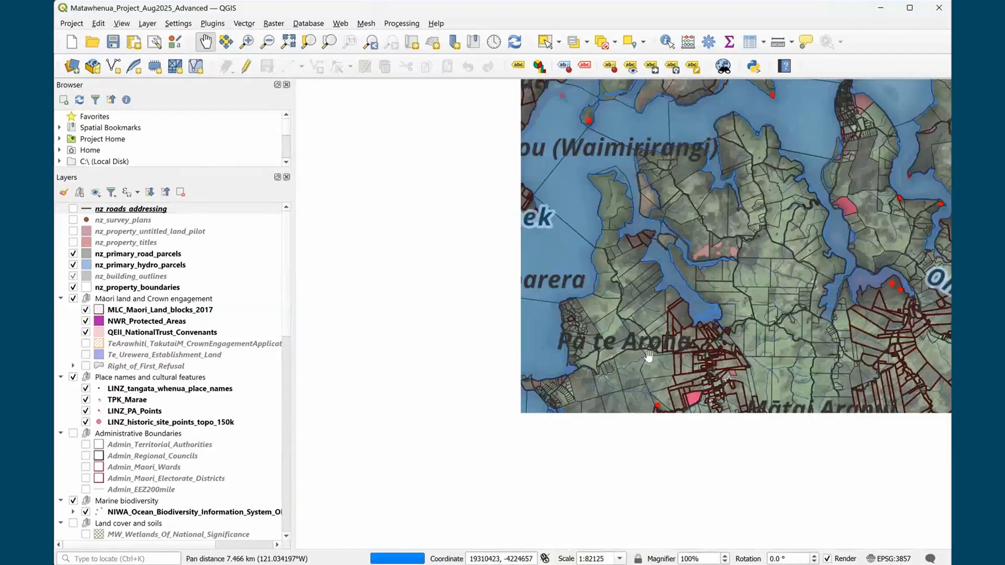
scroll(649, 356, "down", 1)
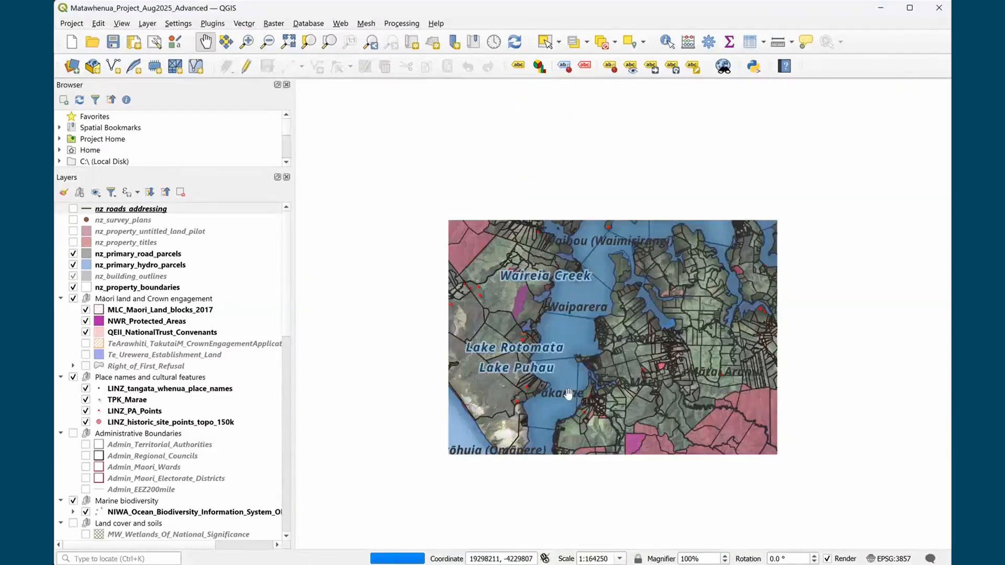
scroll(569, 393, "down", 1)
scroll(569, 393, "down", 1)
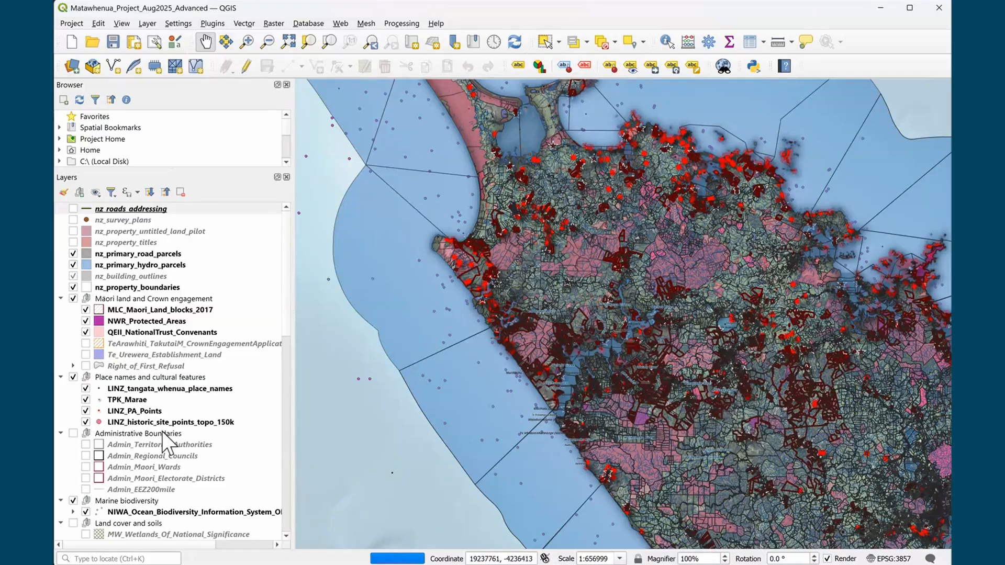
scroll(157, 439, "down", 4)
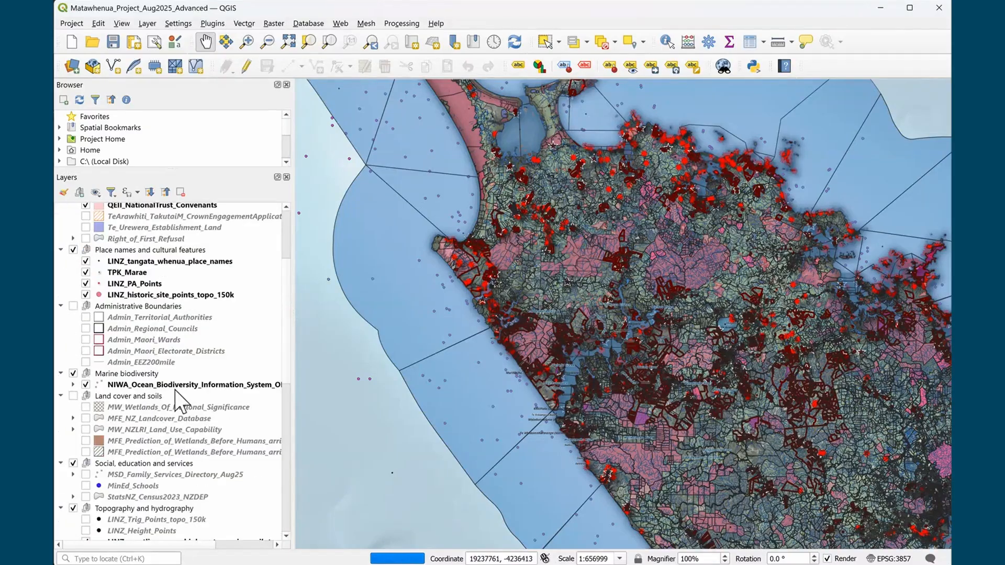
scroll(221, 315, "up", 3)
scroll(221, 315, "up", 1)
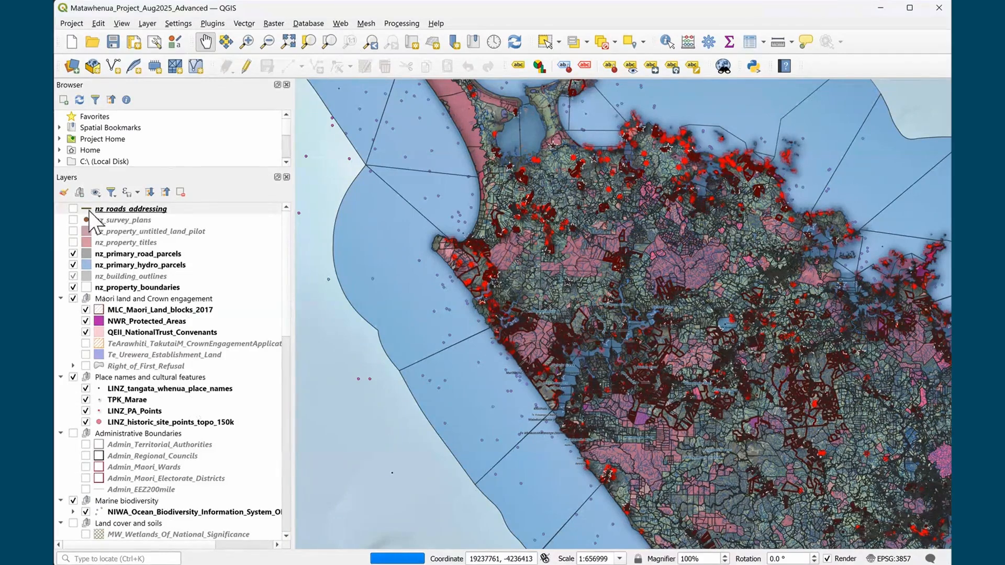
Hide the nz_primary_road_parcels, nz_primary_hydro_parcels, nz_building_outlines and nz_property_boundaries layers
left_click(73, 254)
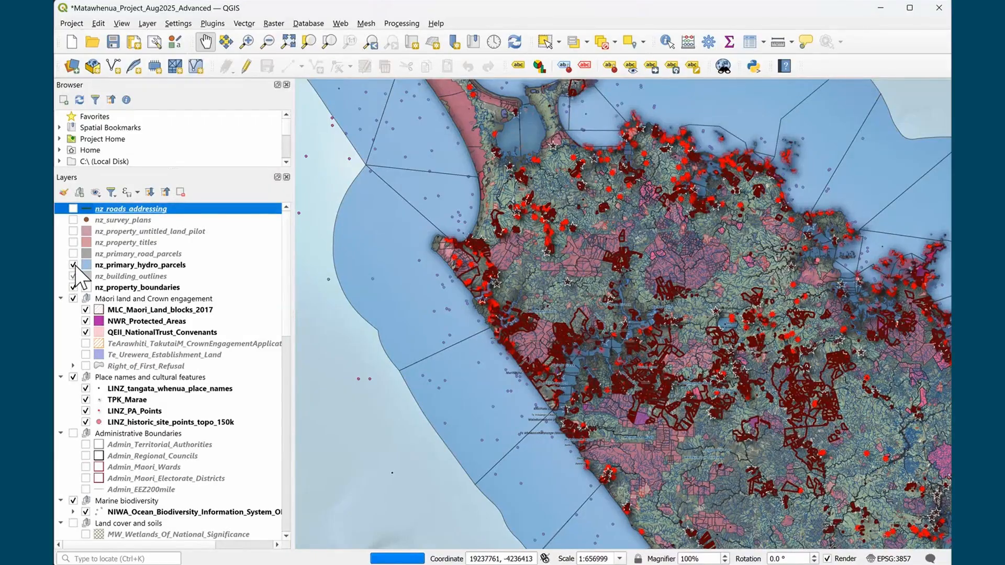
left_click(74, 265)
left_click(74, 276)
left_click(74, 287)
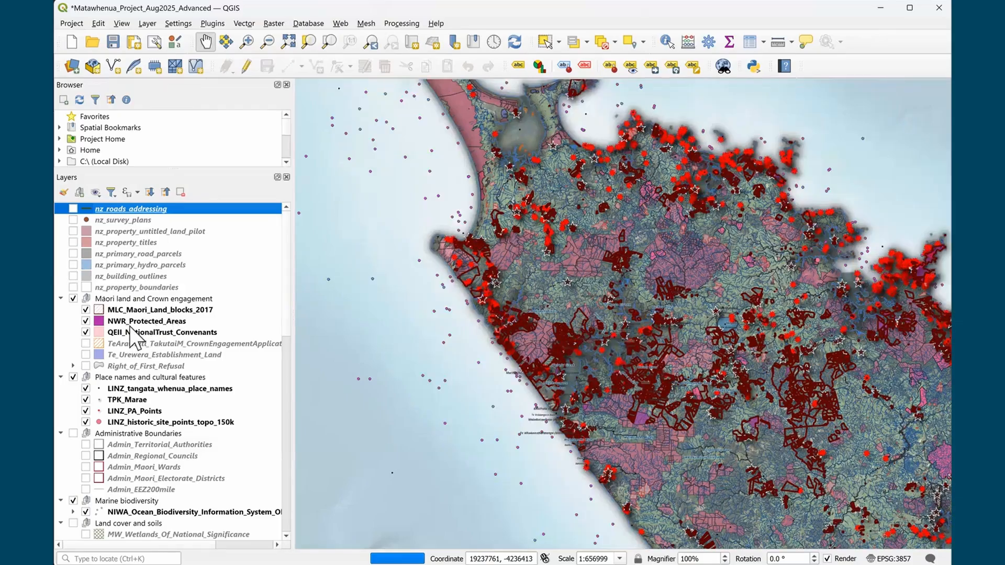
Hide the NWR_Protected_Areas and QEII_NationalTrust_Convenants layers in the Māori land and Crown engagement group
left_click(86, 321)
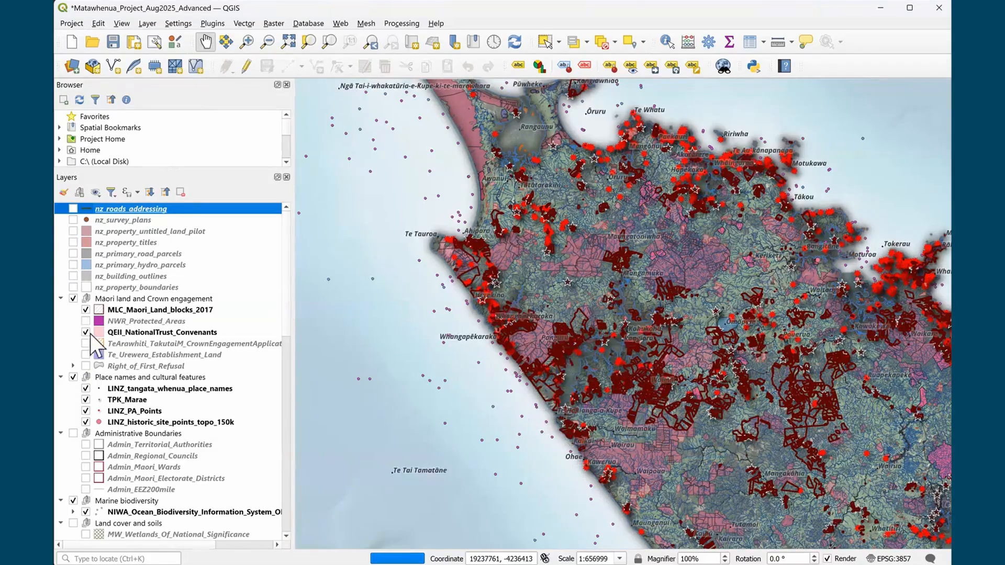
left_click(86, 331)
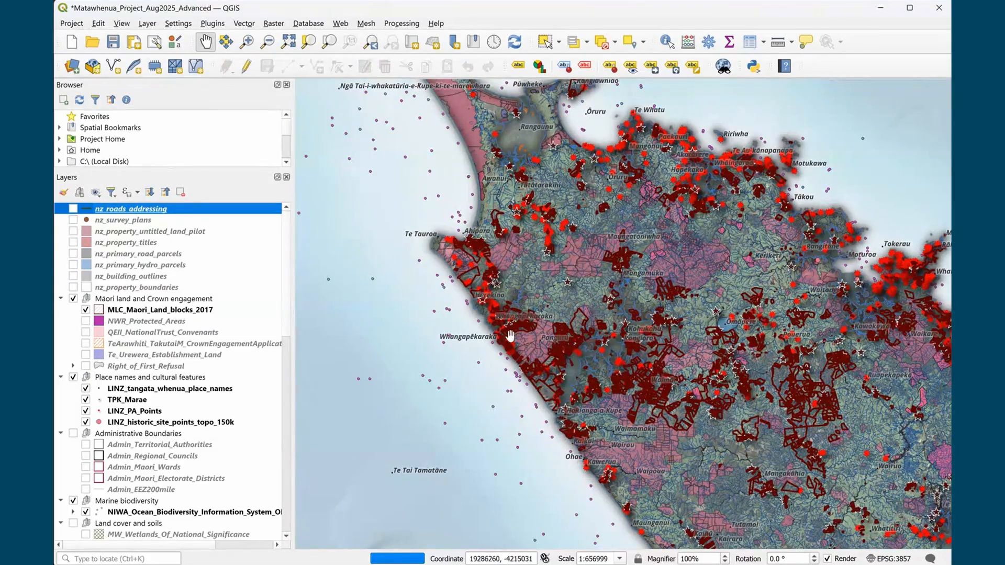
scroll(119, 361, "down", 1)
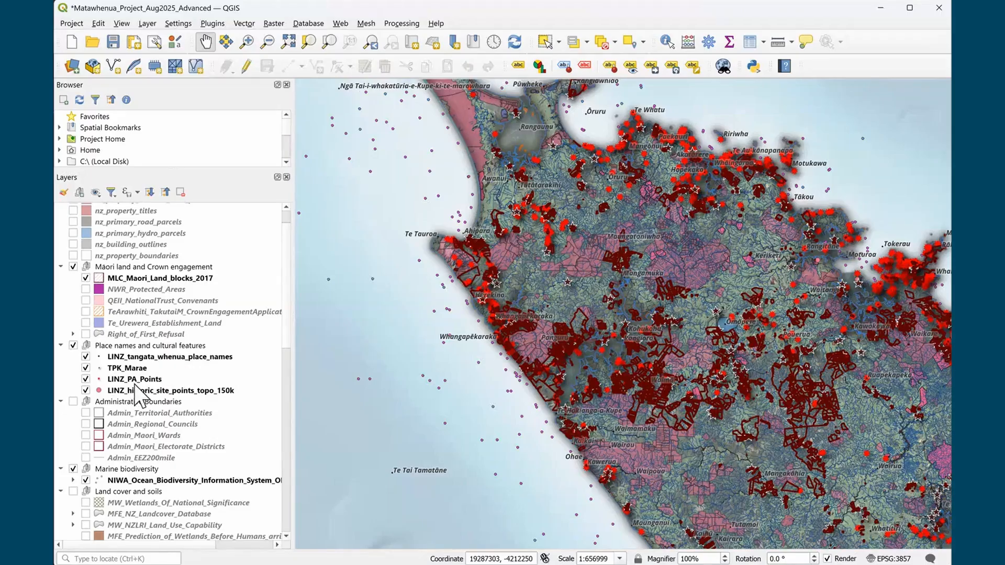
scroll(144, 391, "down", 1)
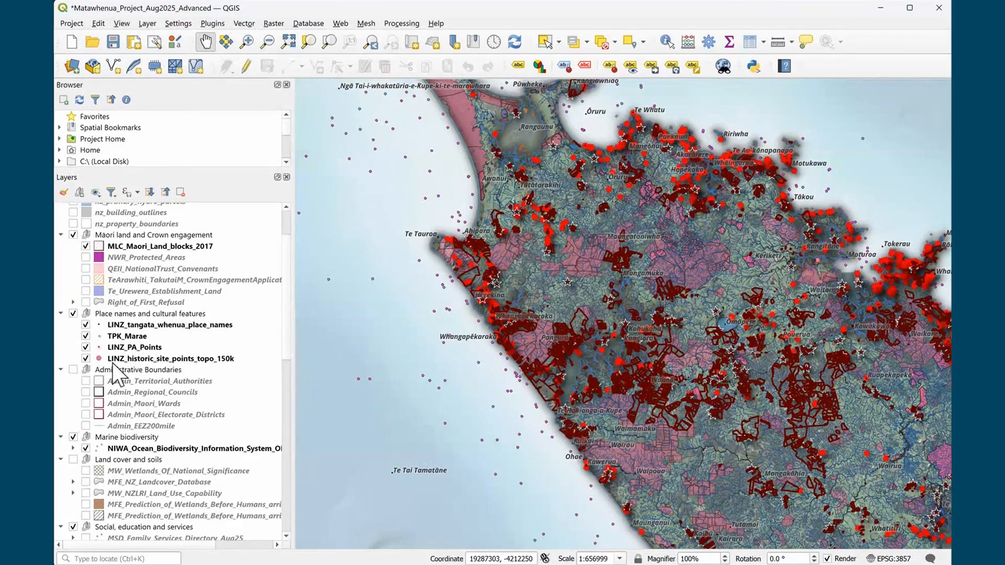
Hide the Marine biodiversity group and the Topography and hydrography group
scroll(112, 416, "down", 1)
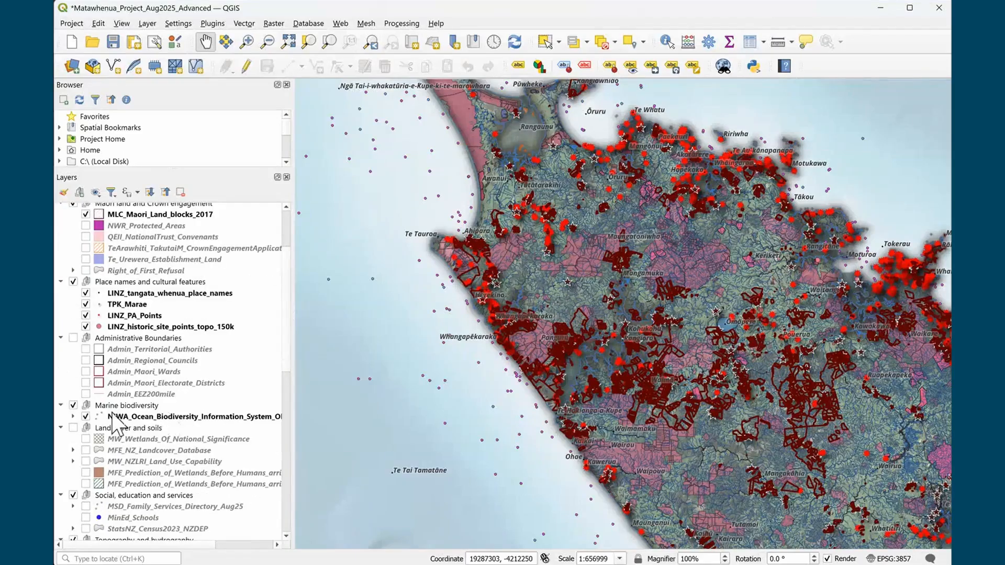
left_click(74, 404)
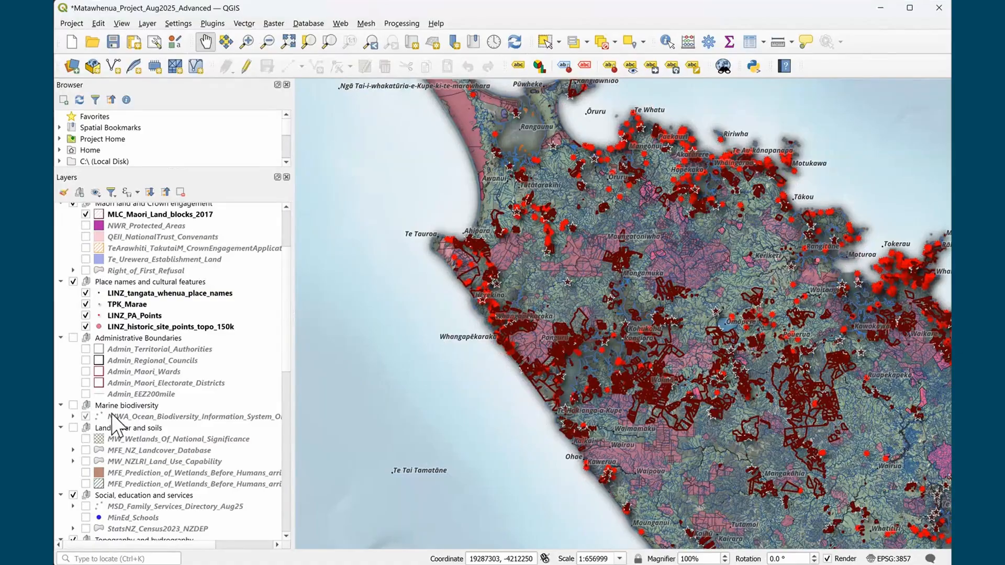
scroll(134, 393, "down", 1)
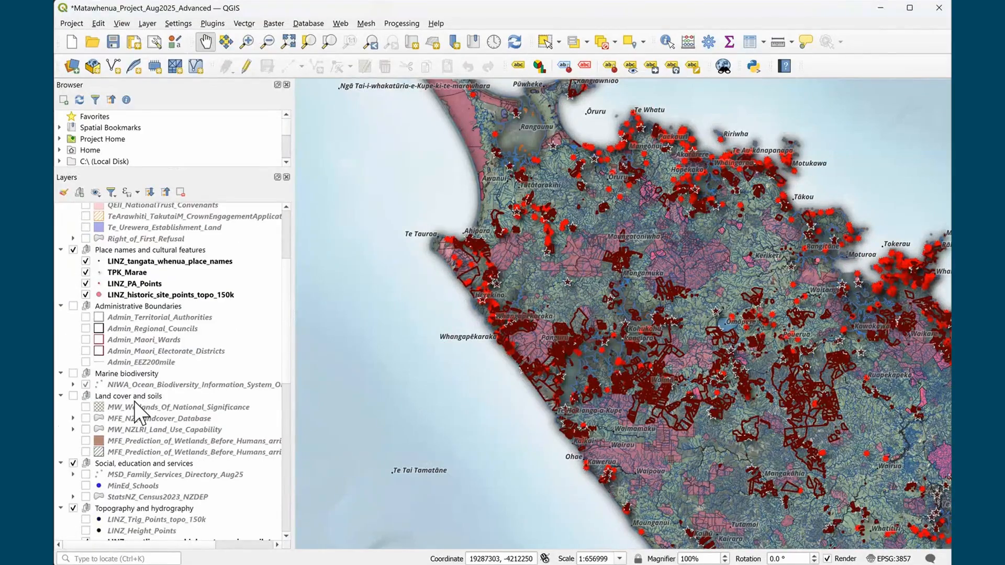
scroll(134, 400, "down", 5)
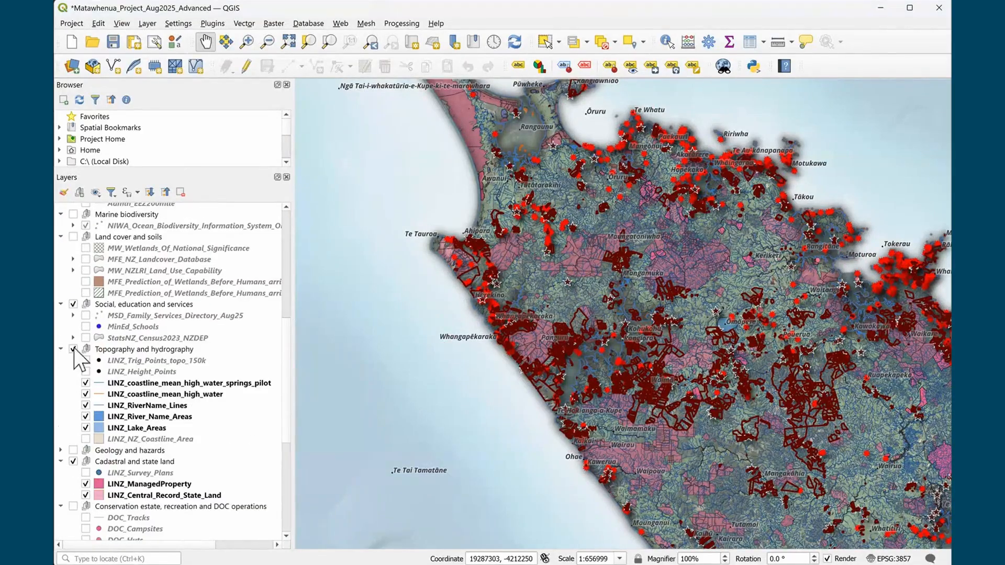
left_click(73, 350)
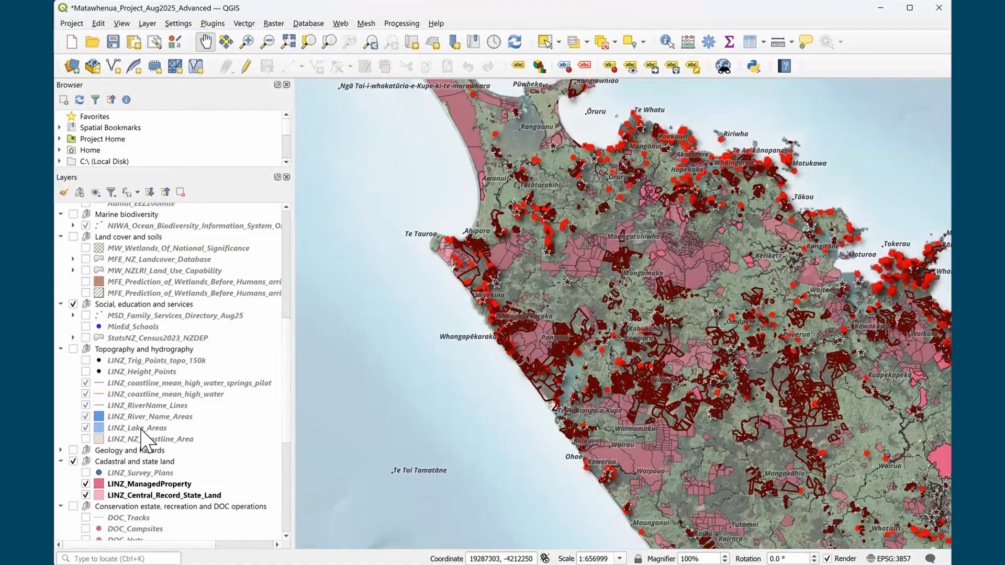
left_click(72, 349)
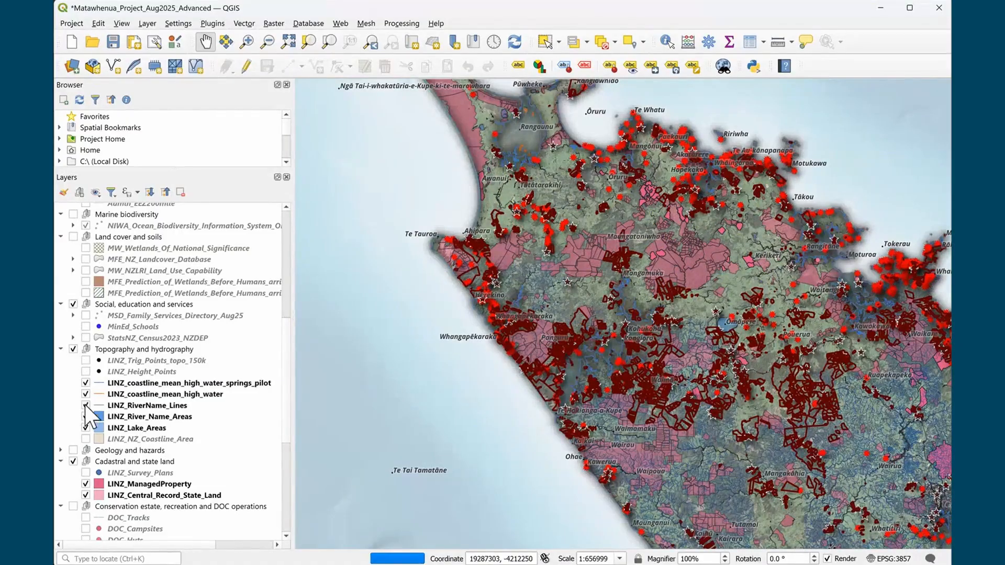
left_click(73, 350)
Hide the whole Cadastral and state land group
scroll(153, 428, "down", 2)
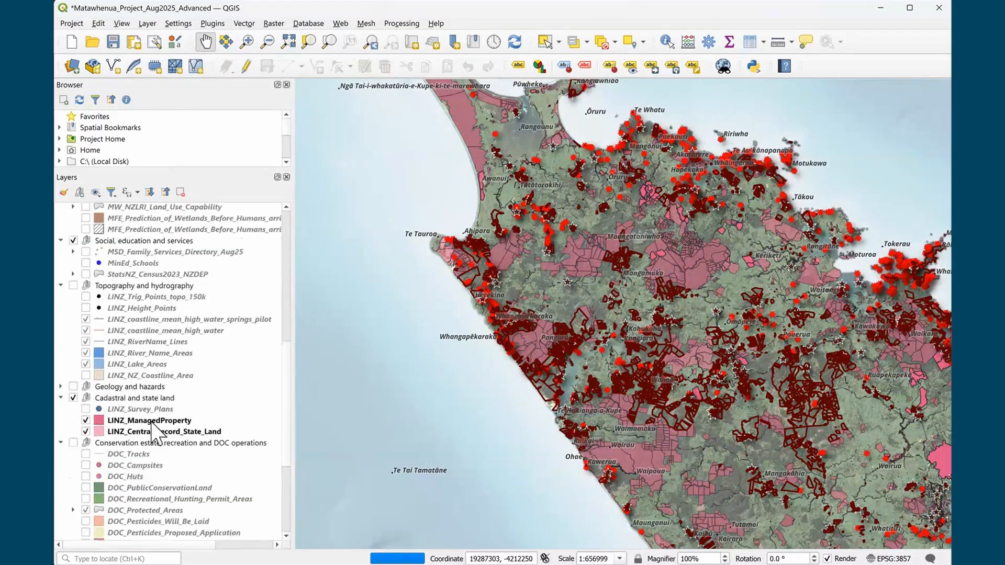
scroll(154, 429, "down", 2)
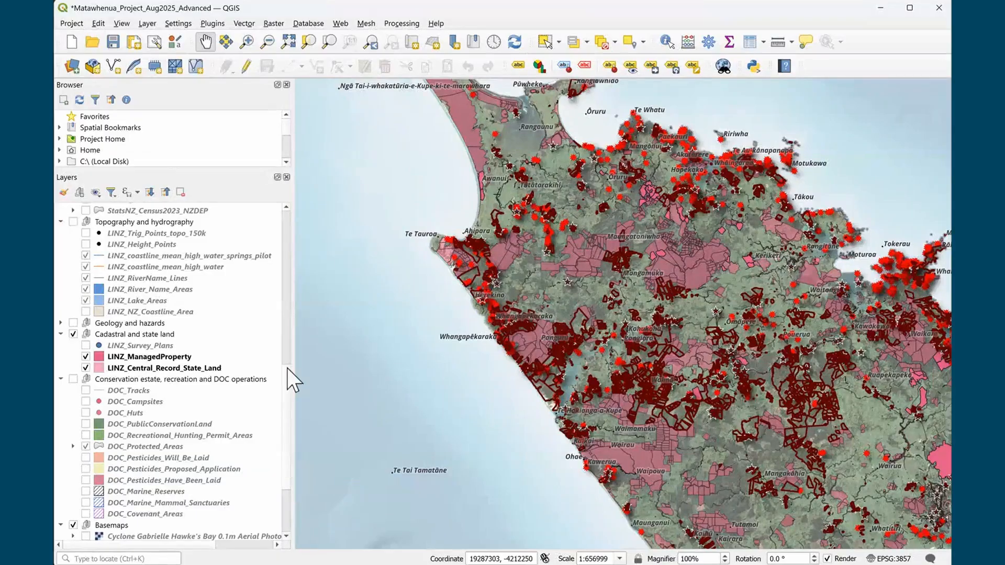
left_click(74, 336)
left_click(86, 356)
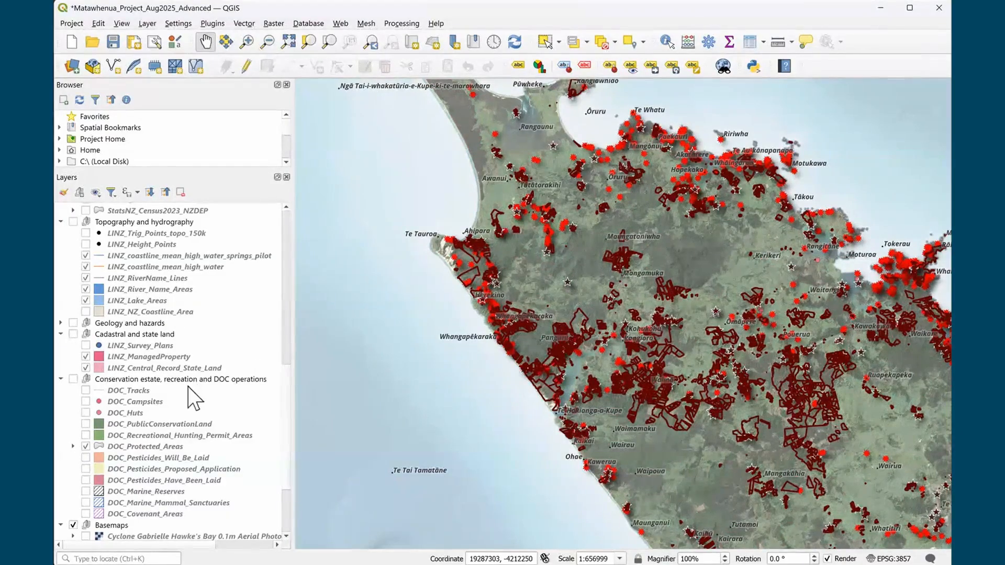
Switch the Aerial Imagery Basemap off and back on to compare it with the hillshade, and examine the land blocks around the Hokianga harbour
scroll(191, 379, "down", 1)
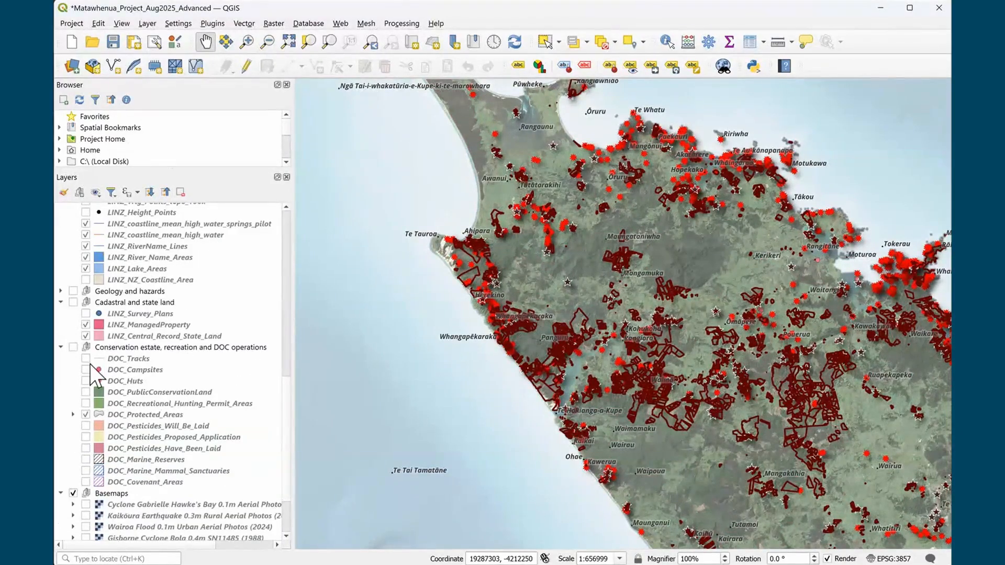
scroll(157, 403, "down", 3)
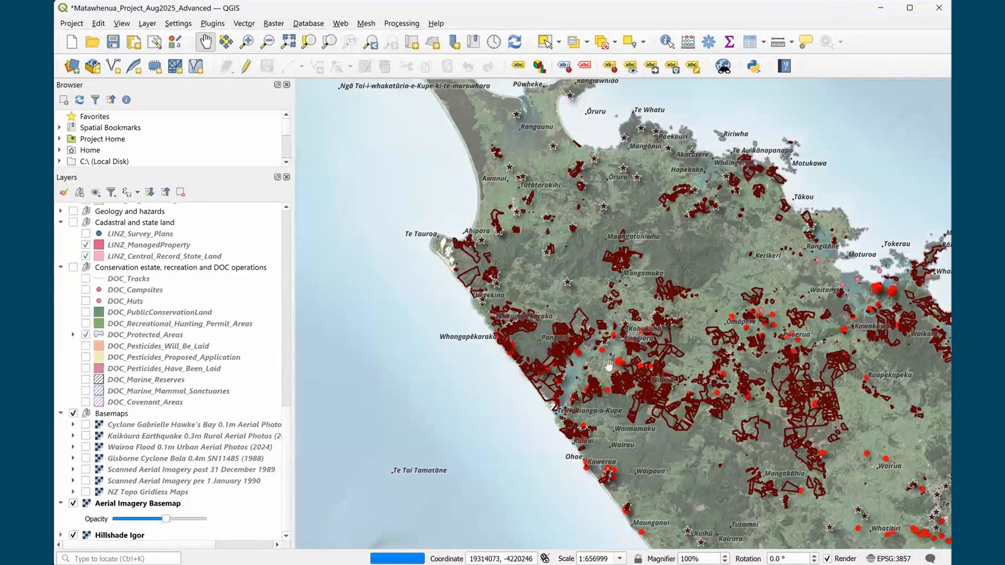
scroll(608, 365, "up", 1)
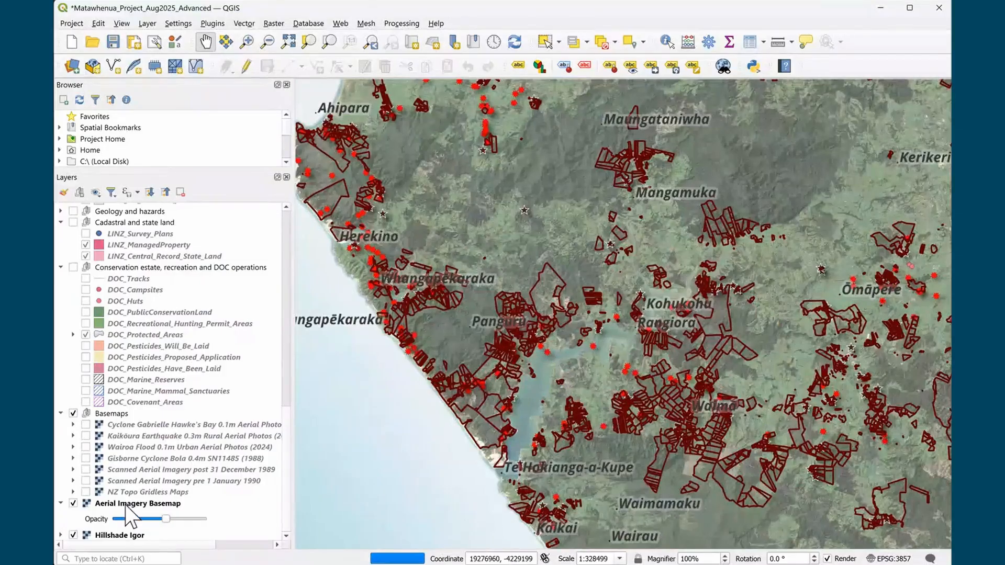
left_click(74, 504)
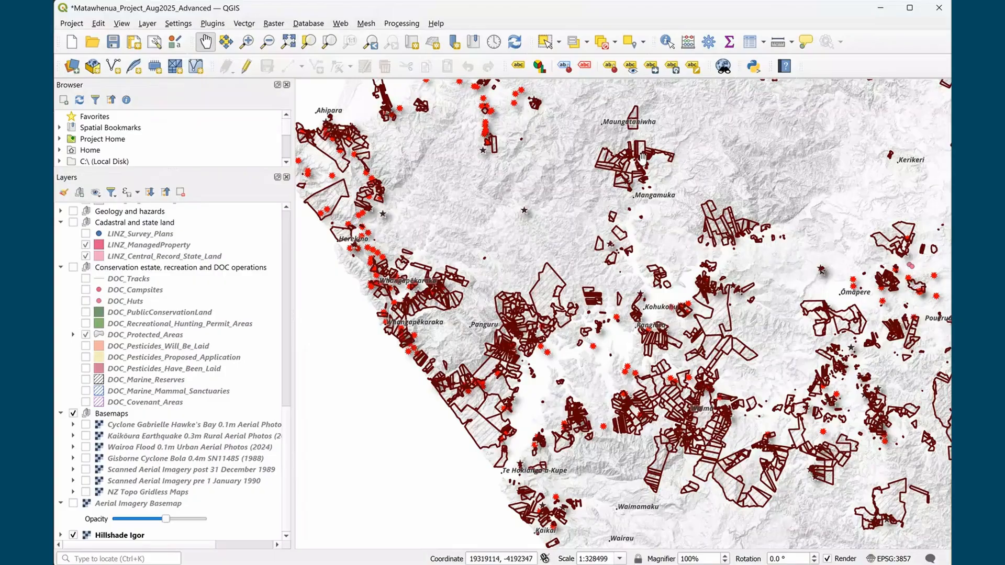
scroll(543, 285, "up", 1)
left_click(73, 503)
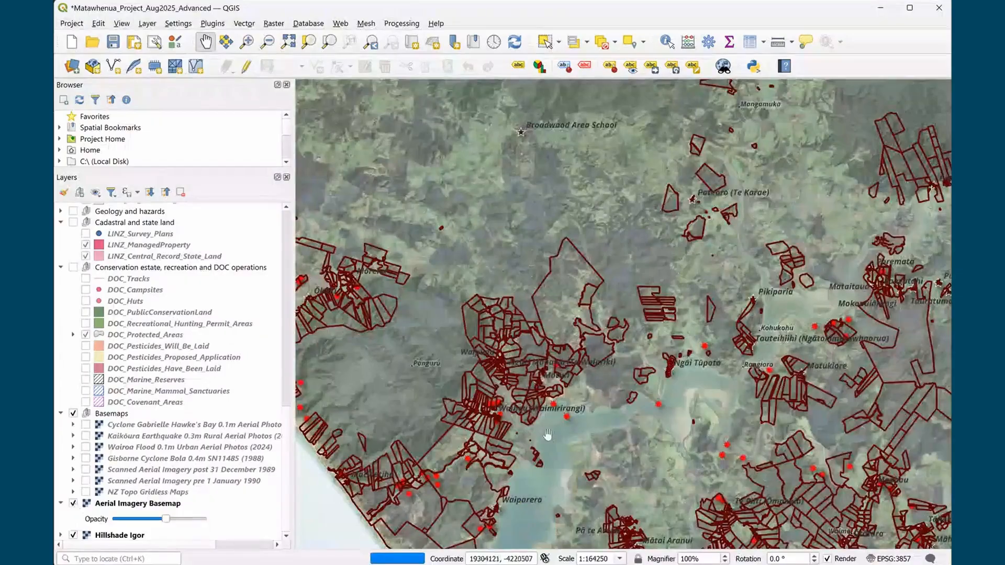
left_click_drag(697, 477, 689, 308)
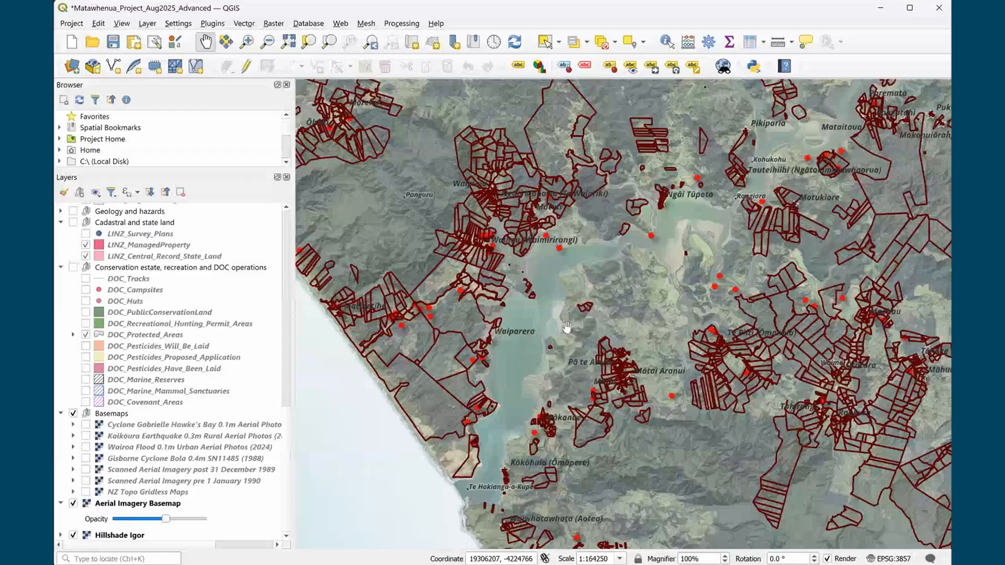
left_click_drag(700, 466, 592, 314)
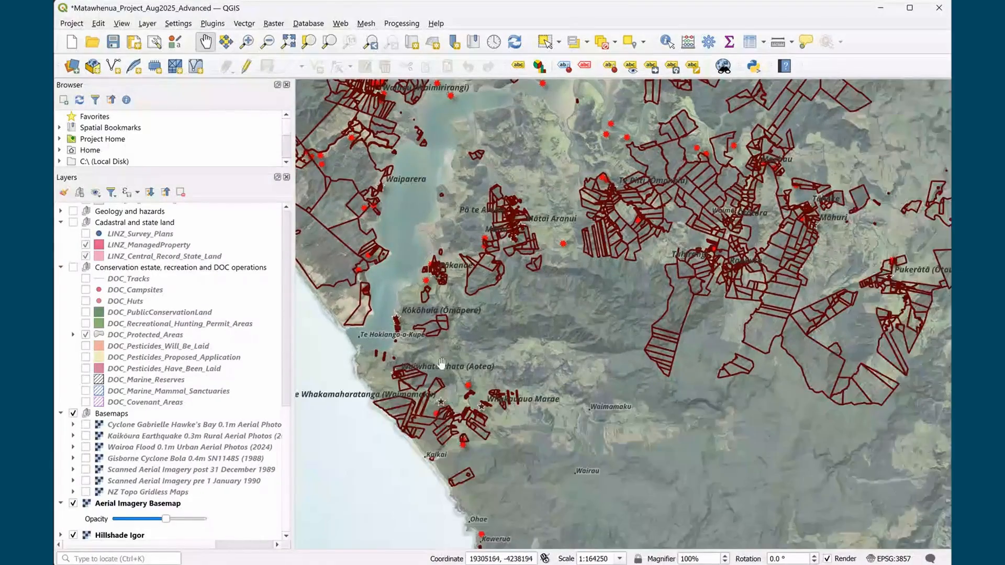
scroll(441, 363, "down", 1)
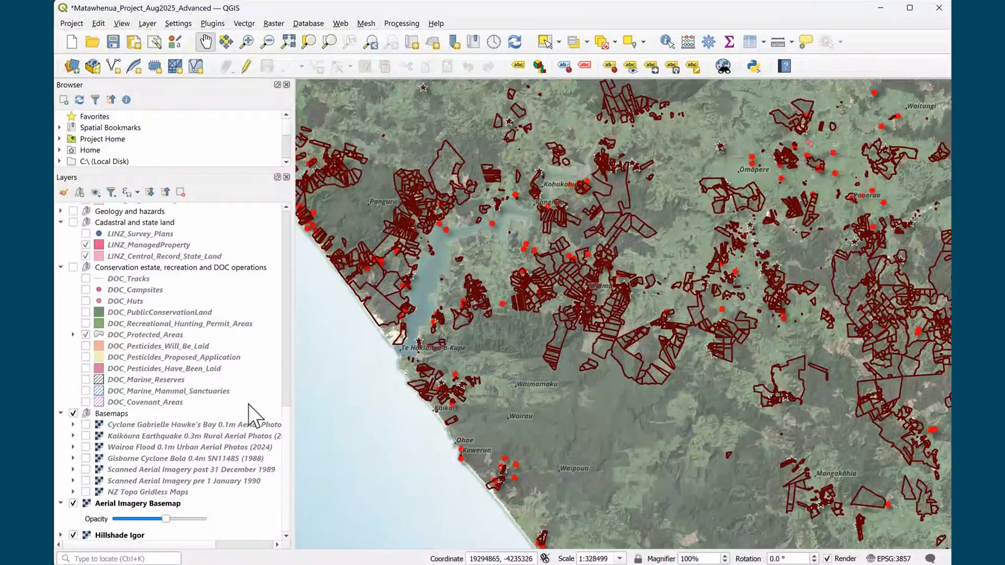
Switch the Place names and cultural features group off and back on to compare the map with and without it
scroll(207, 382, "up", 2)
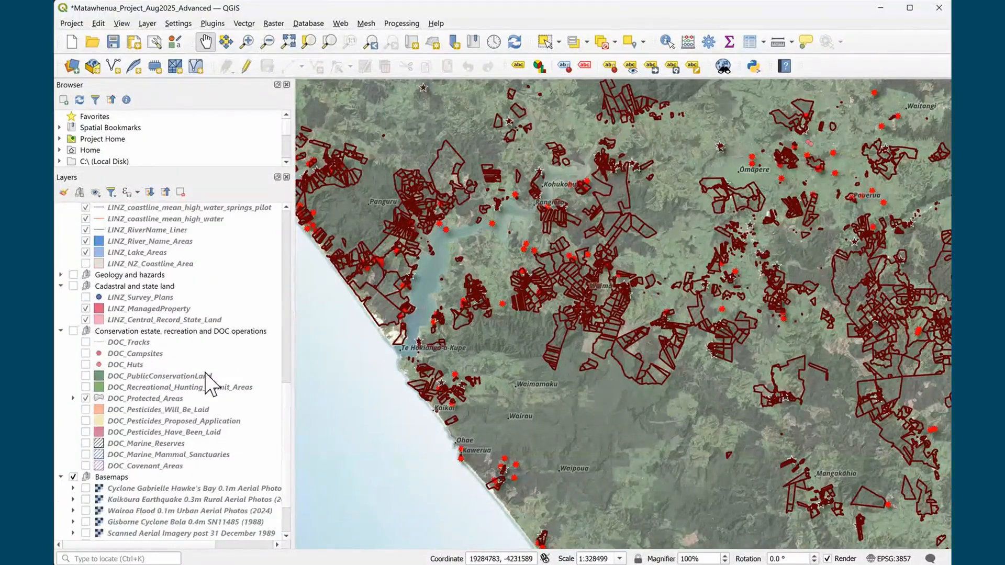
scroll(206, 372, "up", 2)
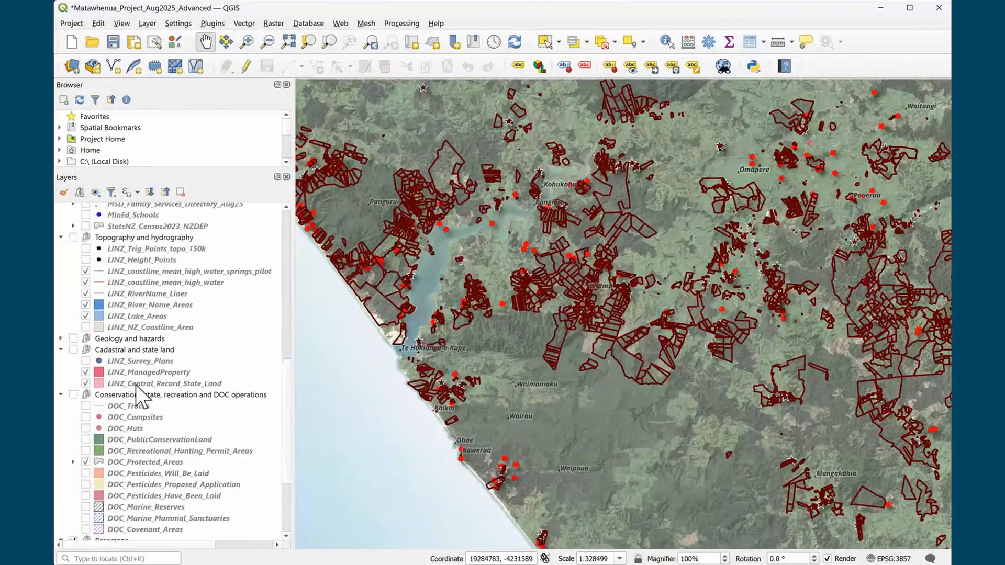
scroll(136, 385, "up", 10)
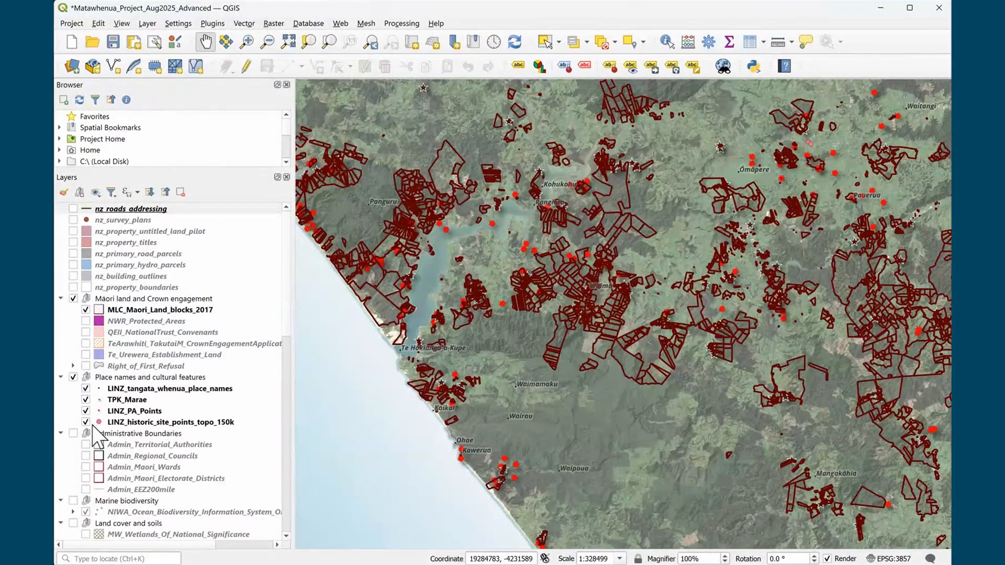
left_click(73, 377)
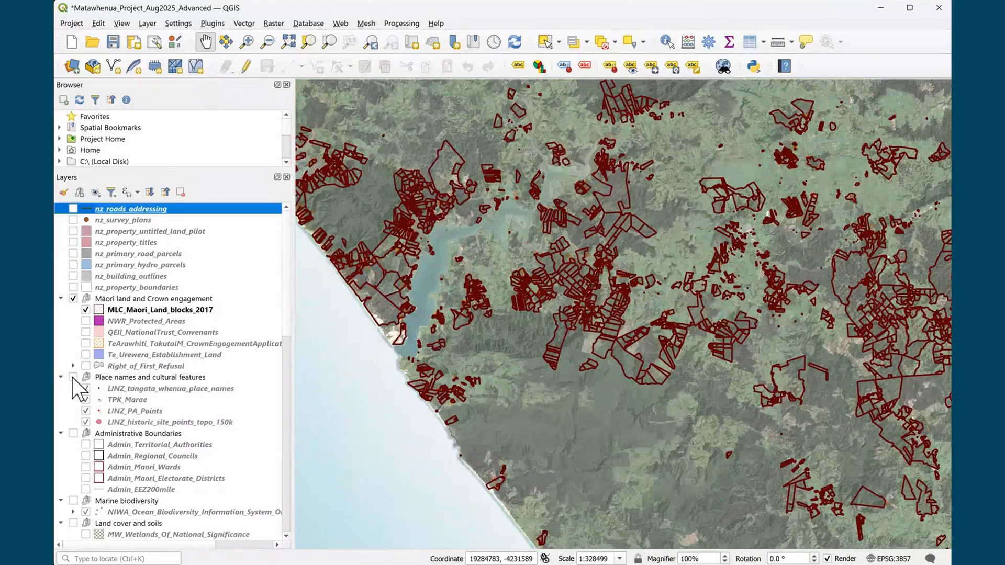
left_click(72, 377)
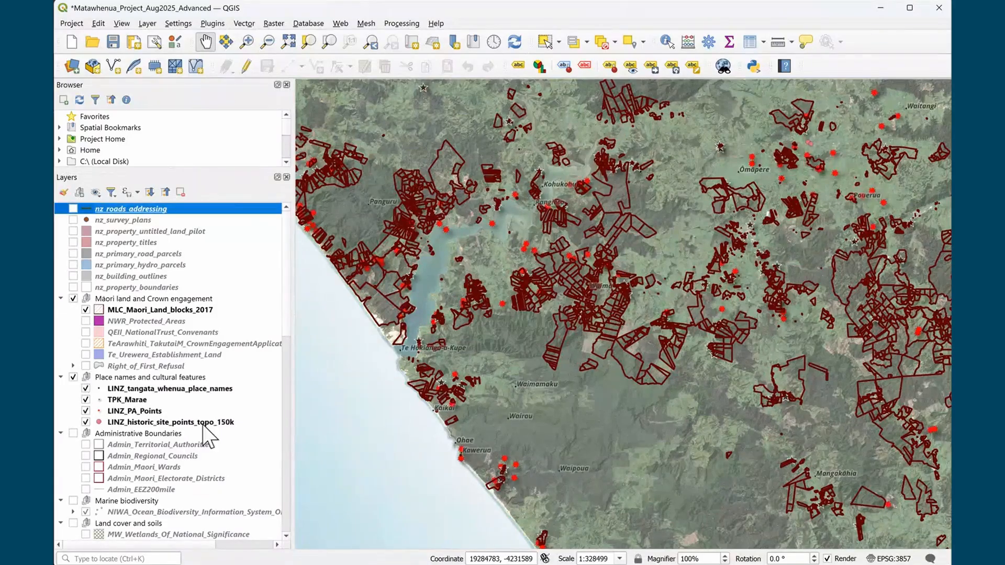
Hide the LINZ_historic_site_points_topo_150k and LINZ_PA_Points layers in the Place names and cultural features group
left_click(86, 422)
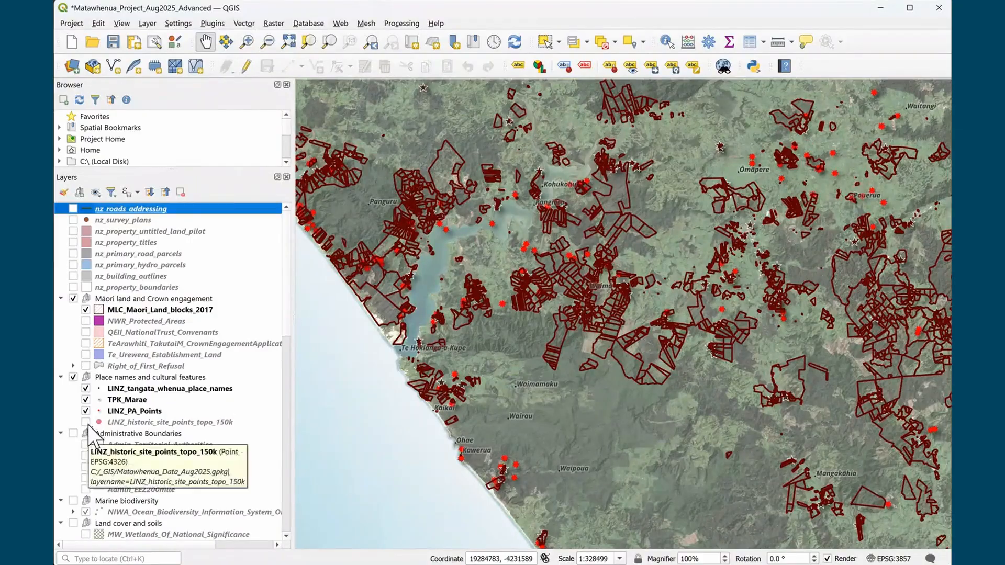
left_click(85, 412)
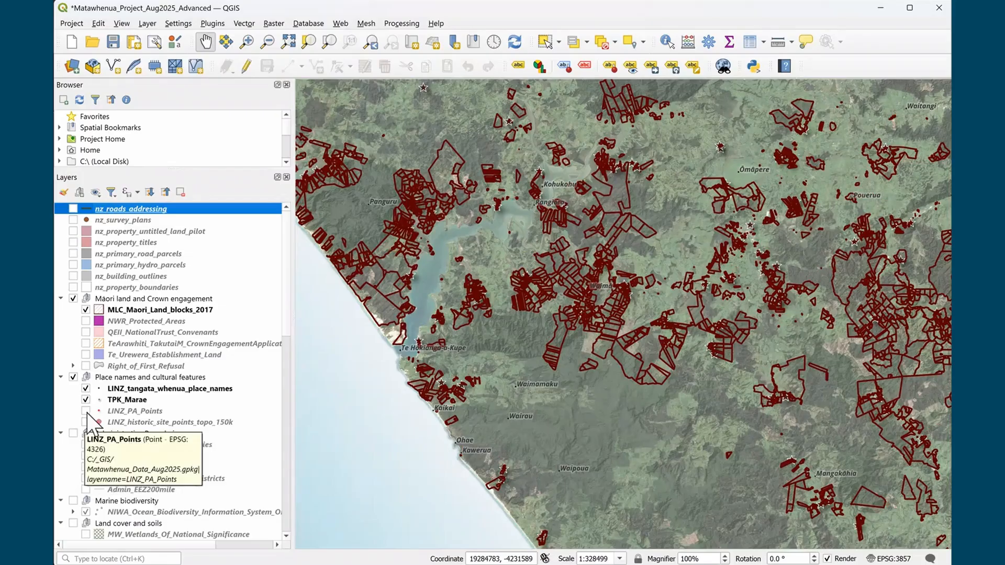
right_click(86, 413)
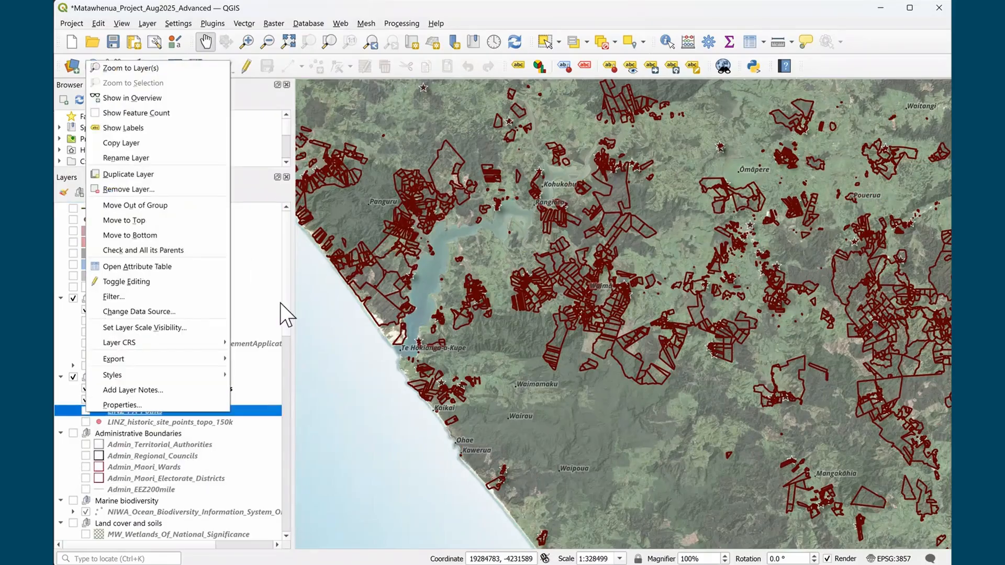
left_click(284, 373)
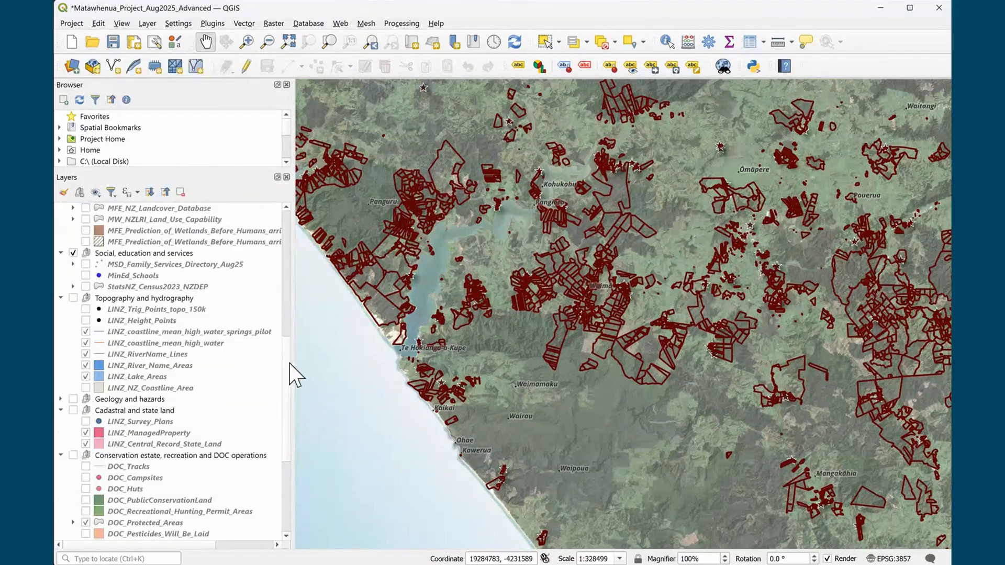
Examine the Māori land block boundaries up close in the area east of the Hokianga harbour
left_click_drag(290, 363, 290, 306)
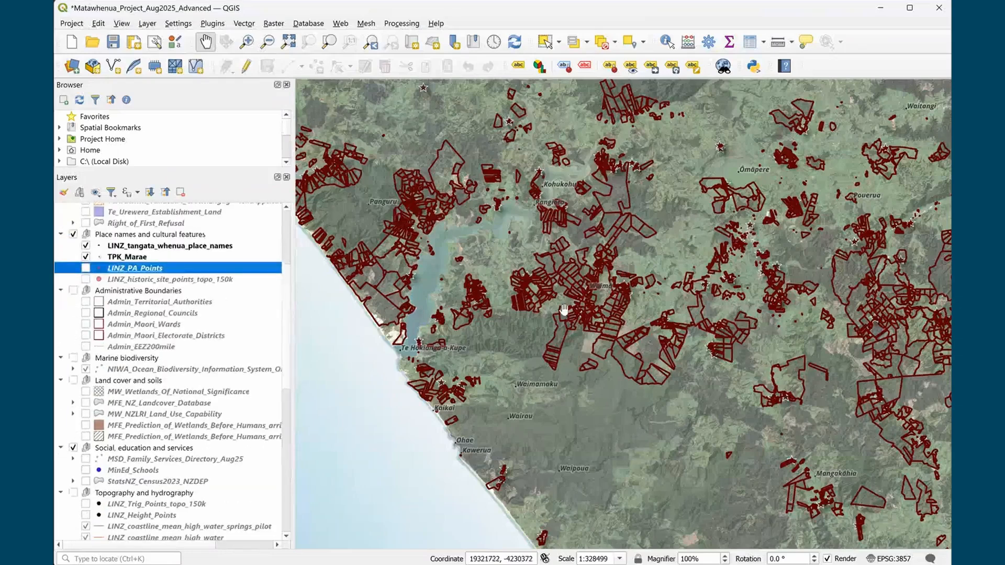
scroll(580, 312, "up", 1)
scroll(551, 308, "up", 2)
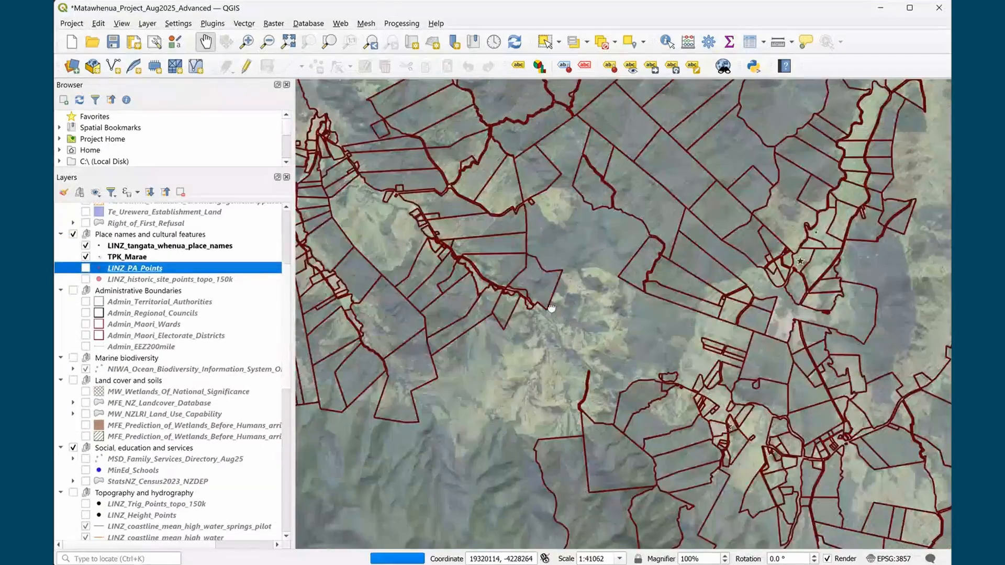
left_click(551, 307)
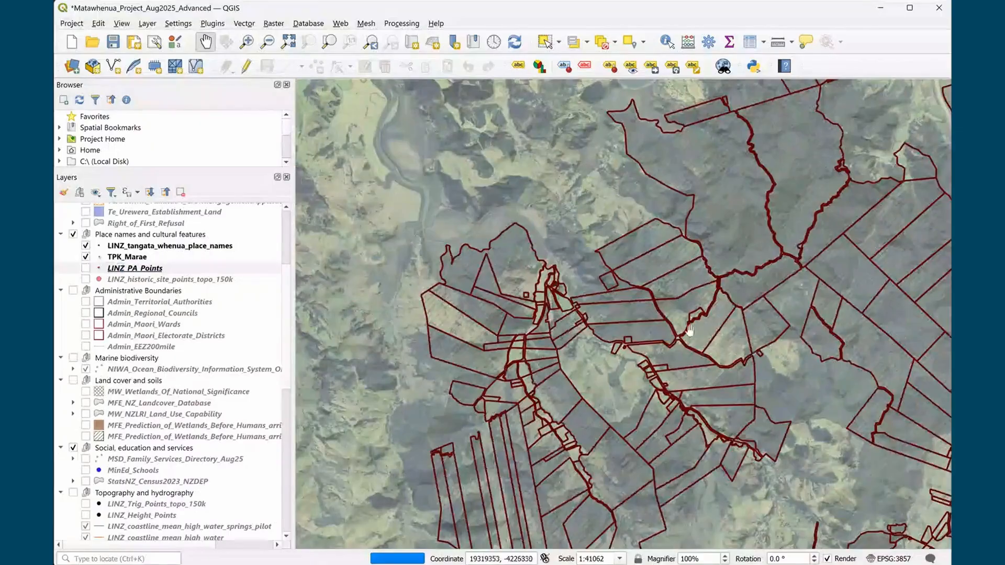
scroll(513, 329, "up", 1)
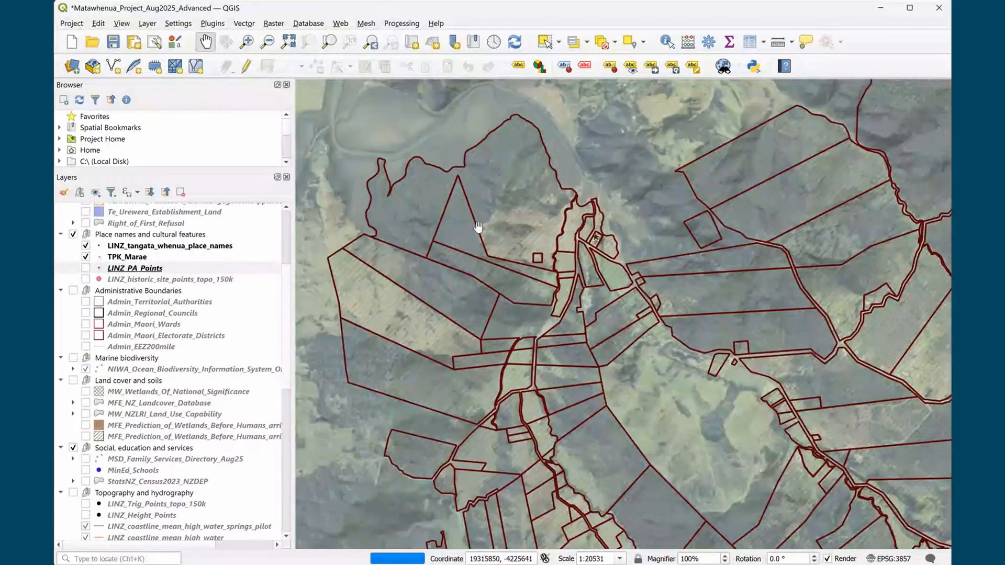
scroll(512, 288, "up", 1)
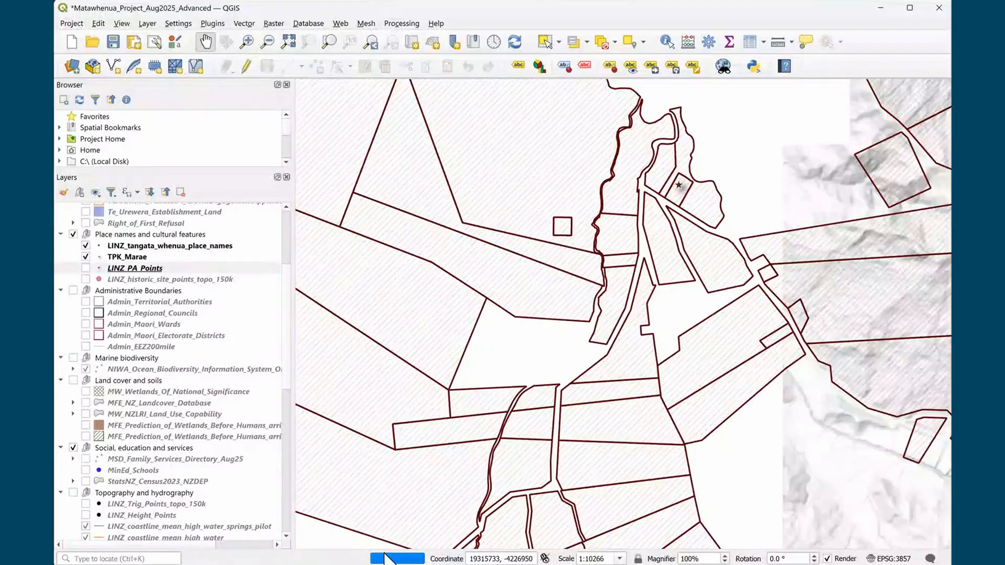
scroll(476, 346, "down", 1)
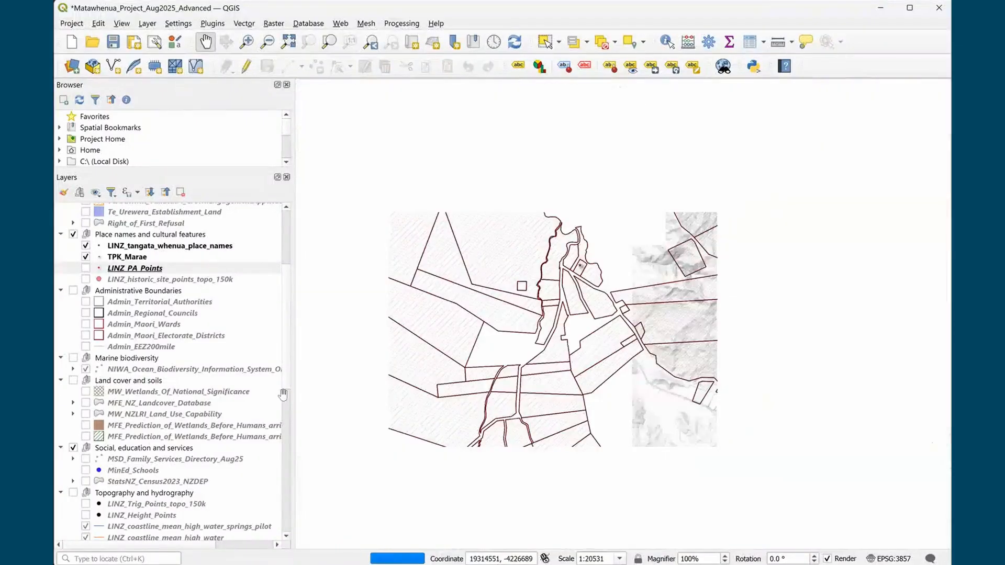
Hide the Aerial Imagery Basemap and Hillshade Igor layers so the land blocks have no background imagery
scroll(282, 394, "down", 8)
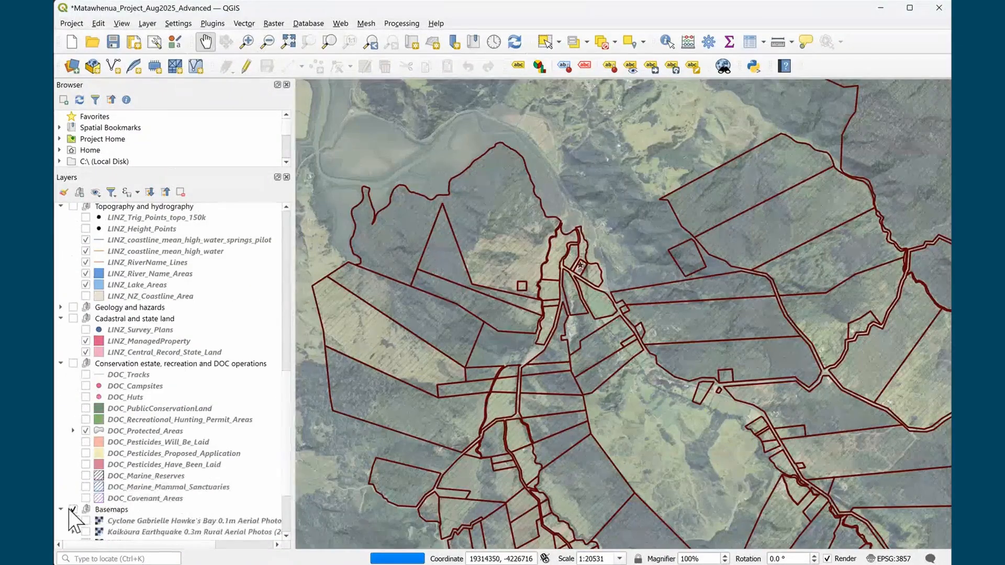
scroll(103, 486, "down", 3)
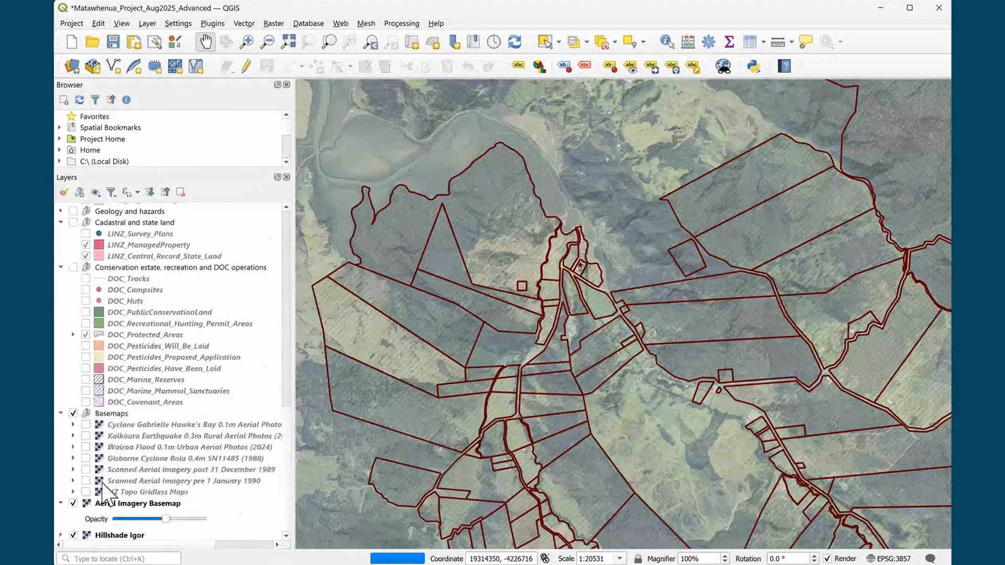
left_click(75, 503)
left_click(73, 535)
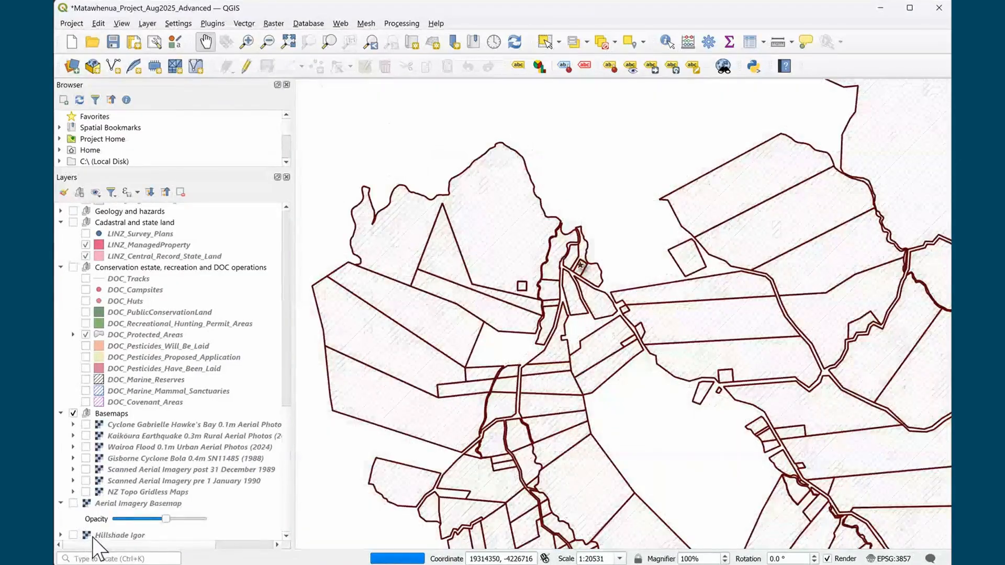
Examine the Omanaia Māori land blocks up close and the surrounding blocks to the southeast at a wider scale
scroll(544, 312, "up", 2)
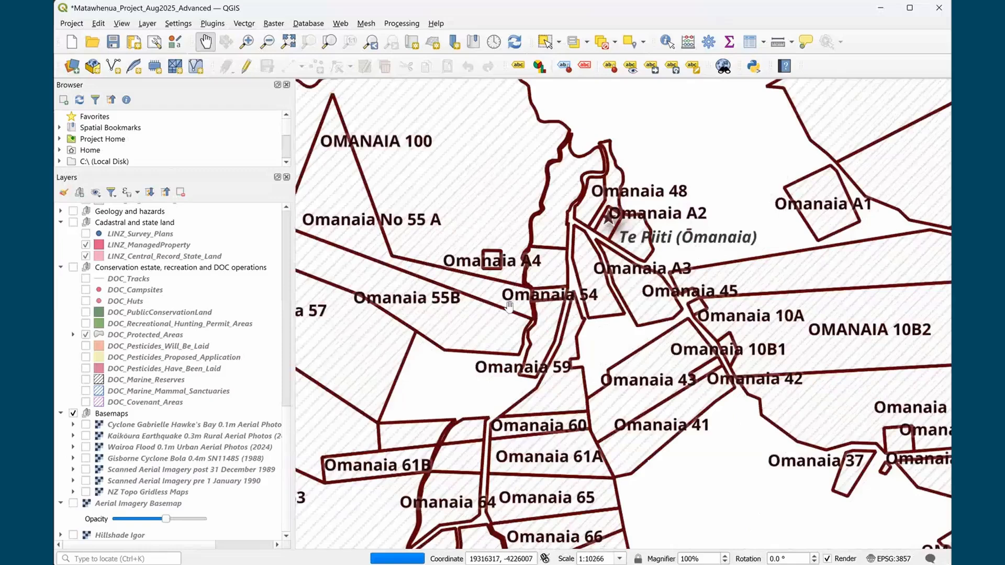
scroll(498, 313, "down", 2)
scroll(499, 313, "up", 1)
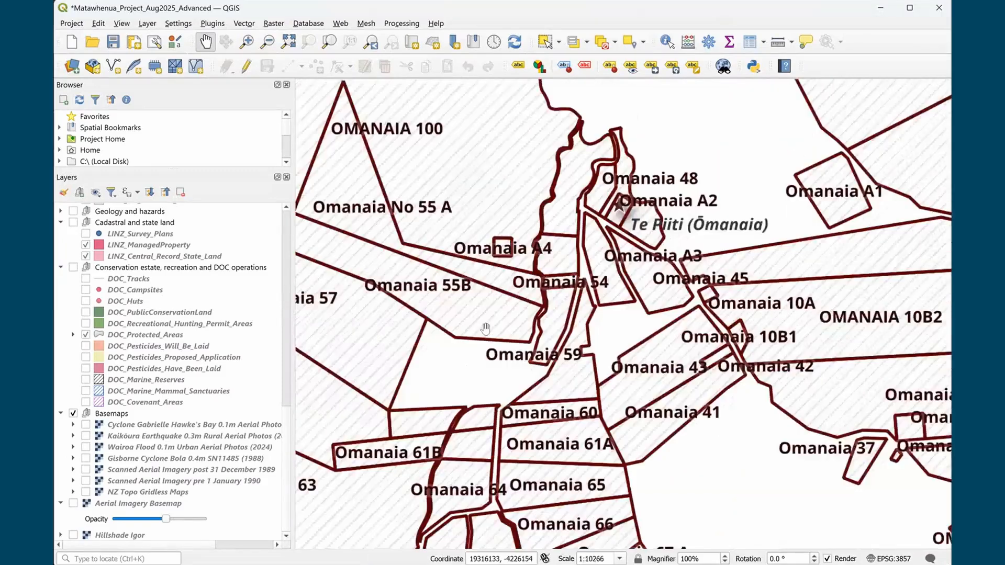
scroll(579, 369, "down", 4)
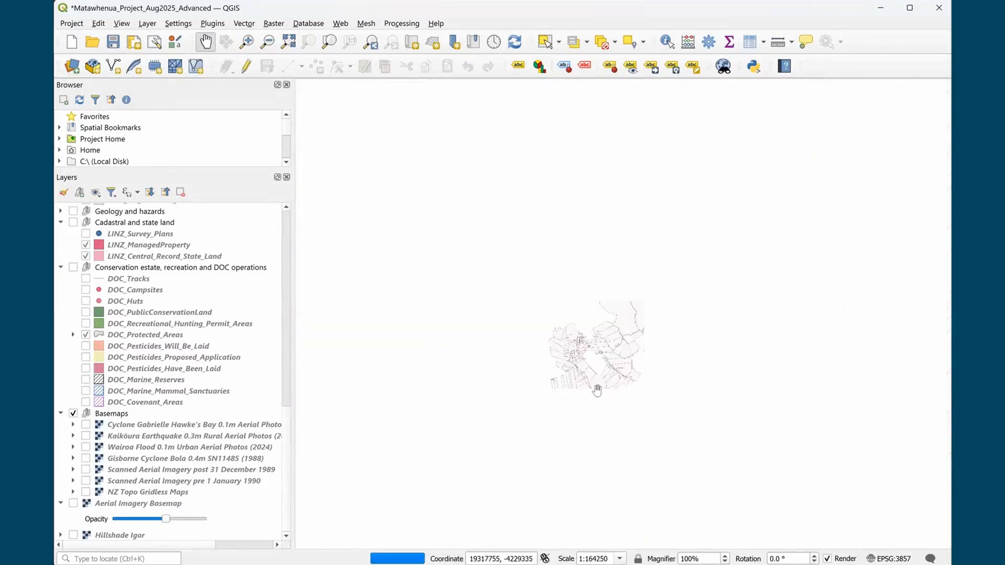
left_click_drag(596, 369, 349, 211)
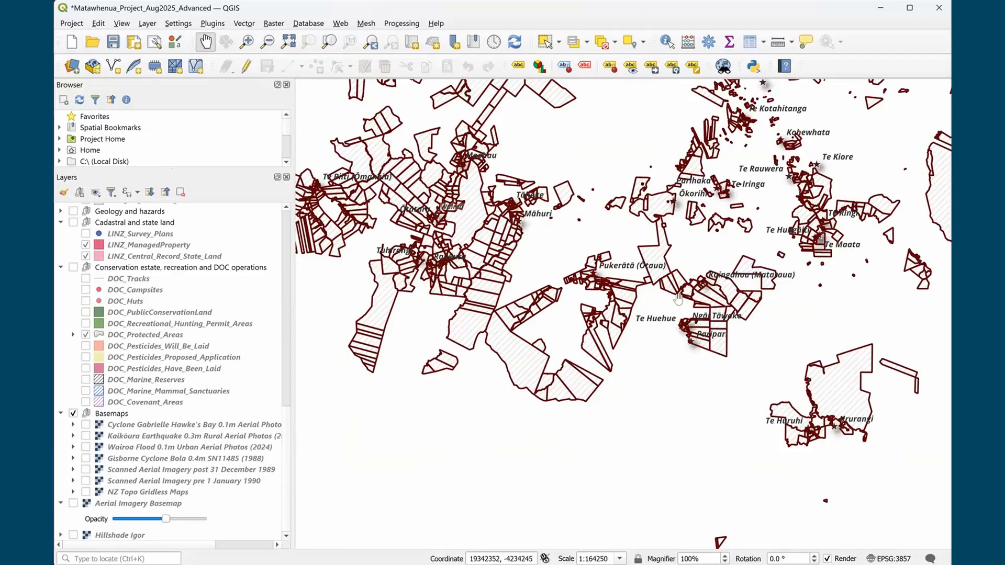
Enlarge the file browser, expand Matawhenua_Data_Aug2025.gpkg in C:\_GIS and look through the layers it contains
left_click_drag(182, 170, 186, 343)
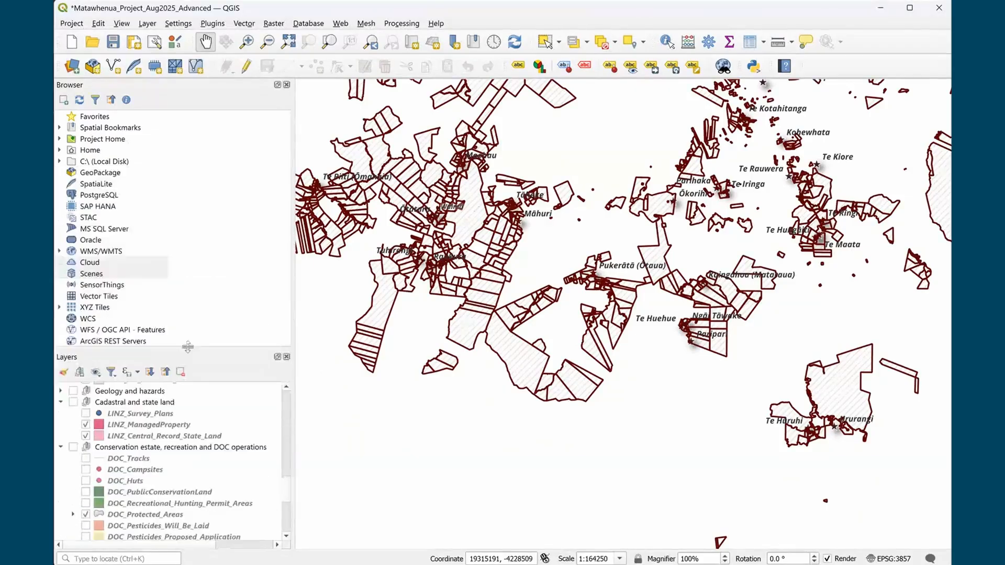
left_click(59, 161)
left_click(70, 173)
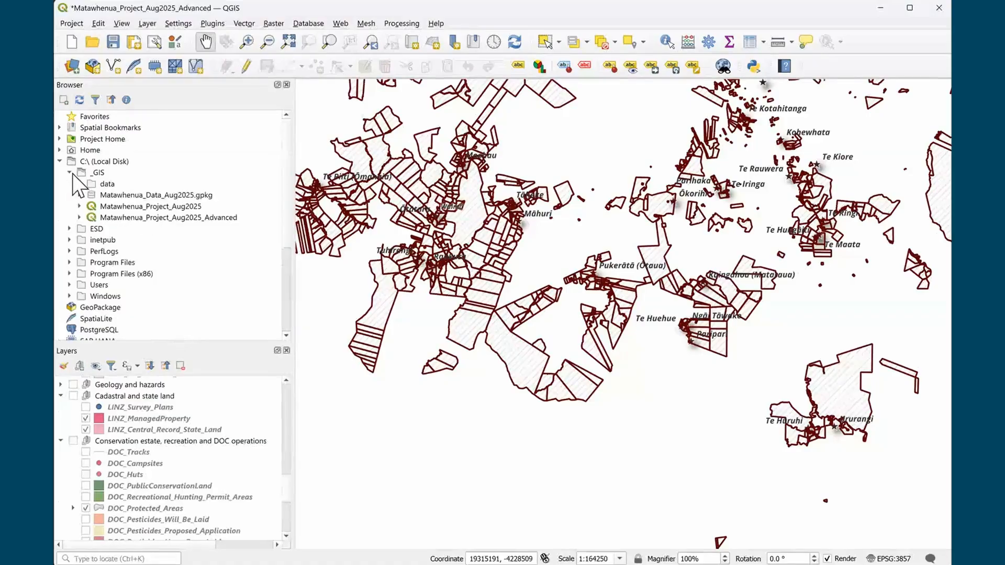
left_click(85, 195)
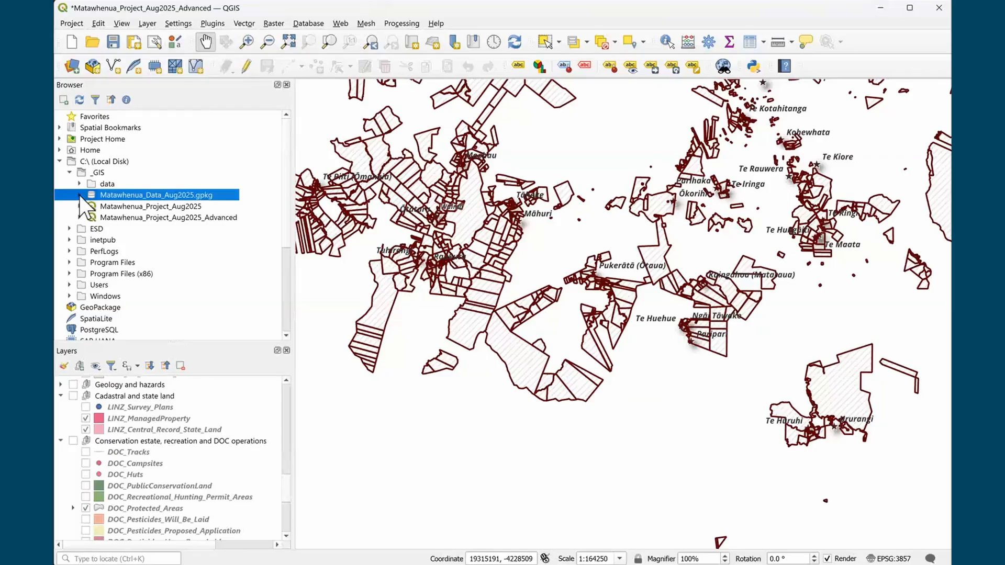
left_click(80, 195)
scroll(140, 265, "down", 2)
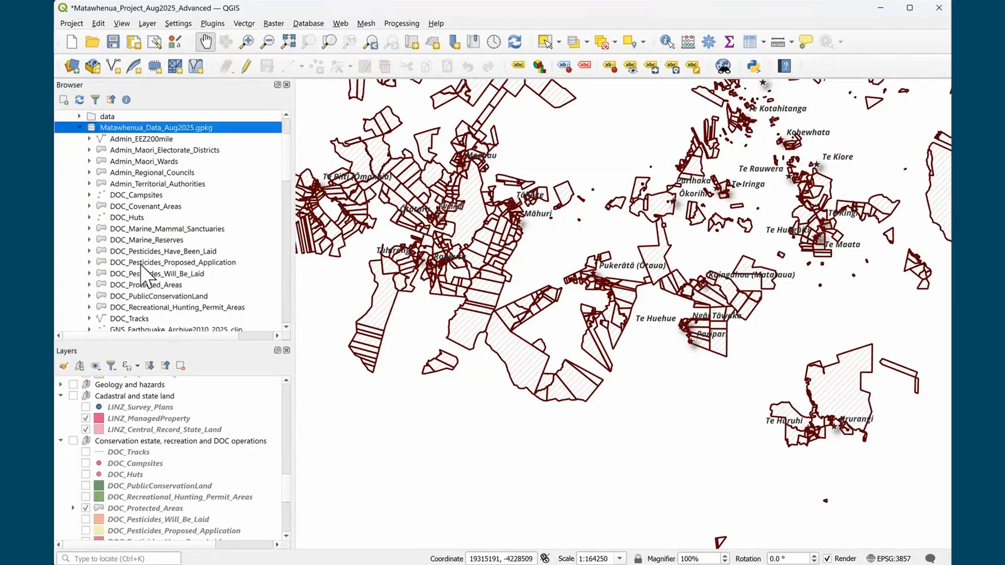
scroll(142, 262, "down", 12)
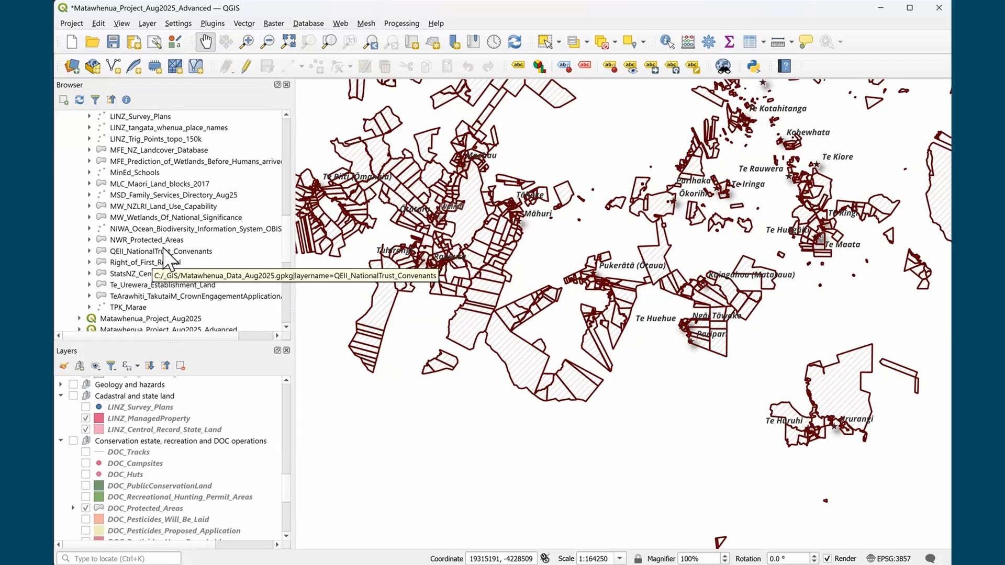
Shrink the file browser to give the layer list more room, and show the Hillshade Igor and Aerial Imagery Basemap layers
scroll(237, 431, "down", 1)
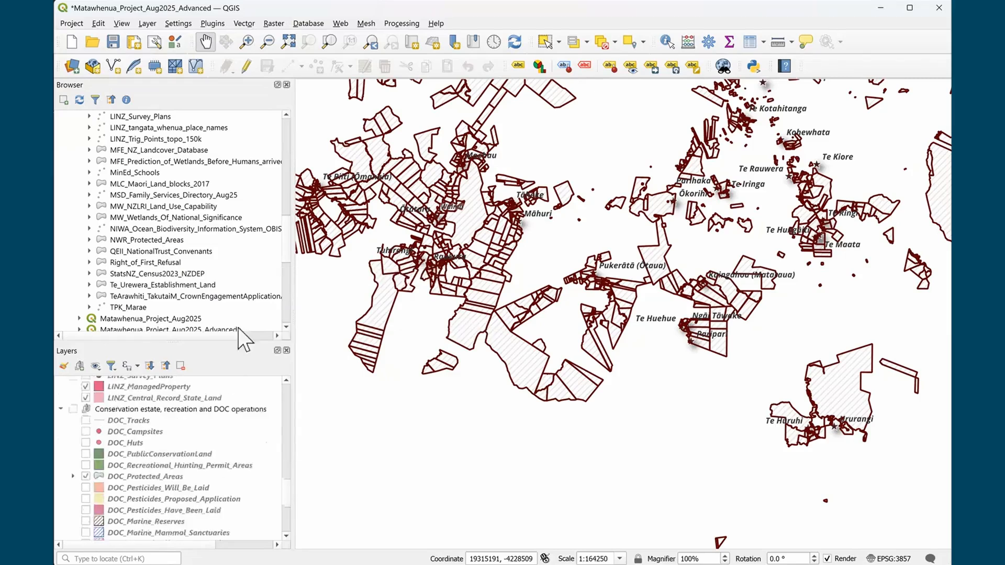
scroll(246, 275, "down", 4)
left_click_drag(267, 343, 266, 208)
scroll(216, 346, "down", 1)
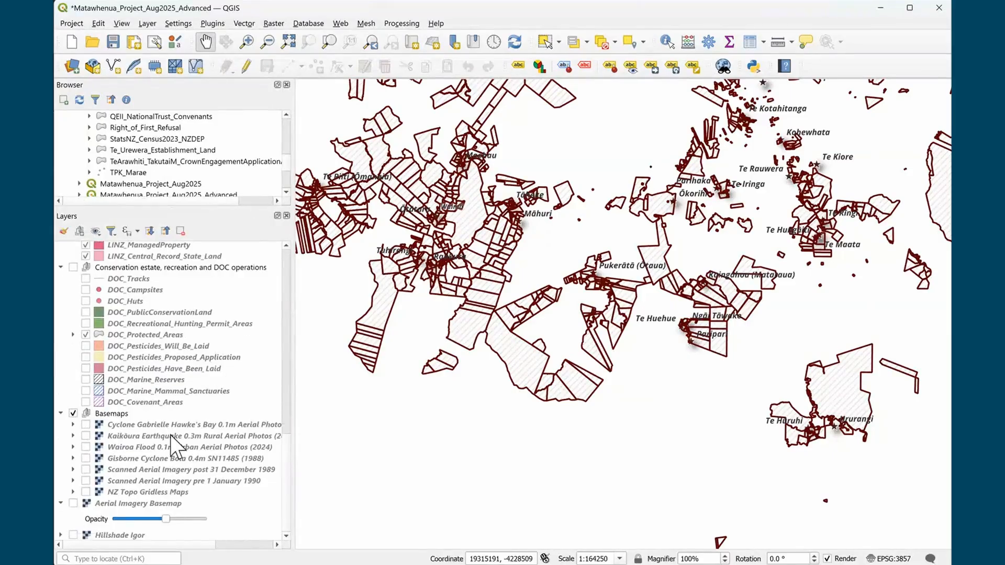
left_click(73, 535)
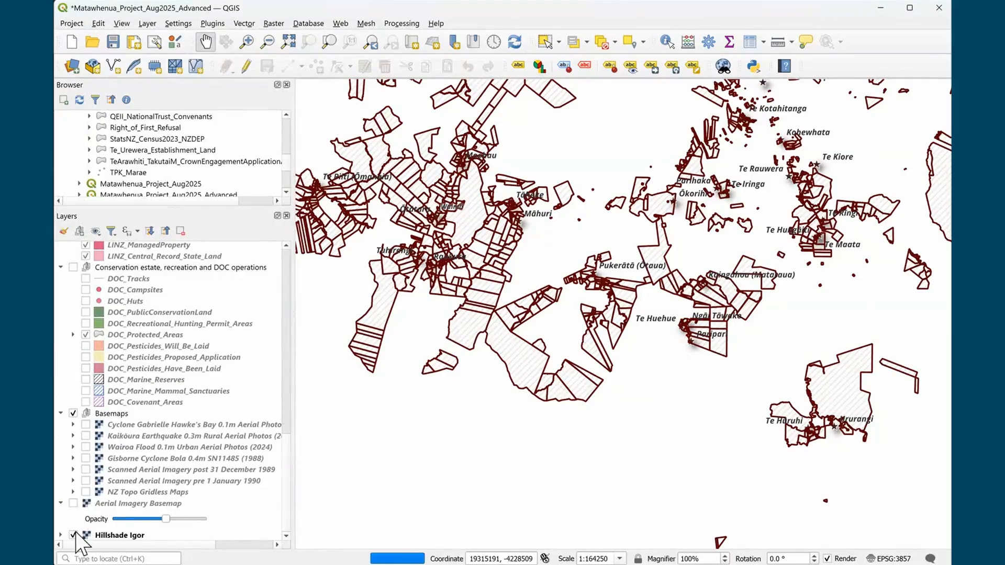
left_click(76, 505)
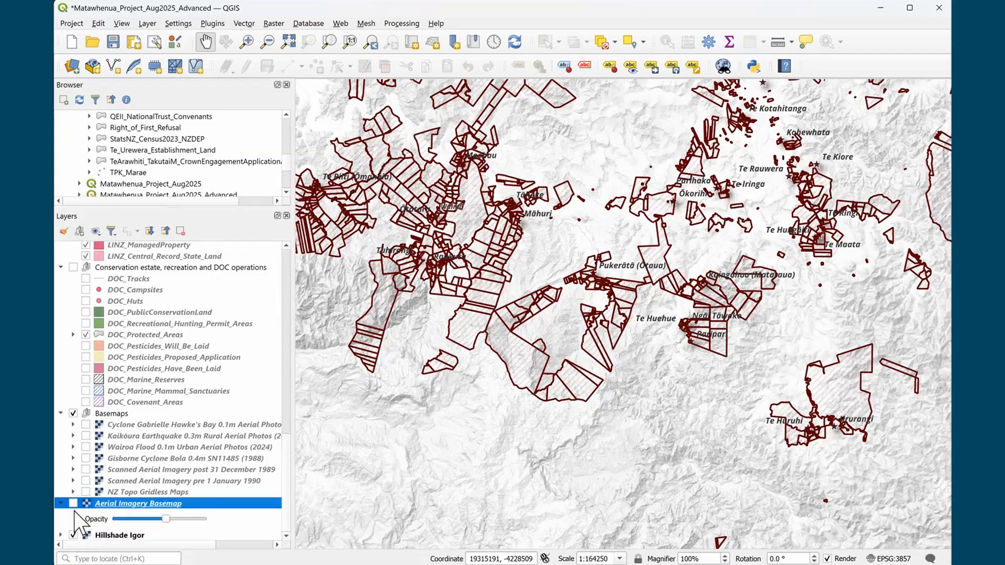
left_click(74, 504)
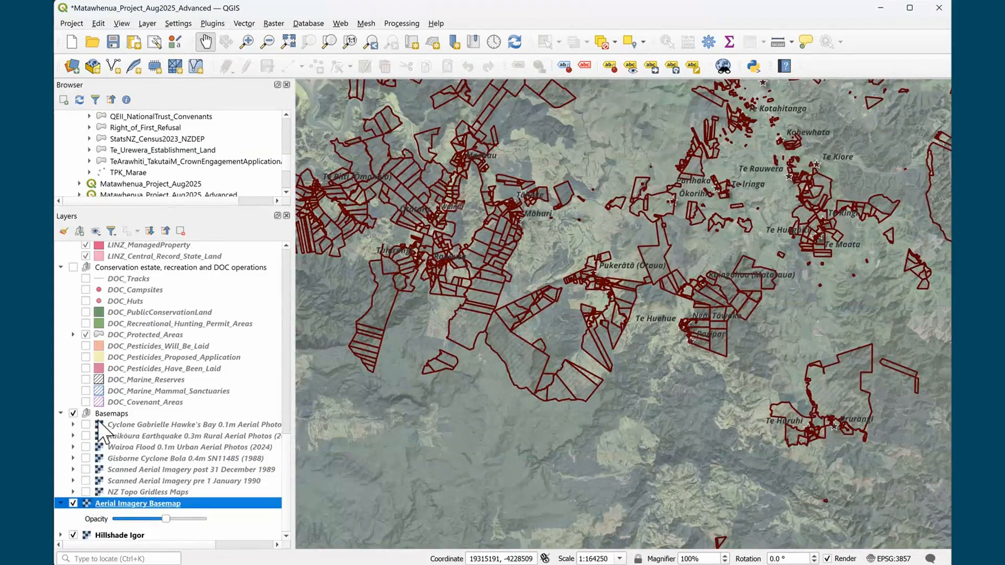
Show NZ Topo Gridless Maps, hide the Aerial Imagery Basemap and view the topographic map closer around Mataraua Forest
left_click(85, 492)
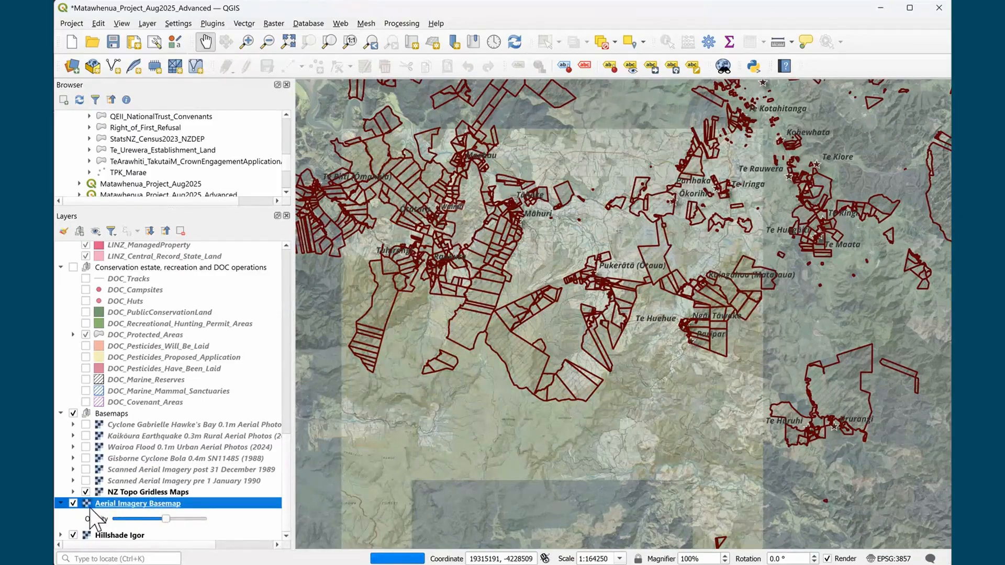
left_click(73, 504)
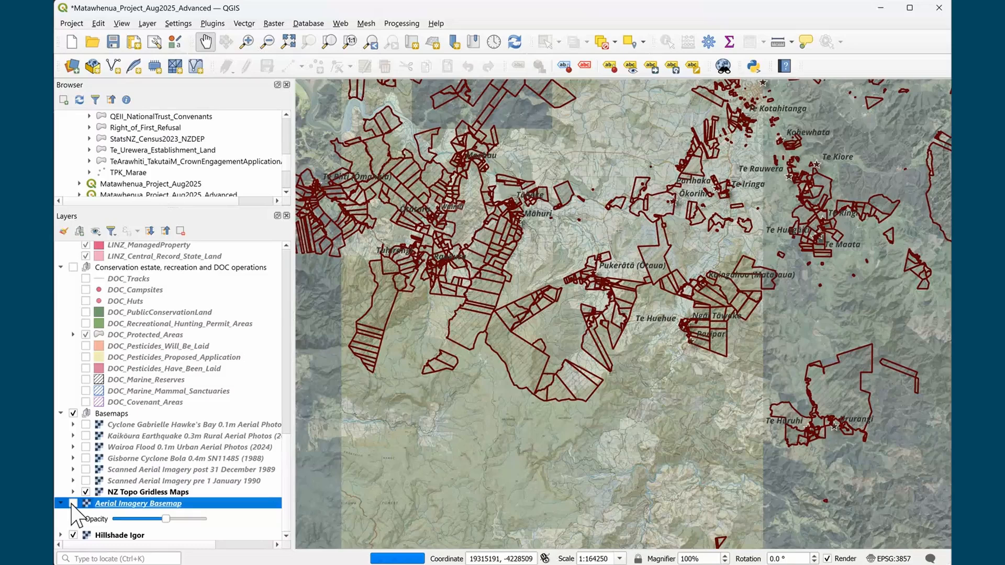
scroll(675, 346, "up", 3)
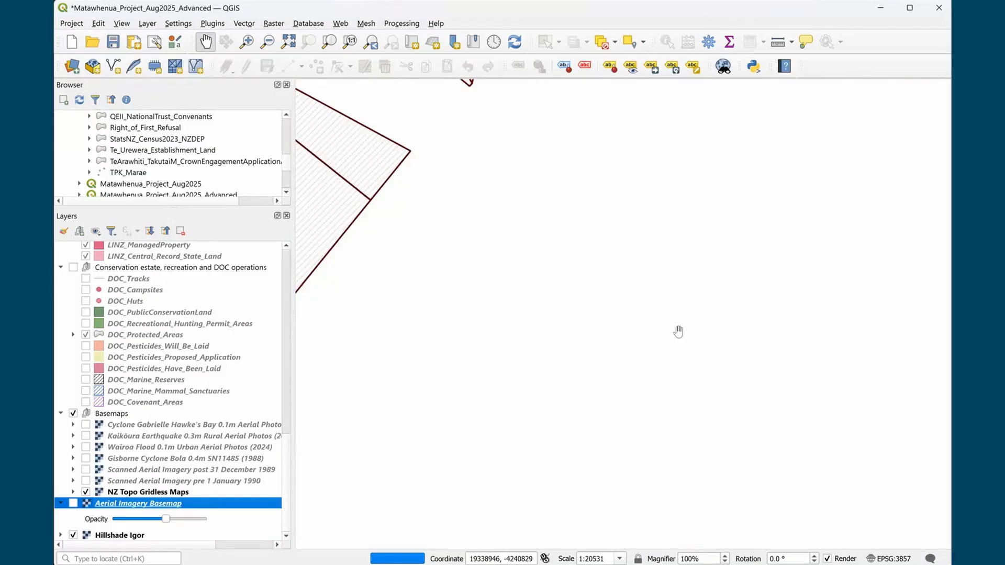
scroll(657, 322, "down", 1)
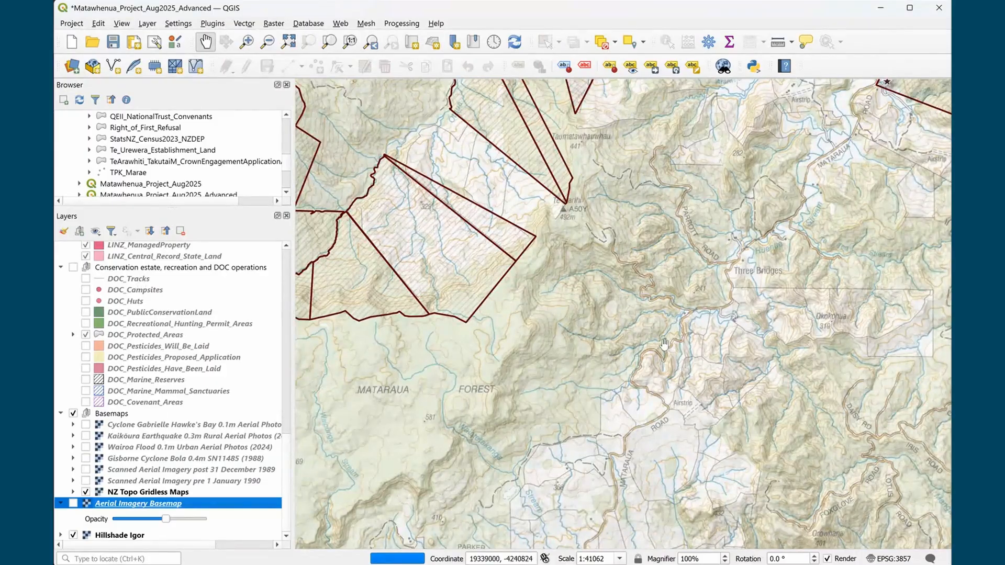
Examine the land blocks and marae over the topographic map at several scales, from Mataraua Forest southward down the North Island
left_click_drag(840, 274, 413, 160)
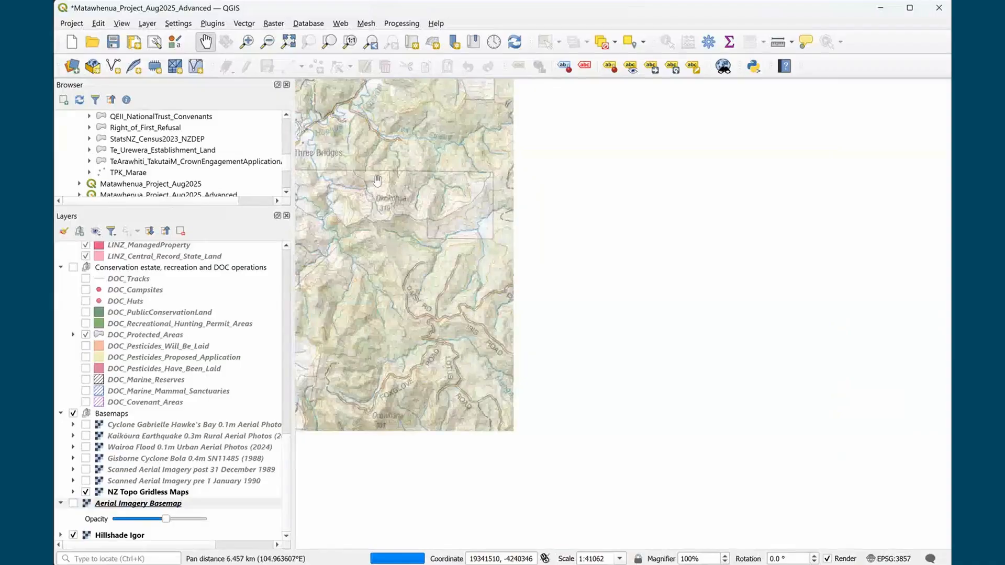
scroll(576, 344, "down", 1)
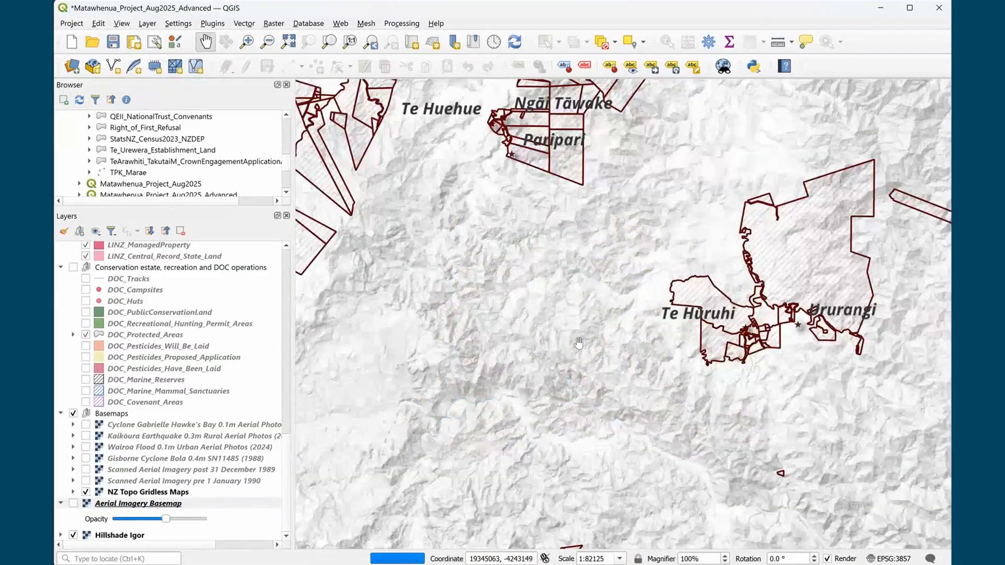
left_click_drag(618, 302, 619, 295)
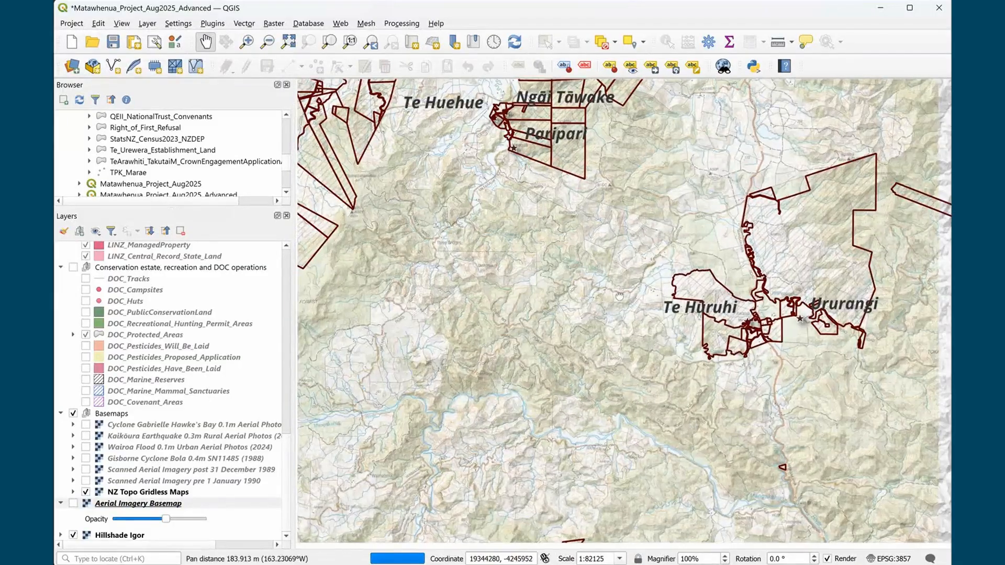
left_click_drag(565, 446, 649, 190)
scroll(649, 285, "down", 4)
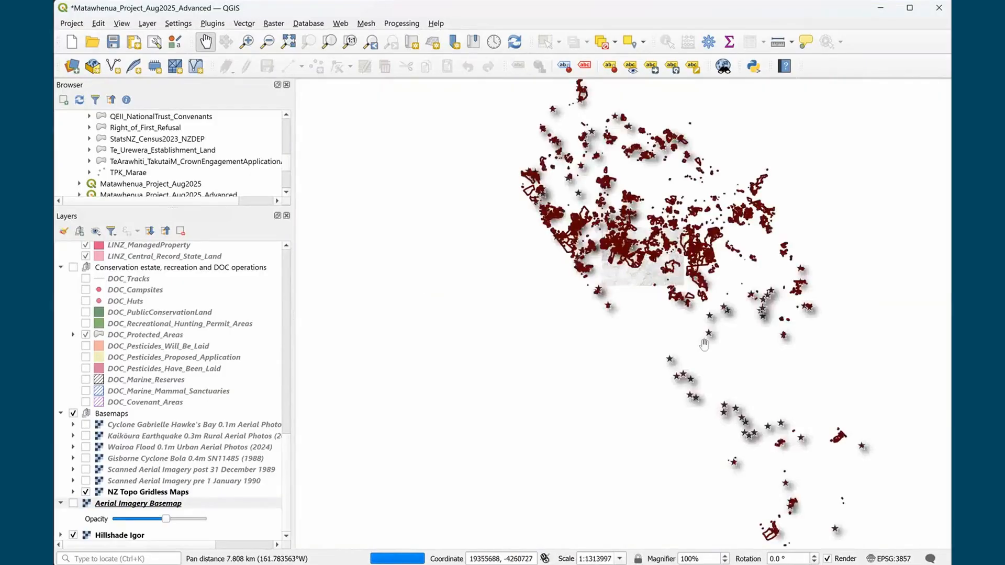
left_click_drag(594, 292, 454, 240)
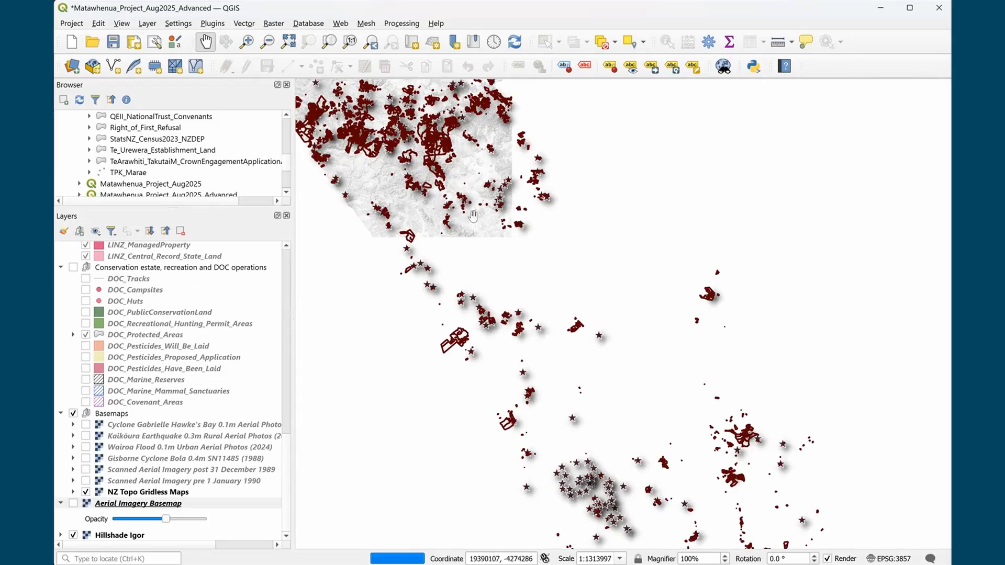
scroll(472, 217, "up", 1)
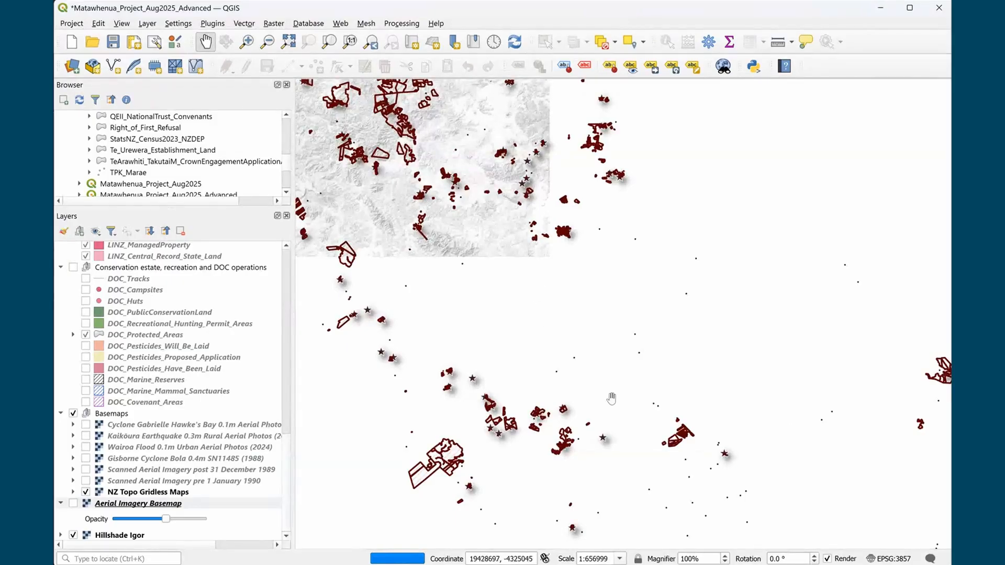
scroll(611, 399, "down", 4)
left_click_drag(606, 395, 596, 246)
scroll(596, 246, "up", 3)
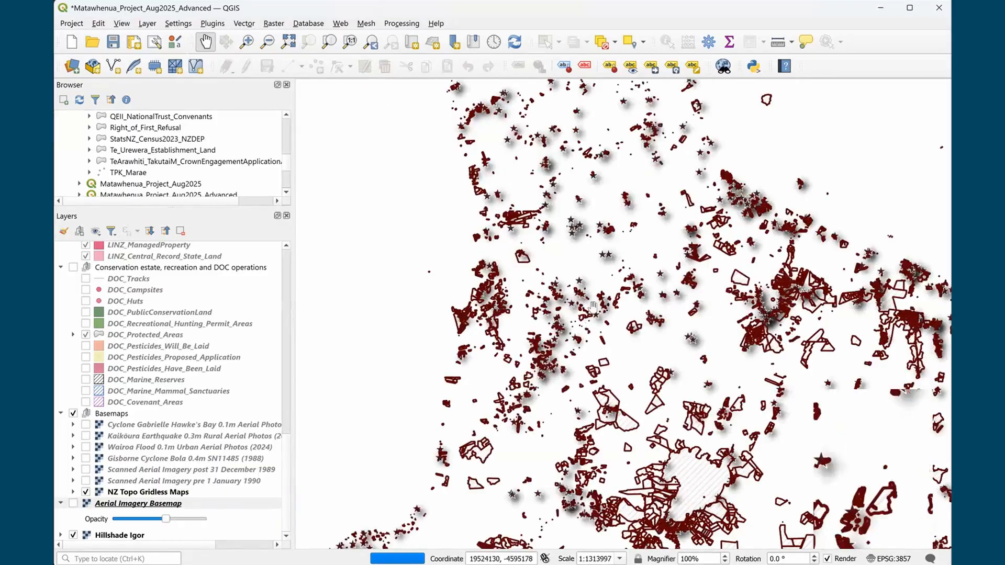
scroll(593, 307, "up", 1)
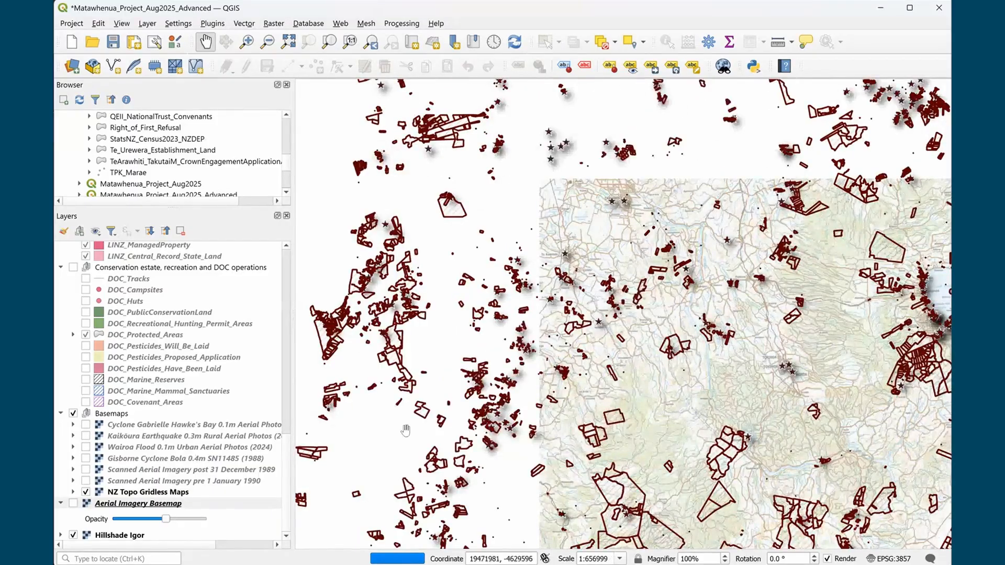
left_click_drag(617, 280, 598, 462)
scroll(563, 266, "up", 1)
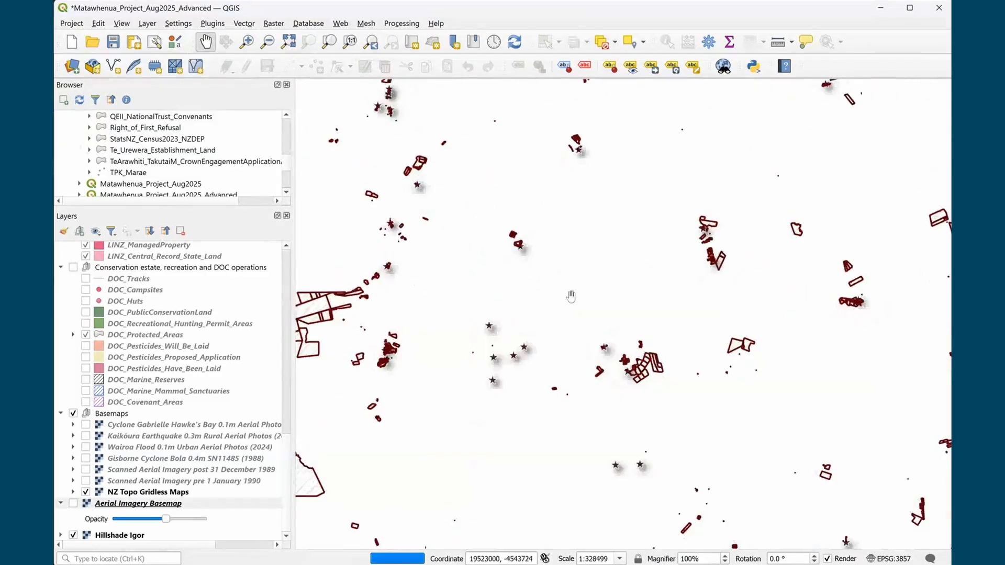
left_click_drag(567, 258, 564, 316)
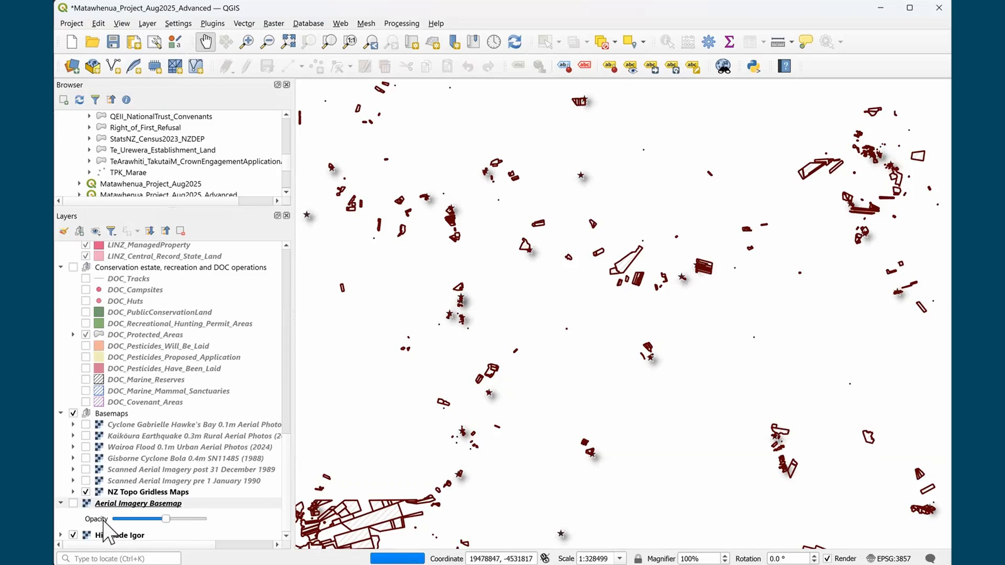
Hide the Hillshade Igor layer and show the Aerial Imagery Basemap behind the land blocks
left_click(72, 536)
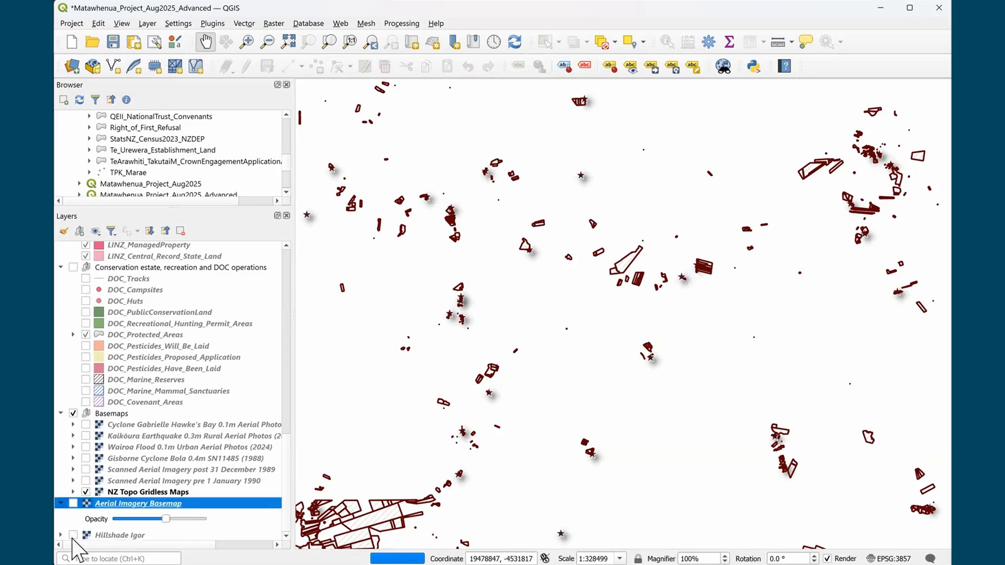
left_click(73, 503)
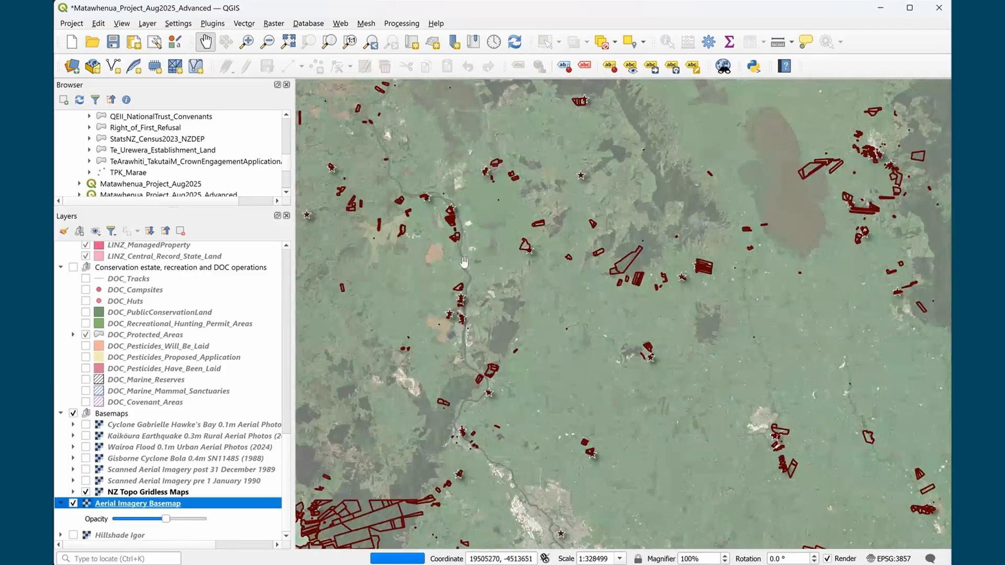
left_click_drag(464, 262, 558, 386)
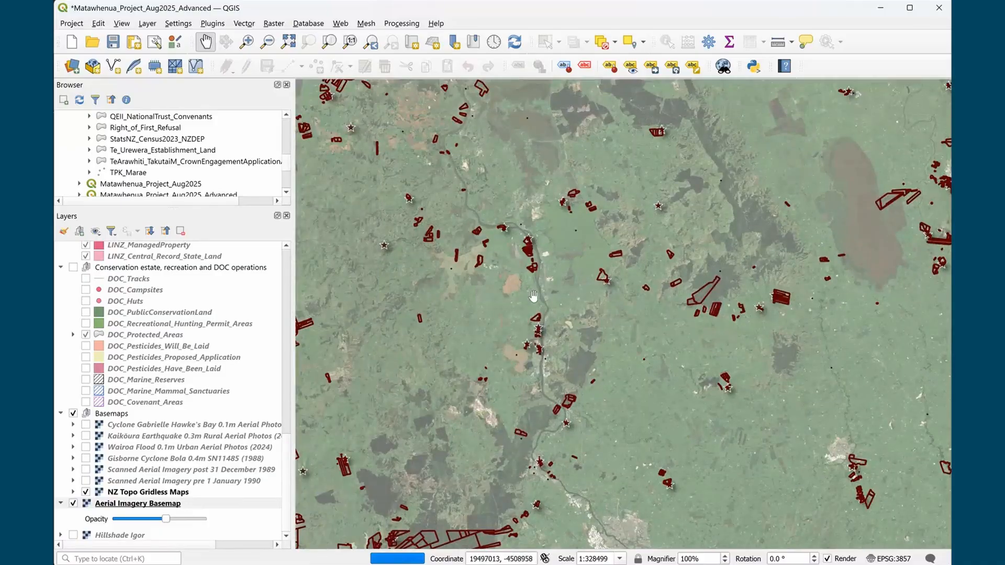
Show the nz_property_boundaries layer for a close-up area of the map
scroll(534, 297, "up", 3)
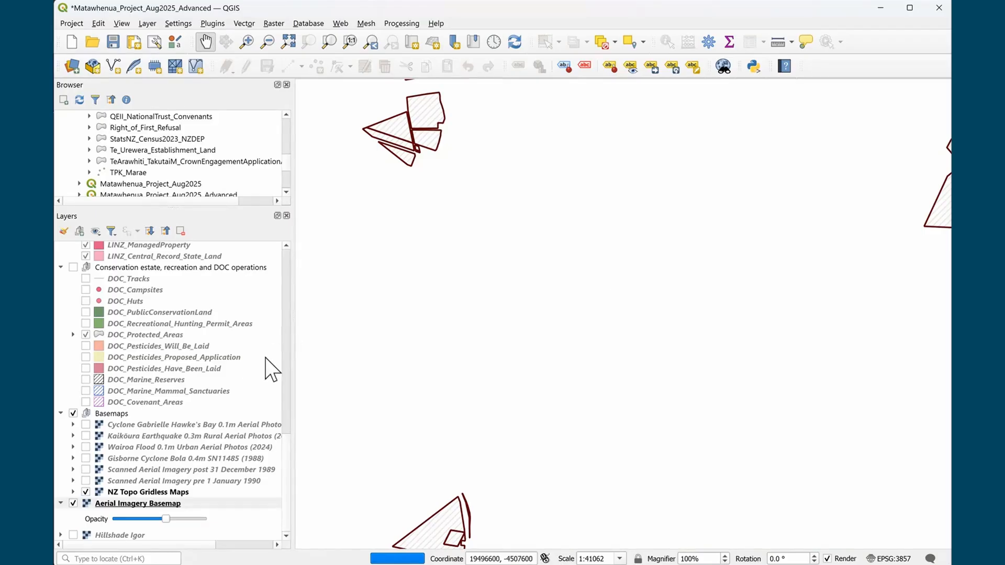
scroll(244, 408, "up", 4)
scroll(244, 408, "down", 4)
scroll(234, 414, "up", 7)
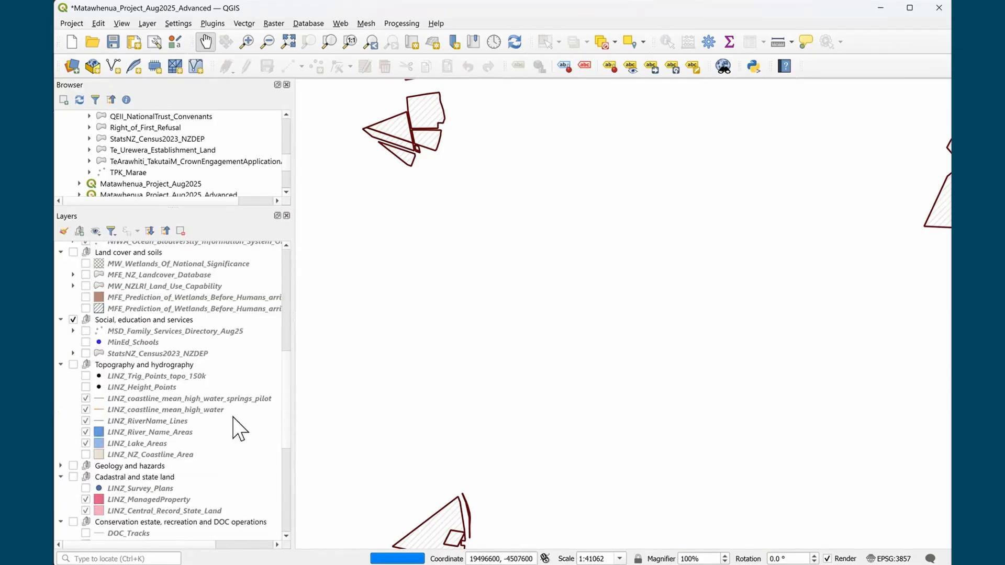
scroll(210, 367, "up", 10)
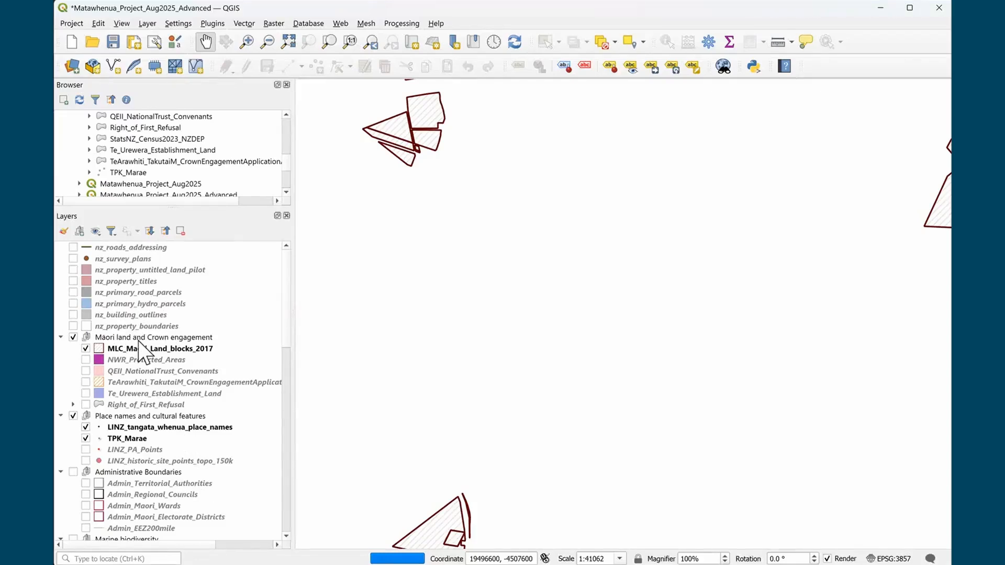
left_click(73, 326)
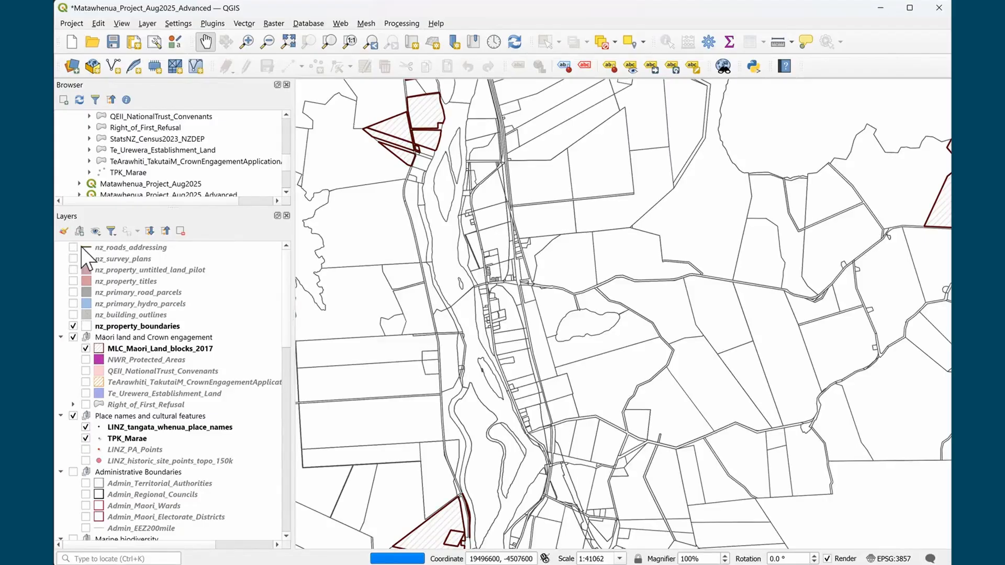
Show the nz_survey_plans, nz_property_titles and nz_roads_addressing layers together with the property boundaries
left_click(73, 259)
left_click(76, 271)
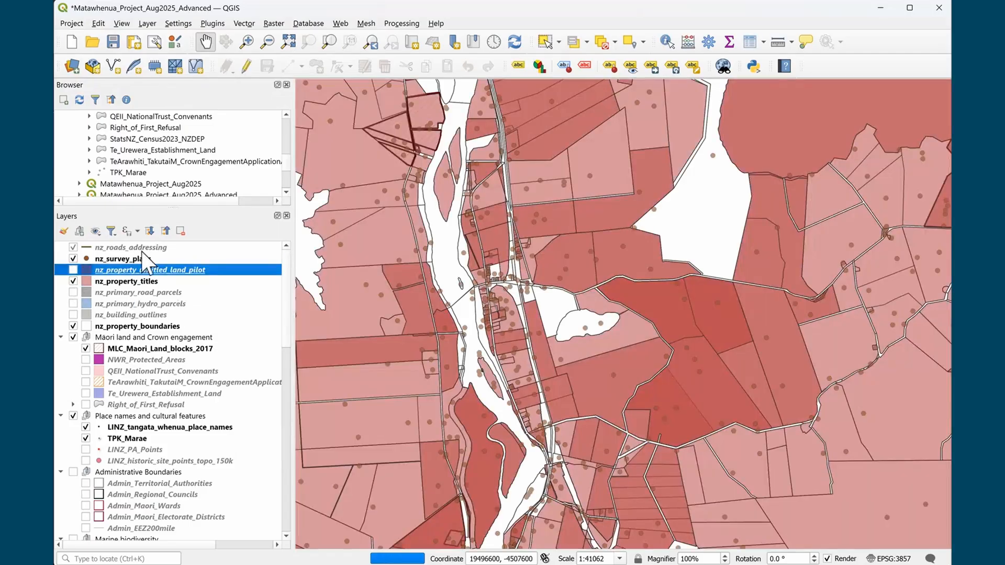
Create a new layer group containing the nz_roads_addressing layer and keep its default name
left_click(144, 249)
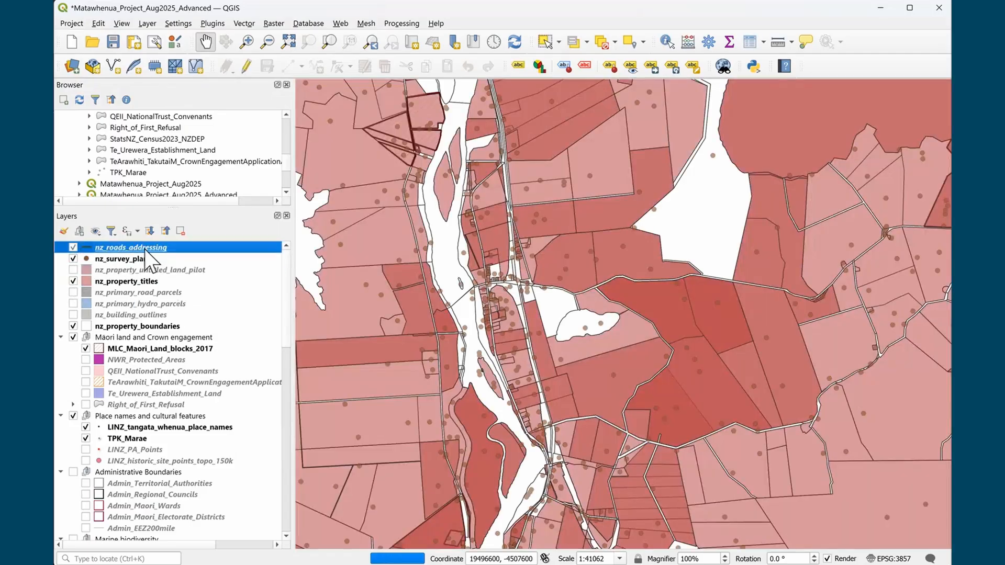
right_click(145, 249)
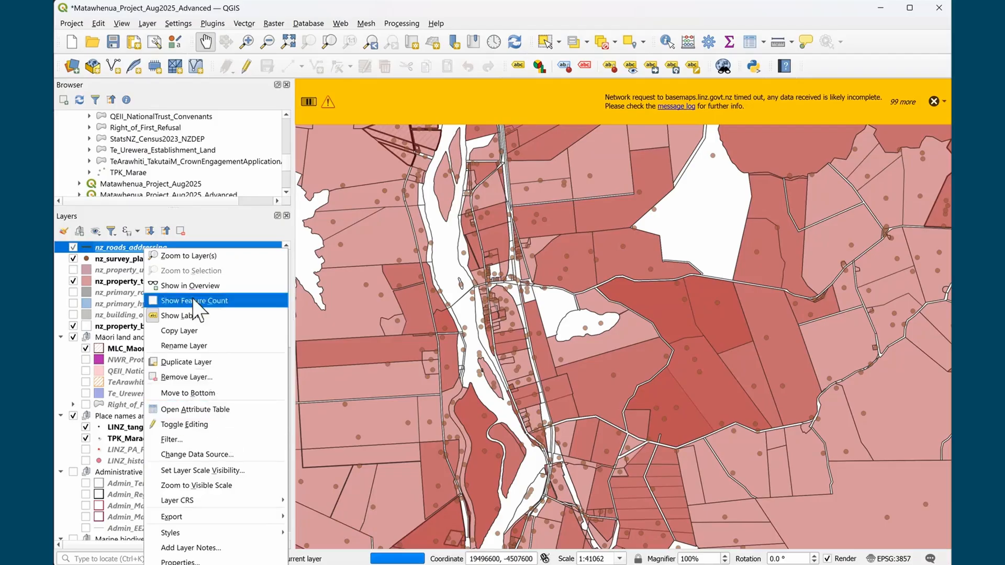
left_click(77, 235)
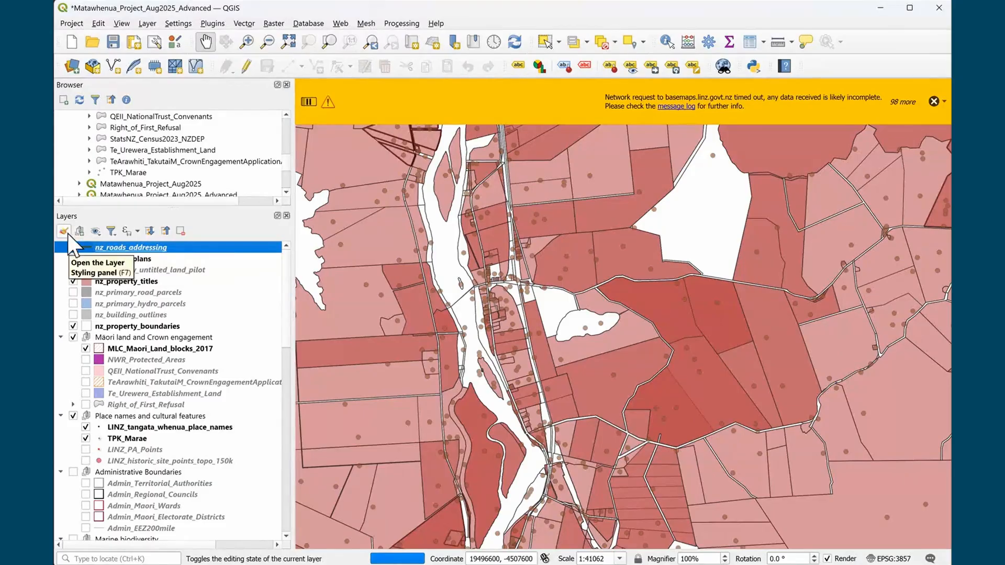
left_click(82, 230)
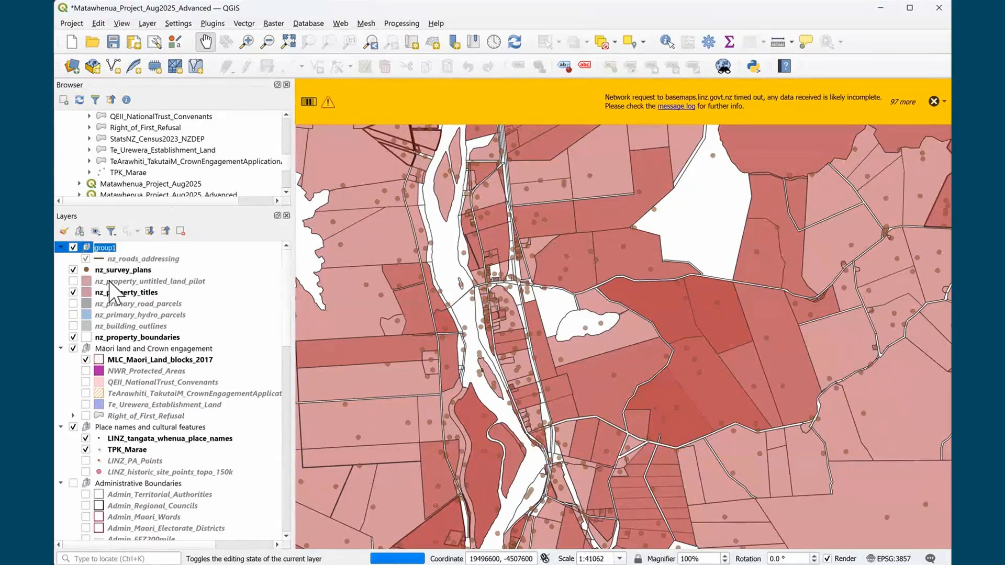
left_click(110, 271)
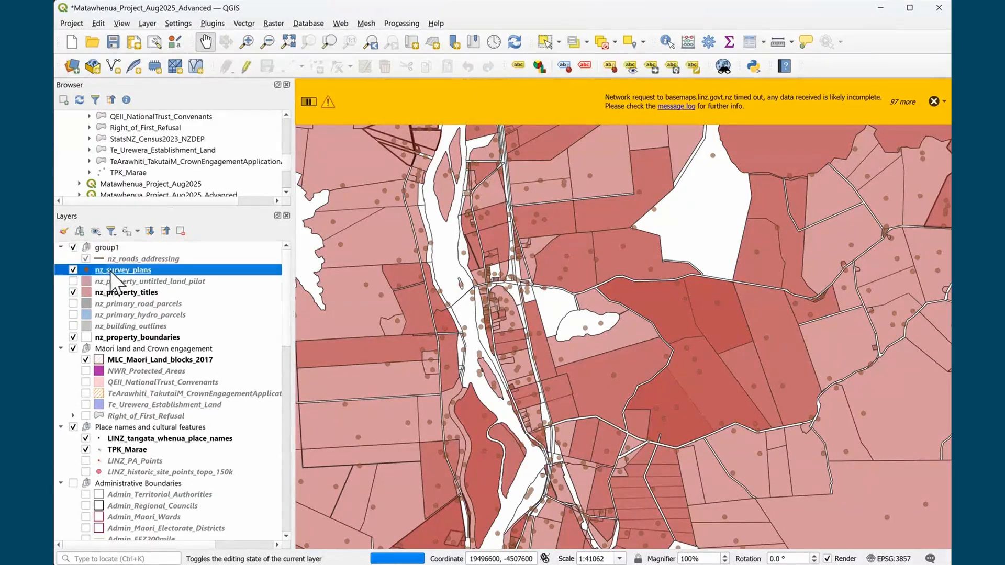
Hide group1 and the nz_survey_plans, nz_property_titles and nz_property_boundaries layers
left_click(74, 249)
left_click(74, 294)
left_click(74, 338)
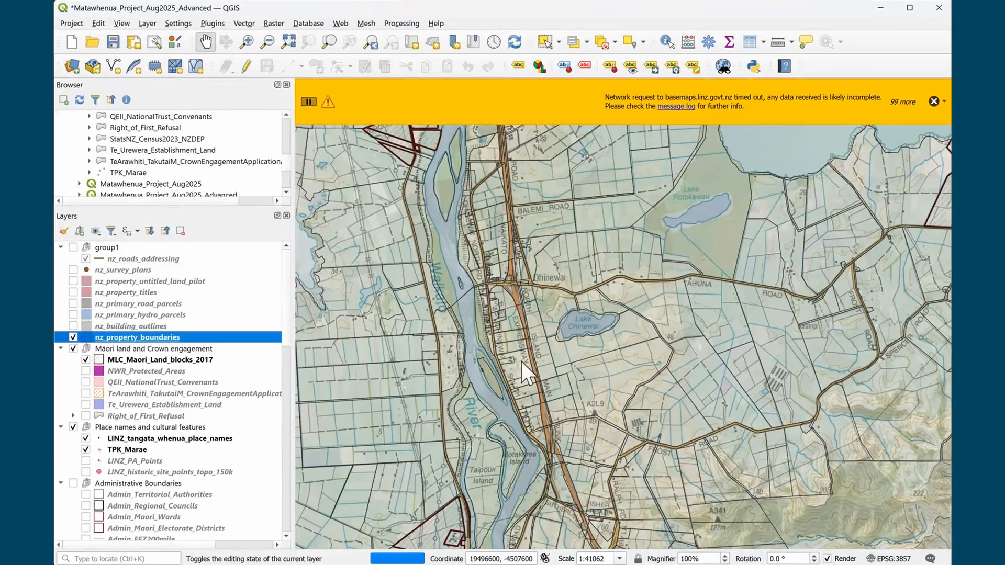
scroll(504, 306, "up", 2)
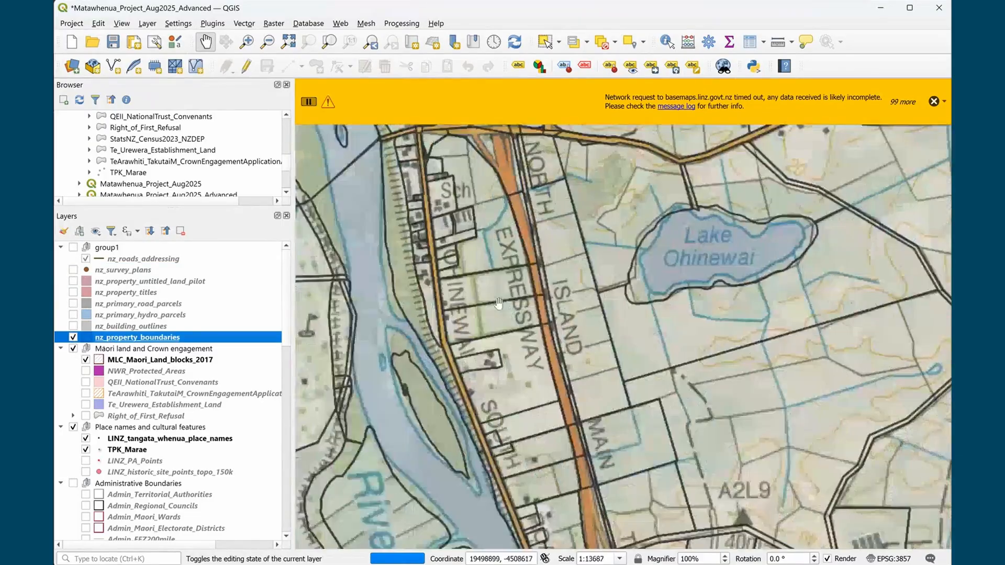
left_click_drag(485, 306, 488, 323)
scroll(442, 361, "up", 2)
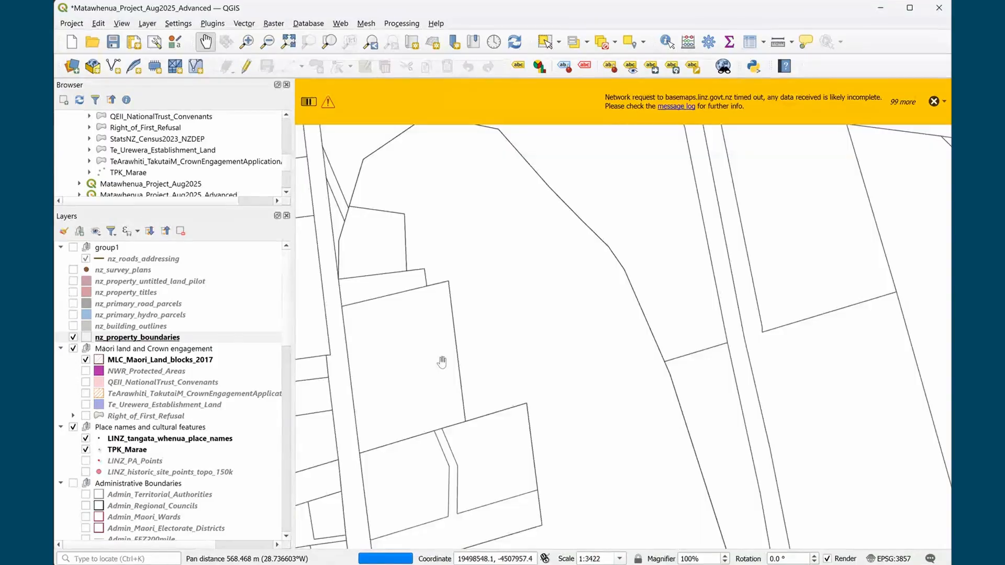
left_click(71, 337)
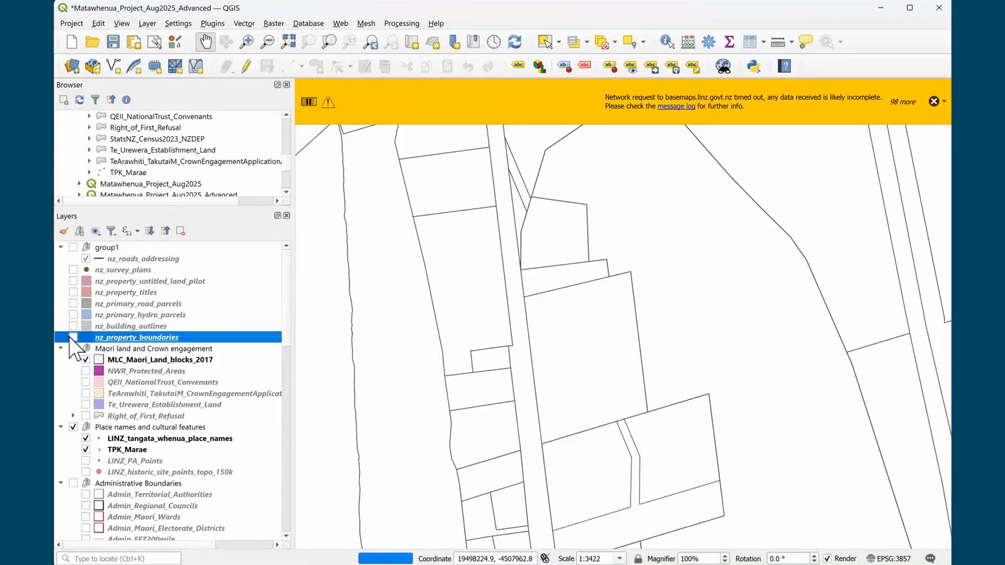
Move the remaining nz_ property, parcel, survey and building layers into group1 alongside nz_roads_addressing
left_click_drag(131, 338, 145, 289)
left_click(142, 314)
left_click_drag(121, 327, 156, 316)
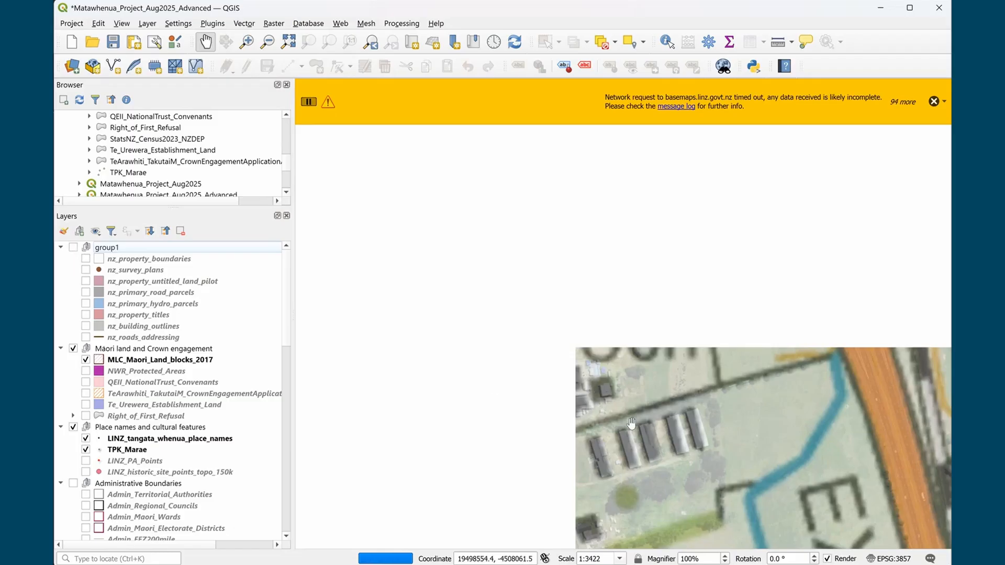
Examine the topographic map around Ohinewai and dismiss the network request warnings
scroll(618, 393, "down", 1)
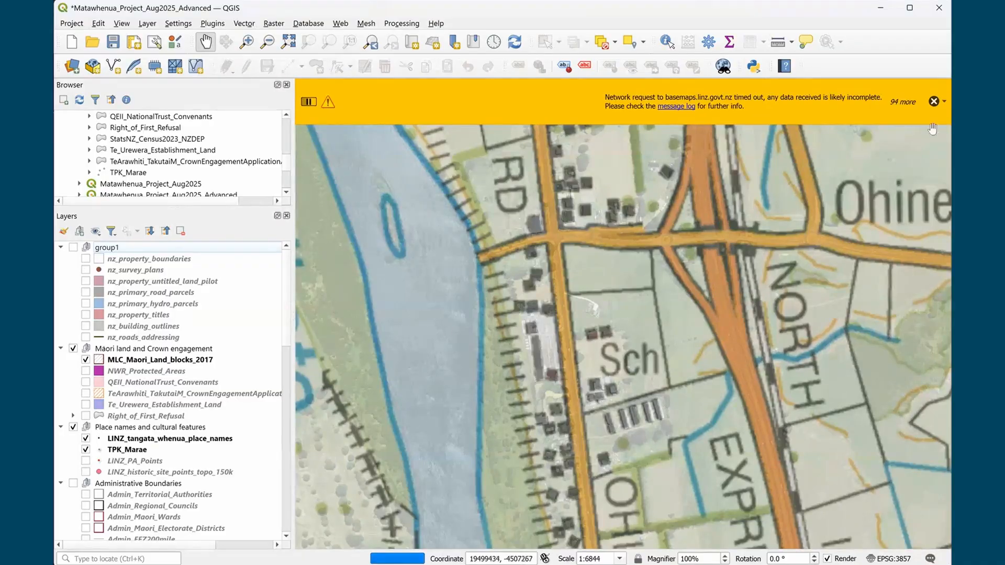
left_click(936, 103)
left_click(934, 103)
left_click_drag(808, 246, 593, 390)
scroll(629, 383, "down", 1)
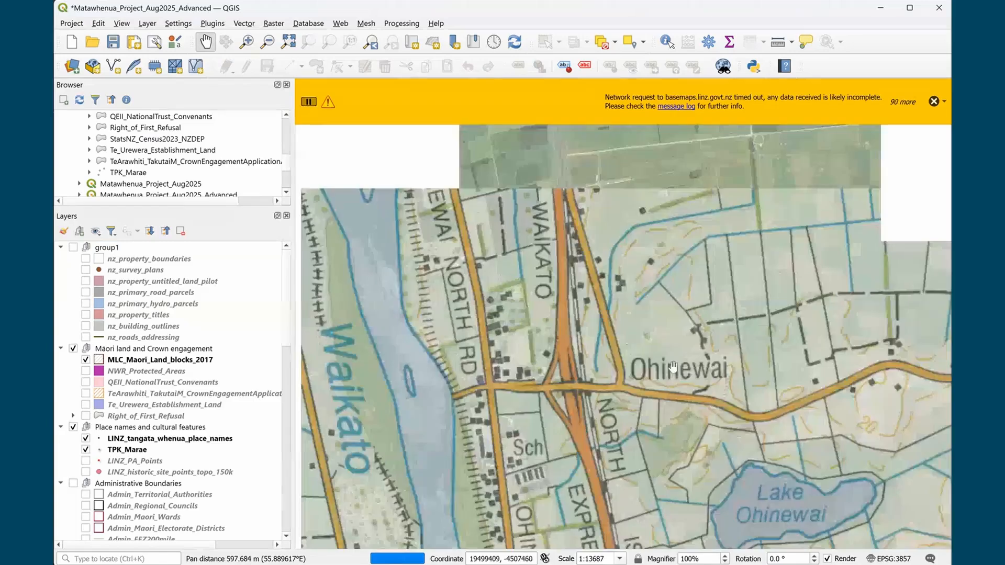
left_click_drag(626, 392, 587, 353)
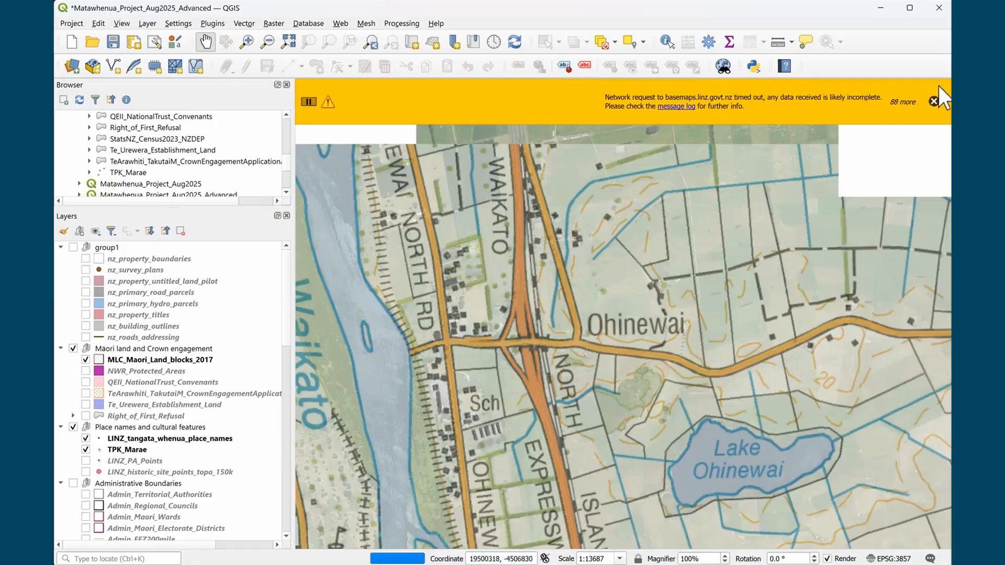
left_click(935, 102)
left_click(944, 101)
left_click(923, 114)
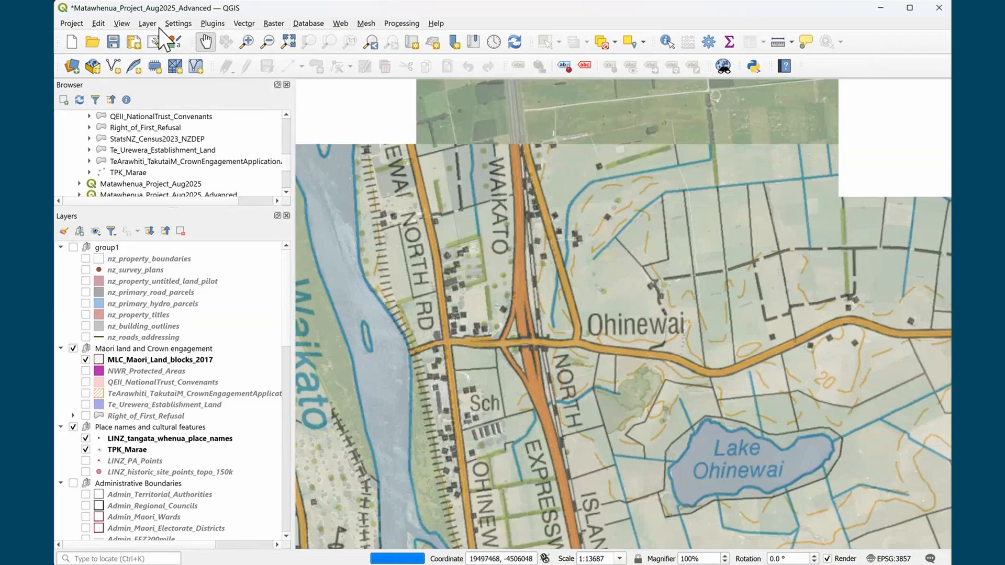
Hide the NZ Topo Gridless Maps layer so only the aerial imagery is drawn around Ohinewai
scroll(175, 417, "down", 10)
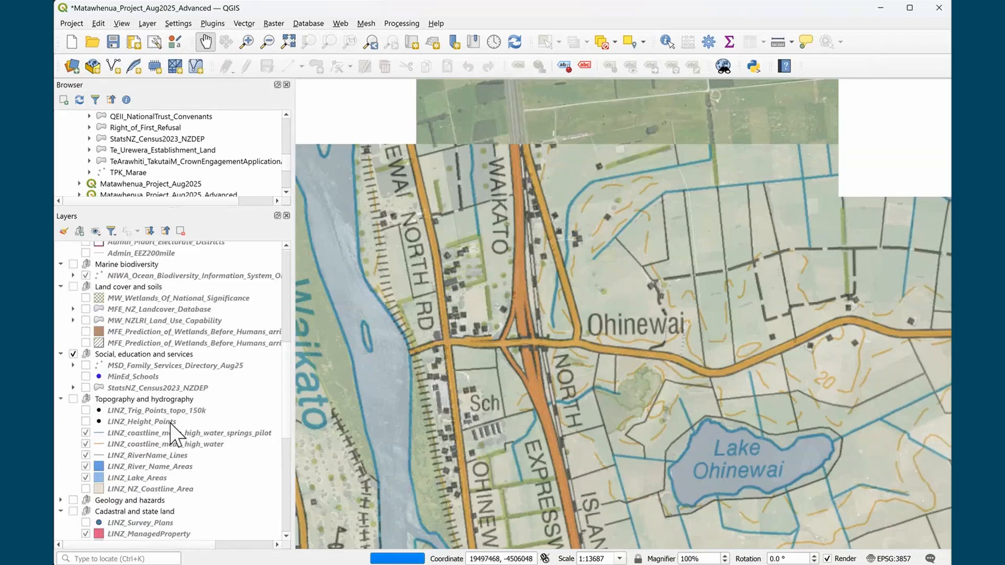
scroll(171, 423, "down", 5)
left_click(86, 492)
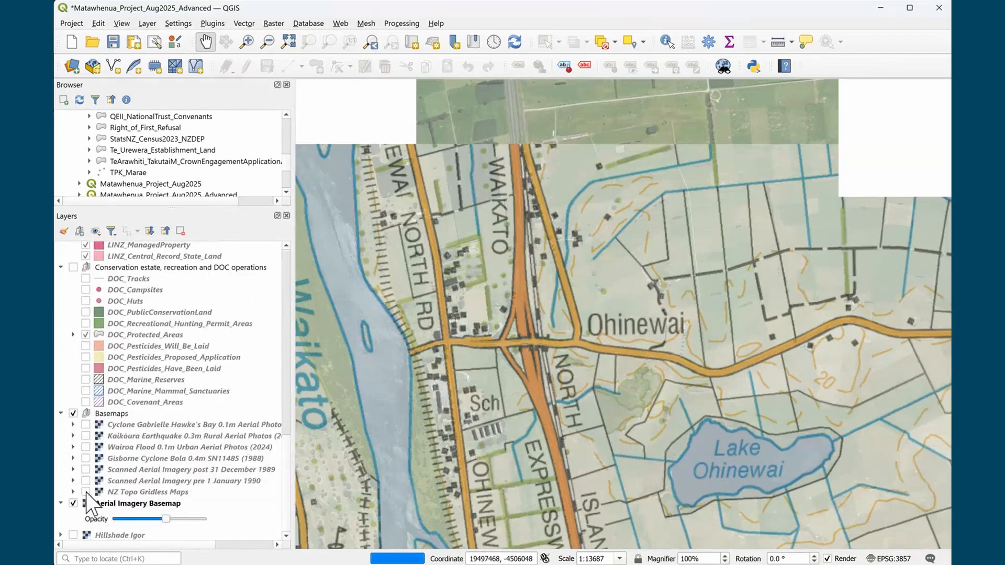
scroll(181, 453, "up", 10)
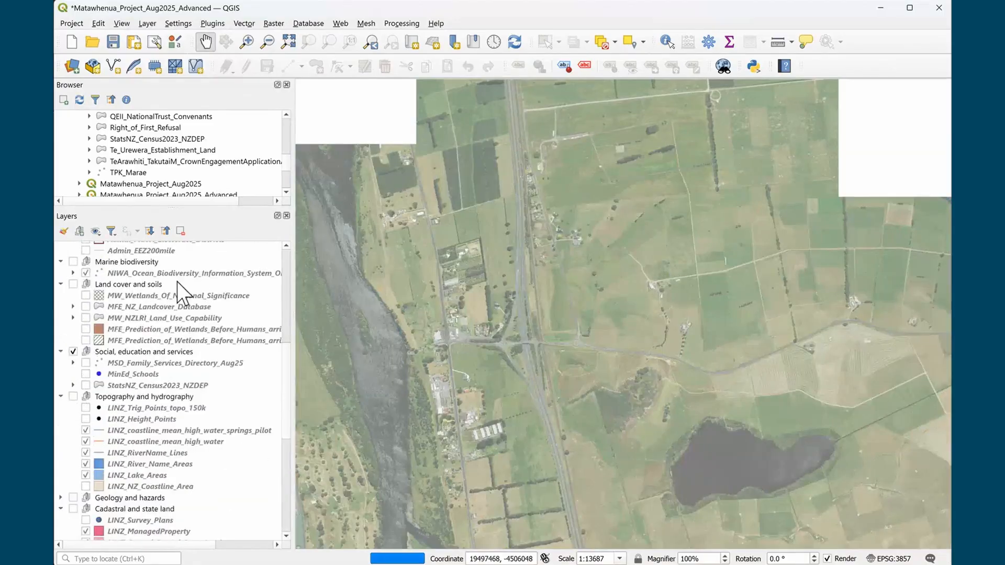
left_click_drag(432, 267, 528, 249)
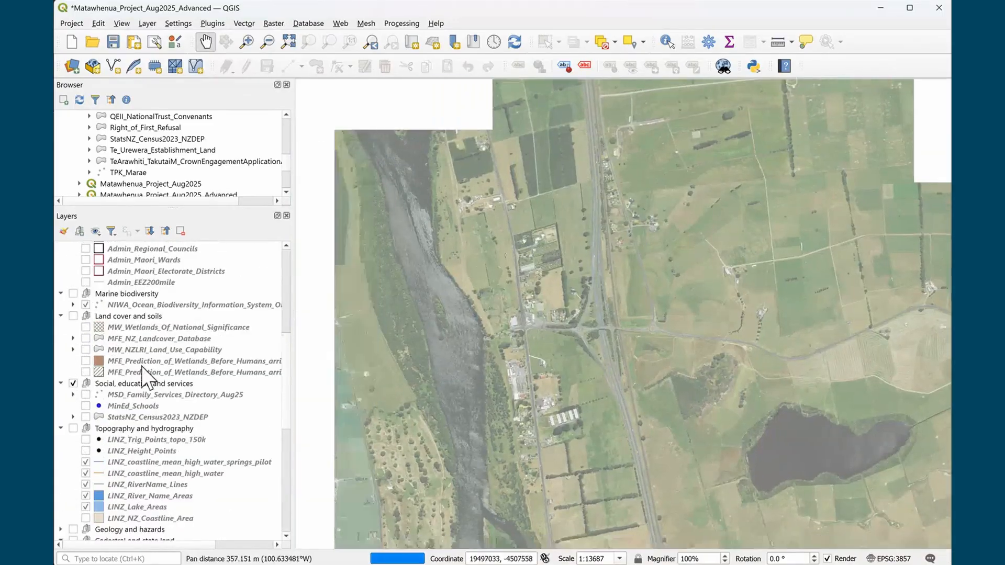
Collapse all expanded layer groups from group1 through Basemaps and dismiss the network request warnings
scroll(141, 367, "up", 7)
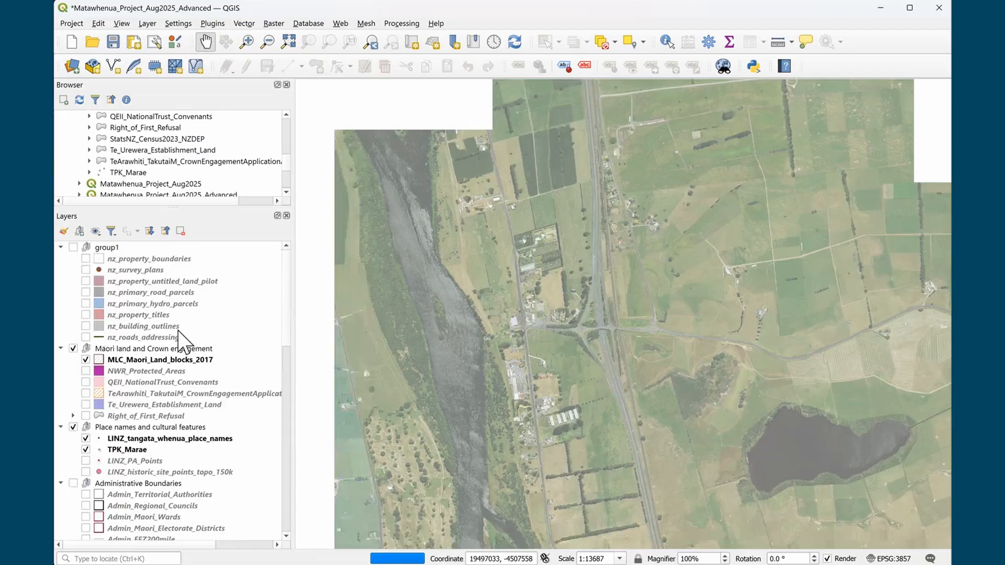
left_click(61, 245)
left_click(61, 259)
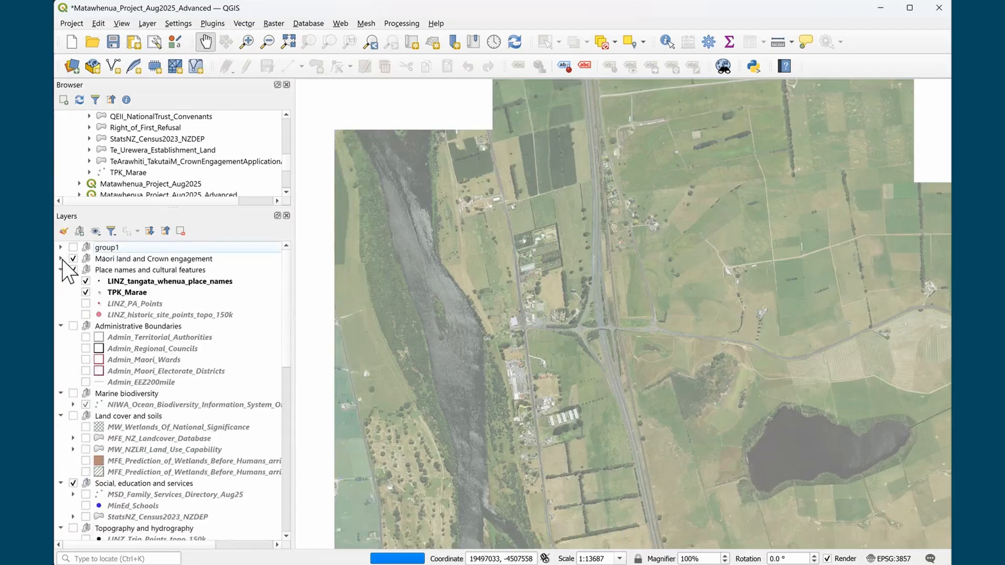
left_click(60, 270)
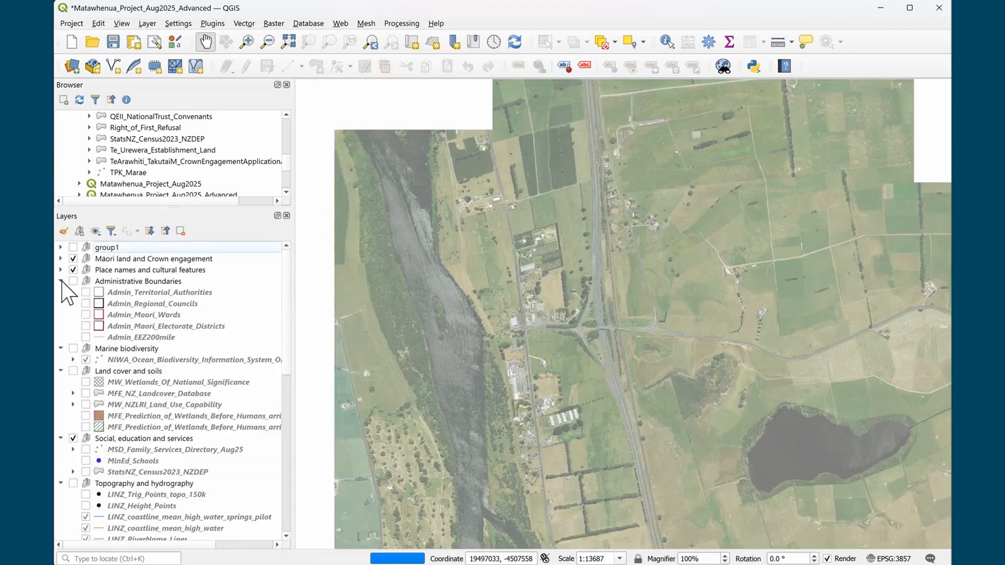
left_click(60, 281)
left_click(61, 293)
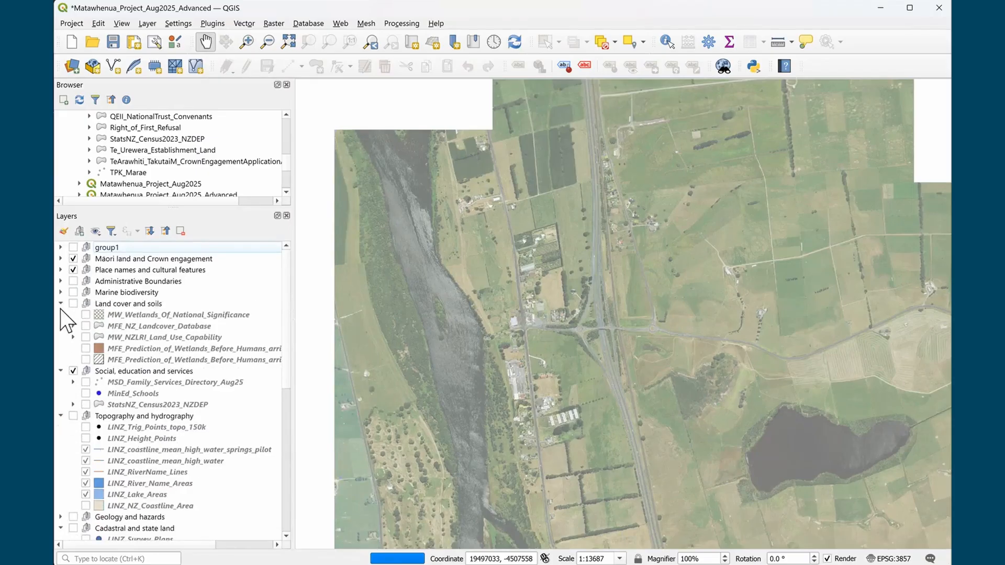
left_click(61, 303)
left_click(61, 315)
left_click(61, 326)
left_click(61, 349)
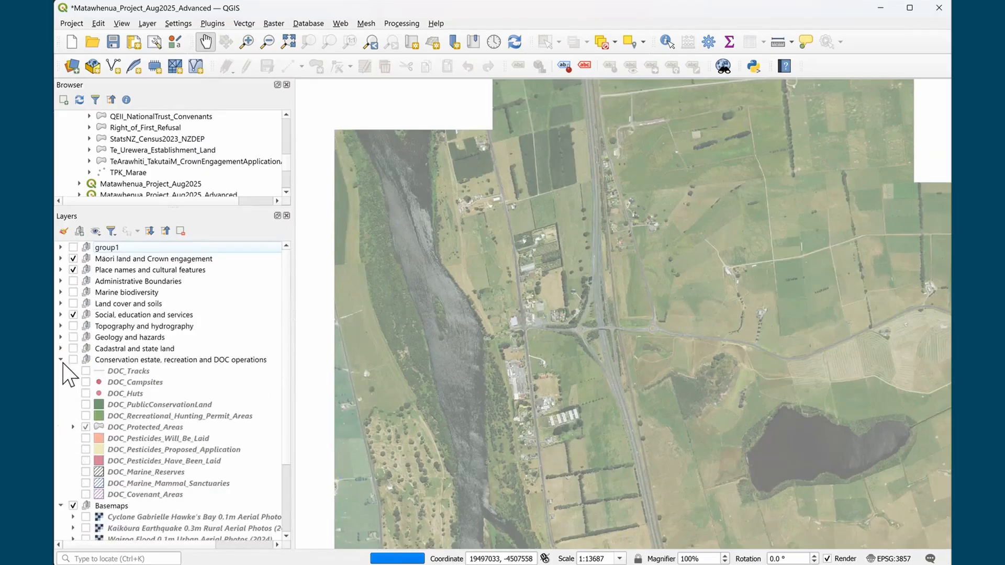
left_click(61, 367)
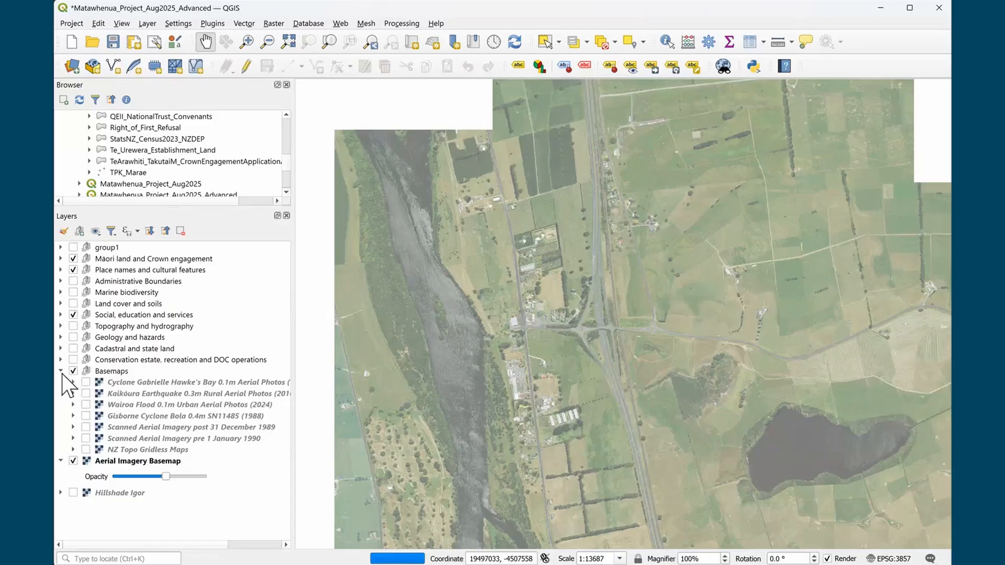
left_click(60, 371)
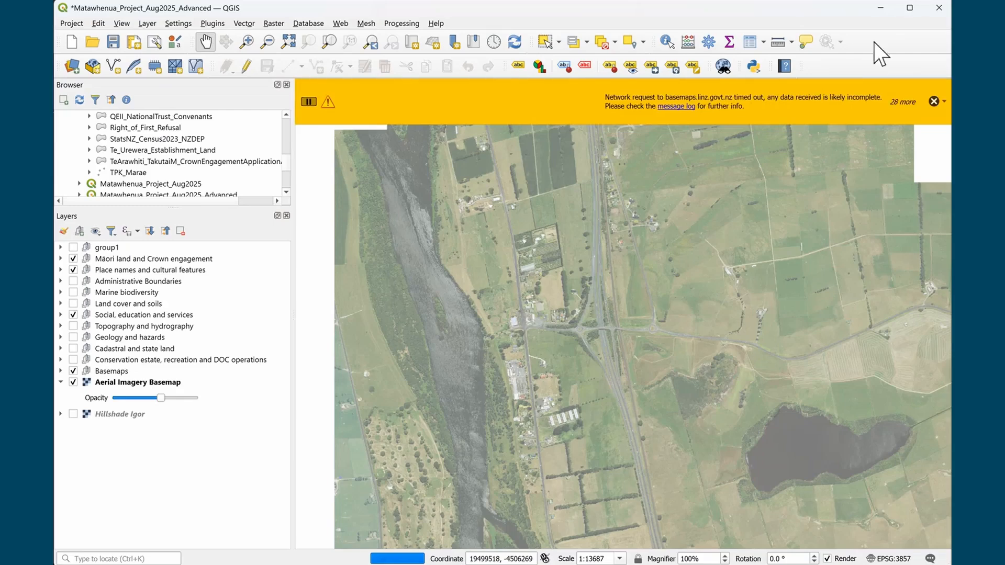
left_click(945, 101)
left_click(926, 113)
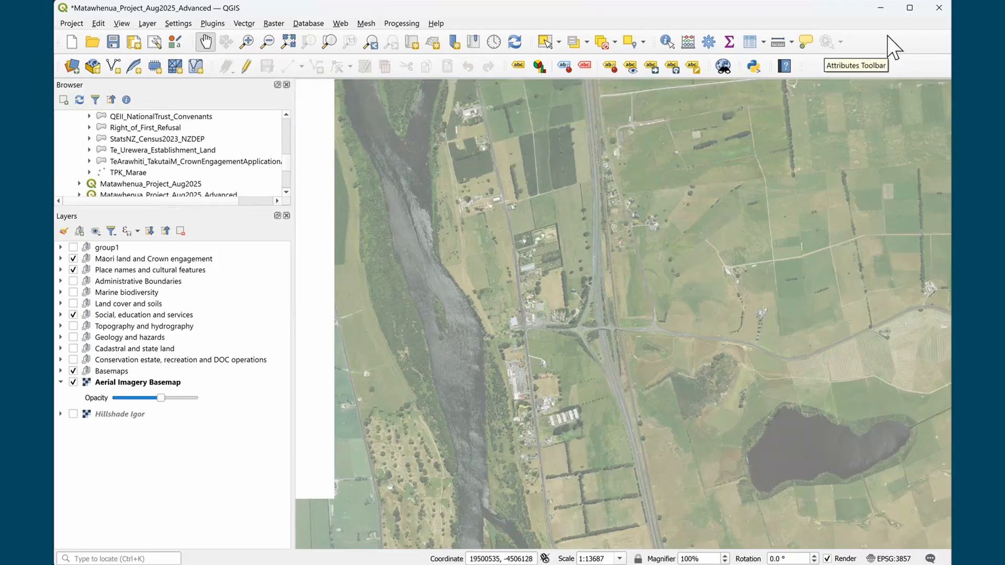
Start a new GeoPackage layer with its database file saved as HapuDatabase1 in C:\_GIS
left_click(146, 23)
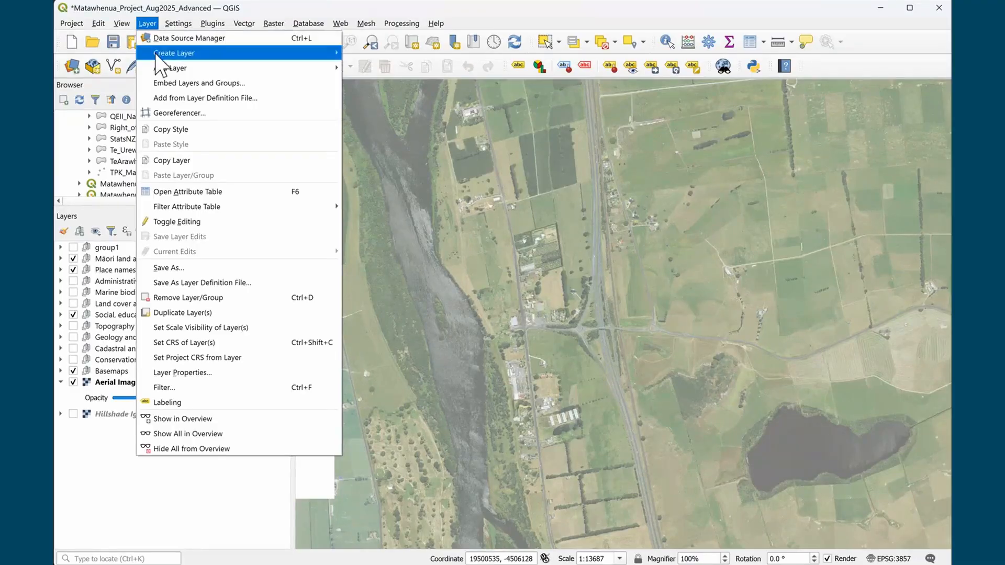
mouse_move(156, 53)
left_click(382, 53)
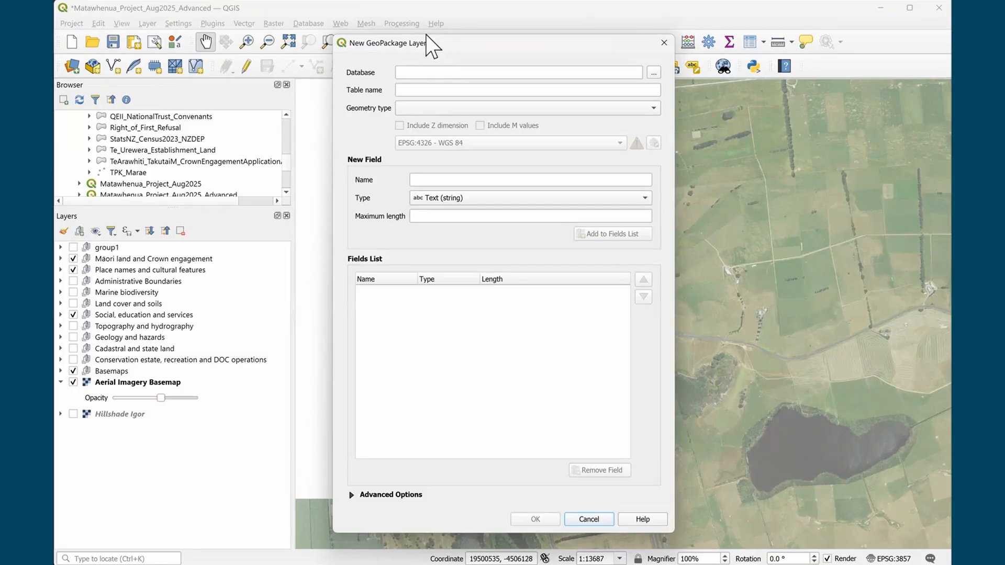
left_click(658, 76)
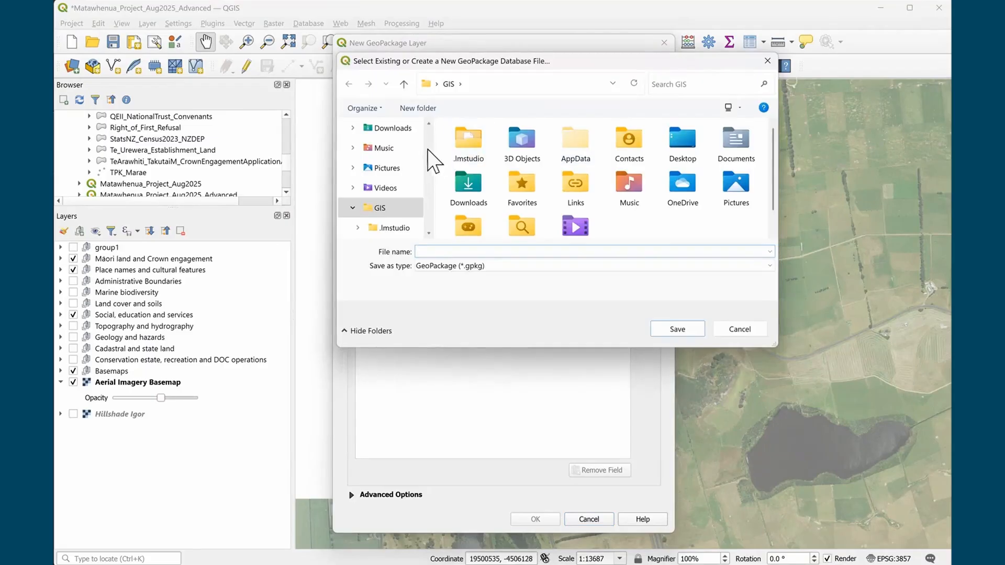
scroll(428, 132, "up", 4)
left_click(503, 82)
type("c:/")
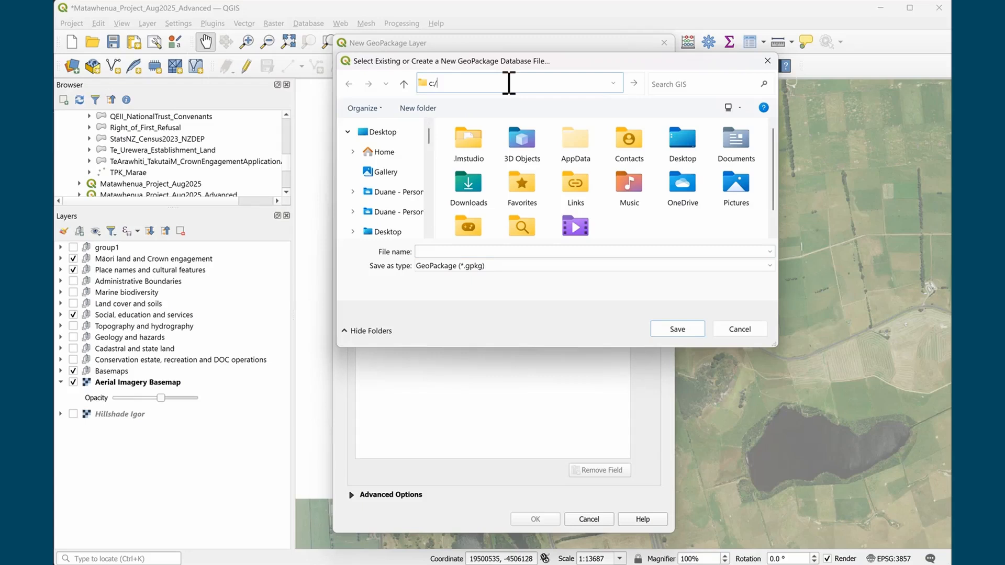
key("Return")
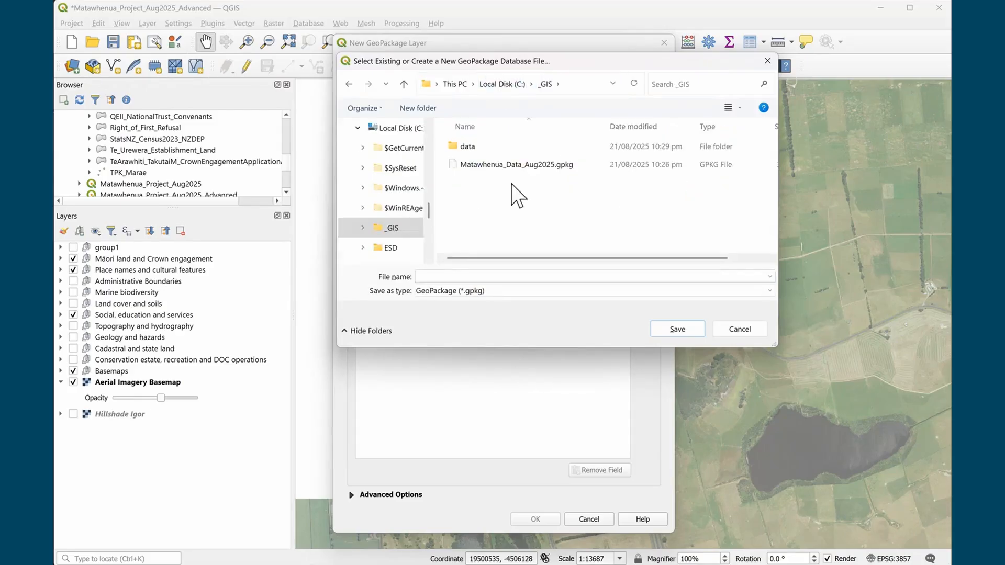
left_click(512, 278)
type("HapuDatabase1")
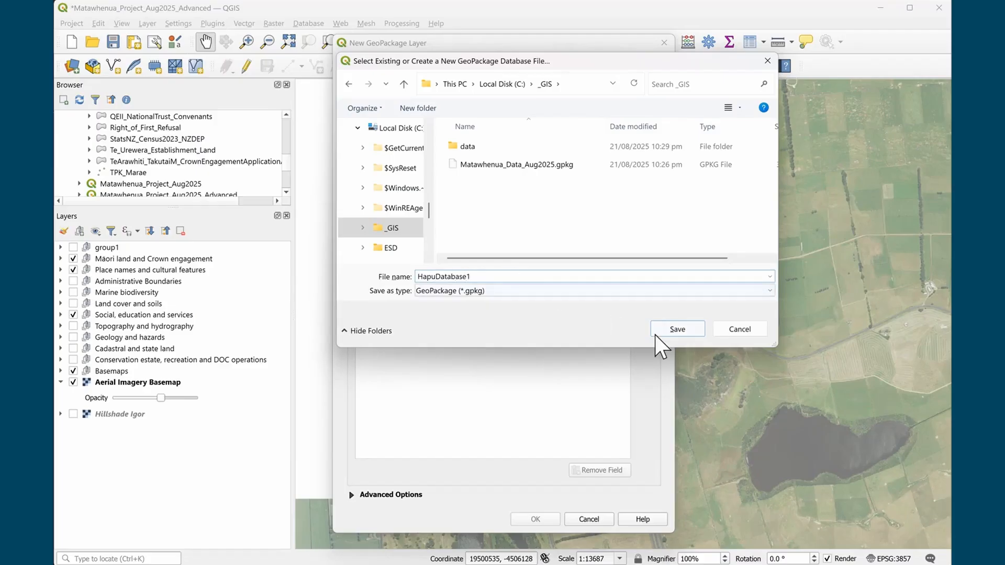
left_click(684, 326)
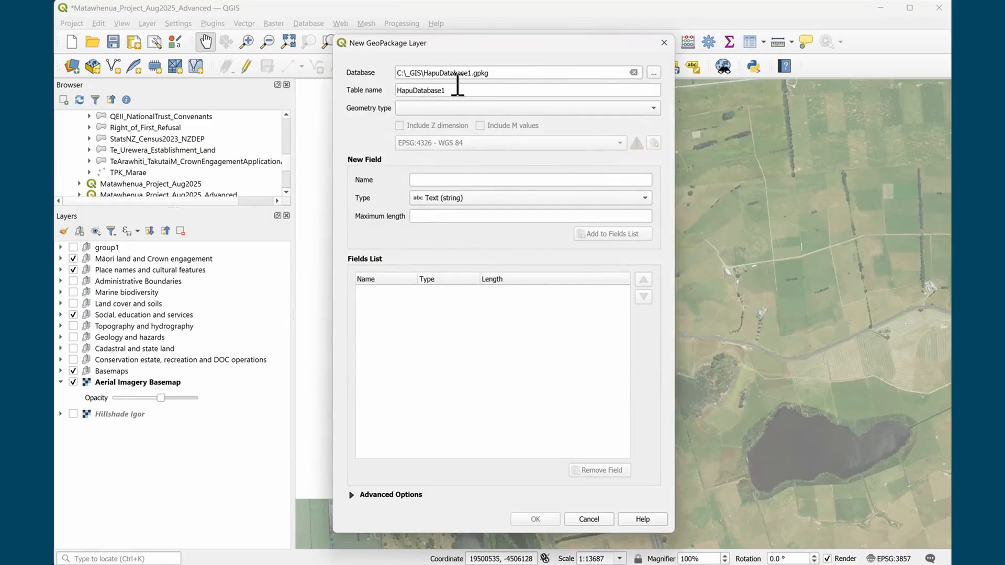
Set the new GeoPackage layer's geometry type to Point with the EPSG:4326 - WGS 84 coordinate reference system
left_click(649, 109)
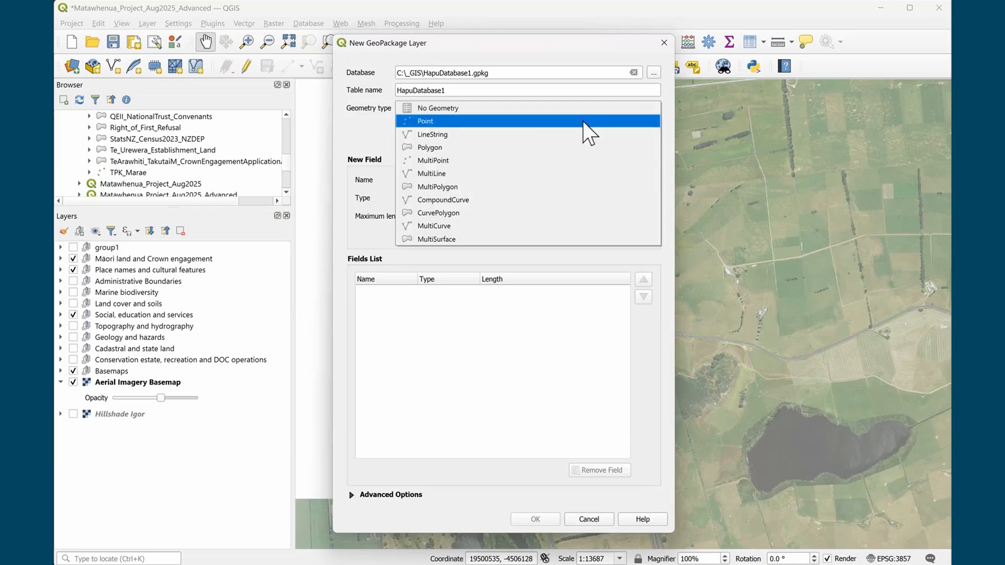
left_click(442, 123)
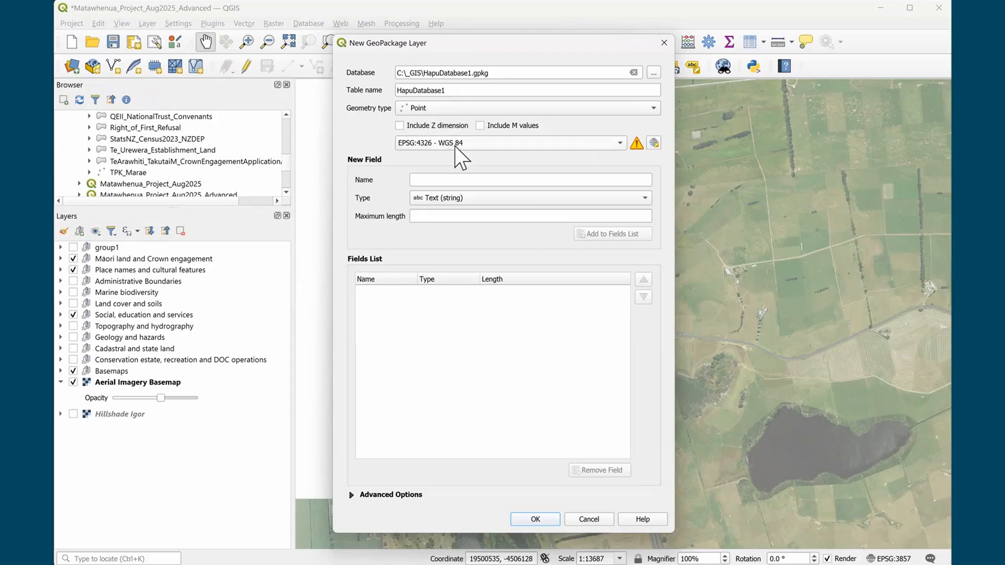
left_click(454, 145)
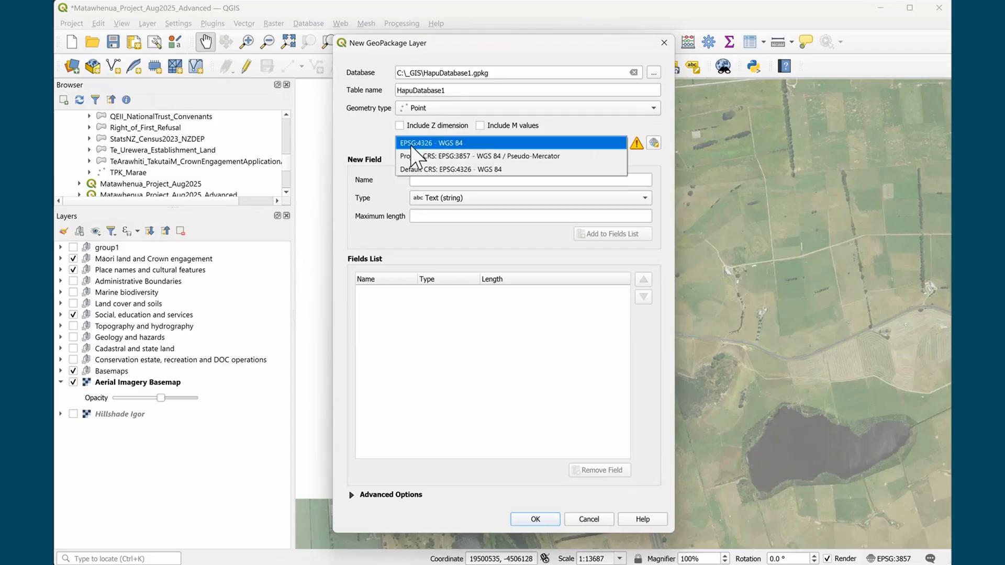
left_click(486, 144)
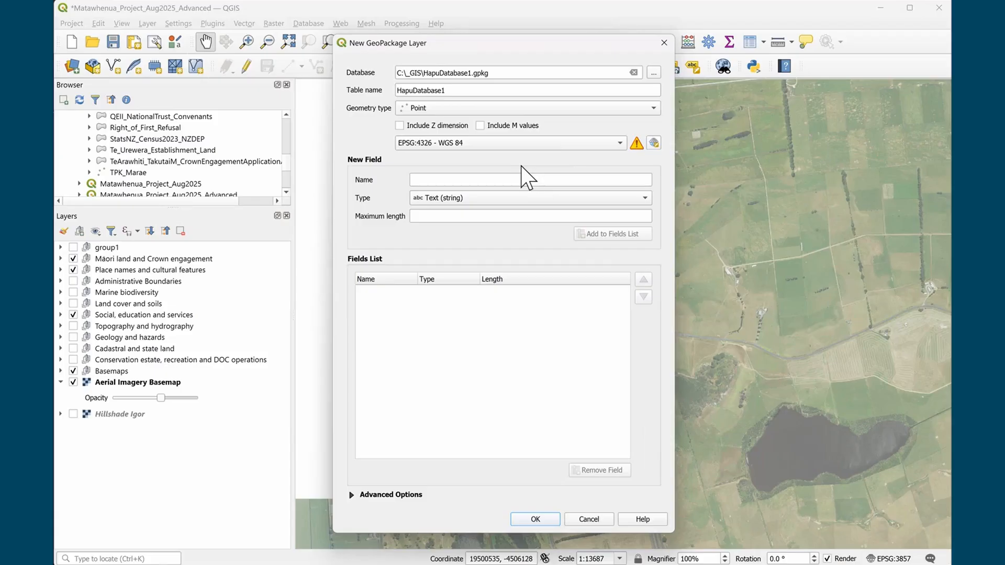
Add a text field called Name to the new layer's fields list
left_click(522, 179)
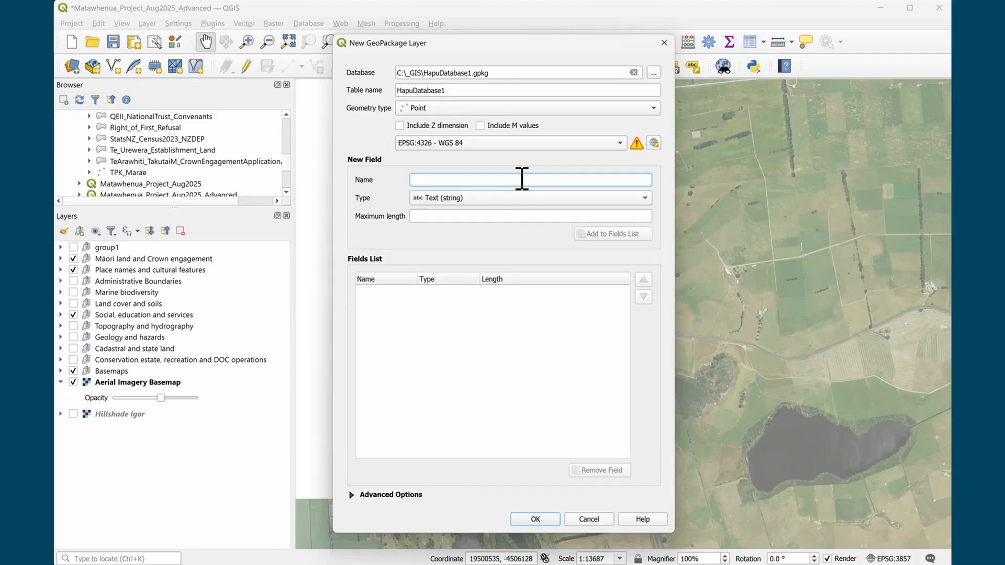
type("Name Of")
key("BackSpace")
key("BackSpace")
key("BackSpace")
key("BackSpace")
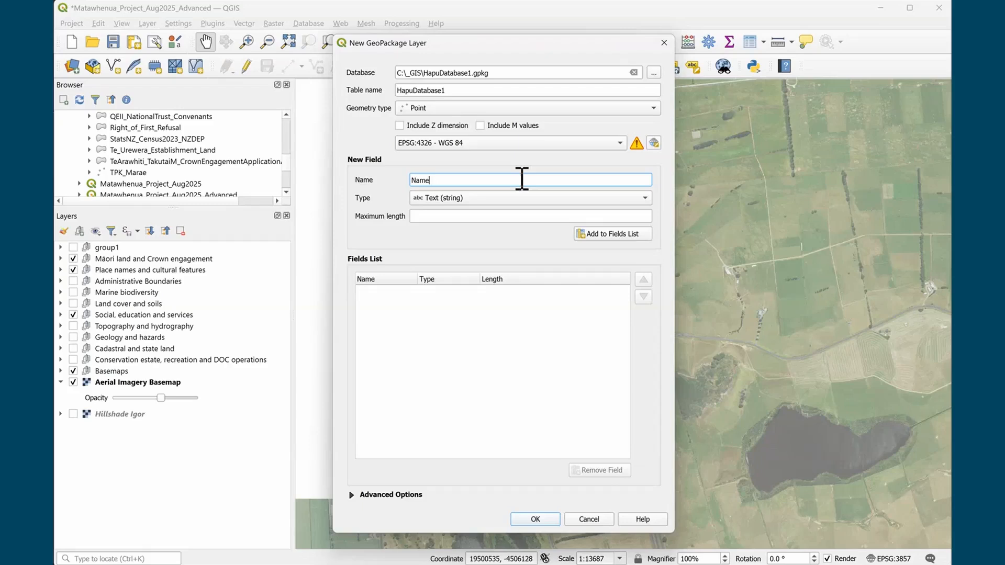
left_click(621, 238)
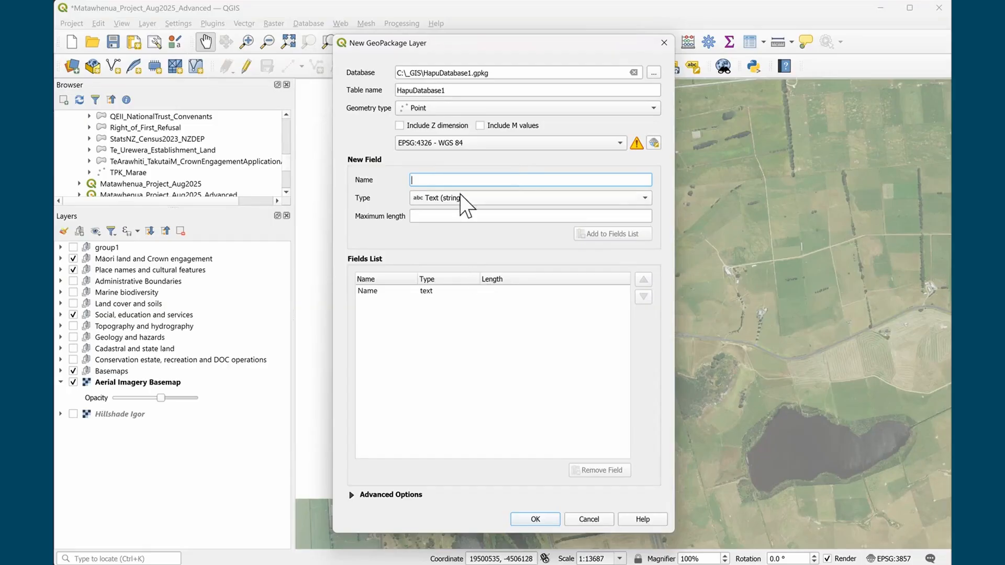
Add three more text fields called Type, Notes and Source to the new layer's fields list
type("Type")
left_click(603, 231)
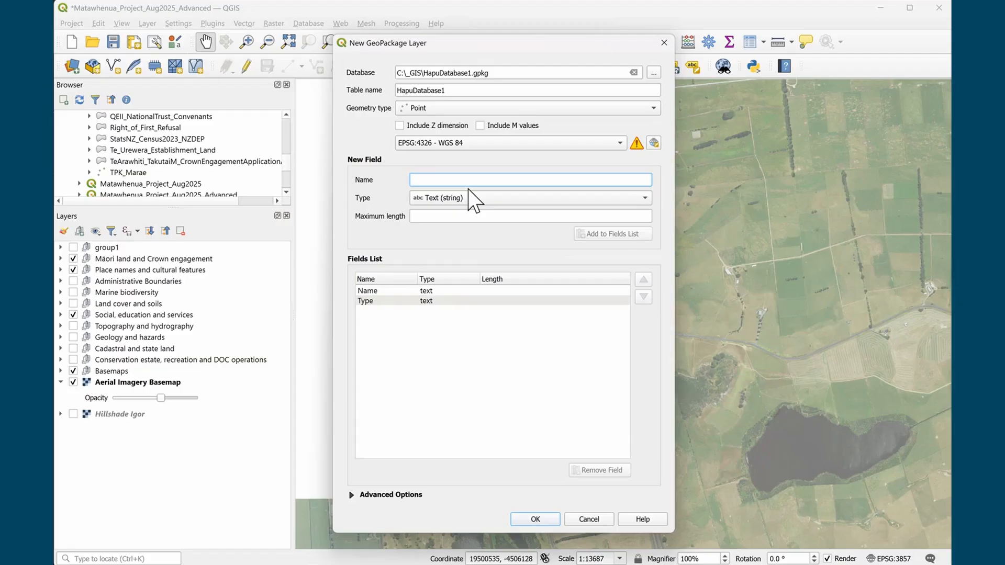
type("Notes")
left_click(613, 234)
type("Source")
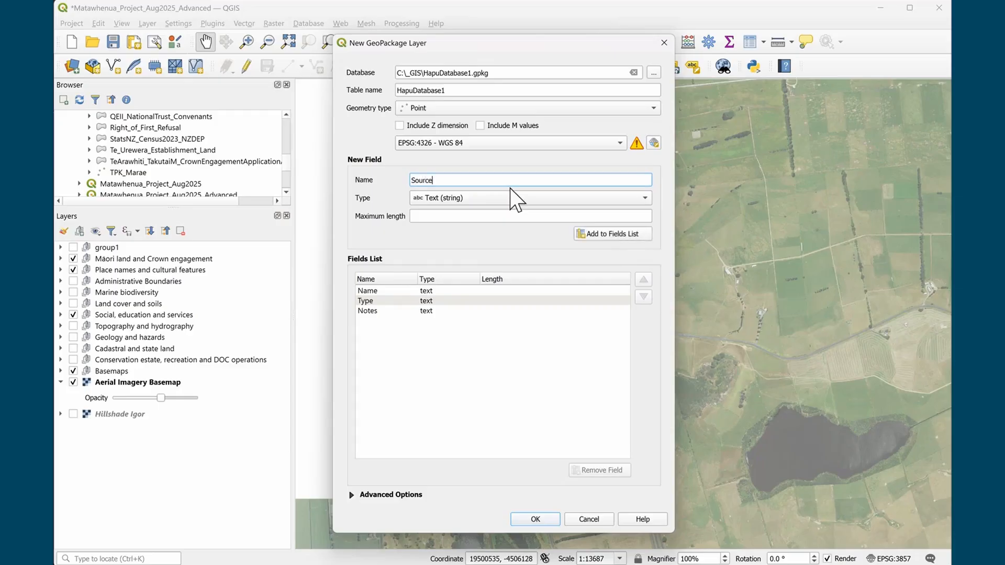
key("Return")
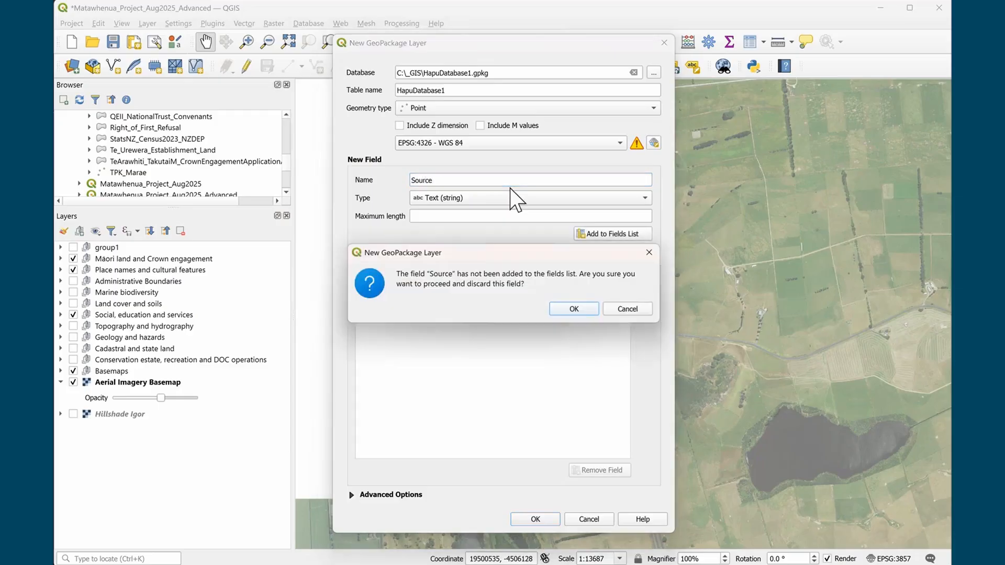
left_click(628, 309)
left_click(620, 234)
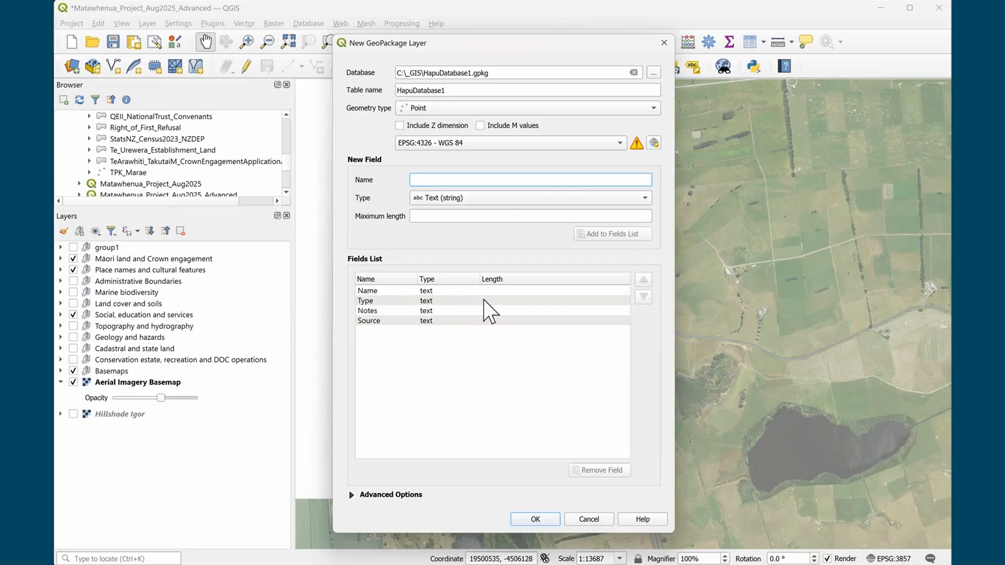
Add a Boolean field called Sensitivity and create the HapuDatabase1 layer
type("Sensitivity")
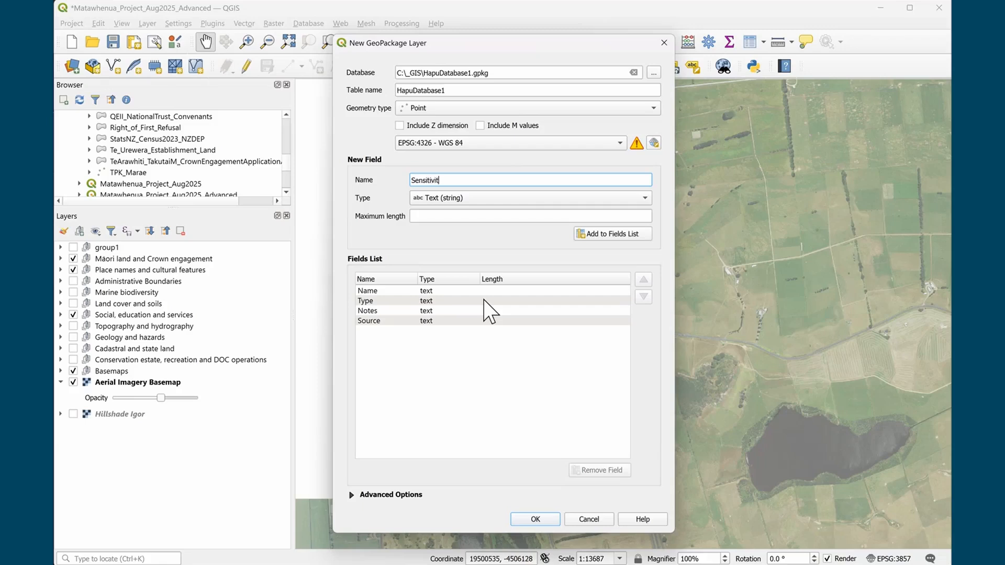
left_click(630, 197)
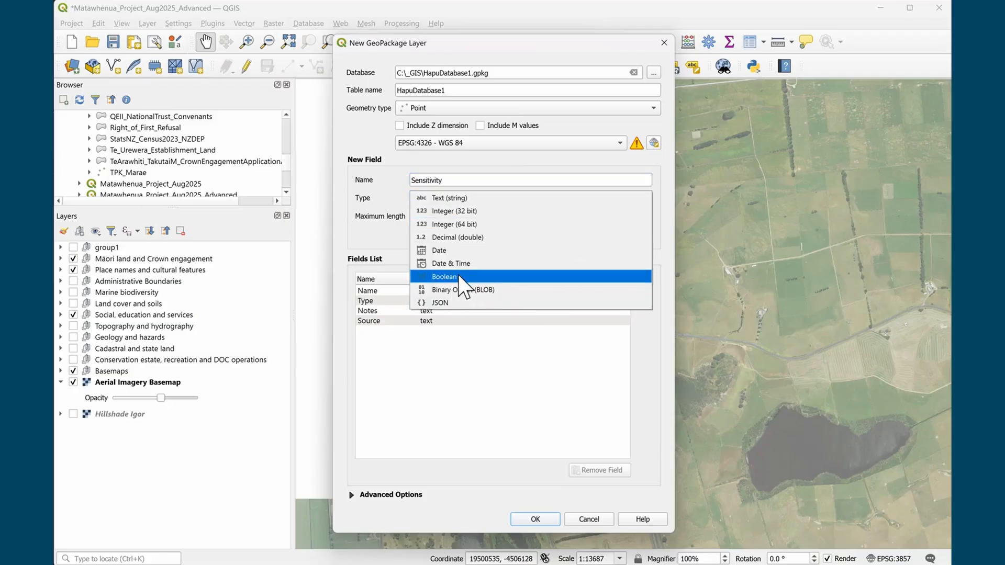
left_click(443, 277)
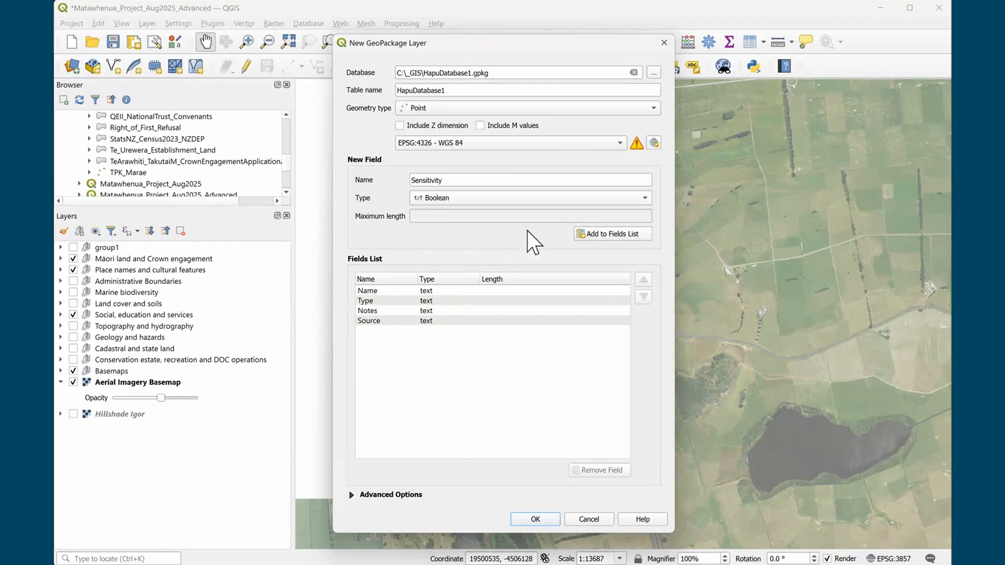
left_click(616, 237)
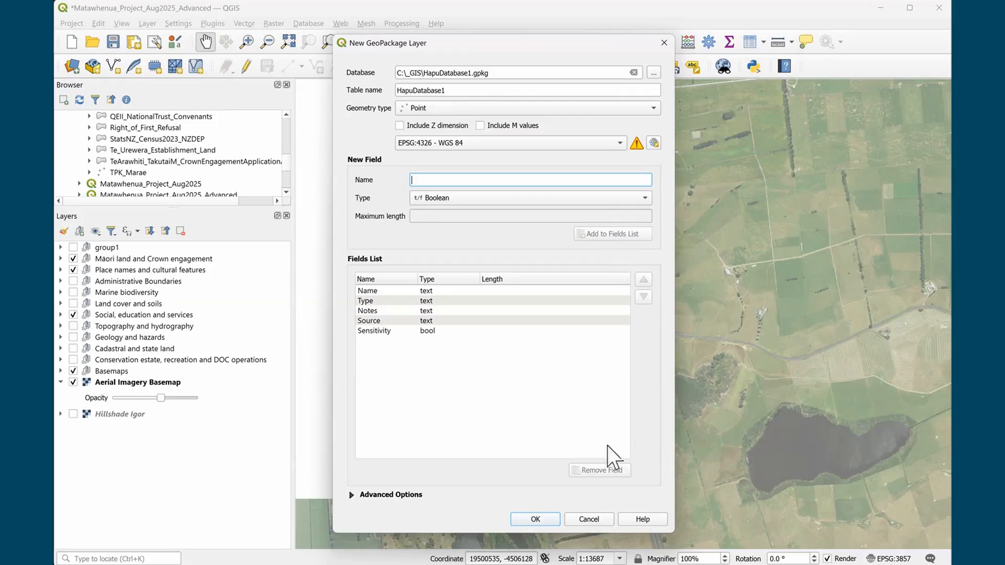
left_click(545, 521)
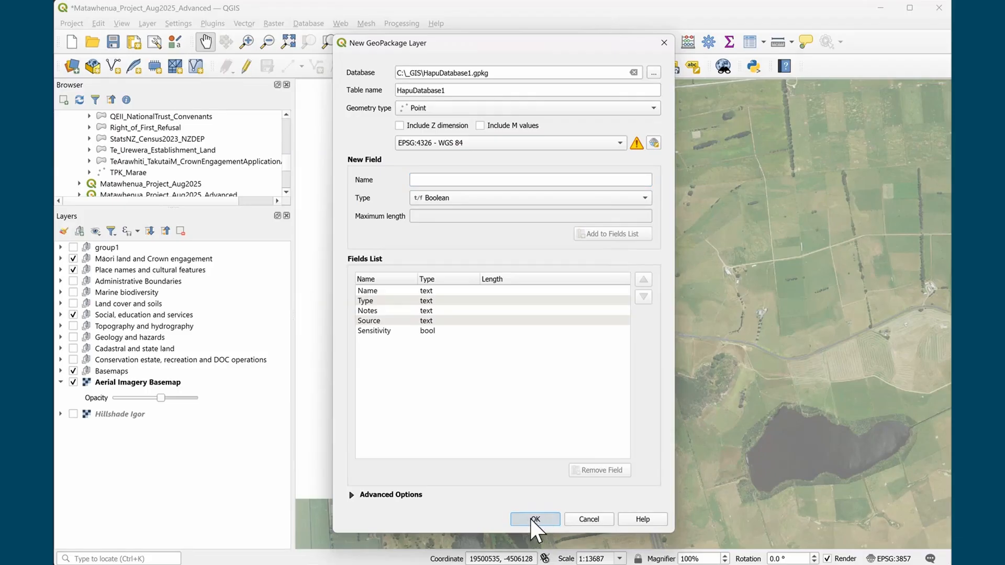
left_click(531, 519)
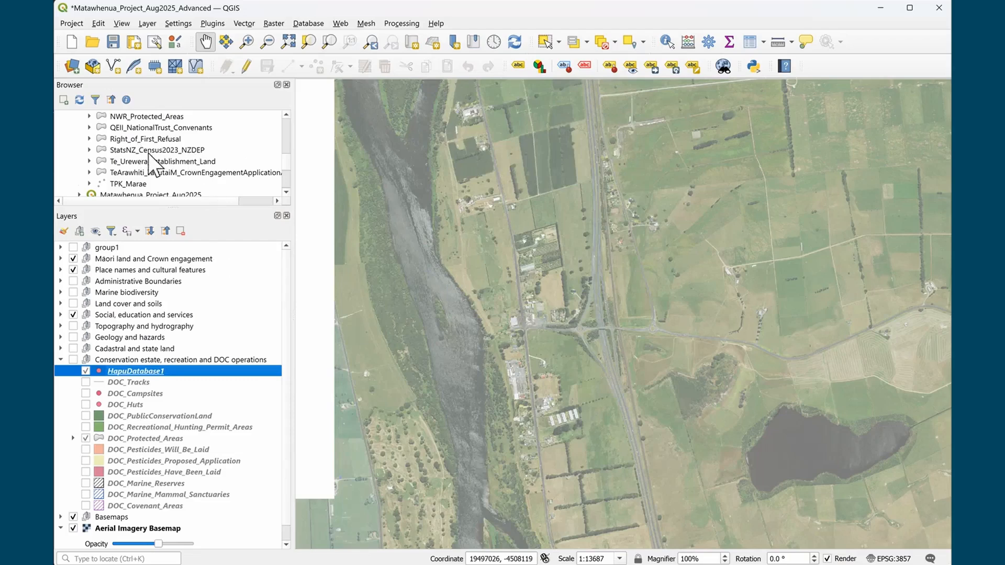
Enlarge the file browser area, collapse Matawhenua_Data_Aug2025.gpkg and refresh the _GIS folder
left_click_drag(183, 208, 181, 267)
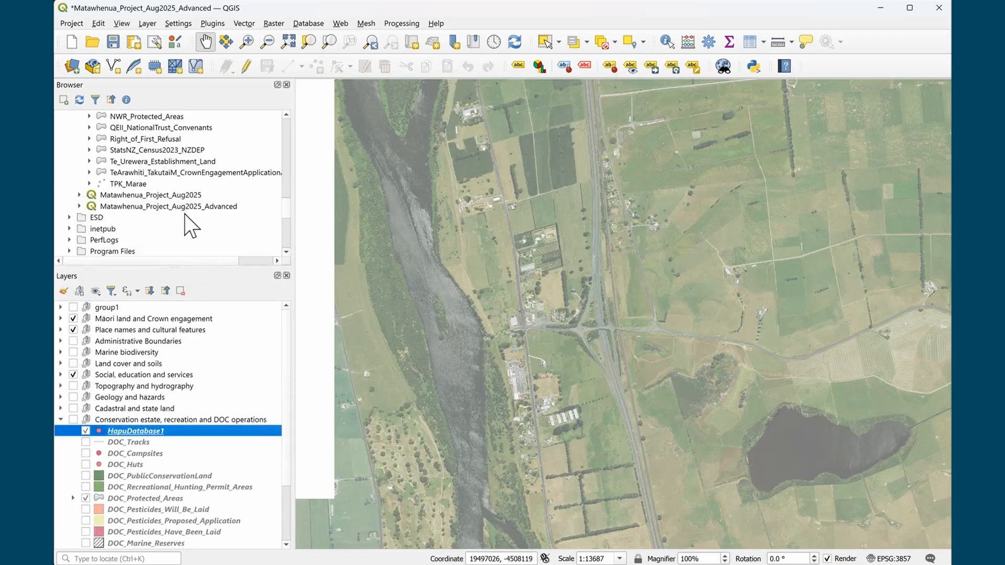
scroll(196, 209, "up", 1)
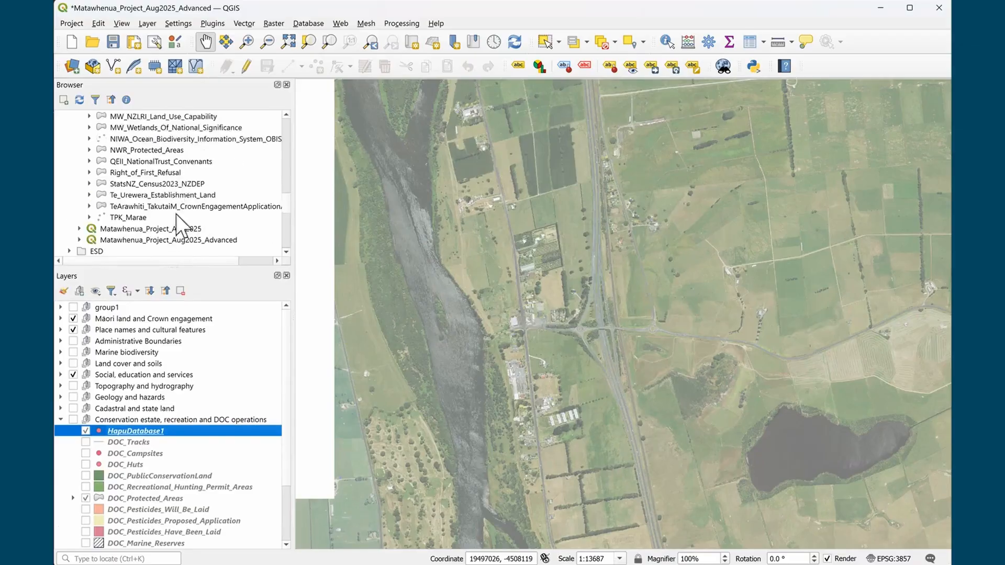
scroll(173, 226, "up", 12)
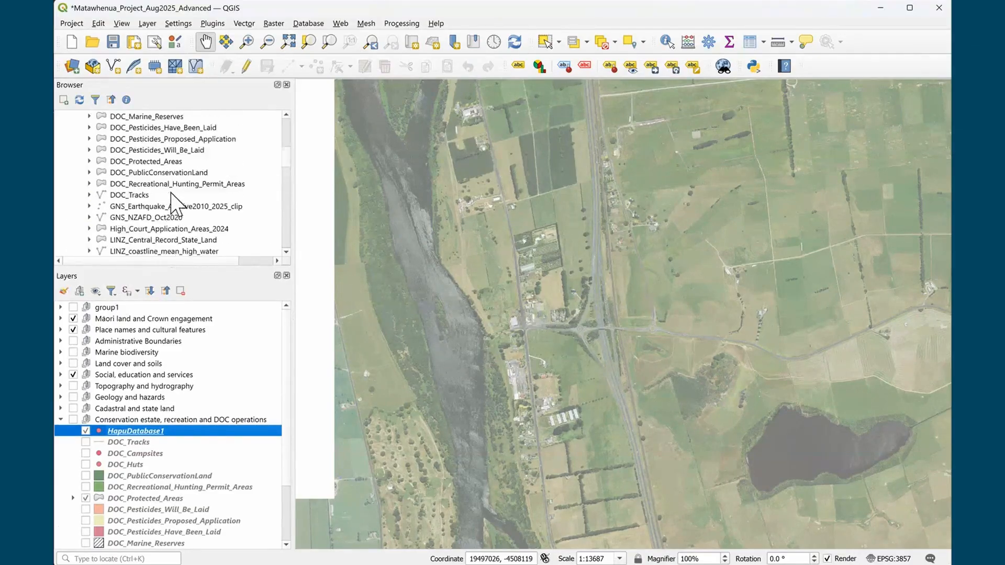
scroll(171, 194, "up", 4)
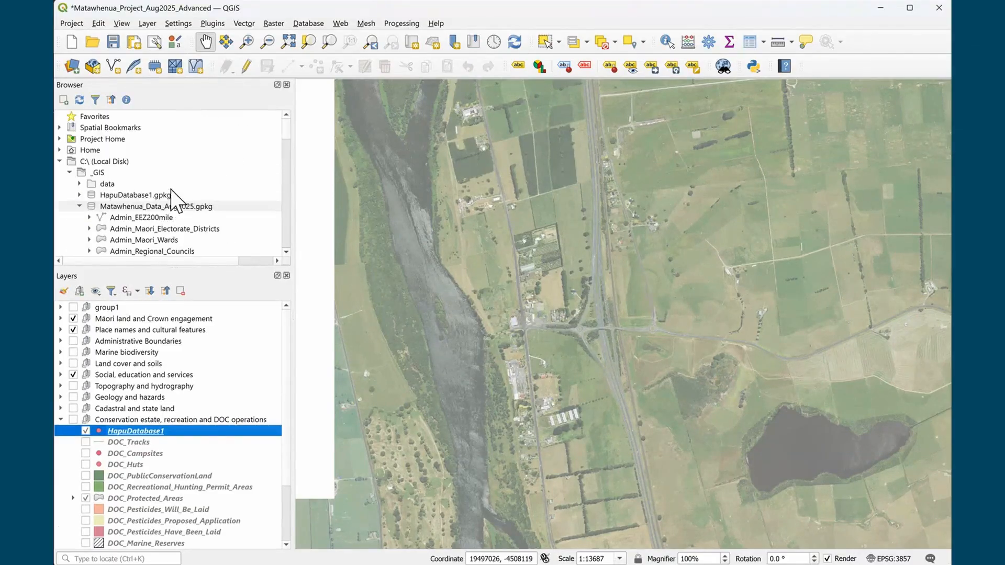
double_click(83, 208)
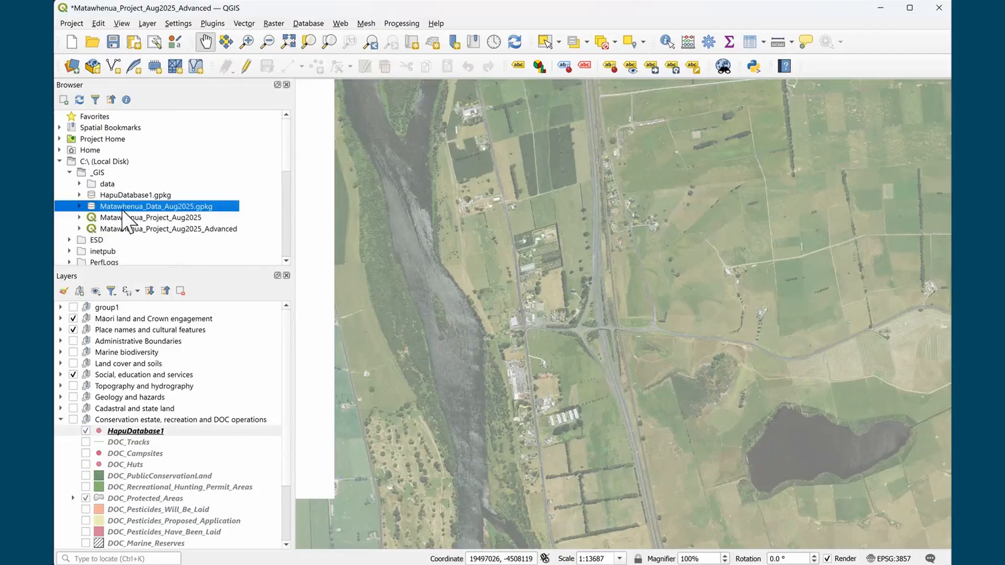
left_click(99, 173)
right_click(99, 172)
left_click(137, 179)
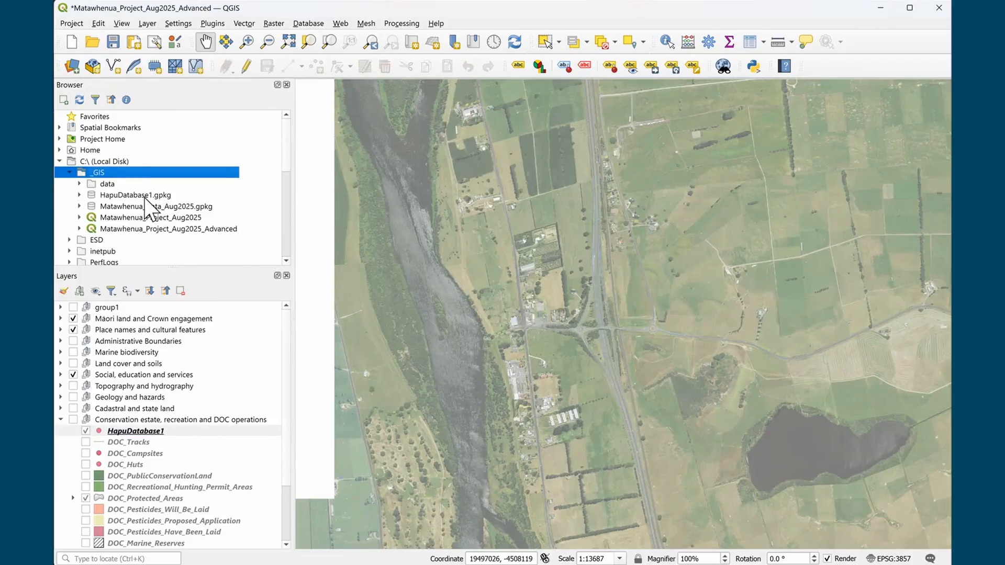
Expand HapuDatabase1.gpkg in the _GIS folder and load its HapuDatabase1 table into the project
double_click(145, 198)
left_click(152, 206)
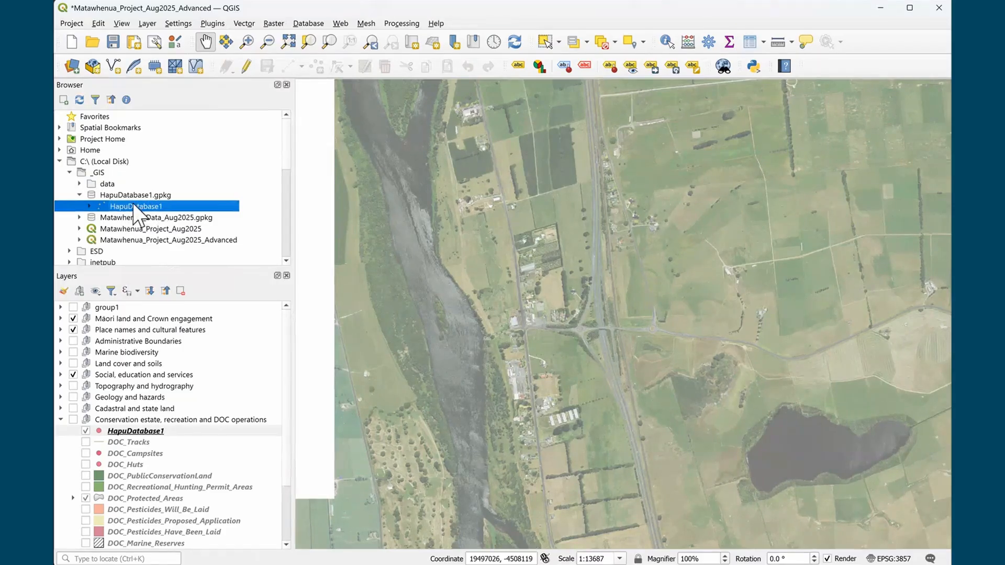
double_click(133, 205)
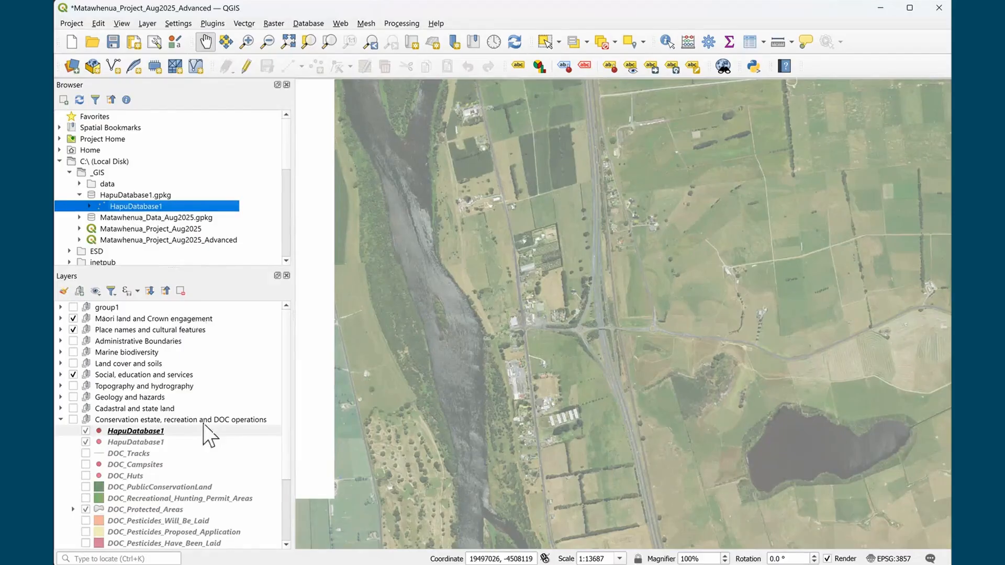
Remove the duplicate HapuDatabase1 layer, the lower of the two, from the project
left_click(148, 443)
right_click(165, 444)
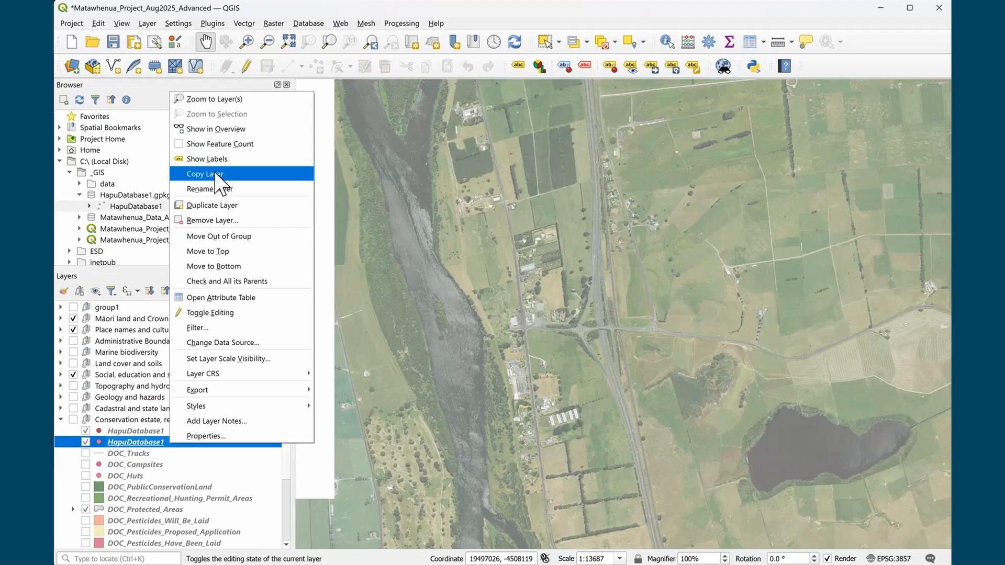
left_click(224, 220)
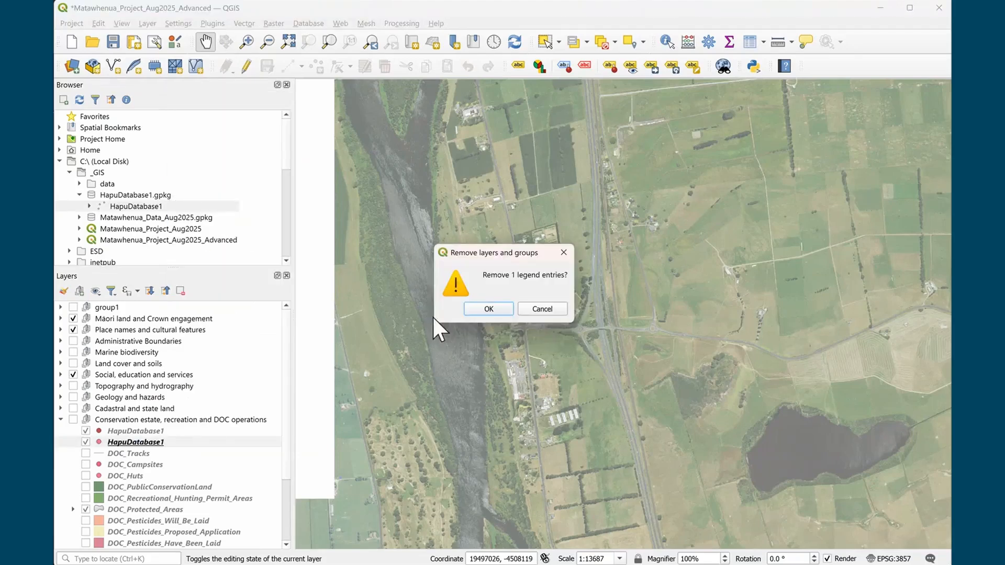
left_click(473, 309)
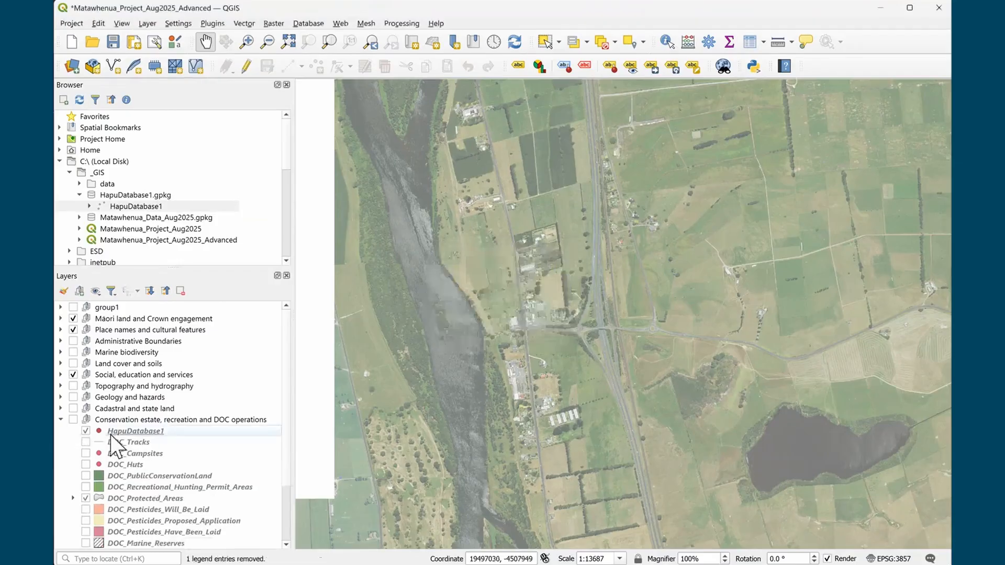
Move the HapuDatabase1 layer from the Conservation estate, recreation and DOC operations group into group1, and expand group1
left_click(130, 431)
left_click_drag(149, 431, 121, 308)
left_click_drag(130, 431, 98, 312)
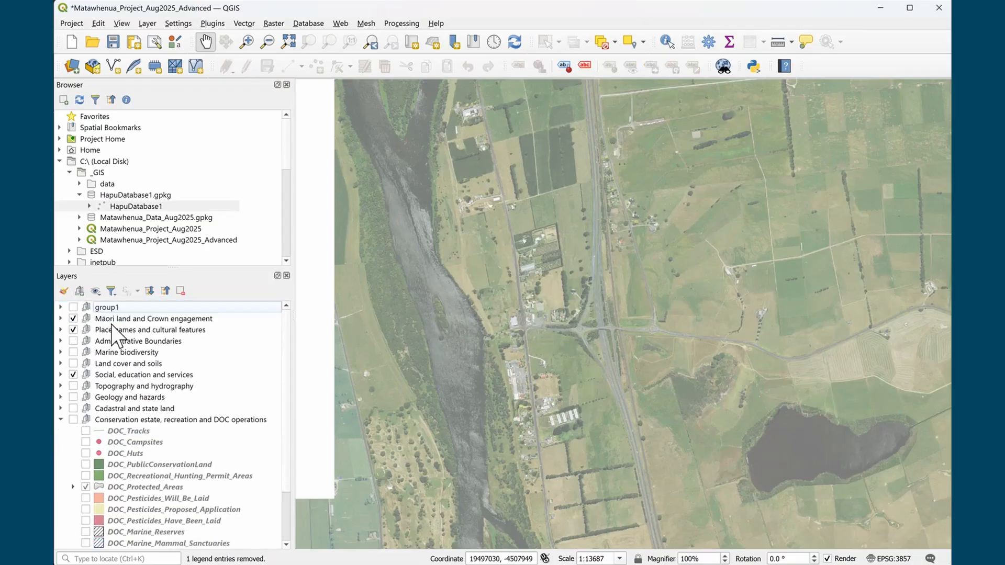
left_click(61, 308)
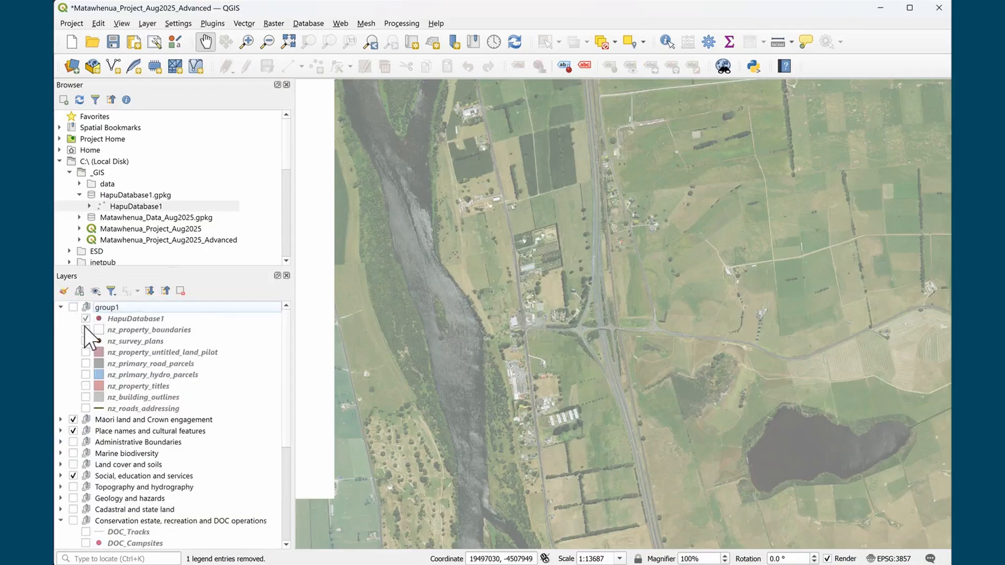
Create a layer group named Hapu Data, place it above group1 and put the HapuDatabase1 layer inside it
left_click(86, 289)
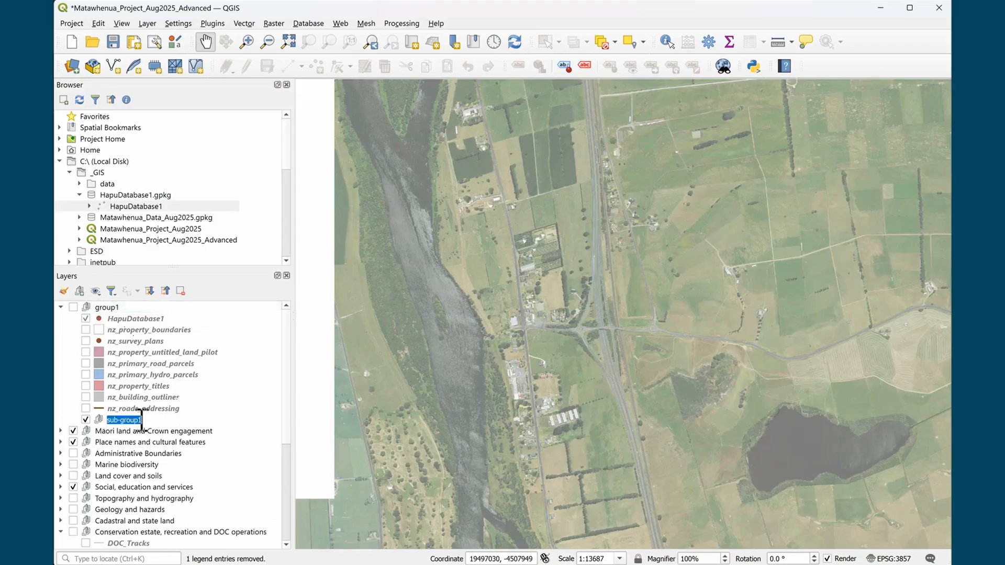
type("Hapu Data")
key("Return")
left_click_drag(137, 419, 125, 316)
left_click(120, 331)
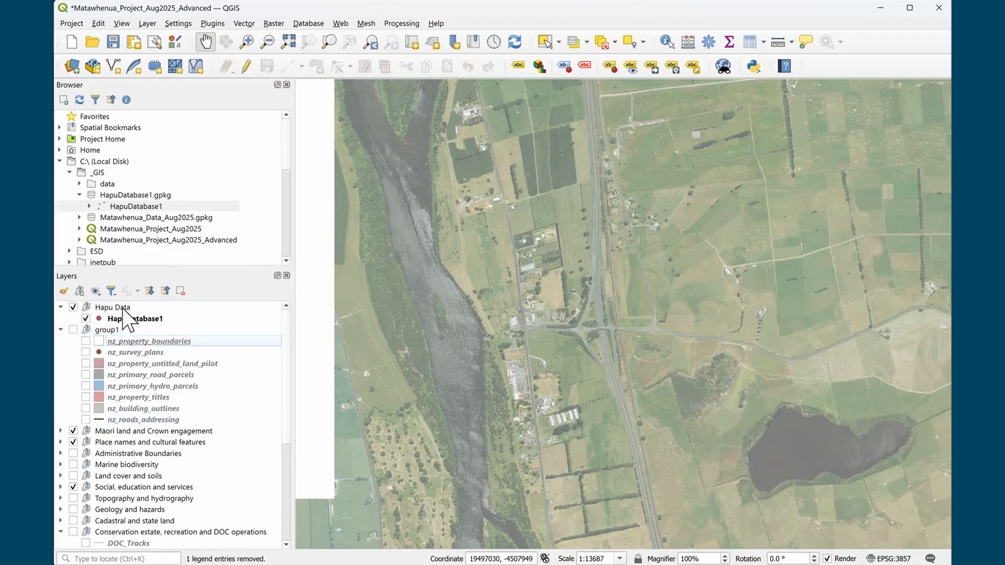
Open the attribute table of the HapuDatabase1 layer to check its fields
left_click(131, 322)
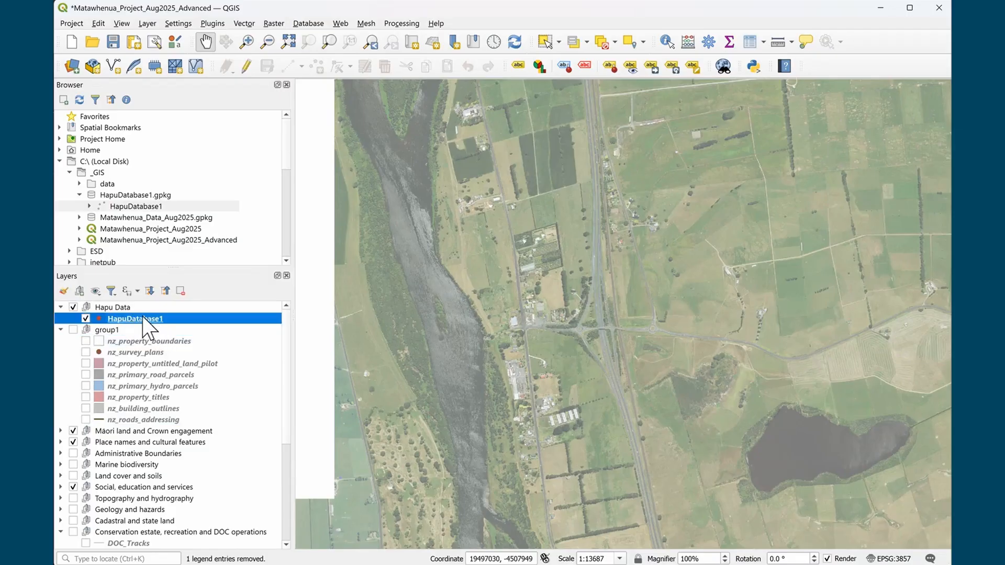
right_click(142, 316)
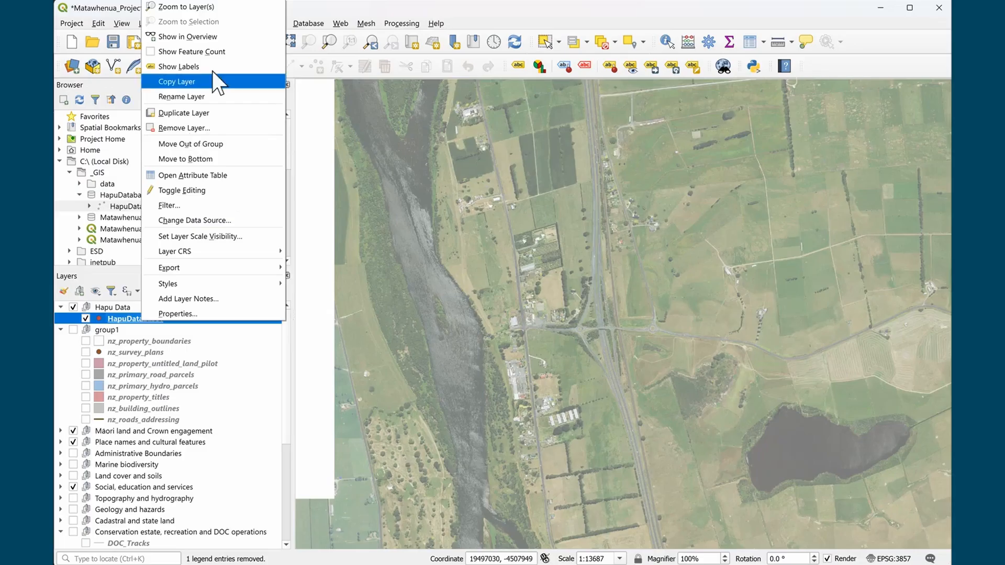
left_click(221, 176)
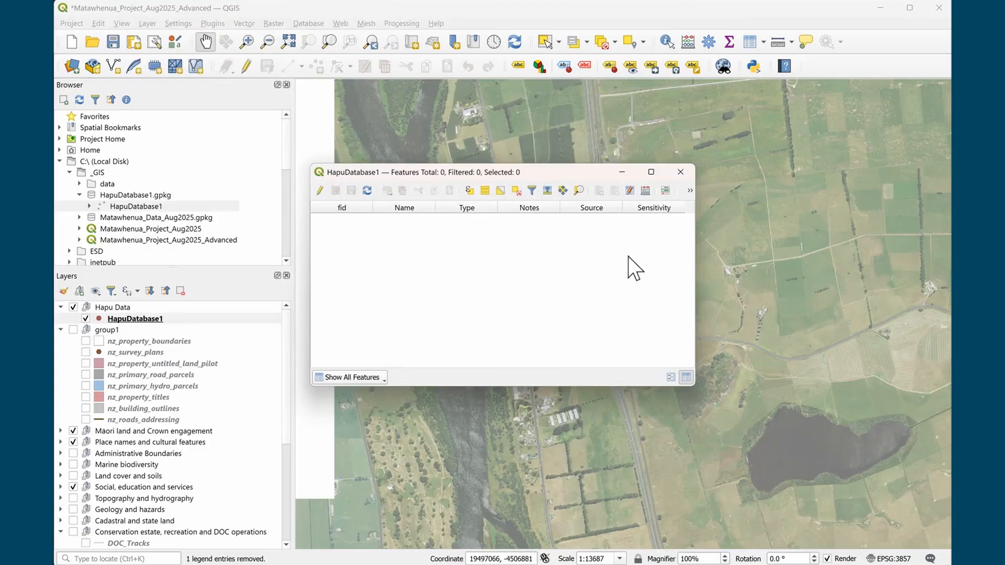
Close the attribute table, start editing the HapuDatabase1 layer and add a point feature on the large lake
left_click(681, 172)
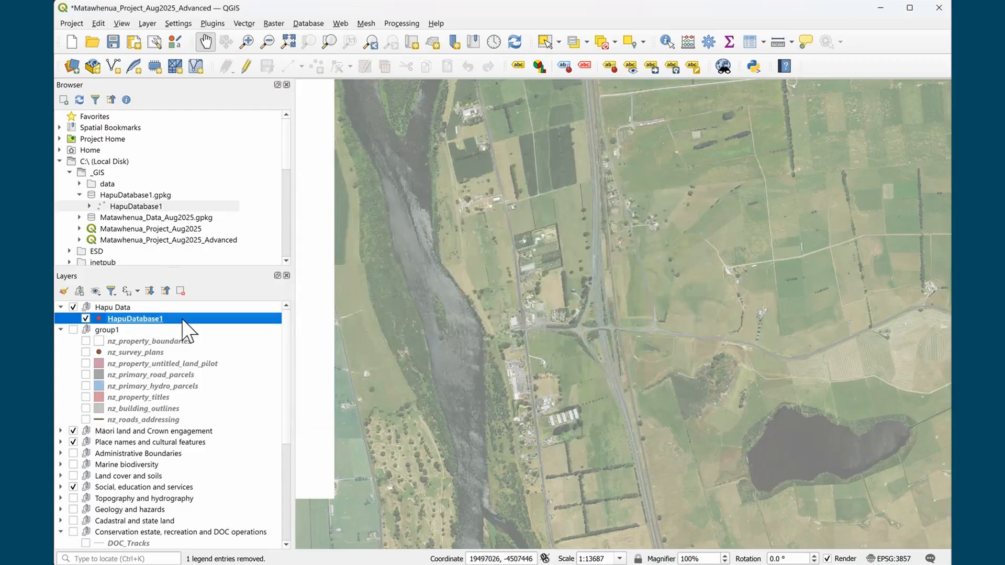
left_click(247, 67)
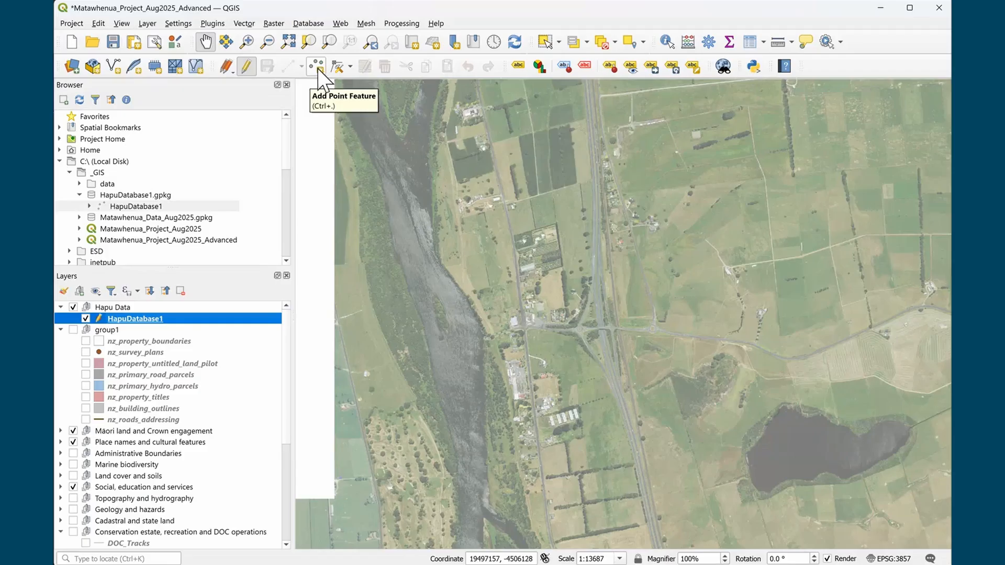
left_click(351, 67)
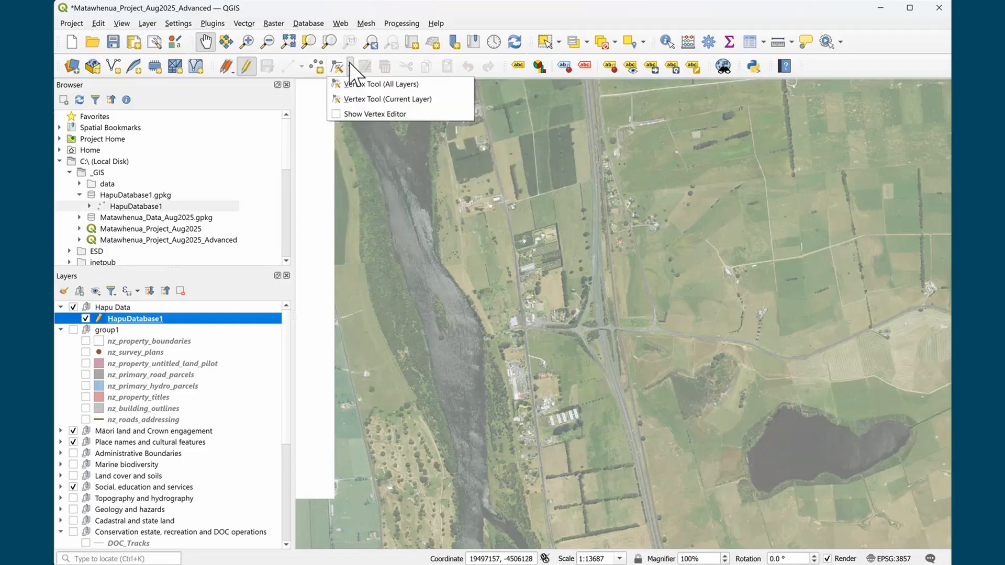
left_click(298, 67)
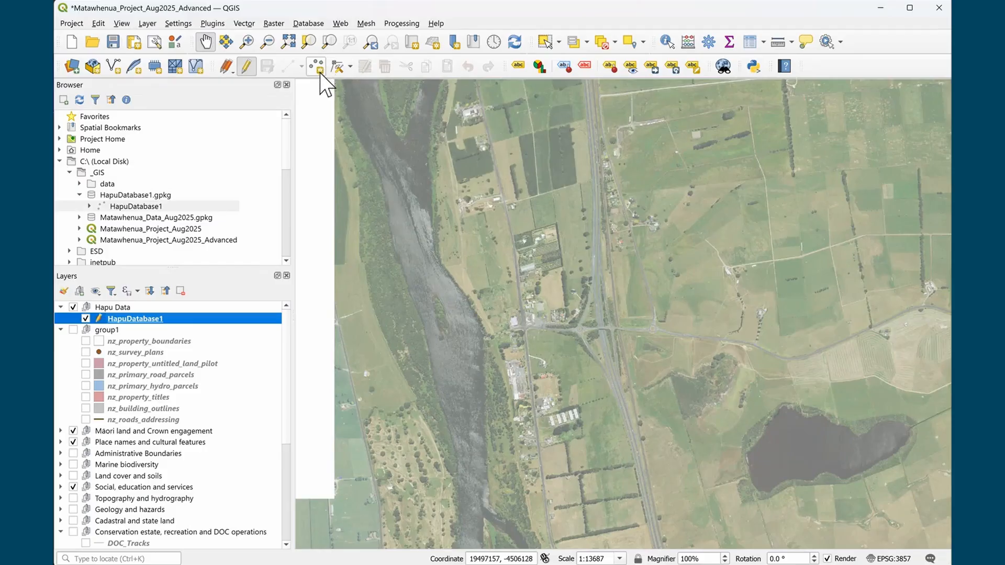
left_click(316, 68)
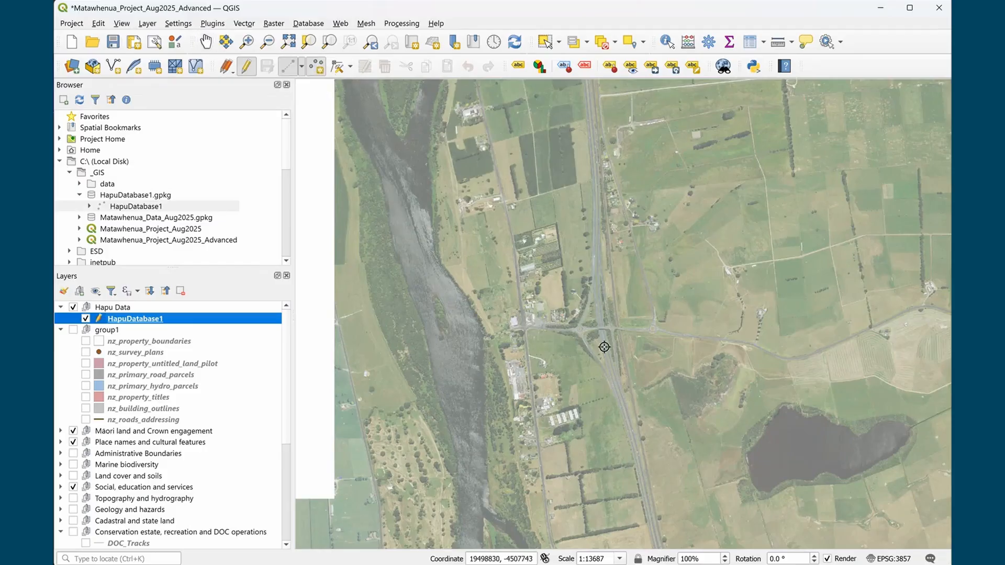
left_click(785, 439)
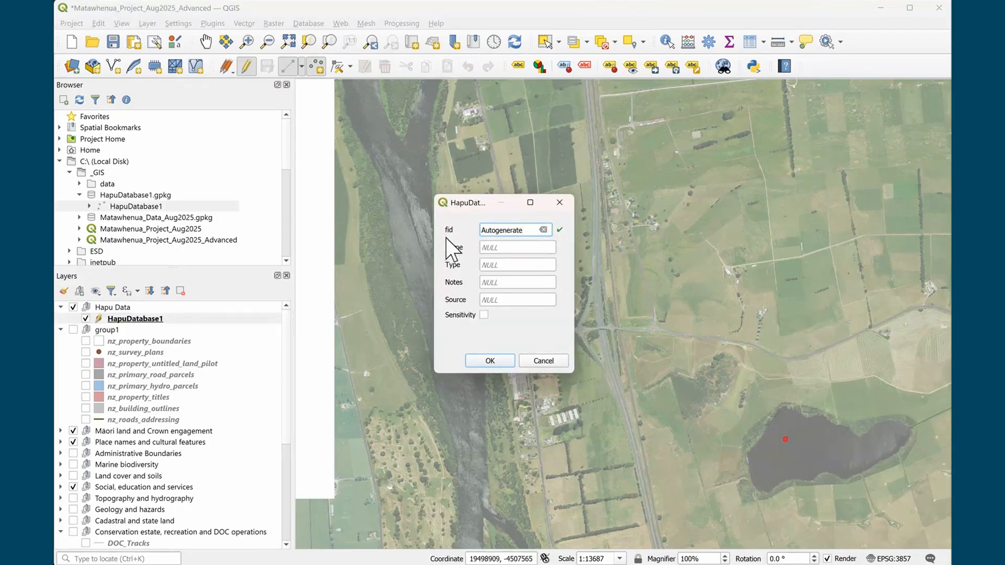
Set the new lake point's Name to Ohinewai and its Type to Roto
left_click(507, 251)
type("Ohinewai")
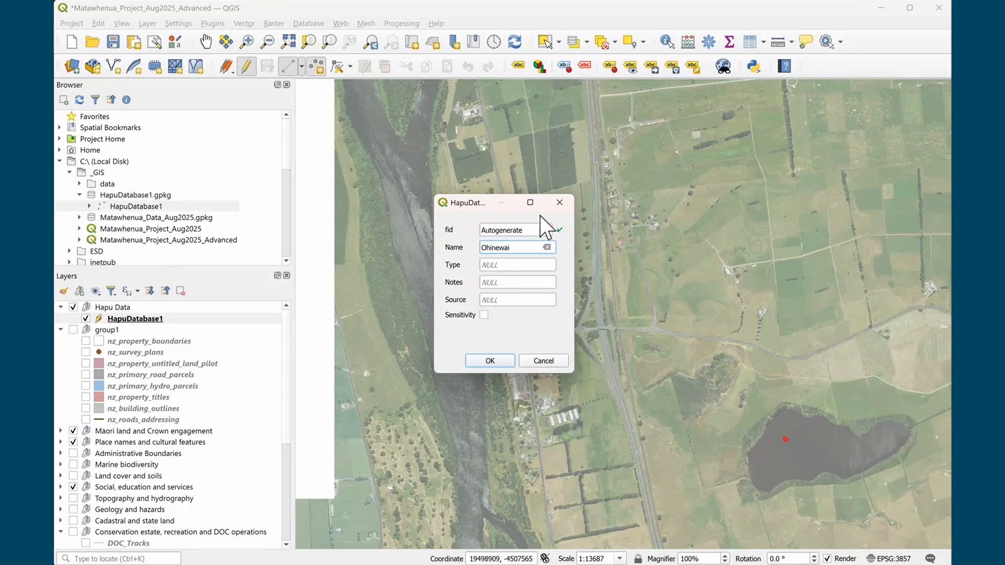
left_click(520, 271)
type("A")
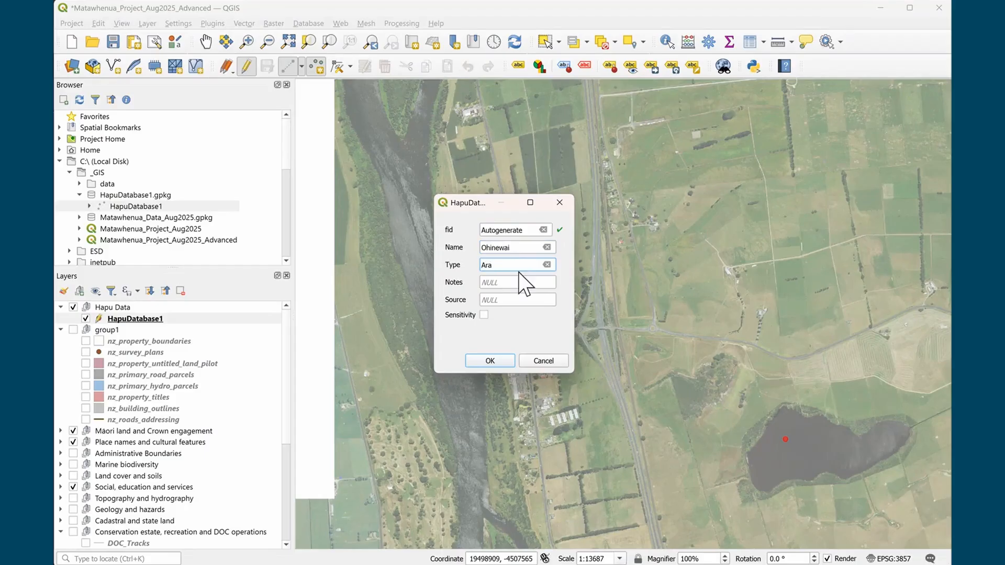
key("BackSpace")
type("Roto")
Enter the lake point's Notes as "freewater lake with high nutrient load from farming. Historically a source of kai"
left_click(514, 282)
type("freewat")
type("er lake with")
type(" high ni")
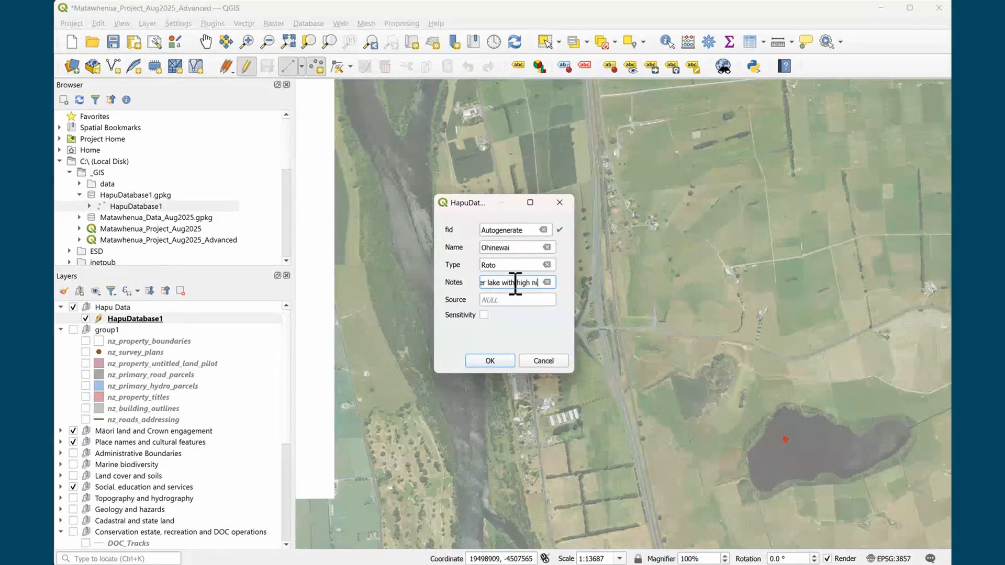
type("utrient ")
type("load from ")
type("farming")
type(".")
type(" Historically a souce ")
type("of")
type(" freee")
type("wate")
key("BackSpace")
key("BackSpace")
key("BackSpace")
key("BackSpace")
key("BackSpace")
key("BackSpace")
key("BackSpace")
key("BackSpace")
key("BackSpace")
key("BackSpace")
key("BackSpace")
key("BackSpace")
key("BackSpace")
key("BackSpace")
key("BackSpace")
type("rce of kai")
Set the lake point's Source to Hui and accept its attributes
left_click(527, 301)
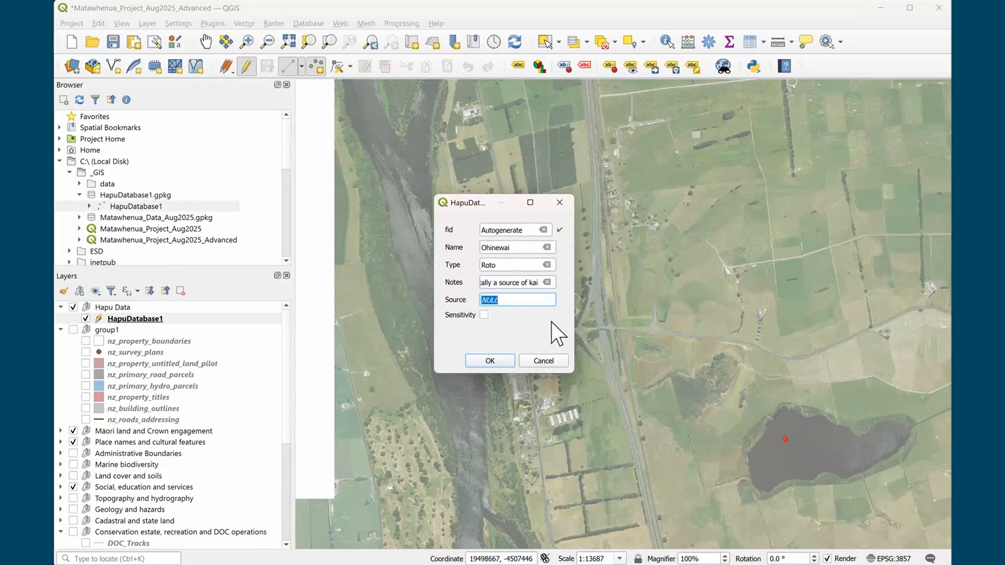
type("Hui")
left_click(485, 315)
left_click(506, 361)
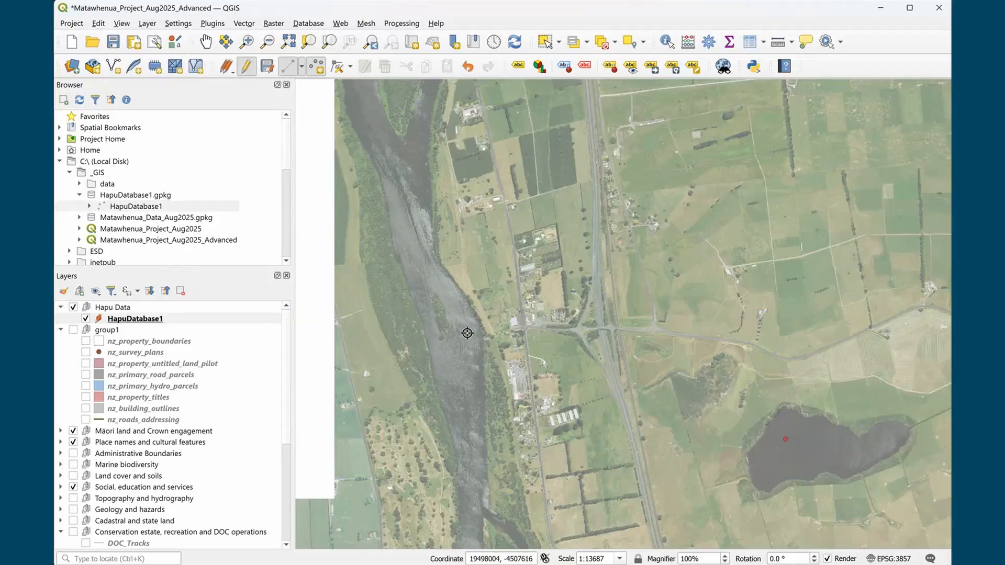
Add a second point on the small wetland northwest of the lake, with Name Ohinewai Repo and Type Repo
left_click(712, 381)
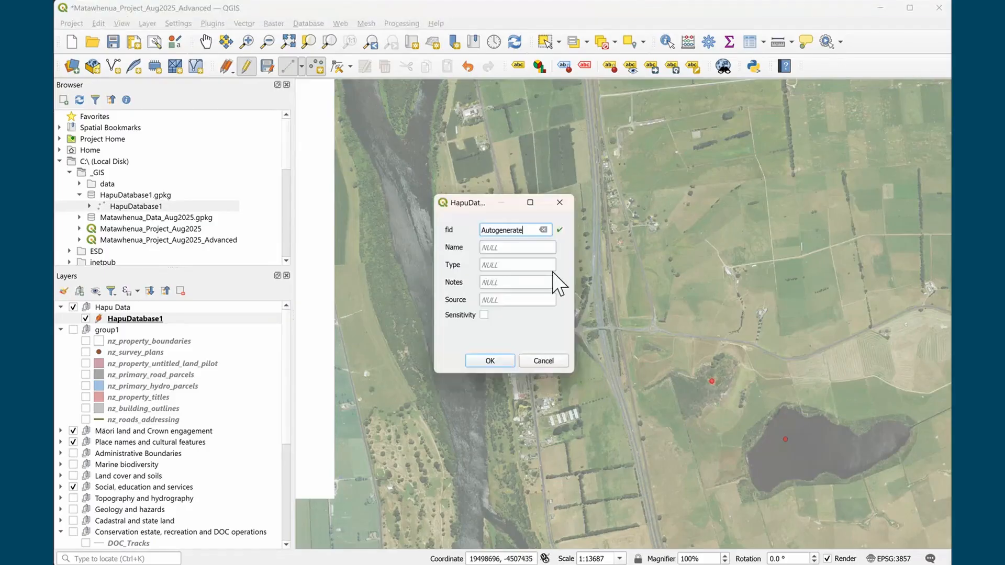
left_click(522, 248)
type("Ohine")
type("wai Repor")
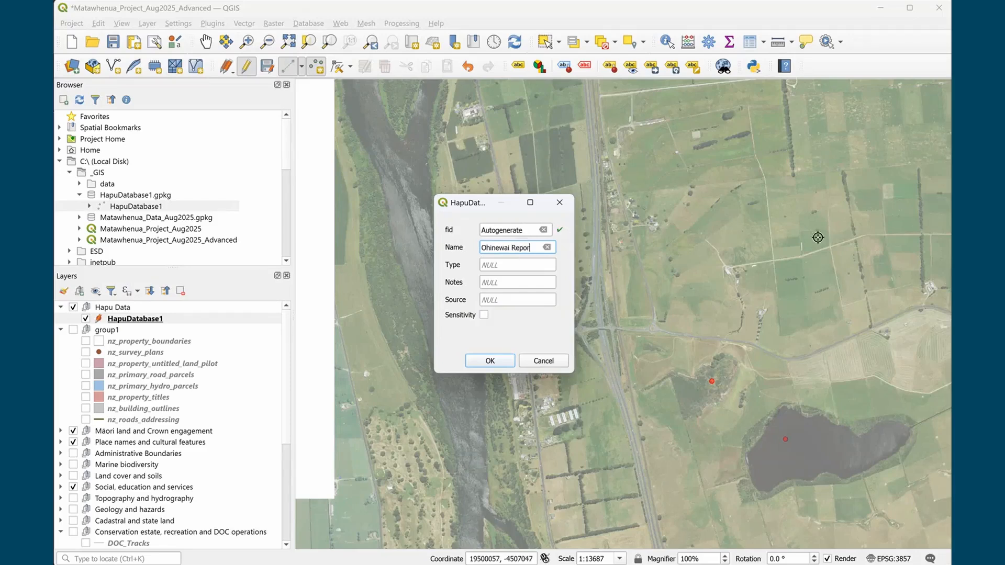
key("BackSpace")
left_click(541, 264)
type("Repo")
Enter the wetland point's Notes as "heavily impacted by farming activities and drainage."
left_click(505, 281)
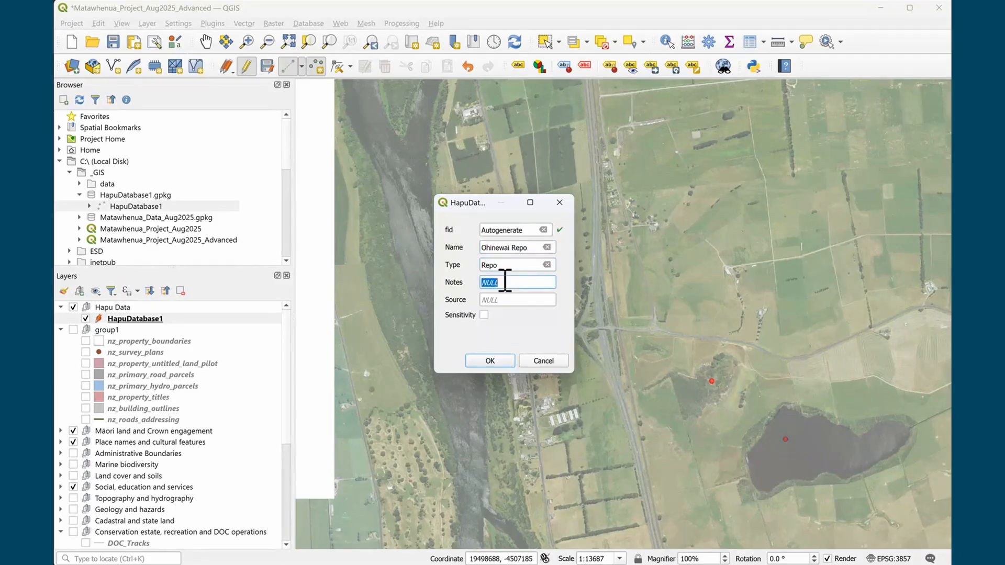
type("heavily m")
type("pacted by f")
type("arming activit")
type("ies and drain")
type("age.")
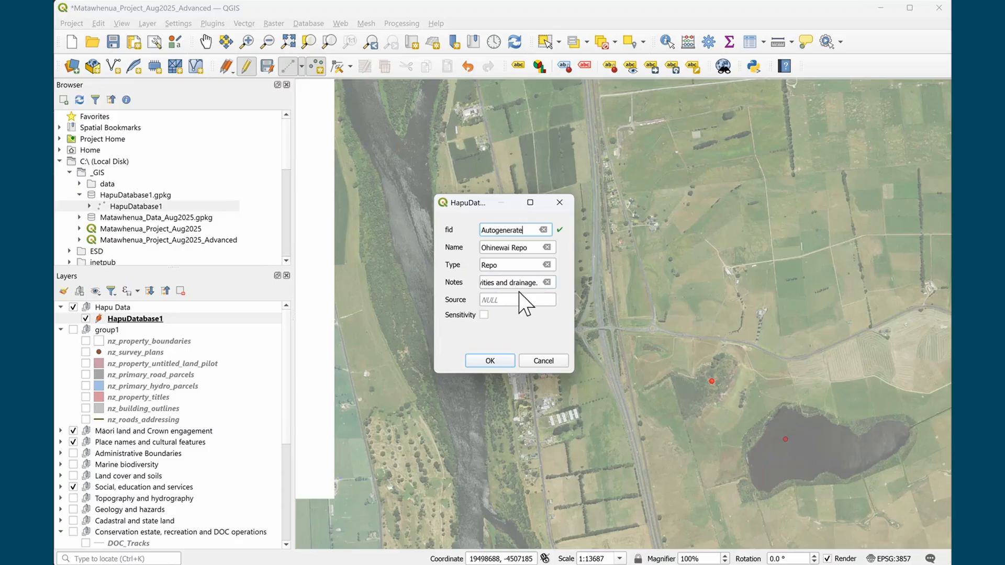
Set the wetland point's Source to Hui and accept its attributes
key("Tab")
type("HUi")
key("BackSpace")
key("BackSpace")
type("ui")
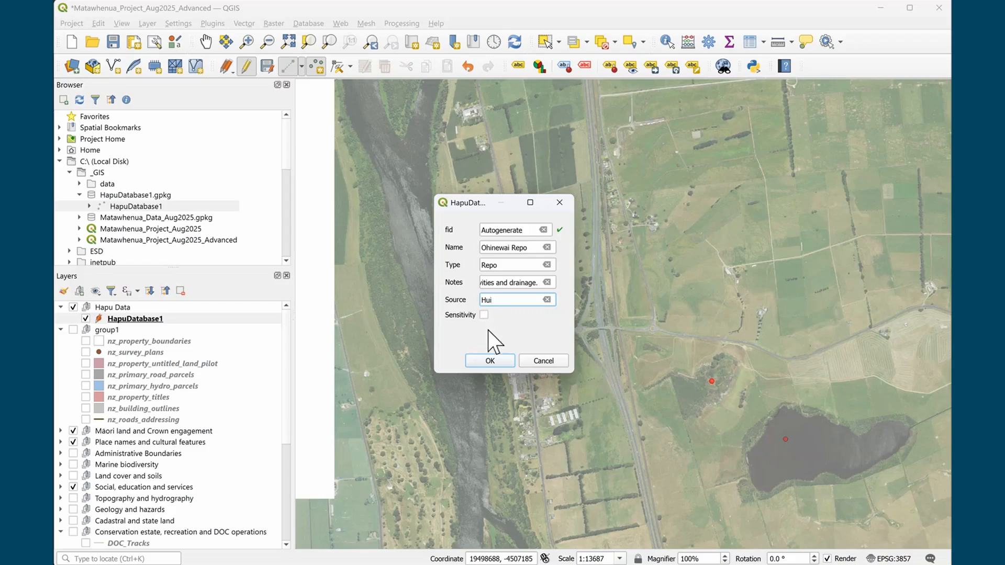
left_click(497, 365)
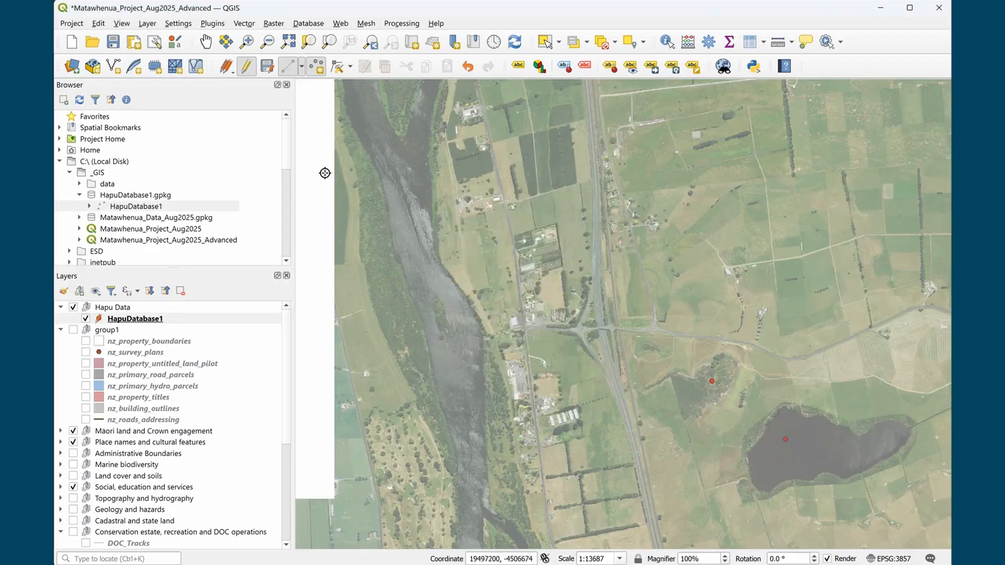
Save the HapuDatabase1 layer edits and review the saved records in its attribute table
left_click(268, 69)
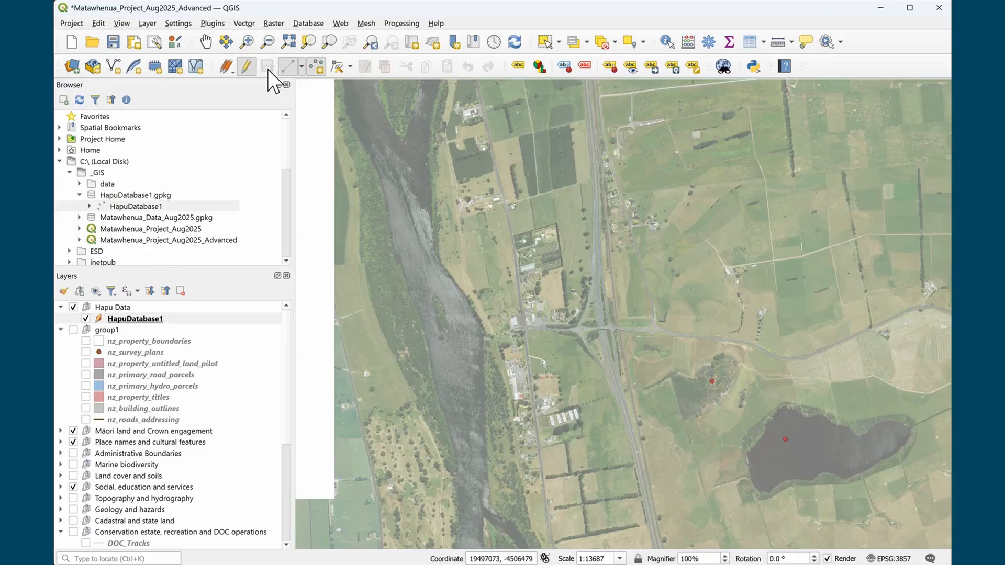
right_click(180, 319)
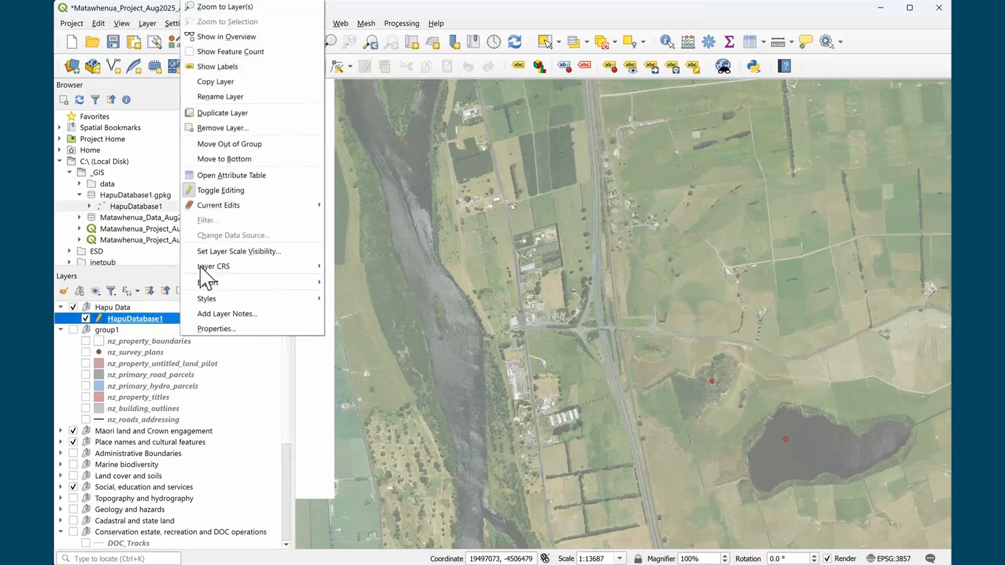
left_click(221, 179)
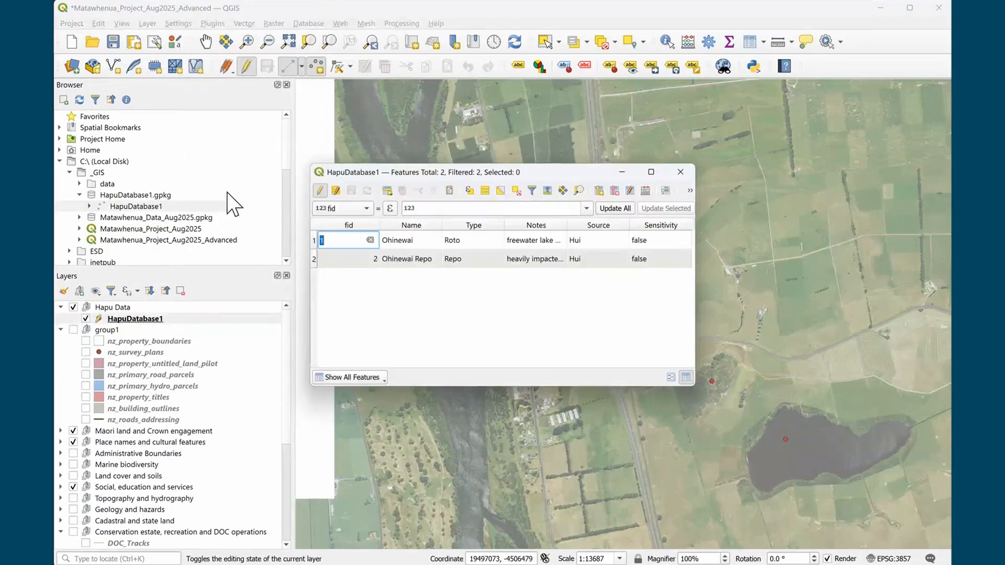
left_click_drag(549, 174, 396, 89)
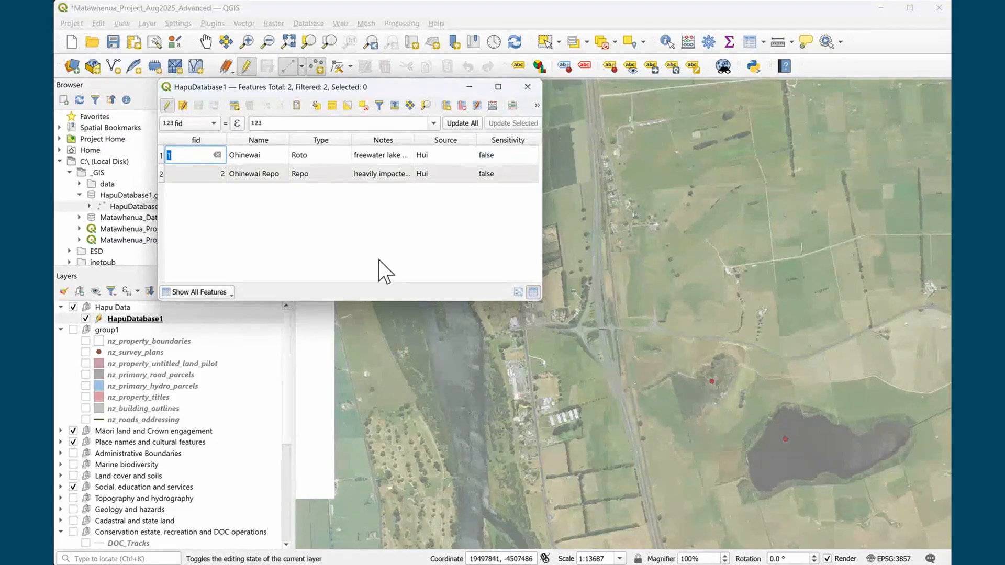
left_click(529, 90)
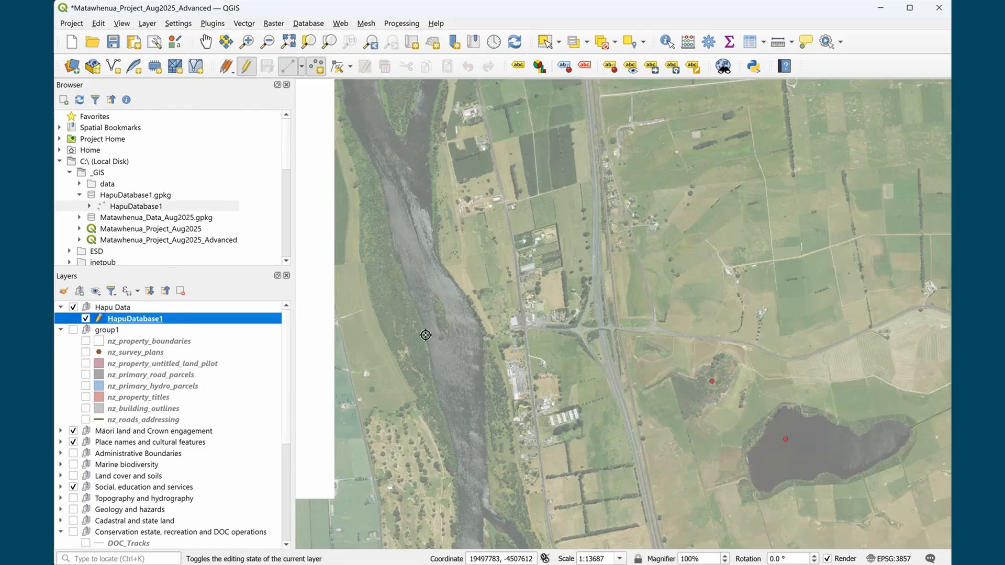
scroll(608, 294, "down", 1)
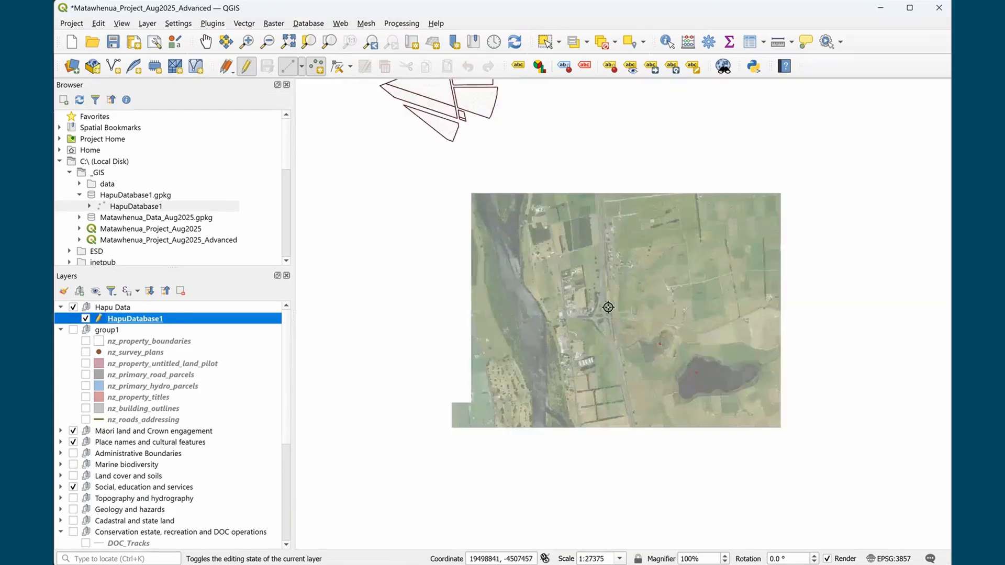
scroll(630, 309, "down", 1)
scroll(630, 313, "down", 1)
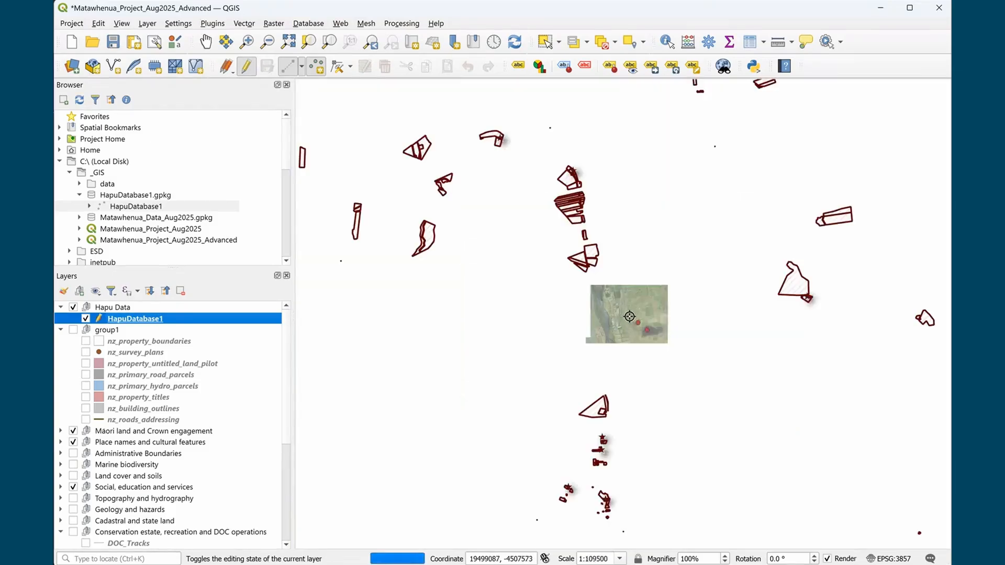
scroll(629, 317, "down", 1)
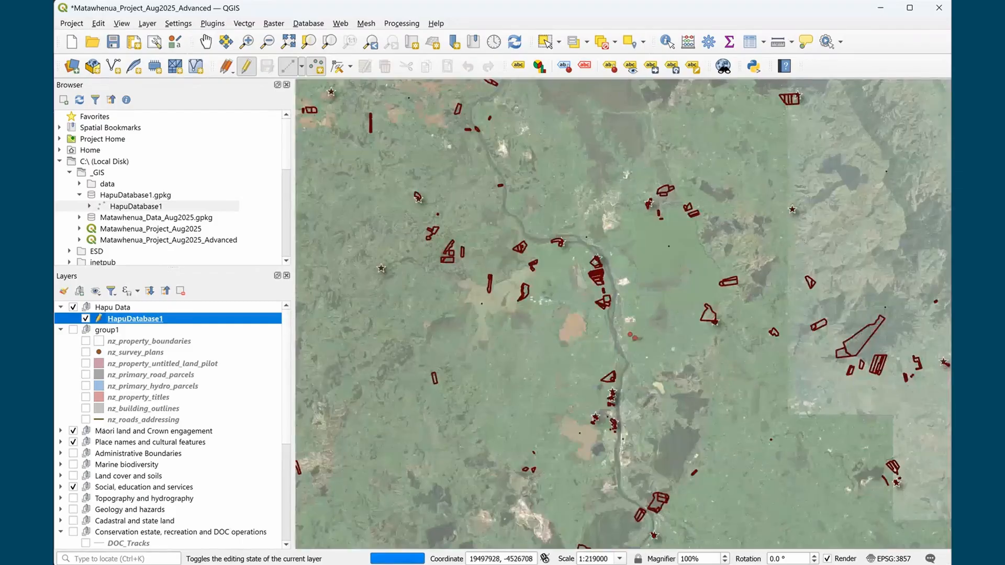
Switch to the Matawhenua StoryMaps collection in the browser and open the second story, on a Māori GIS taxonomy
left_click(624, 495)
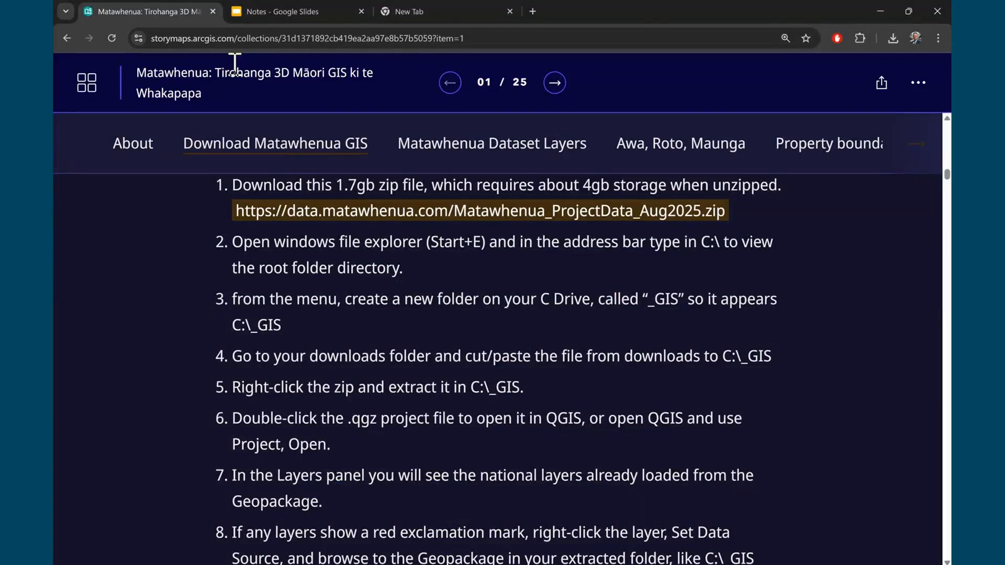
left_click(87, 83)
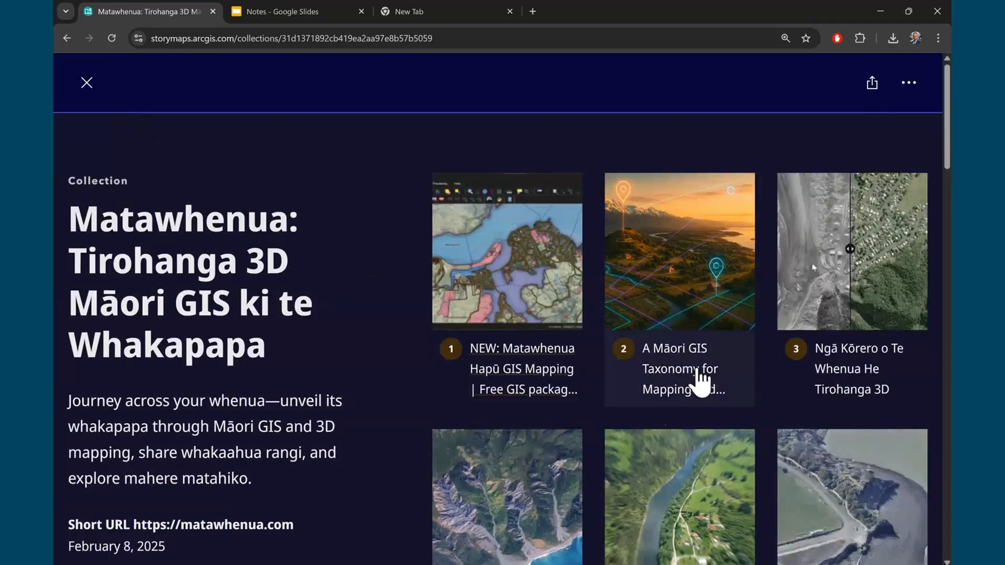
left_click(686, 312)
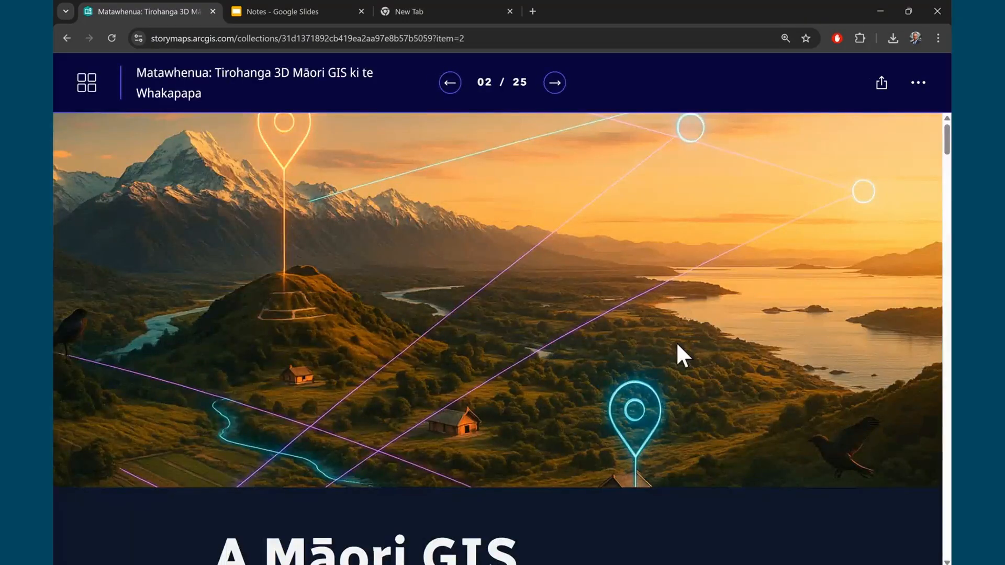
Read through the Māori GIS taxonomy story, examining its simplified and detailed tables of themes, categories and types
scroll(678, 346, "down", 10)
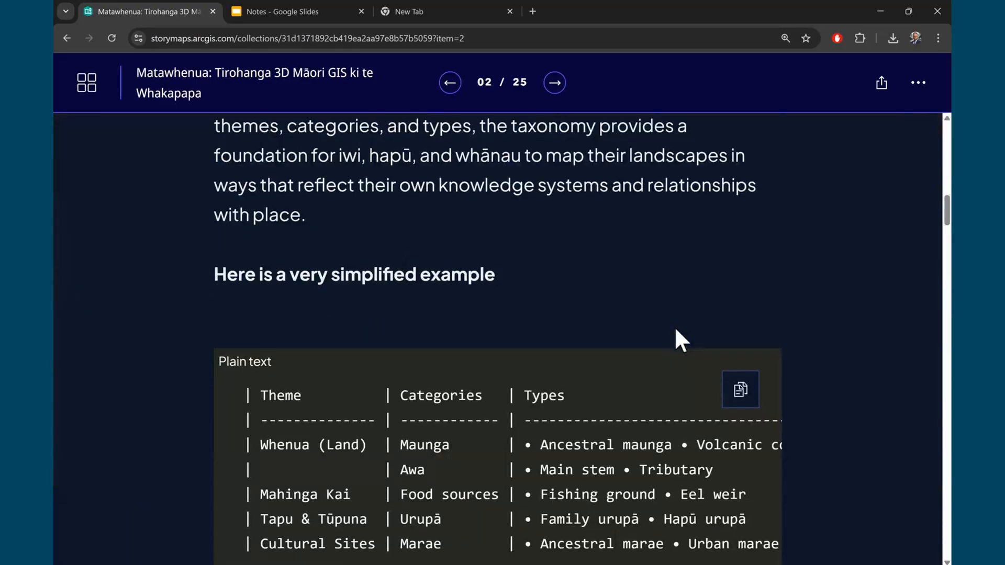
scroll(674, 340, "down", 5)
scroll(670, 356, "up", 2)
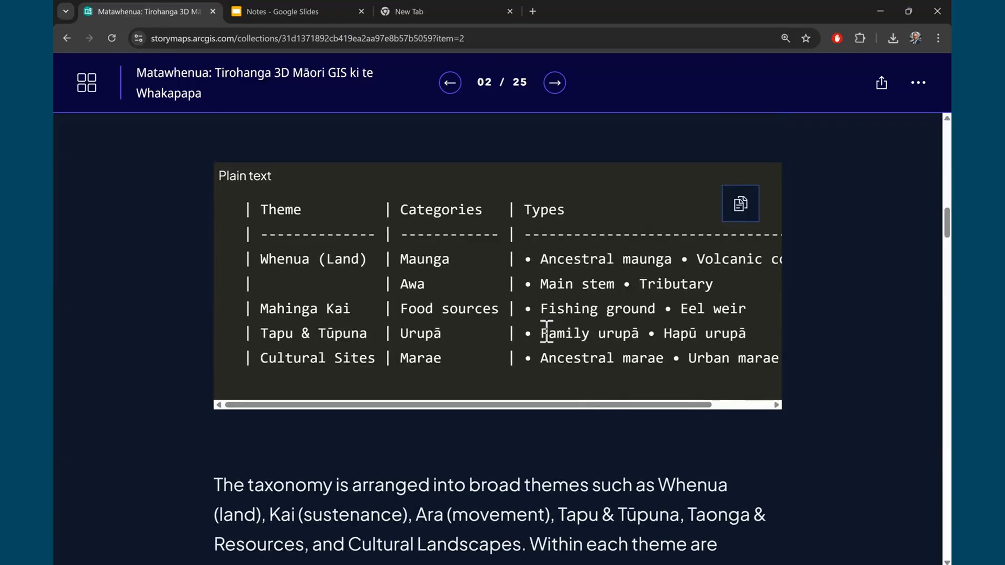
scroll(560, 332, "down", 8)
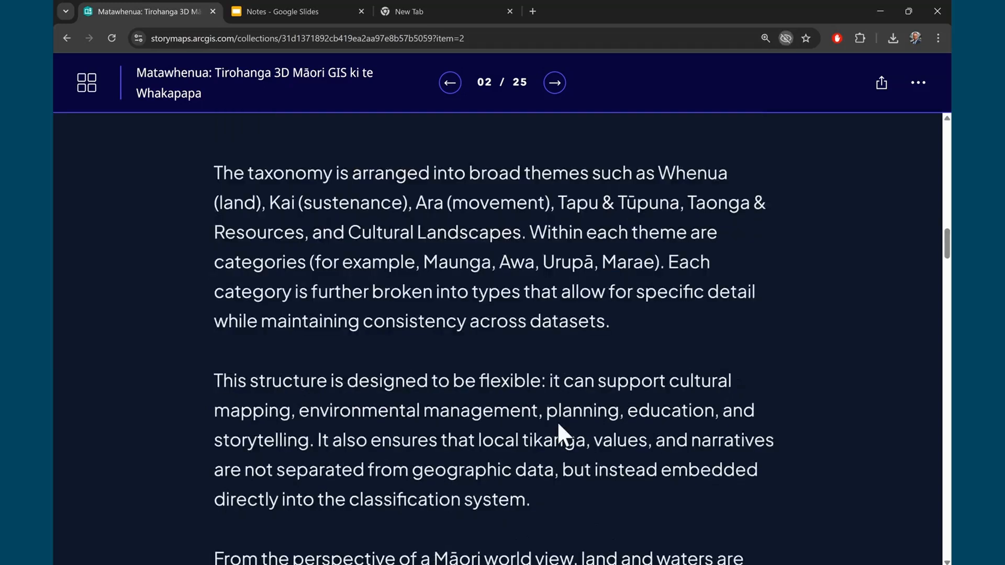
left_click(780, 152)
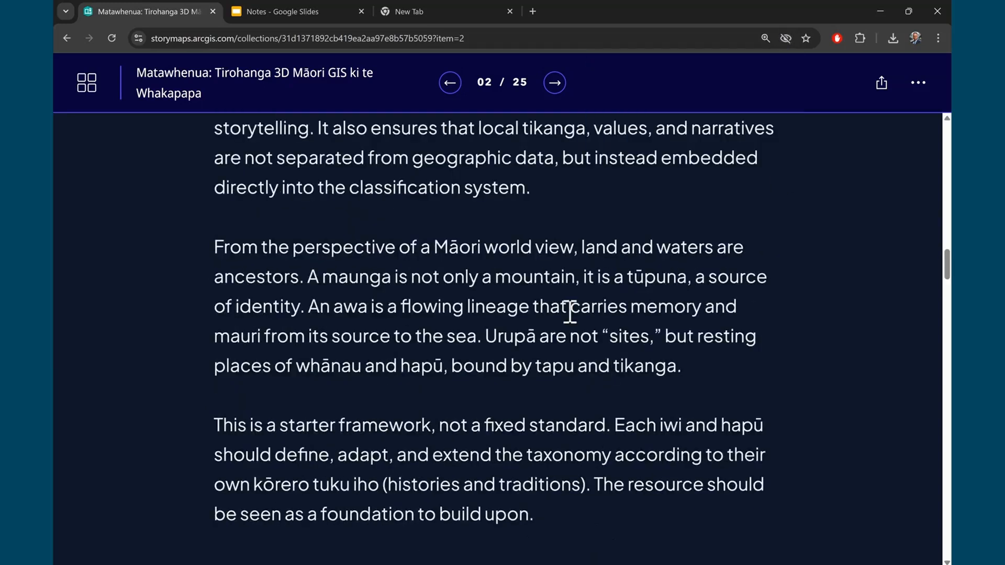
scroll(564, 303, "down", 10)
scroll(577, 328, "down", 5)
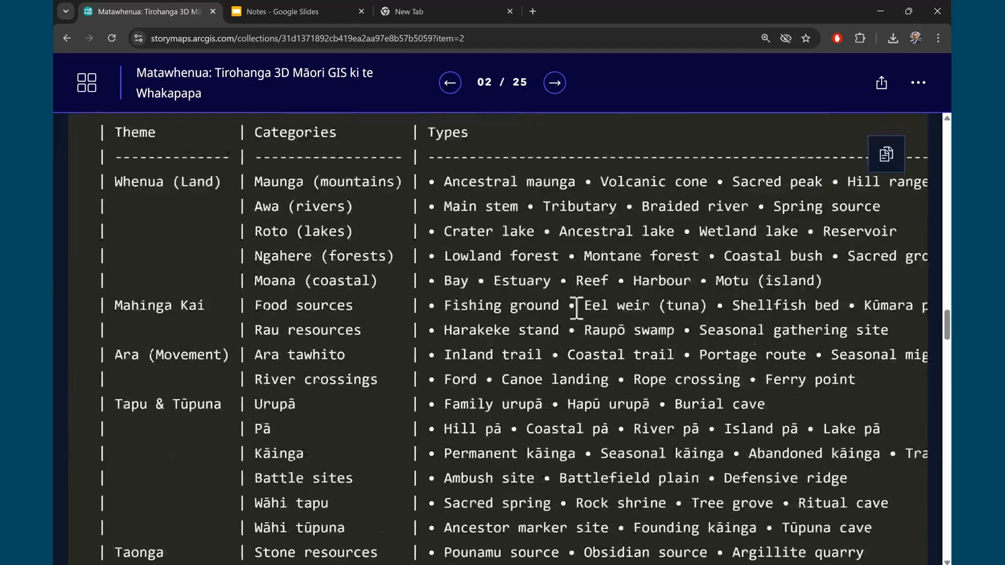
scroll(586, 293, "up", 1)
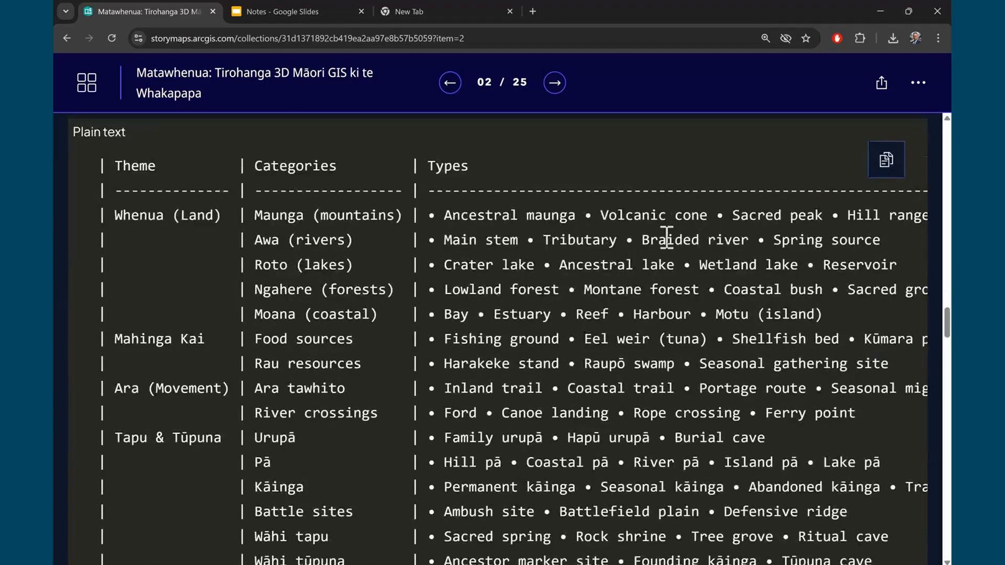
scroll(580, 240, "down", 6)
scroll(642, 359, "down", 14)
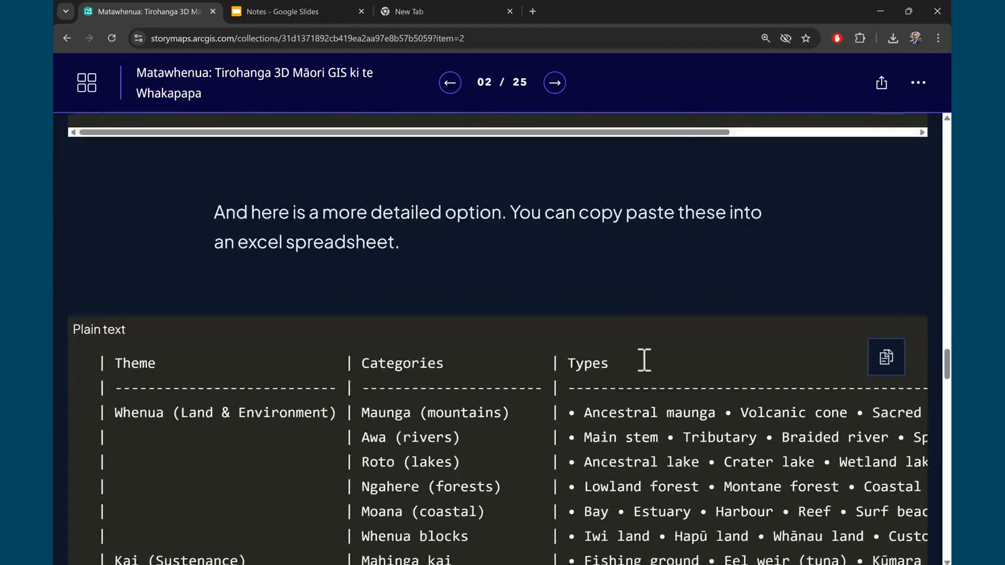
Examine the rest of the detailed Māori GIS taxonomy table and the schema of attribute fields and descriptions below it
scroll(642, 357, "down", 1)
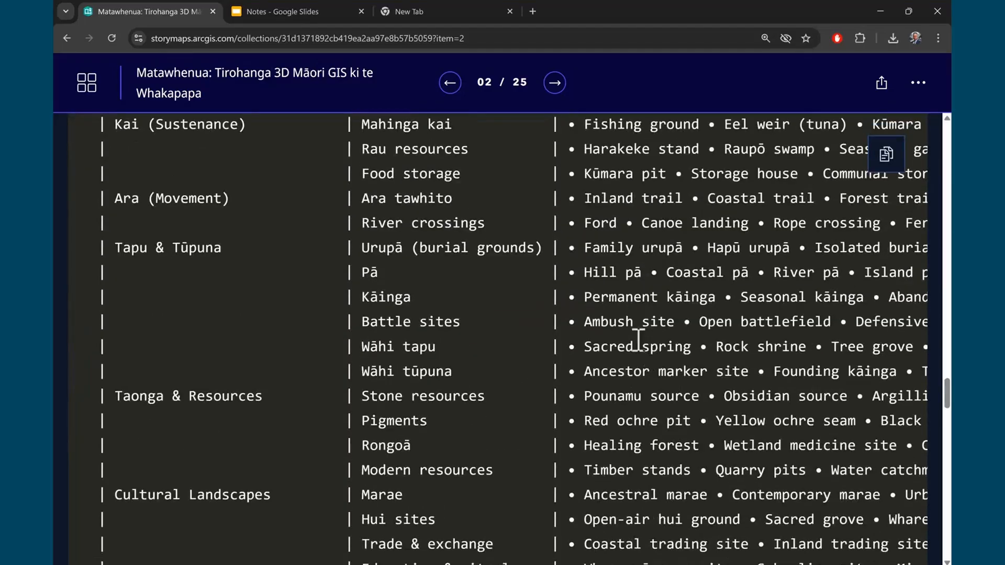
scroll(638, 341, "down", 5)
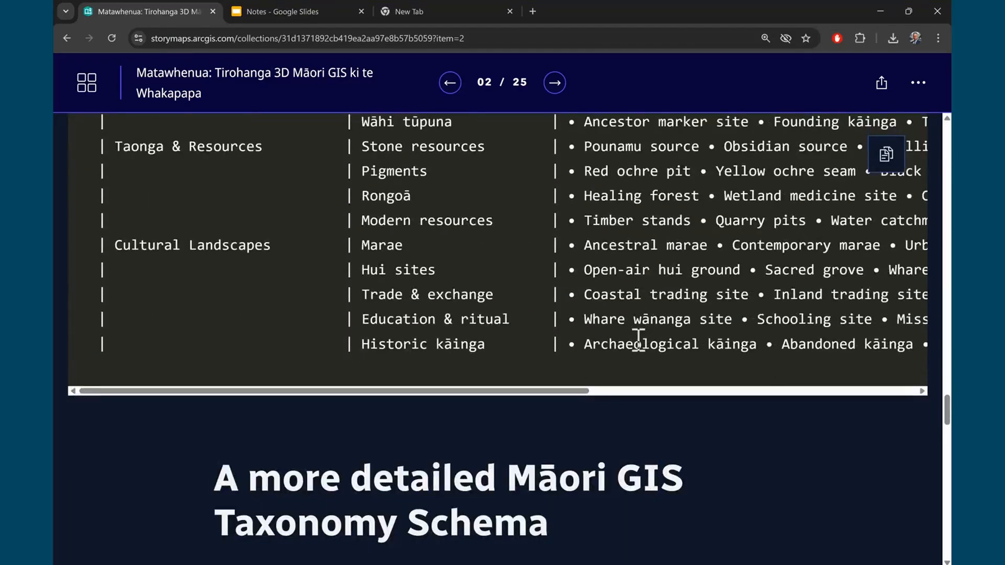
scroll(637, 339, "down", 11)
scroll(638, 338, "down", 4)
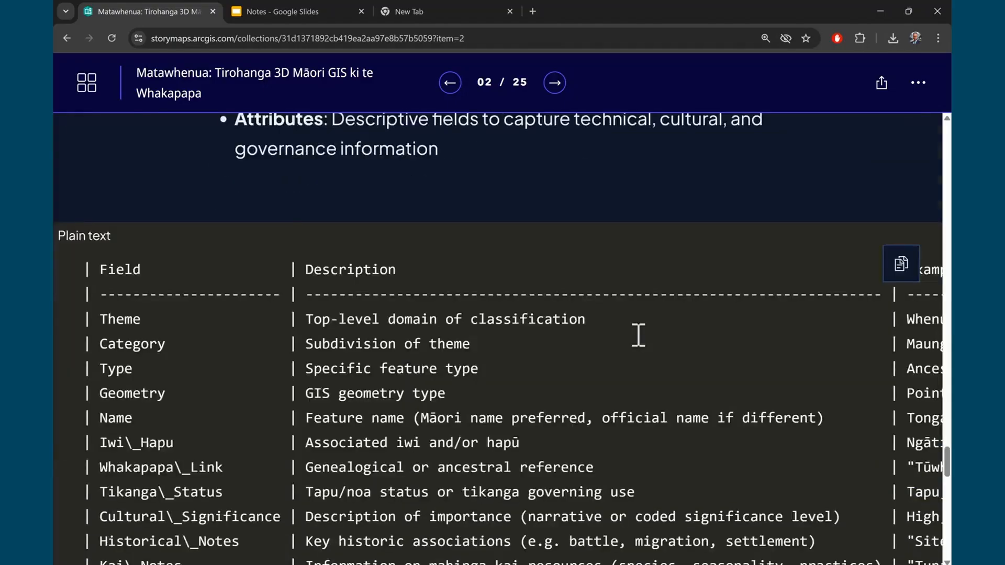
scroll(636, 335, "down", 6)
scroll(634, 319, "up", 5)
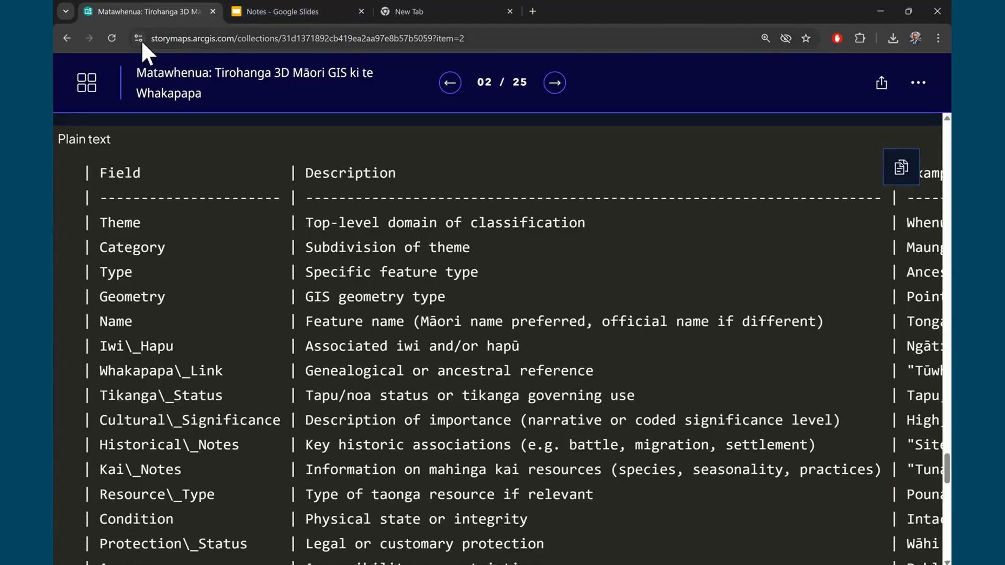
Switch back to the Matawhenua project in QGIS and end editing on the HapuDatabase1 layer
left_click(880, 7)
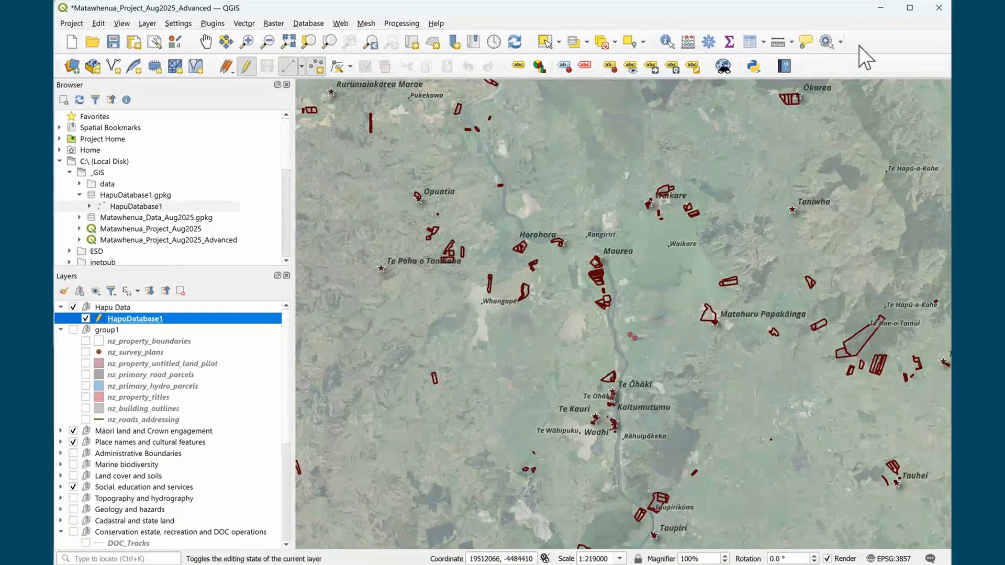
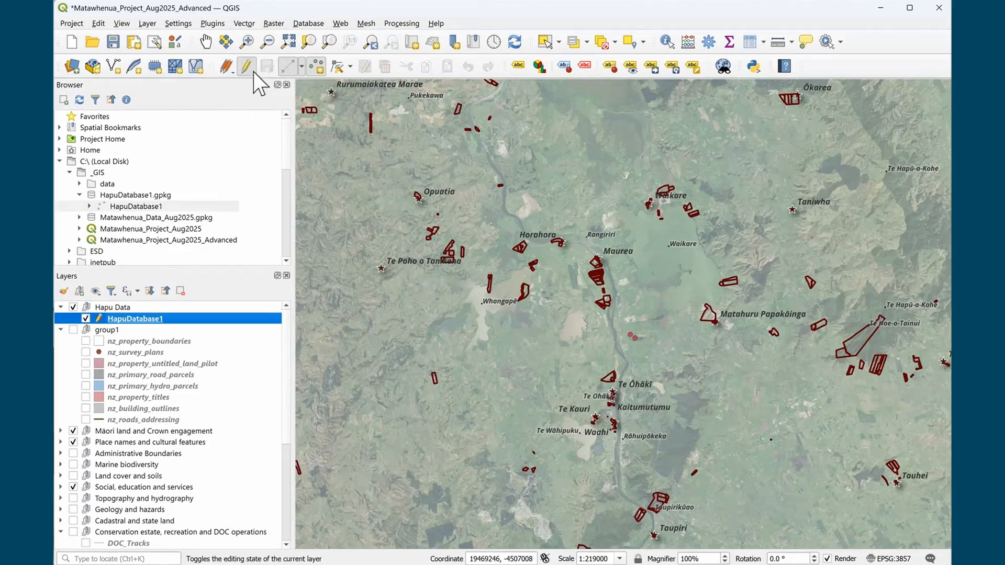
left_click(245, 67)
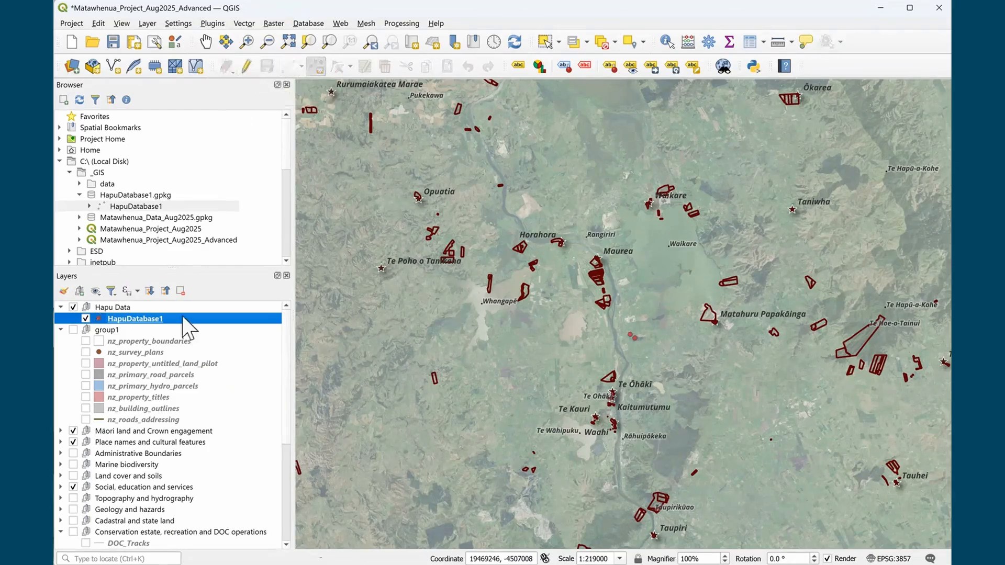
mouse_move(122, 338)
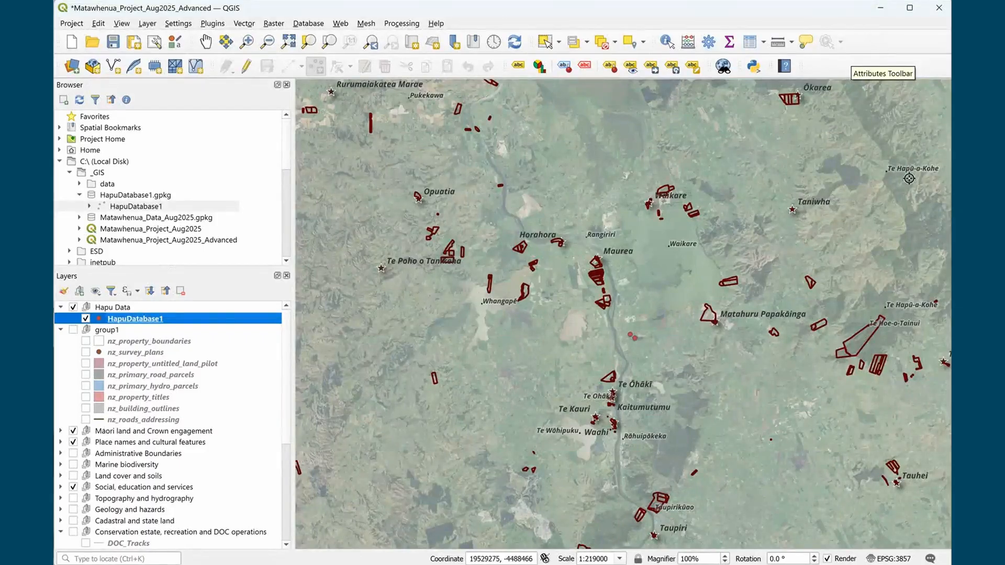
double_click(147, 320)
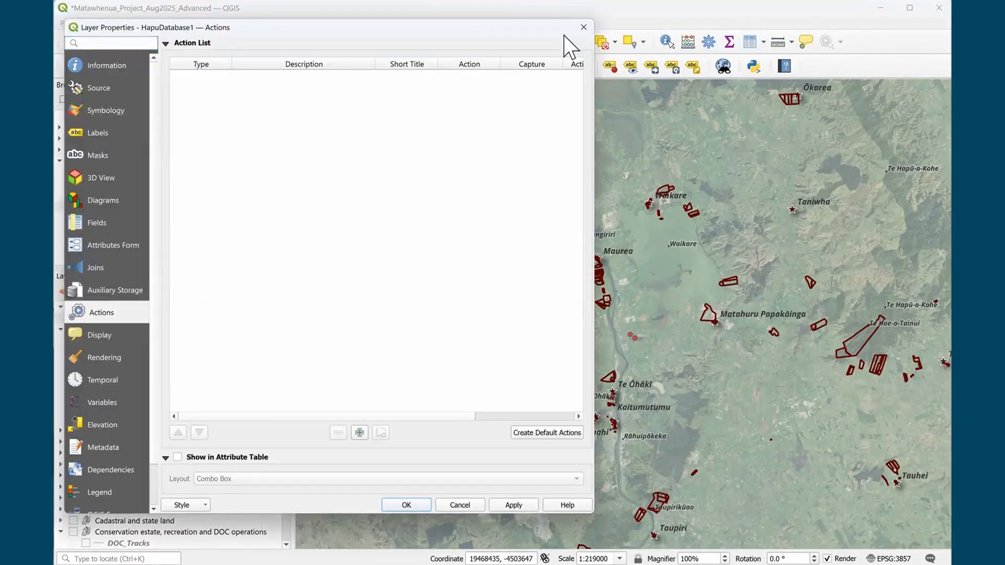
left_click(582, 27)
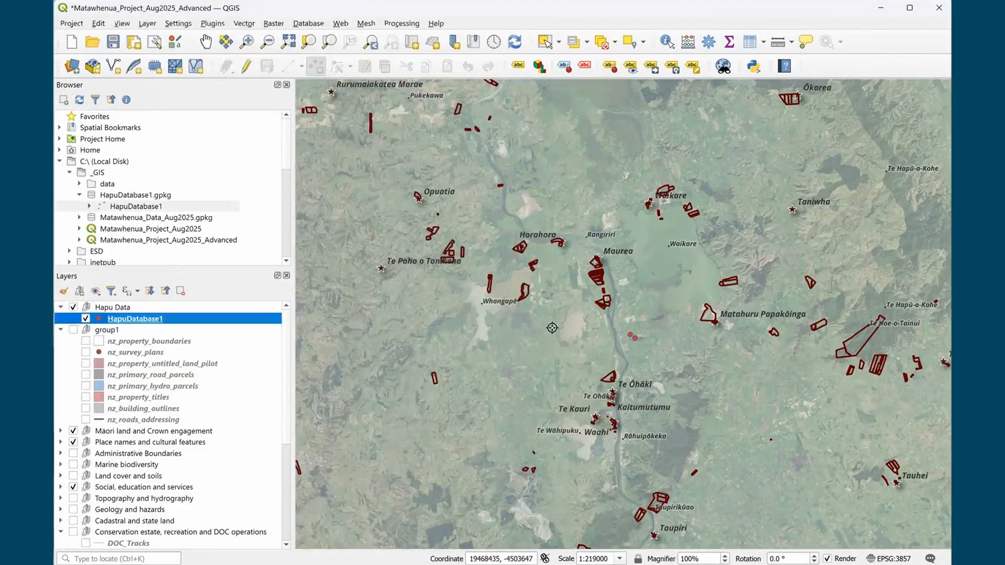
scroll(634, 337, "up", 2)
right_click(150, 319)
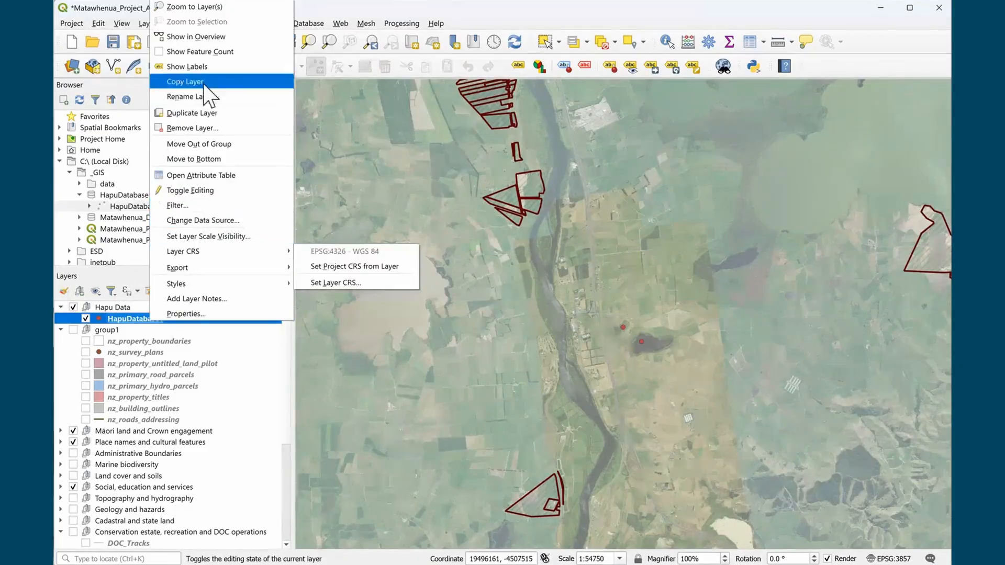
left_click(98, 318)
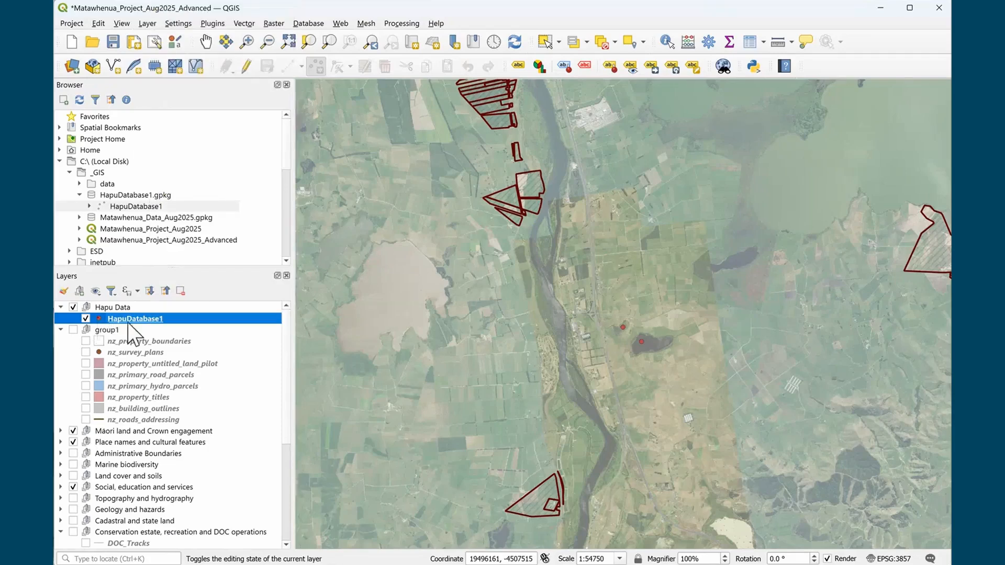
Open the HapuDatabase1 layer's symbology settings and choose the dot blue preset as its marker symbol
double_click(128, 323)
left_click_drag(290, 34, 436, 59)
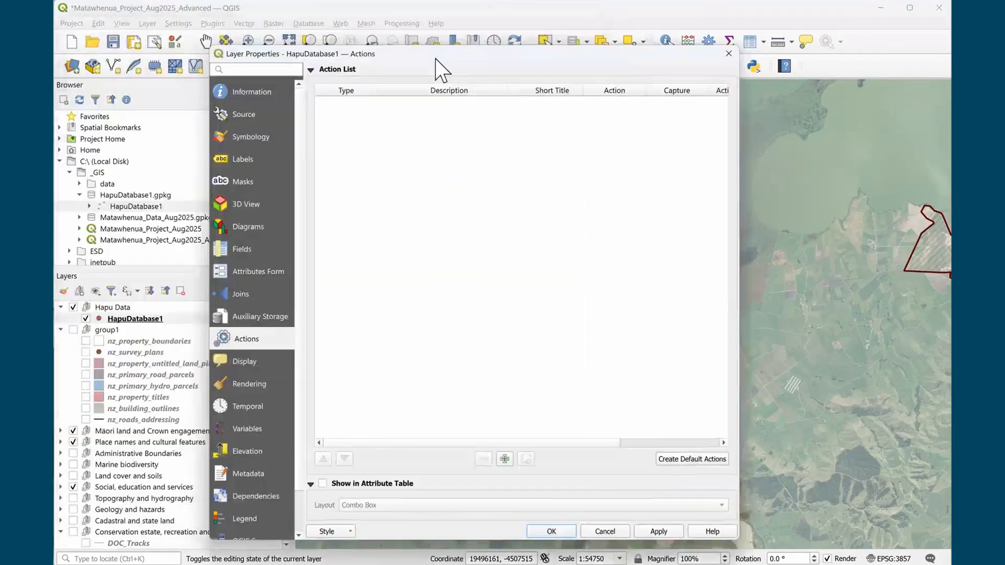
left_click(249, 139)
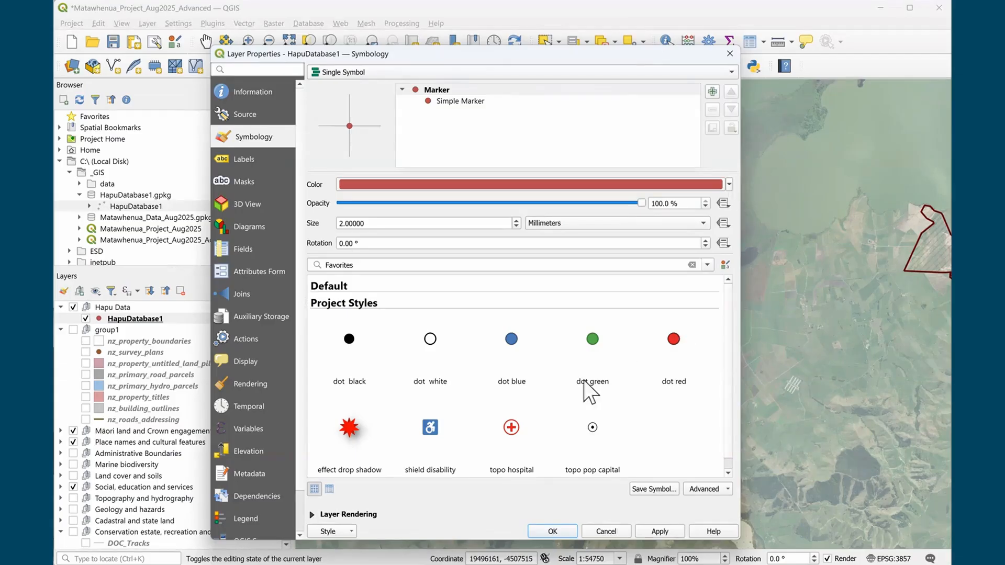
left_click(511, 353)
scroll(550, 397, "down", 1)
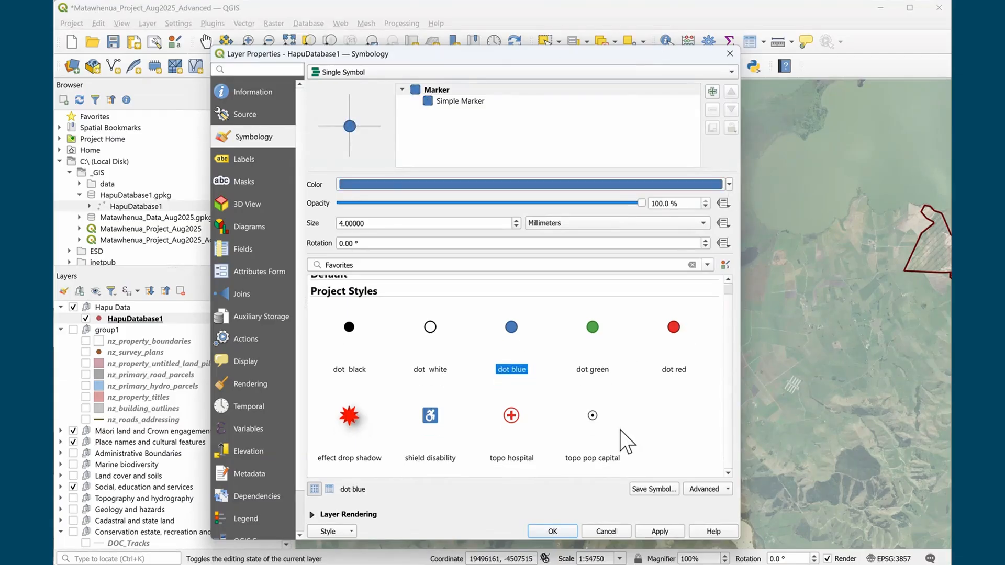
Apply the topo pop capital marker from the project styles to the HapuDatabase1 layer
left_click(595, 423)
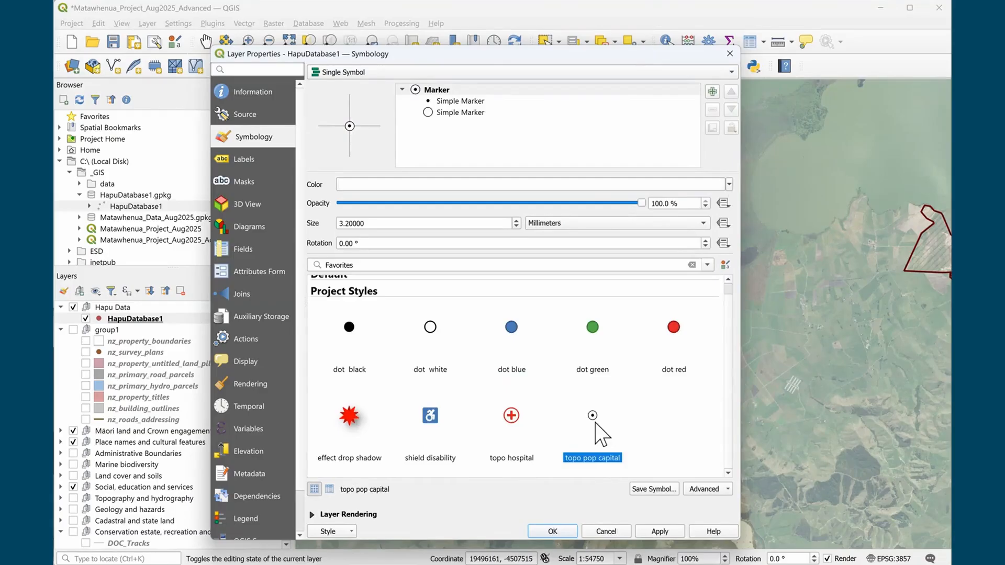
left_click(659, 532)
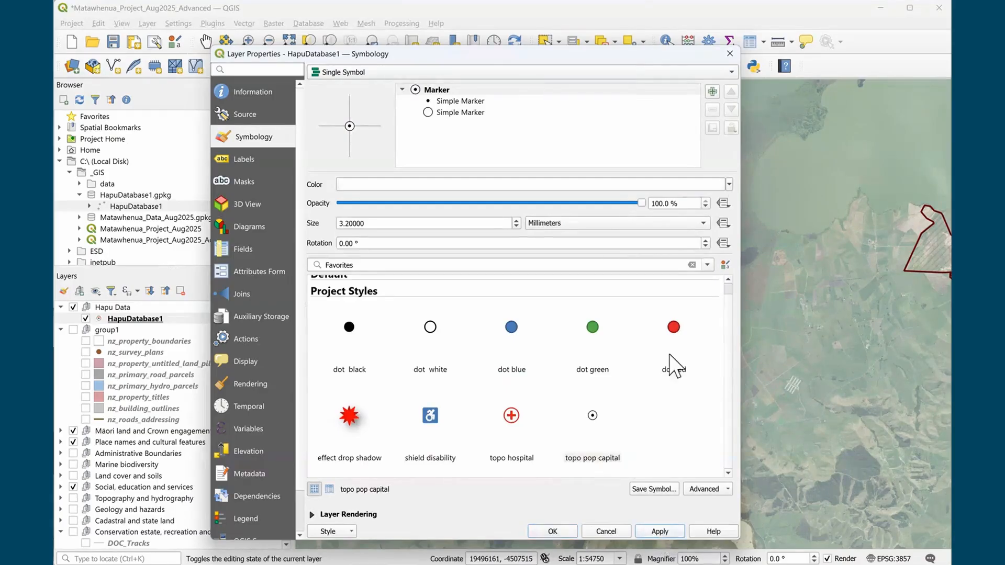
left_click_drag(635, 57, 604, 53)
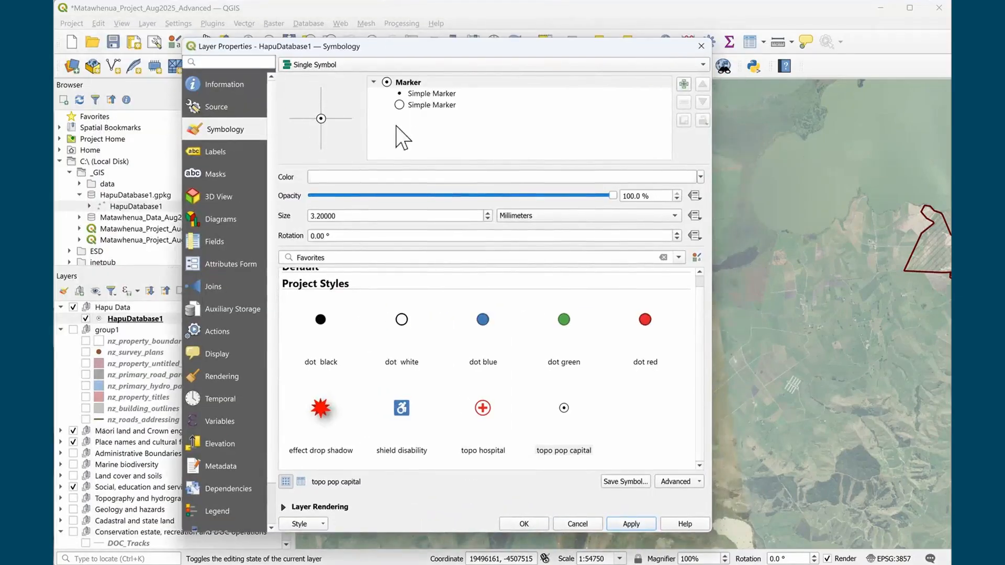
Categorize the HapuDatabase1 symbology by the Type field with random colors, classify the values and apply the styling
left_click(351, 65)
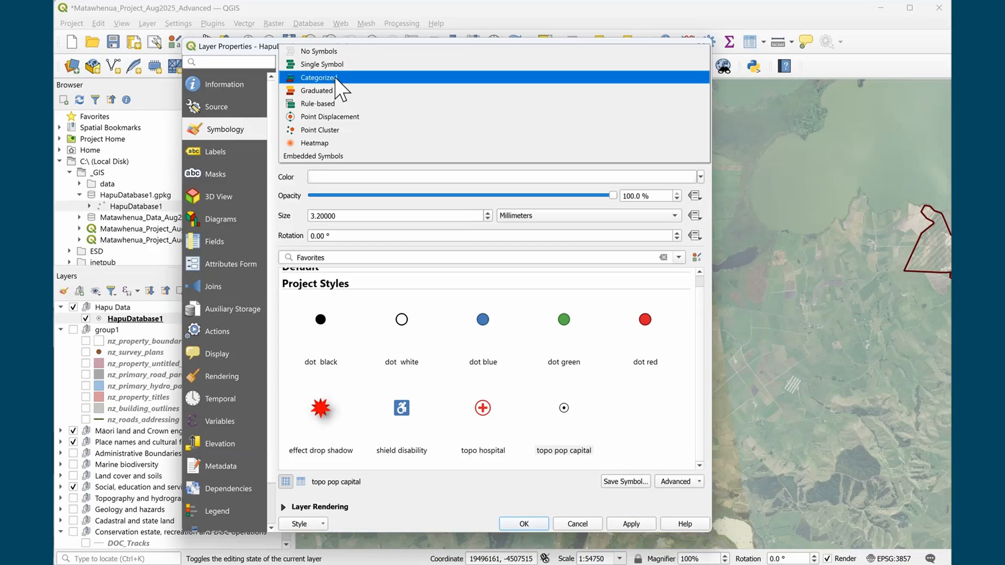
left_click(337, 78)
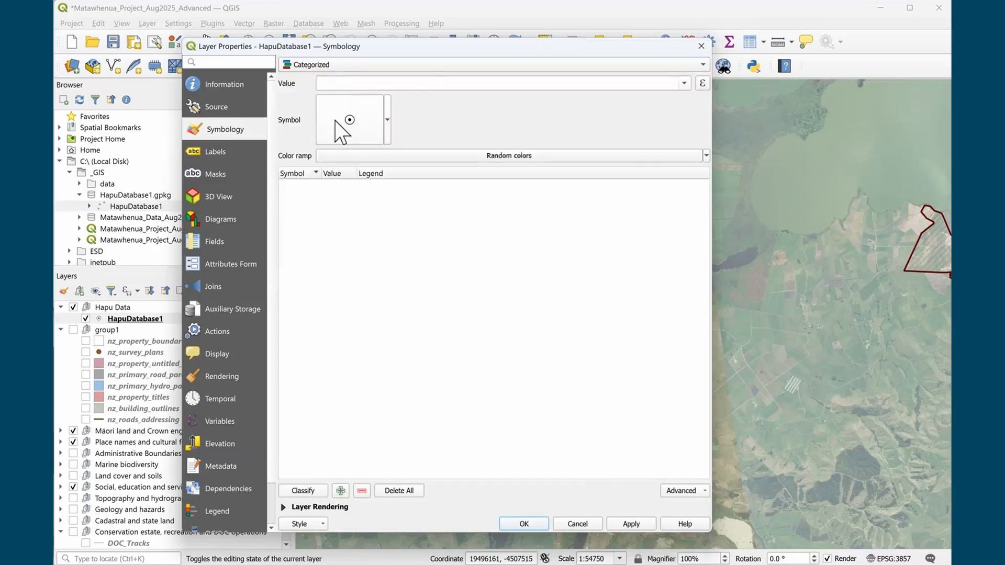
left_click(683, 84)
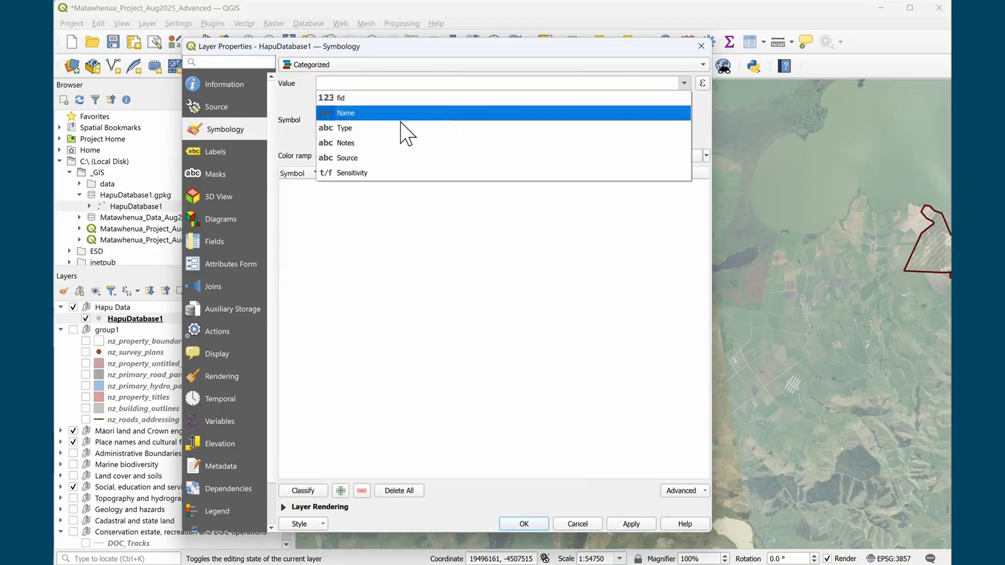
left_click(346, 128)
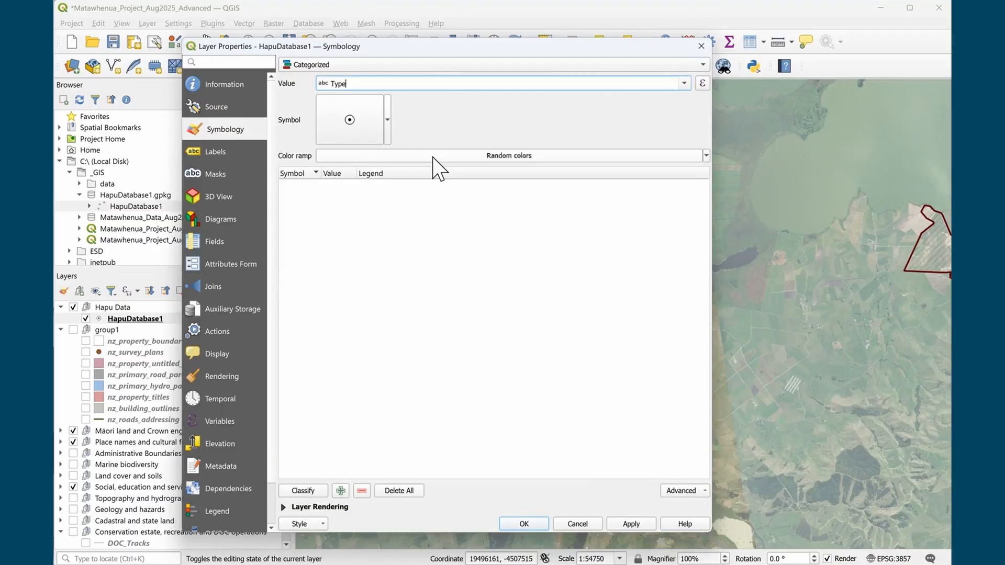
left_click(485, 157)
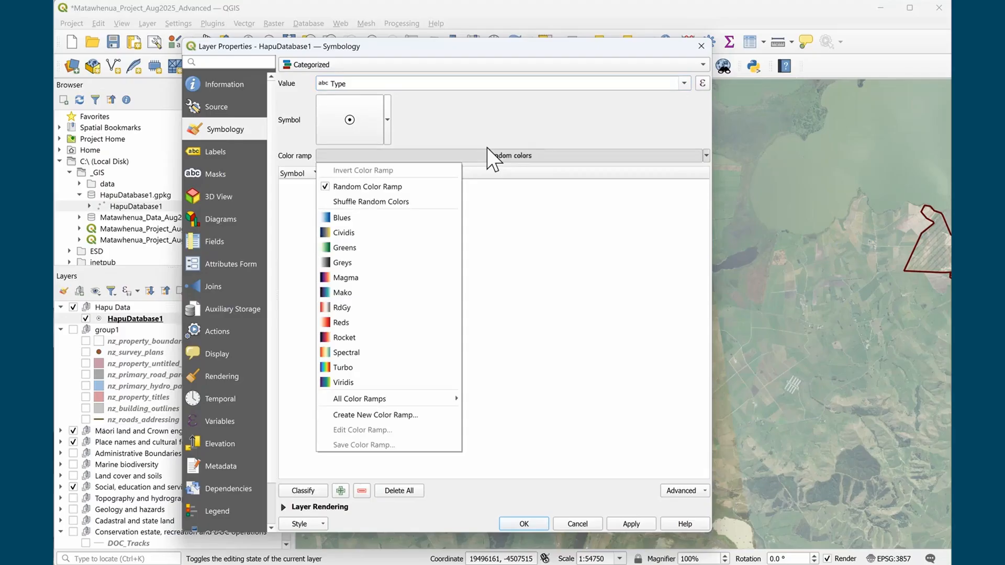
left_click(303, 490)
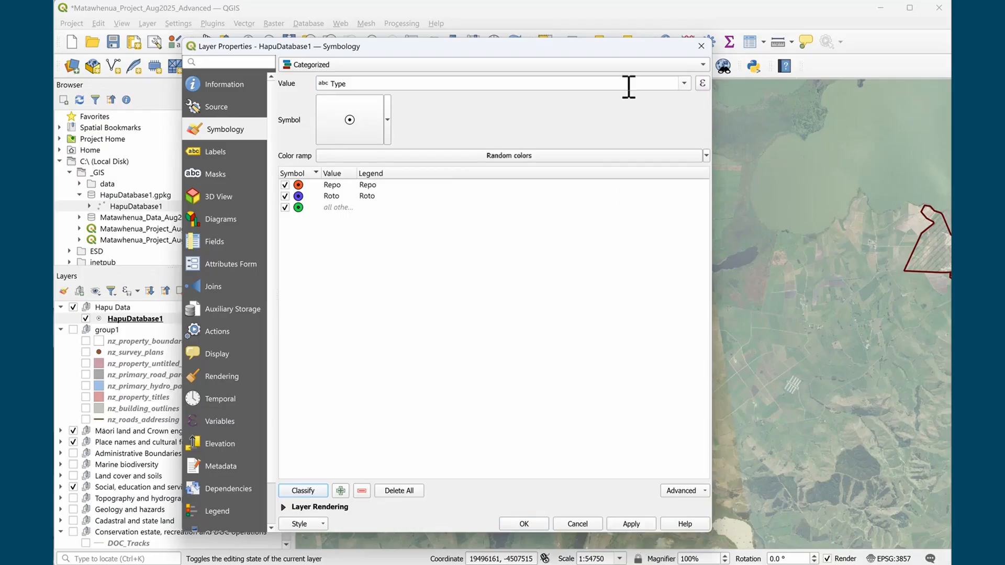
left_click_drag(609, 52, 476, 34)
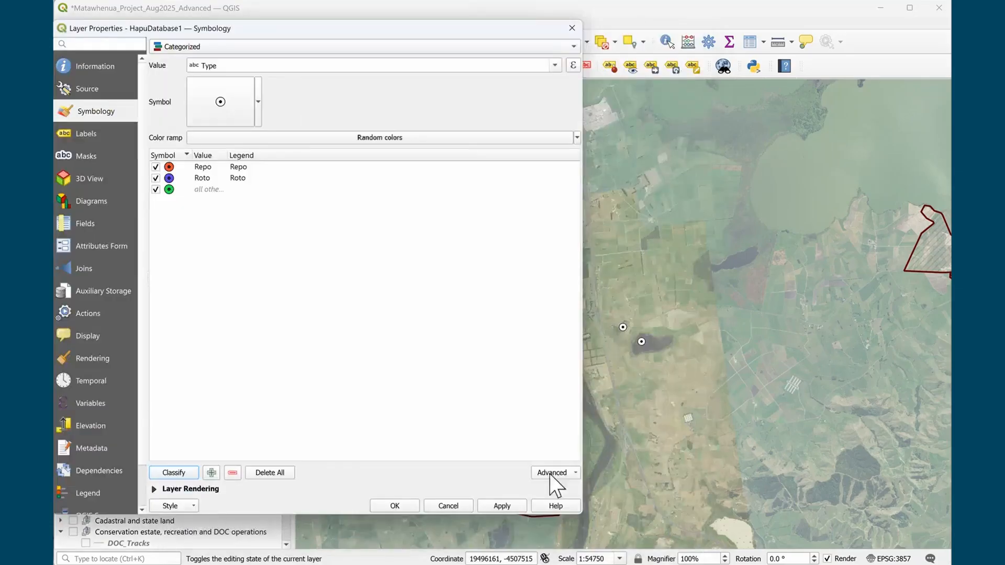
left_click(499, 507)
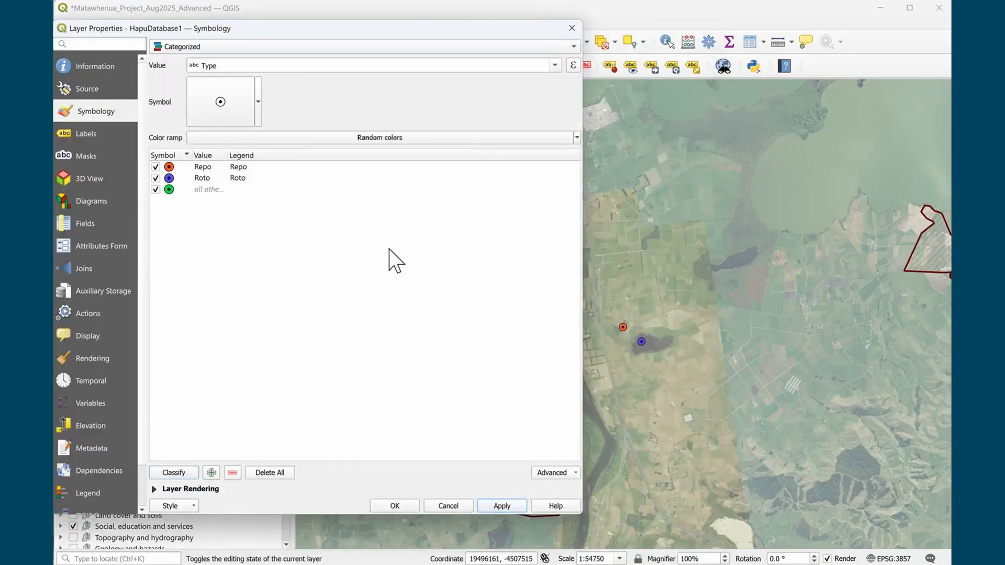
left_click(394, 507)
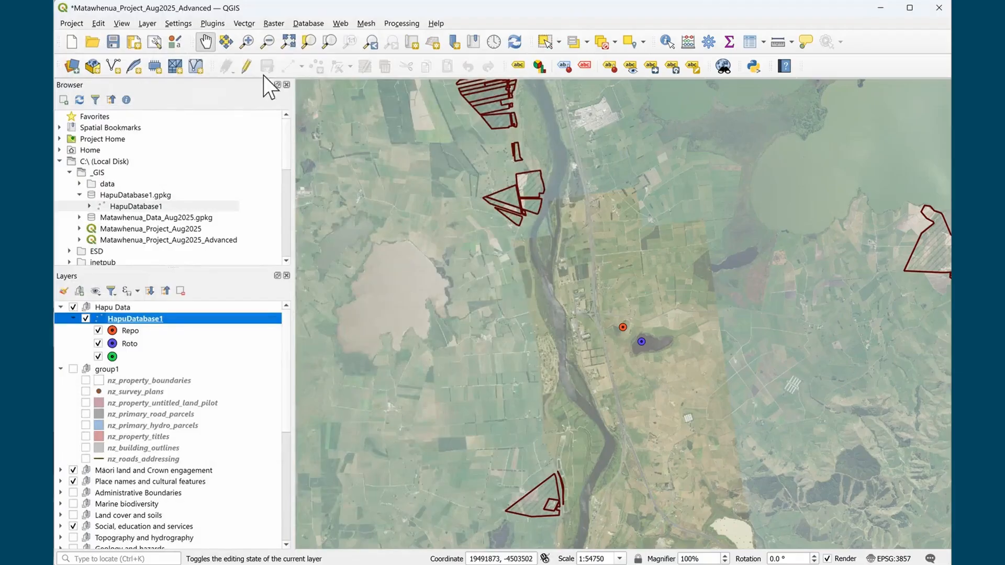
Start editing HapuDatabase1 and add a new point on the river, west of the Repo and Roto points
left_click(246, 66)
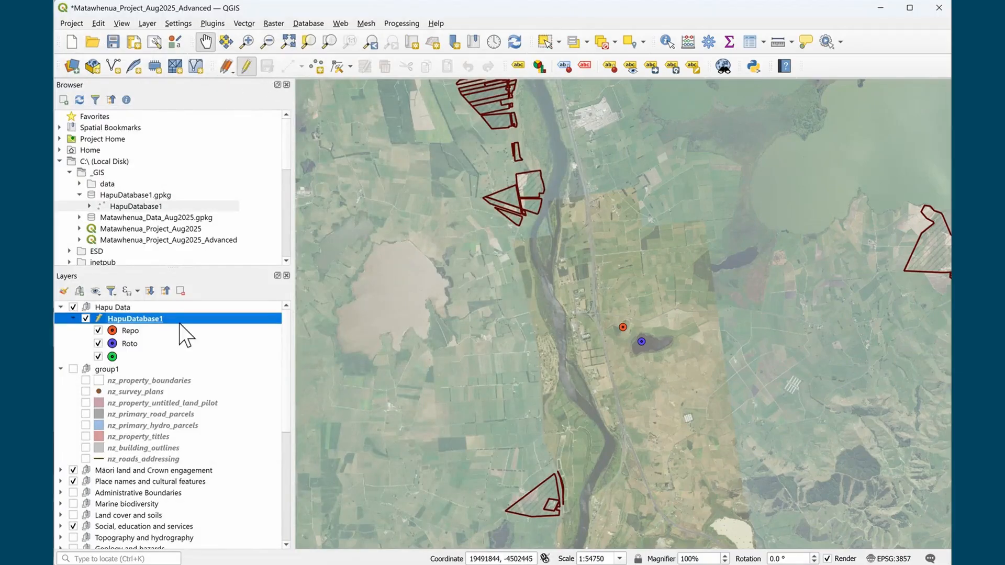
left_click(316, 66)
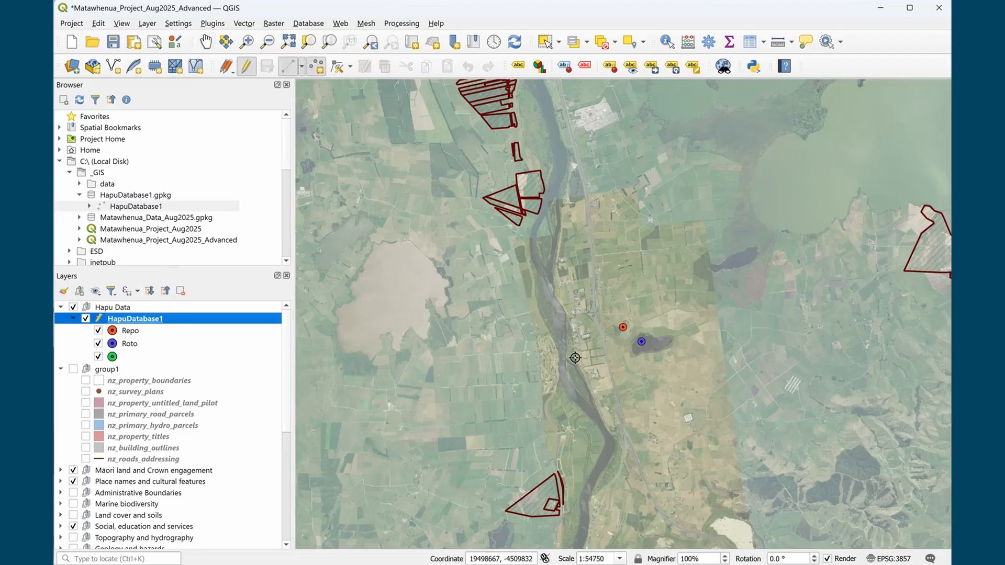
left_click(557, 308)
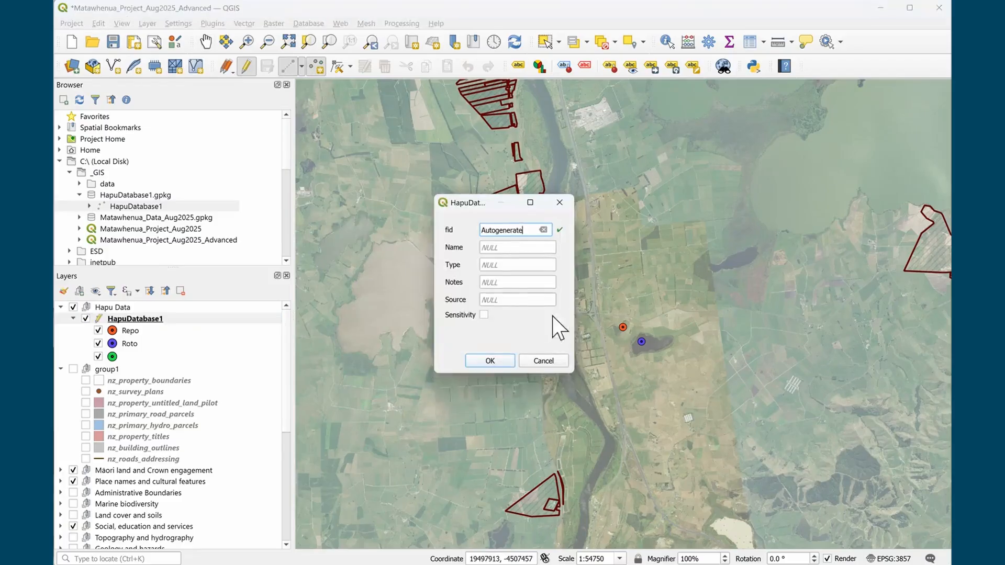
Set the new point's Name to Waikato Awa and its Type to Awa
left_click(528, 247)
type("Wai")
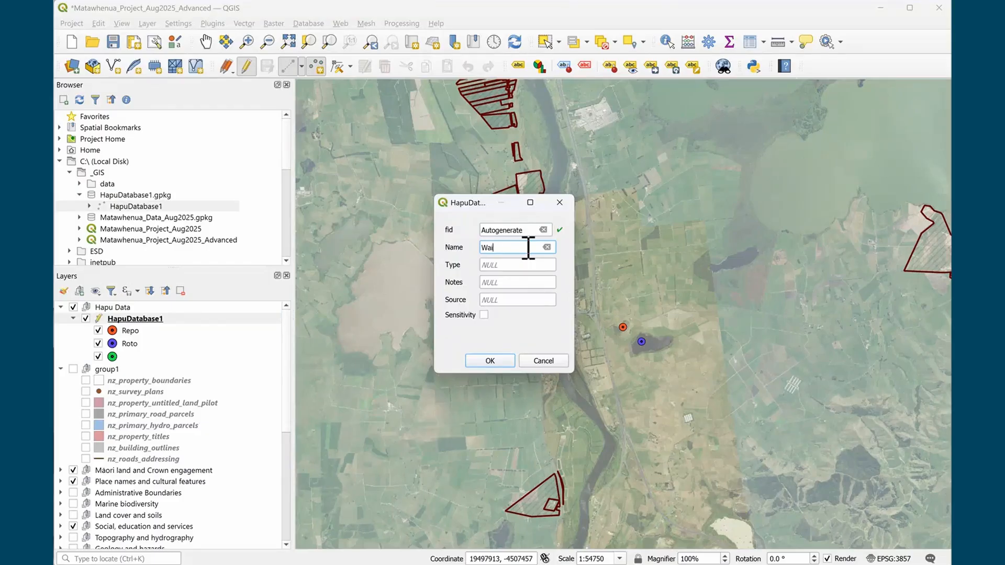
type("kato Aaw")
key("BackSpace")
key("BackSpace")
type("wa")
left_click(530, 265)
type("Awa")
Set Notes to He Taniwha and Source to Hui, enable Sensitivity, and accept the new point's attributes
left_click(530, 286)
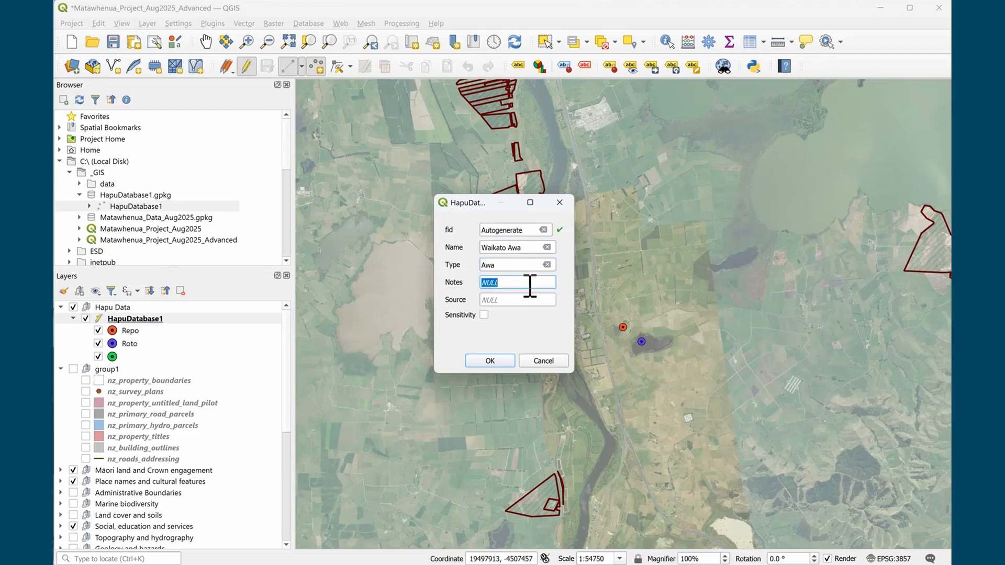
type("He Taniwha")
left_click(532, 299)
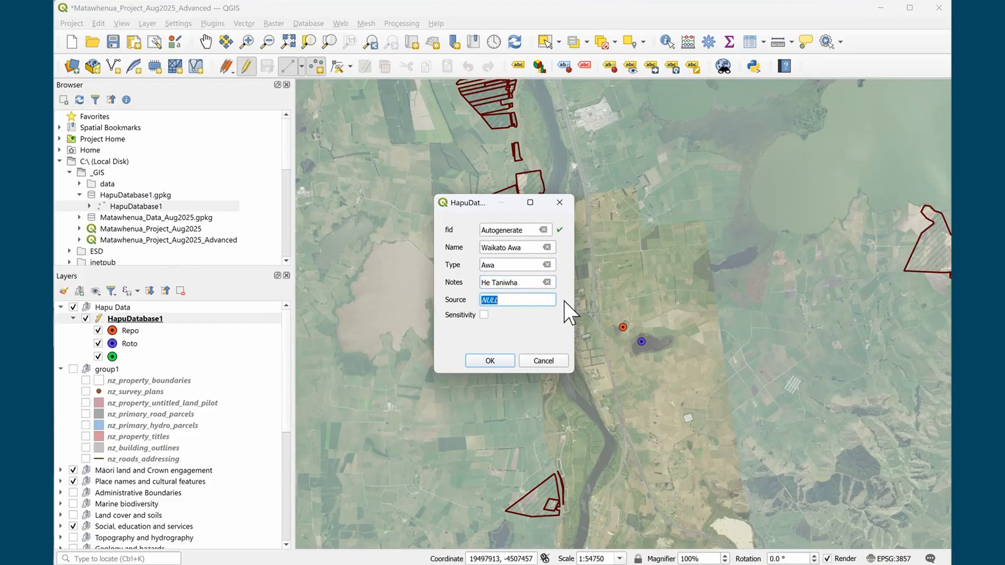
type("Hui")
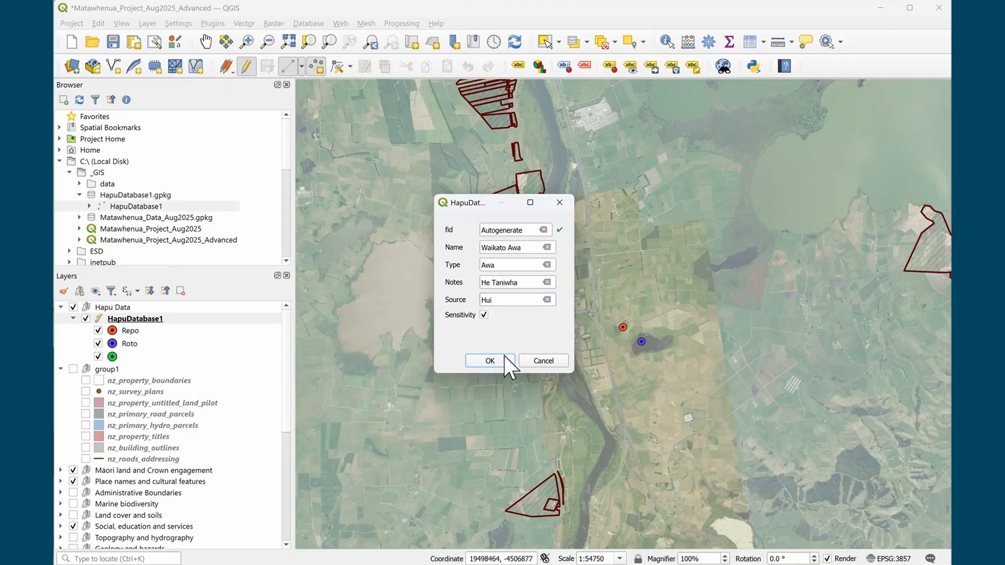
left_click(490, 360)
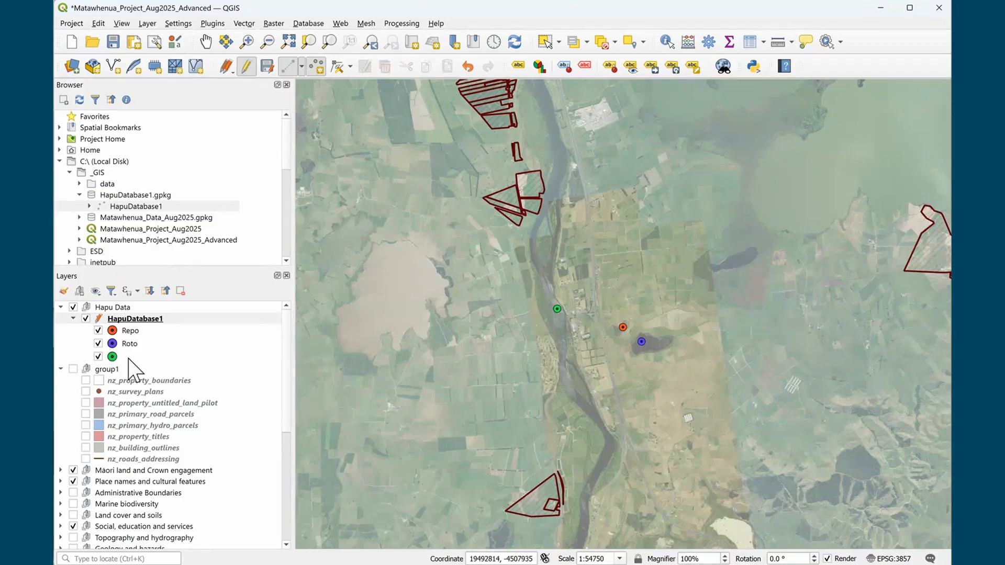
Save the pending edits of the HapuDatabase1 layer
right_click(151, 324)
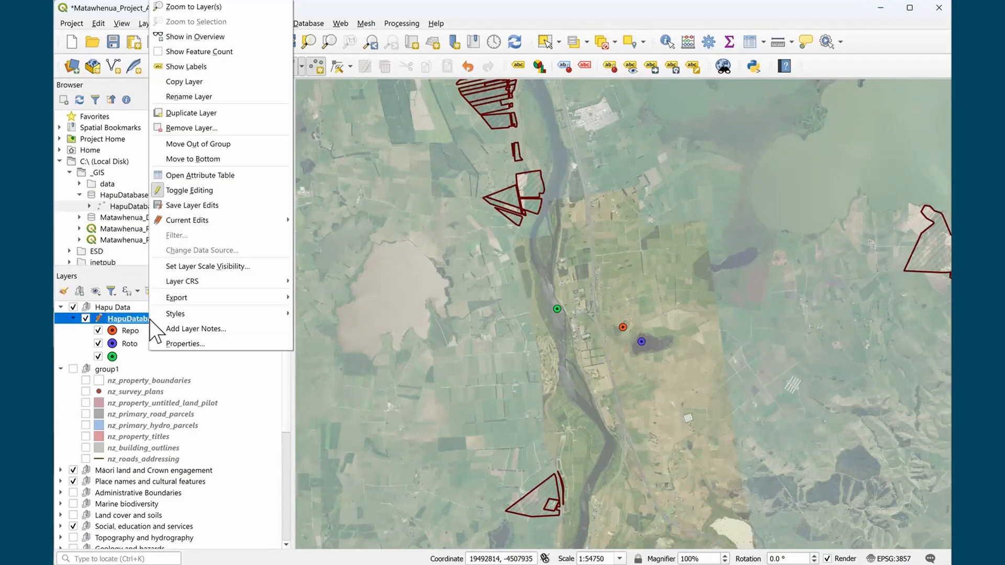
left_click(127, 271)
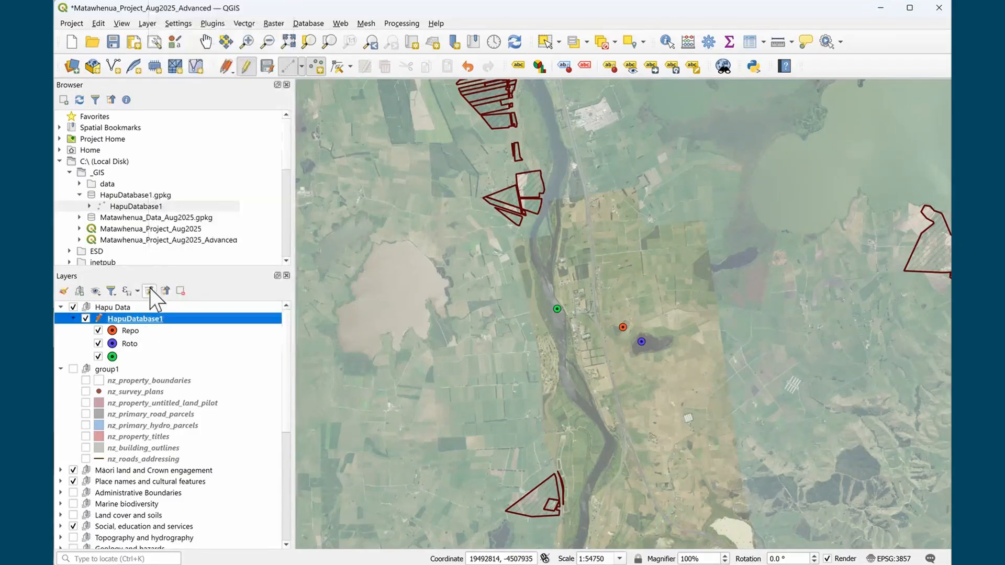
right_click(151, 316)
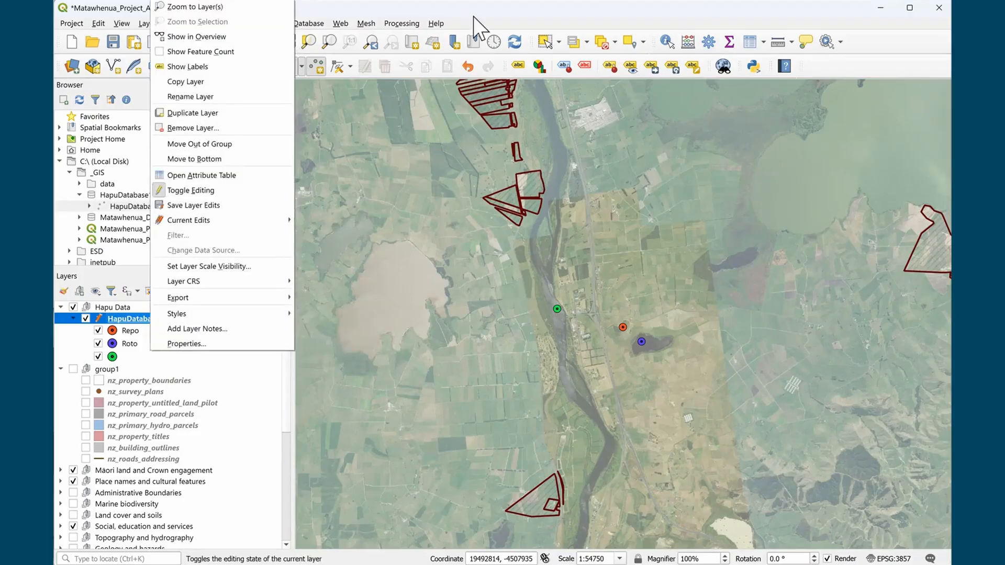
left_click(654, 12)
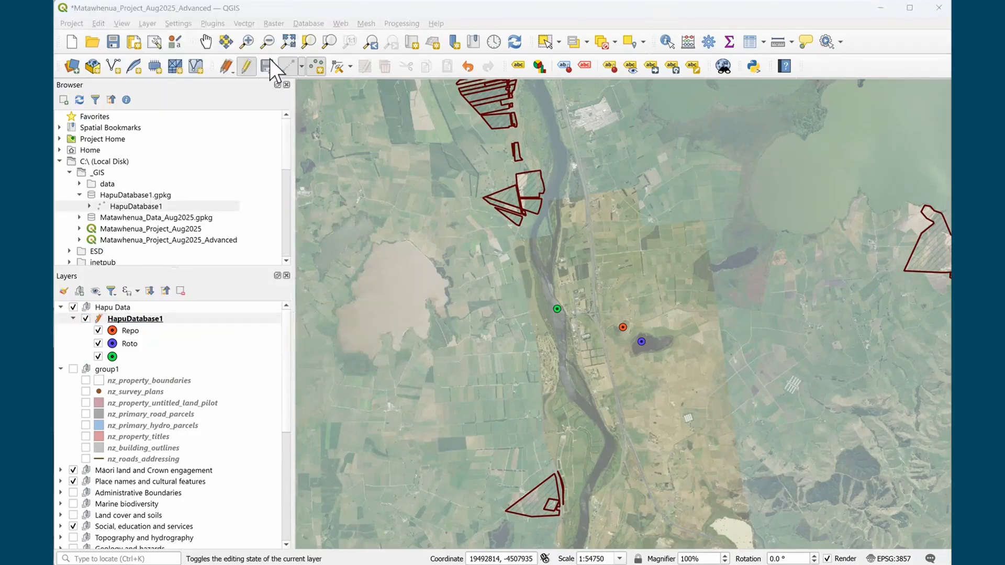
left_click(268, 62)
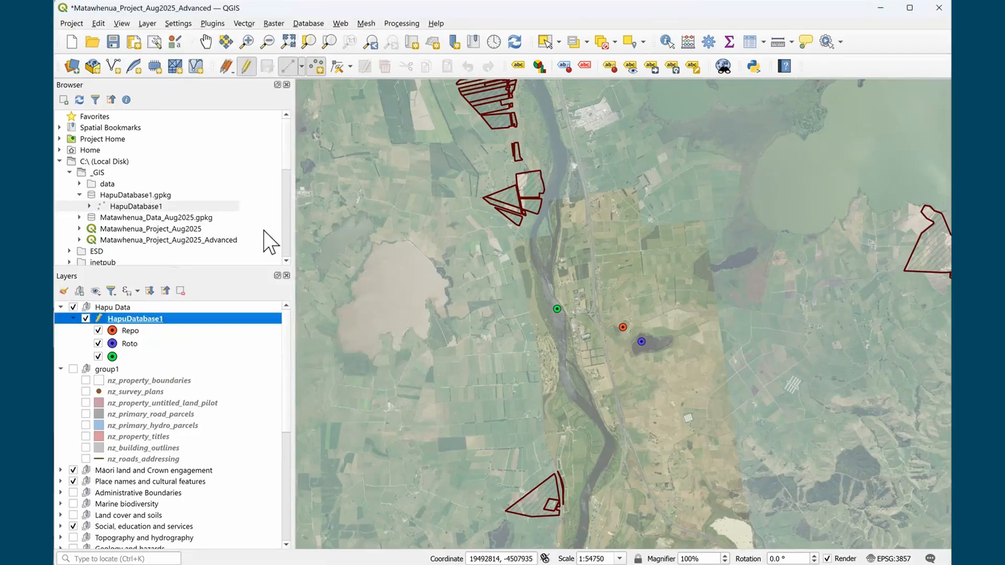
Look through the HapuDatabase1 layer properties, including Fields, Attributes Form, Joins, Actions, Auxiliary Storage and Metadata, then leave without changes
double_click(133, 321)
left_click_drag(329, 33, 506, 45)
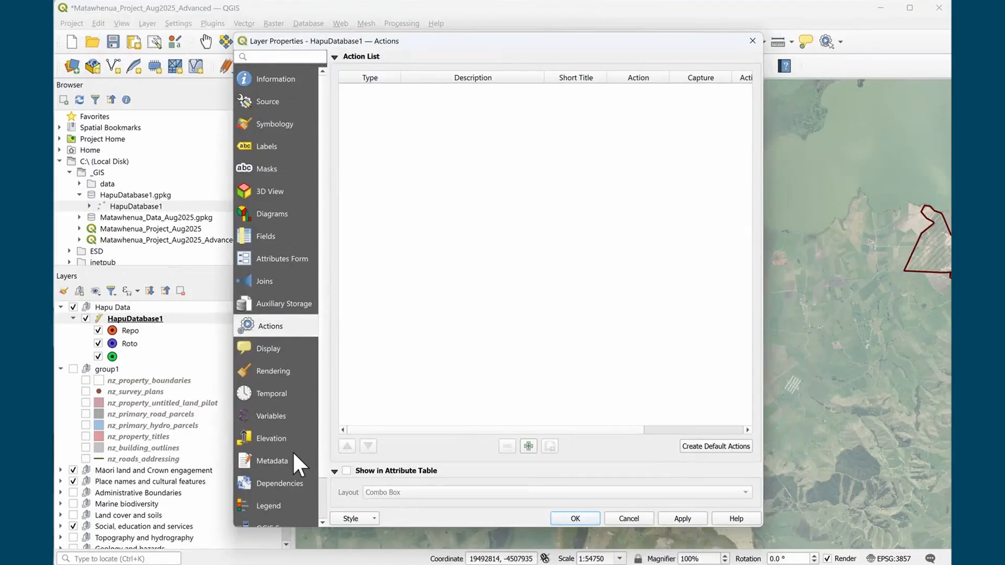
scroll(292, 460, "down", 1)
scroll(287, 471, "up", 1)
left_click(266, 237)
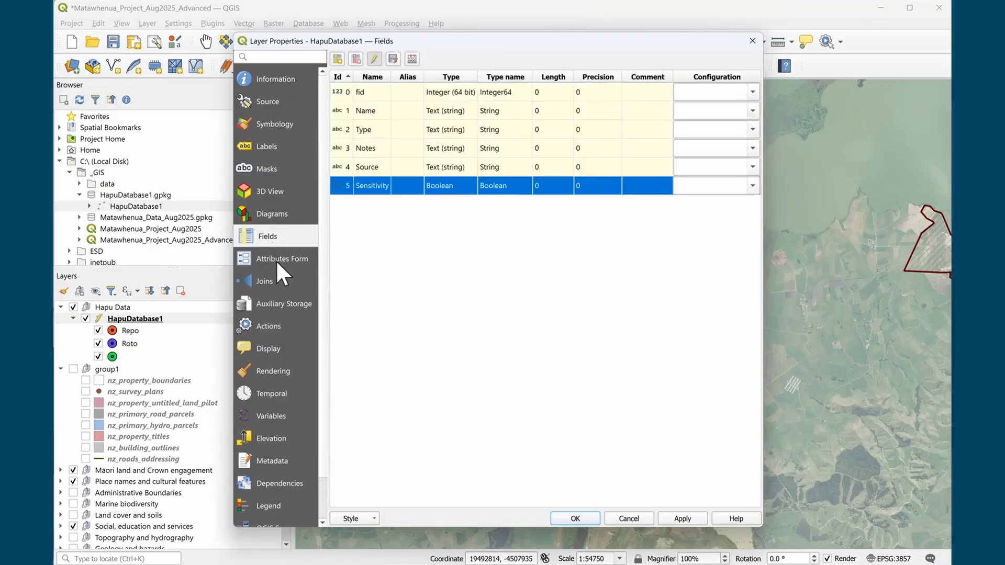
left_click(276, 259)
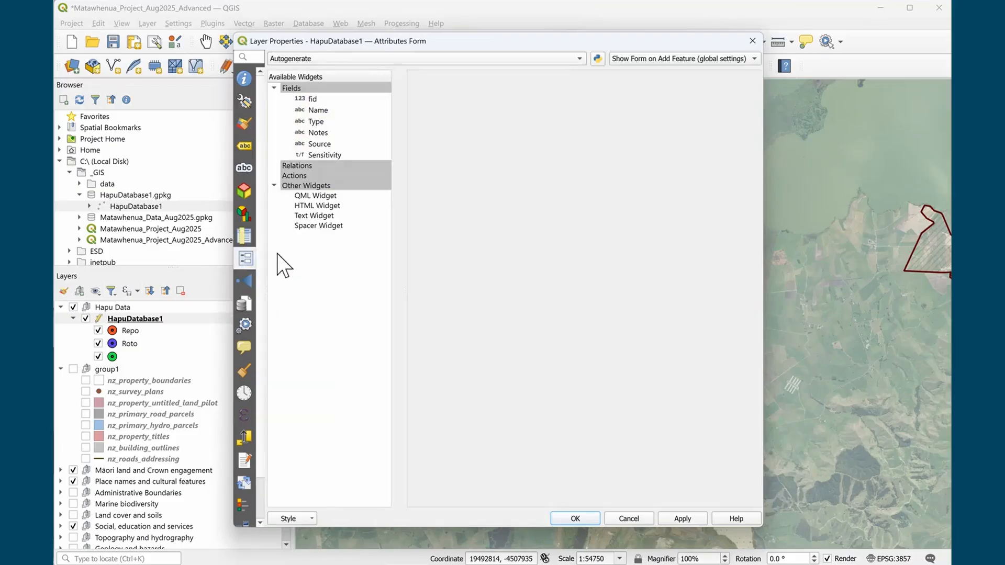
left_click(247, 281)
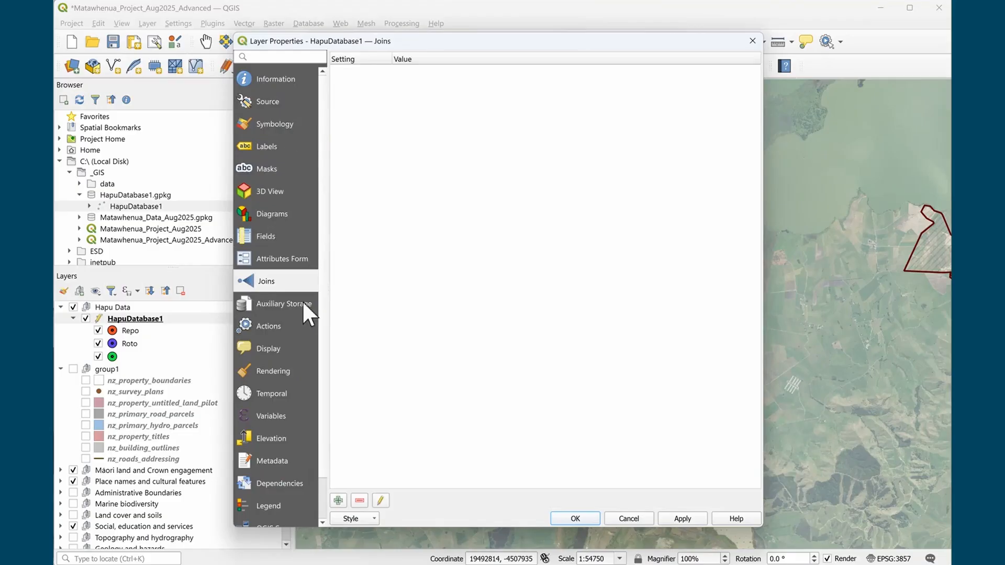
left_click(281, 326)
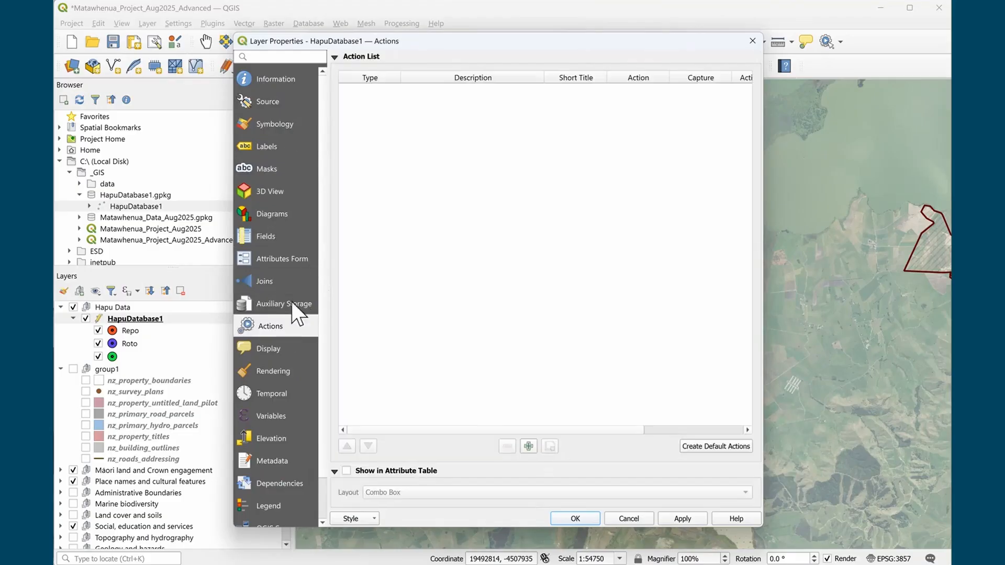
left_click(291, 303)
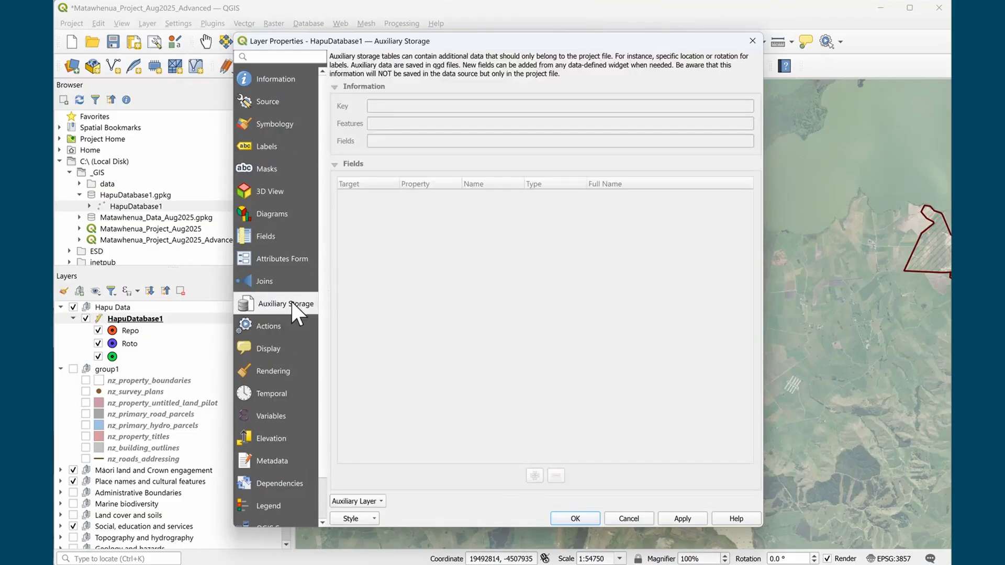
left_click(281, 414)
left_click(285, 459)
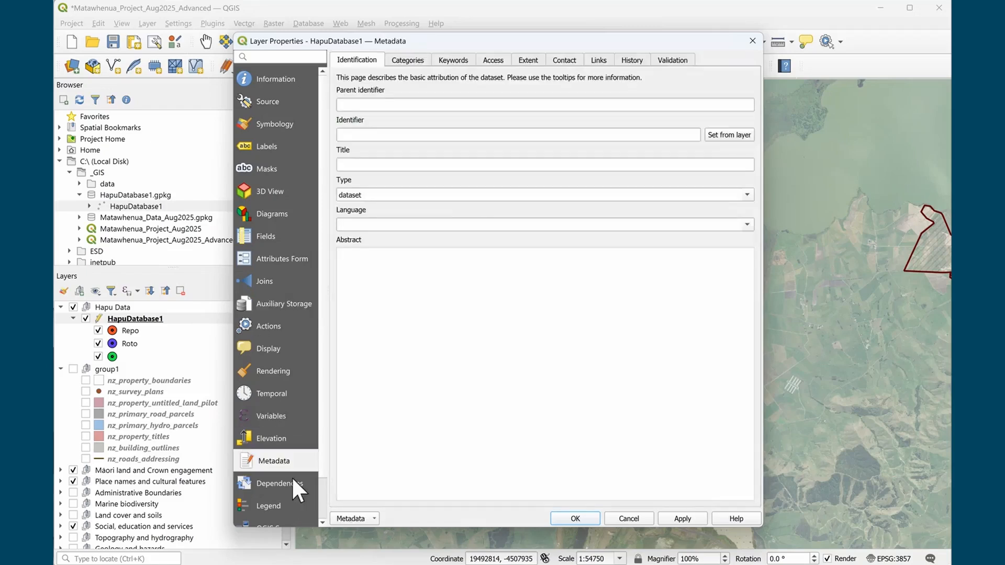
scroll(291, 476, "down", 1)
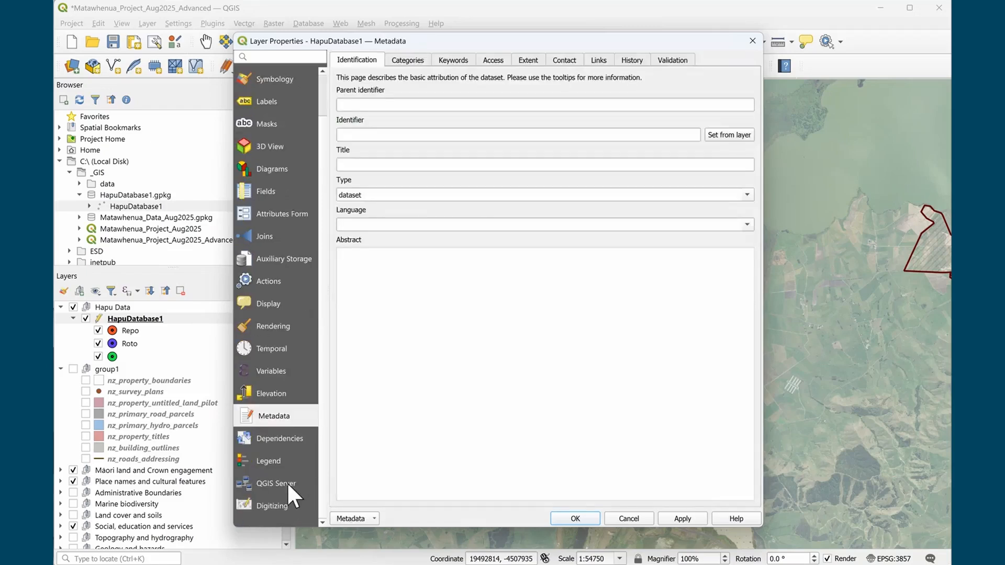
left_click(630, 518)
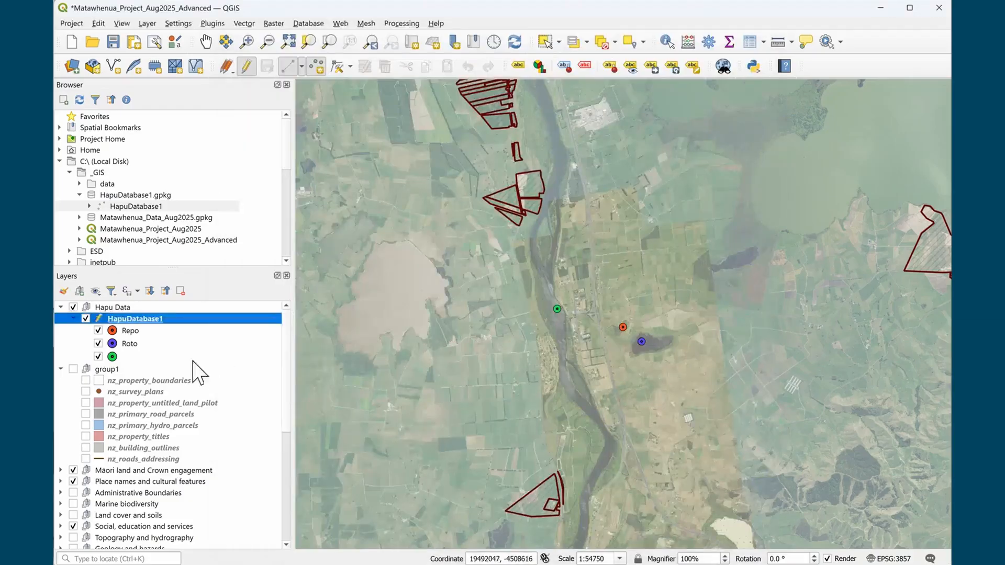
Hide the unlabelled green category of HapuDatabase1 that covers all other Type values
left_click(97, 357)
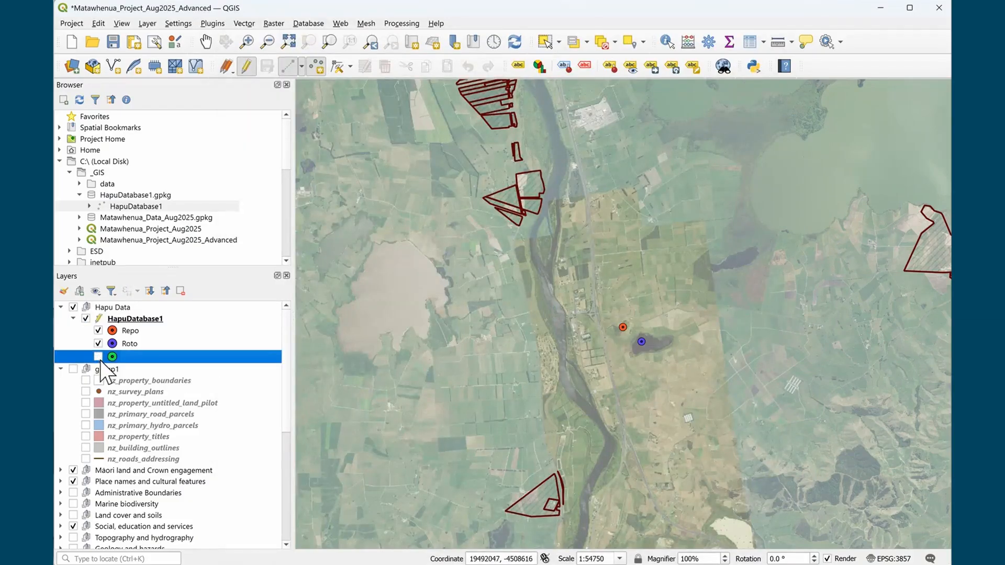
Stop editing the HapuDatabase1 layer, leaving its unlabelled green category hidden
left_click(99, 358)
left_click(99, 358)
left_click(247, 66)
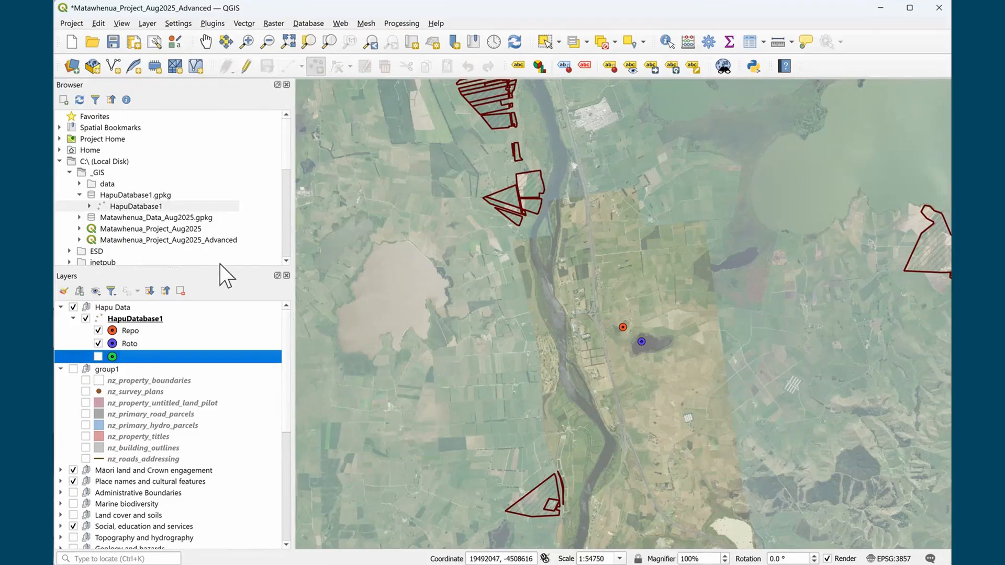
left_click(132, 318)
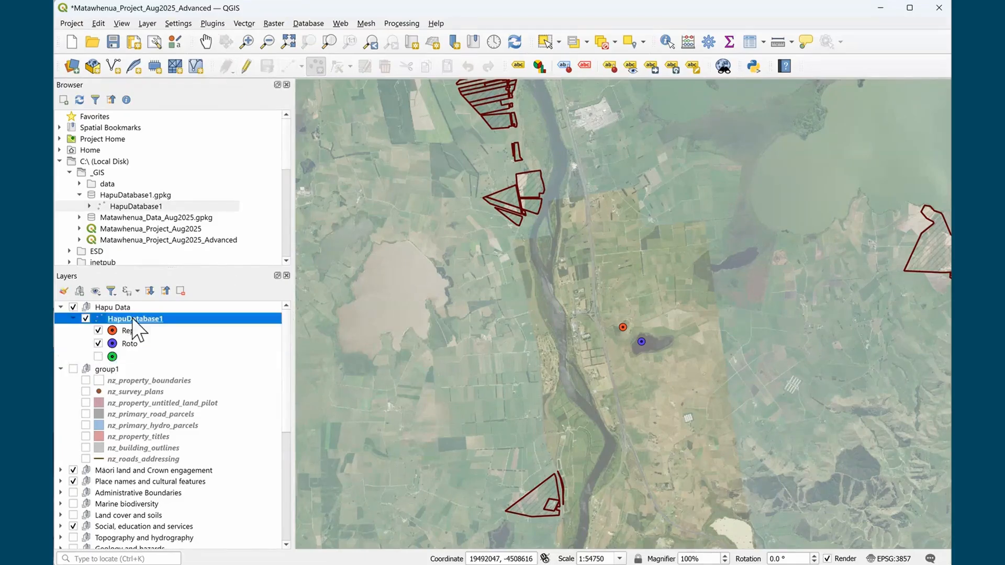
left_click(147, 196)
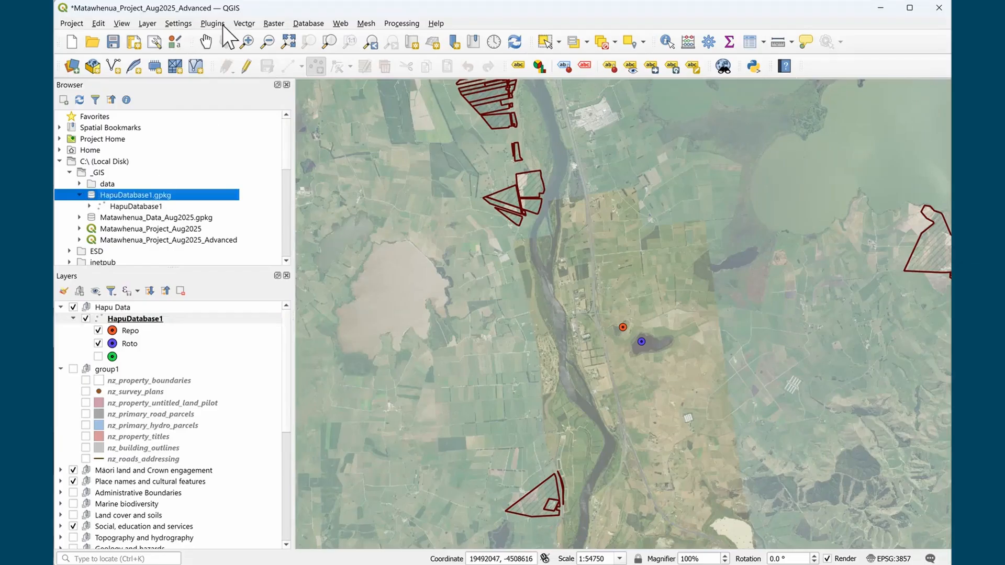
Start a new GeoPackage layer stored in a new database file HapuDatabase2.gpkg in the _GIS folder
left_click(147, 24)
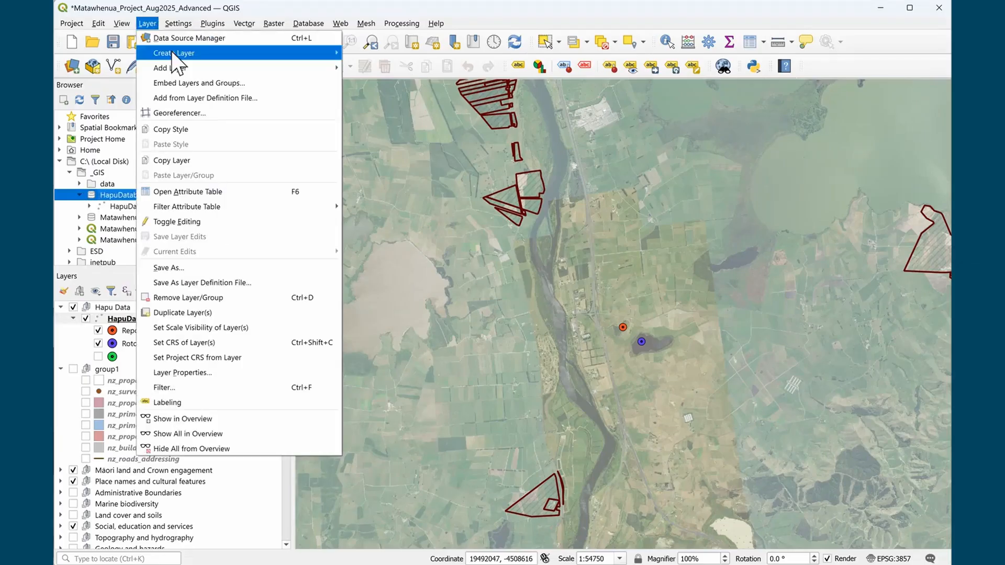
mouse_move(334, 50)
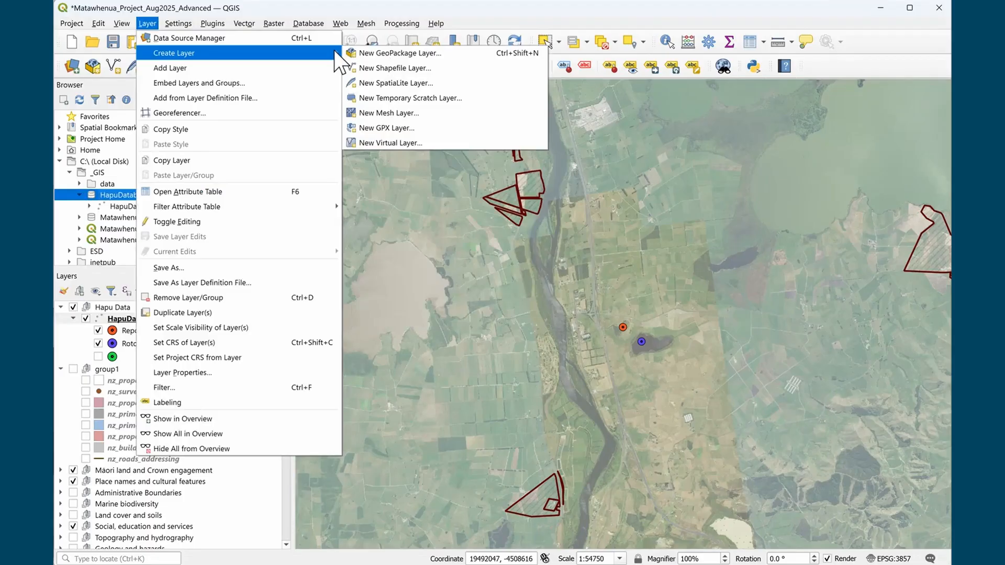
left_click(378, 50)
left_click(653, 73)
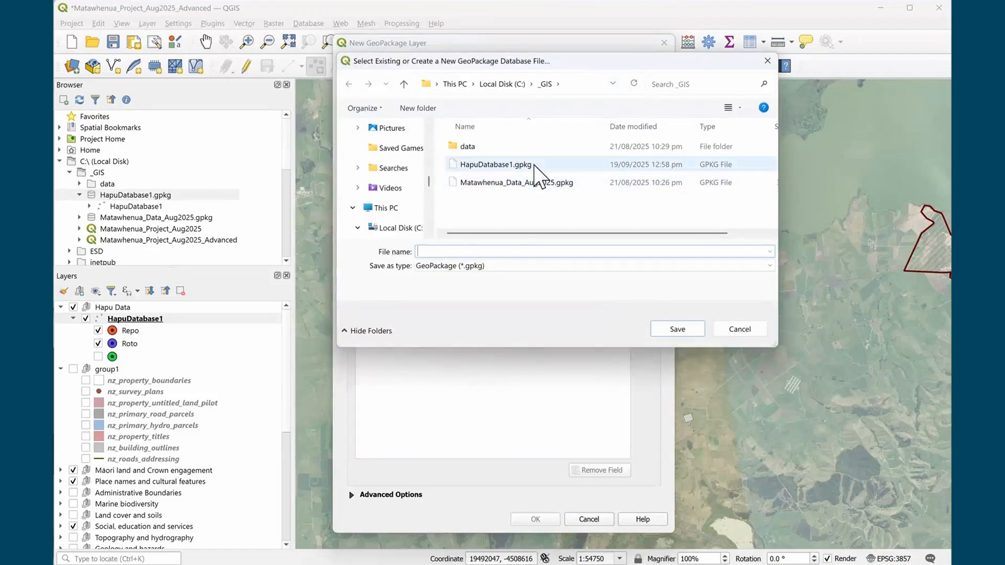
left_click(536, 165)
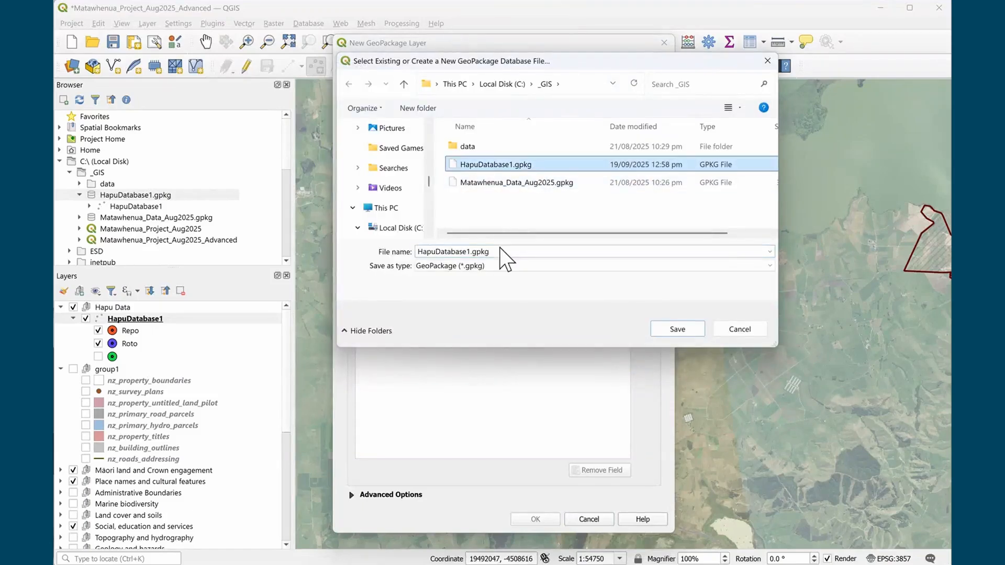
left_click(469, 251)
key("BackSpace")
type("2")
left_click(670, 329)
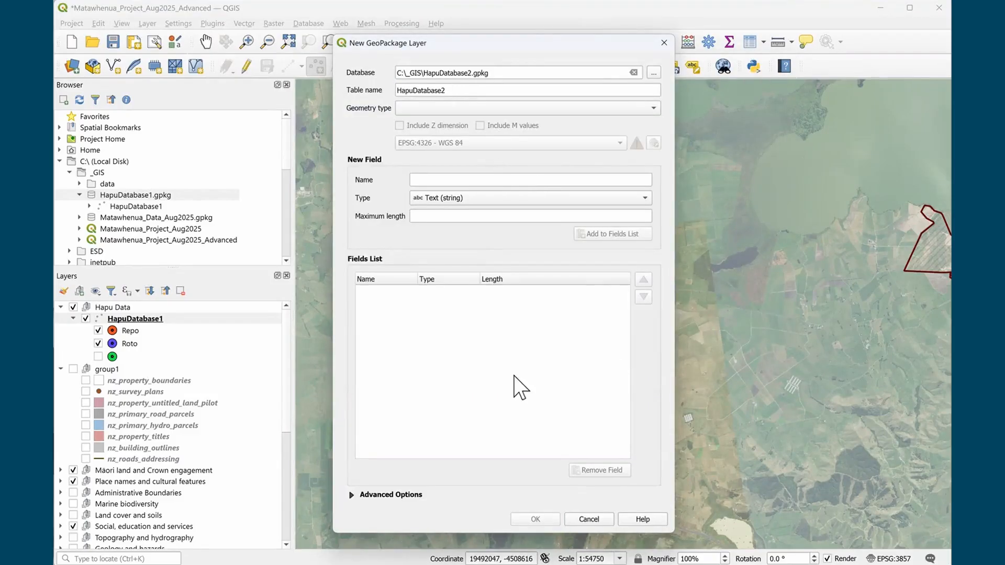
Set the new GeoPackage layer's geometry type to LineString
left_click_drag(673, 534, 747, 556)
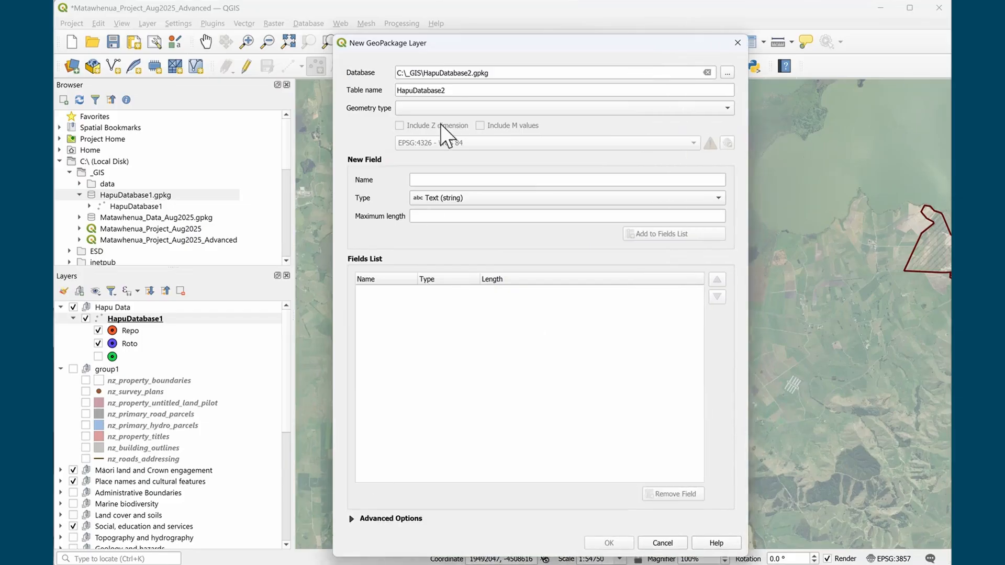
left_click(434, 110)
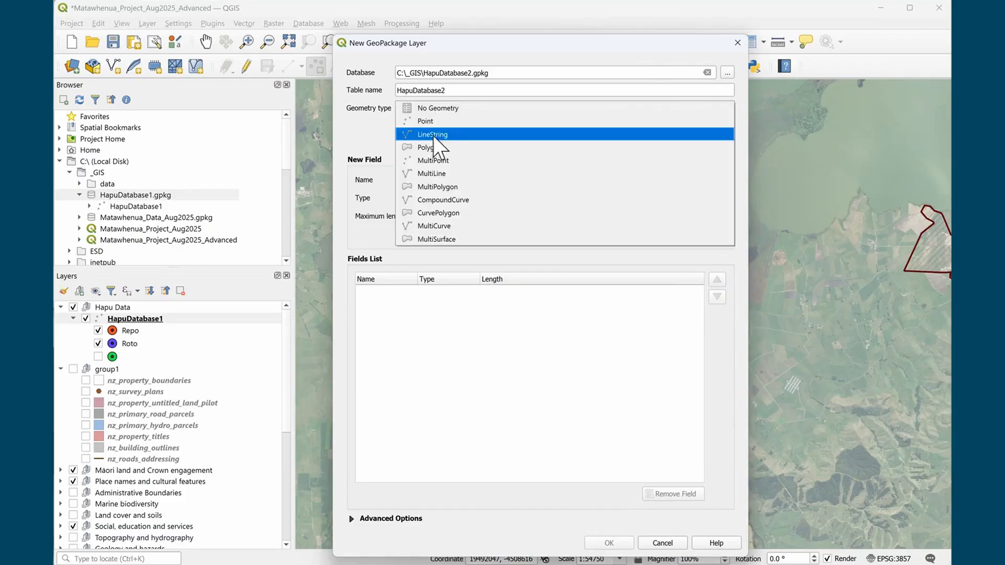
left_click(430, 134)
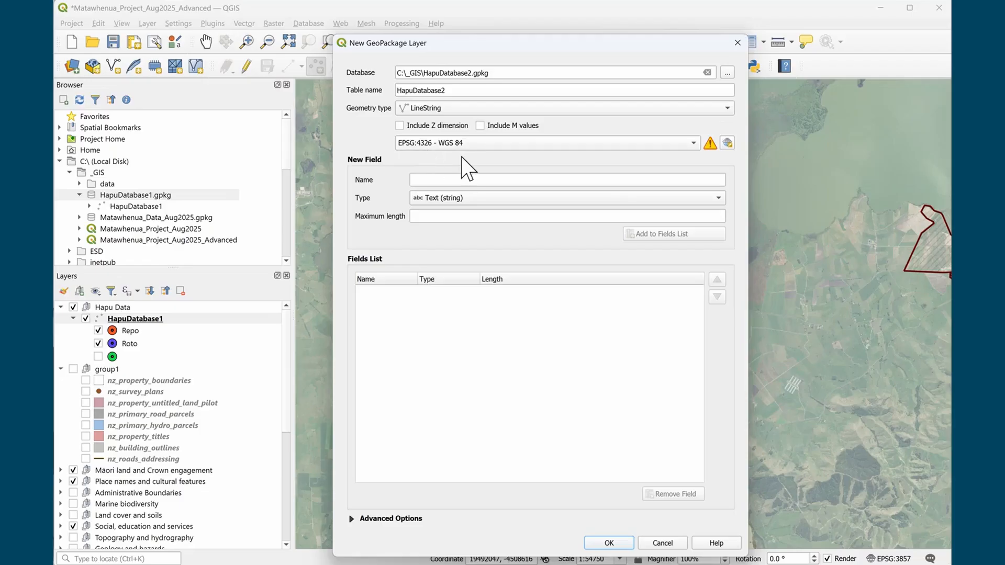
Add the text fields Nname, Type and Korero to the new layer's fields list
left_click(473, 179)
type("Nna")
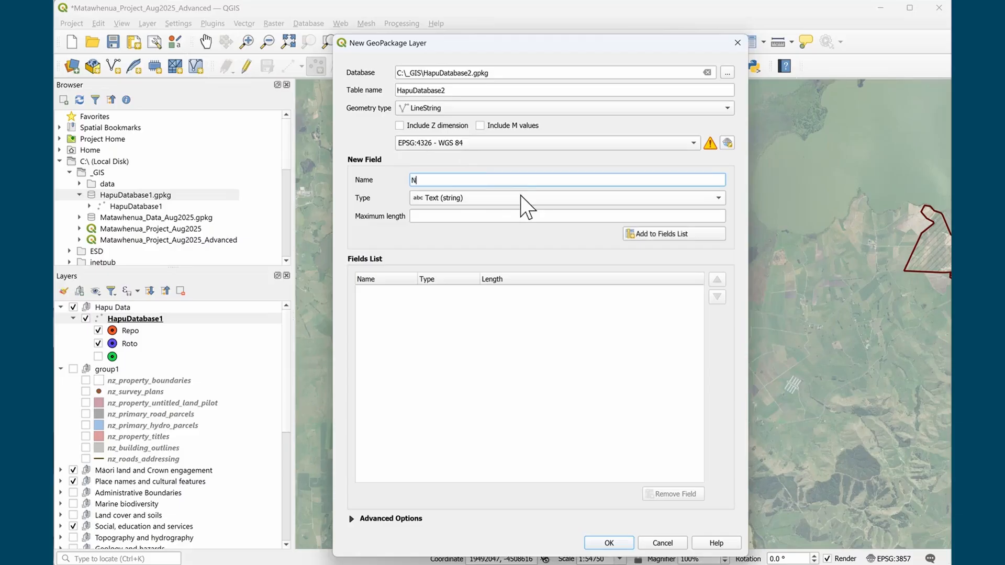
key("BackSpace")
key("BackSpace")
type("name")
left_click(662, 234)
type("Type")
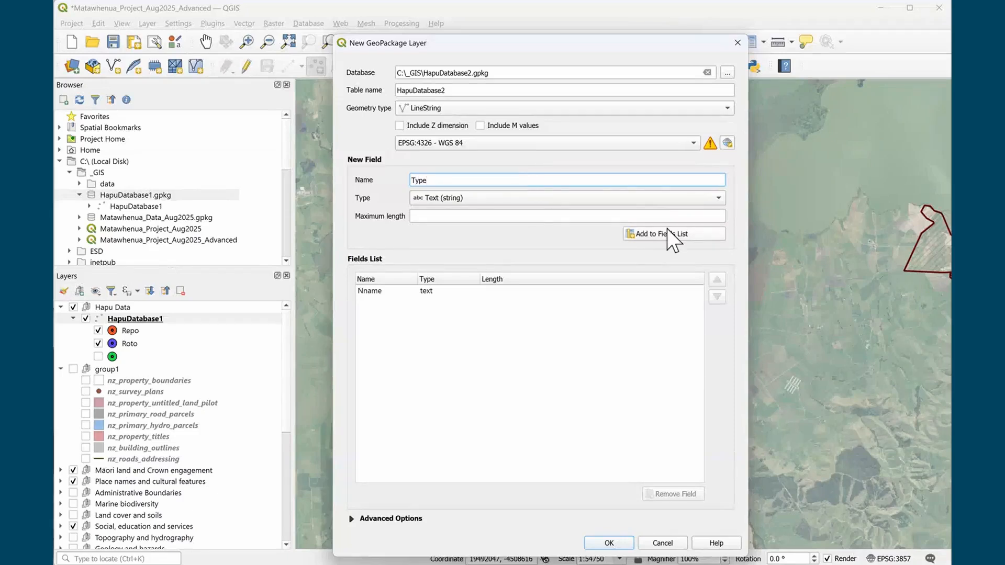
left_click(665, 231)
type("Korero")
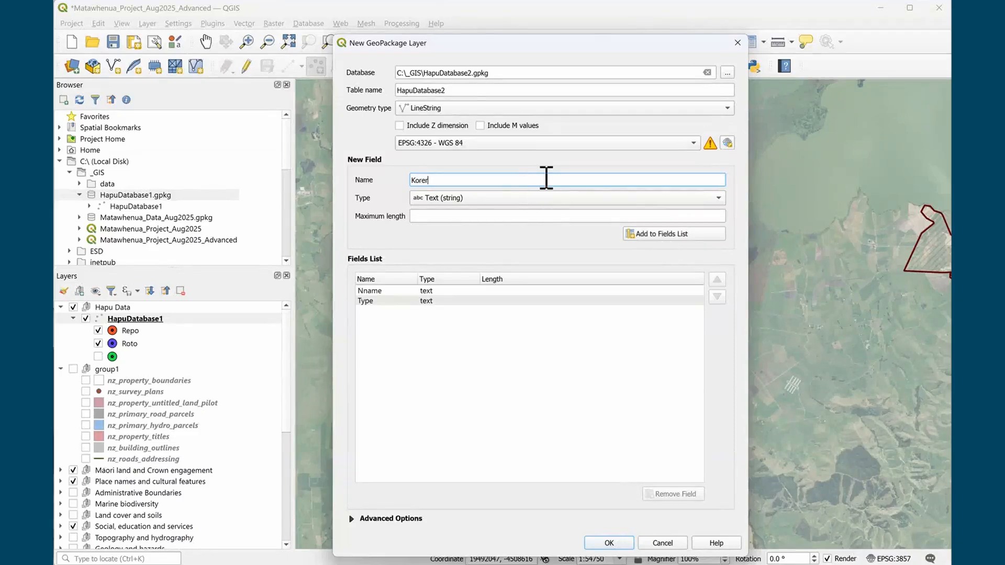
left_click(676, 231)
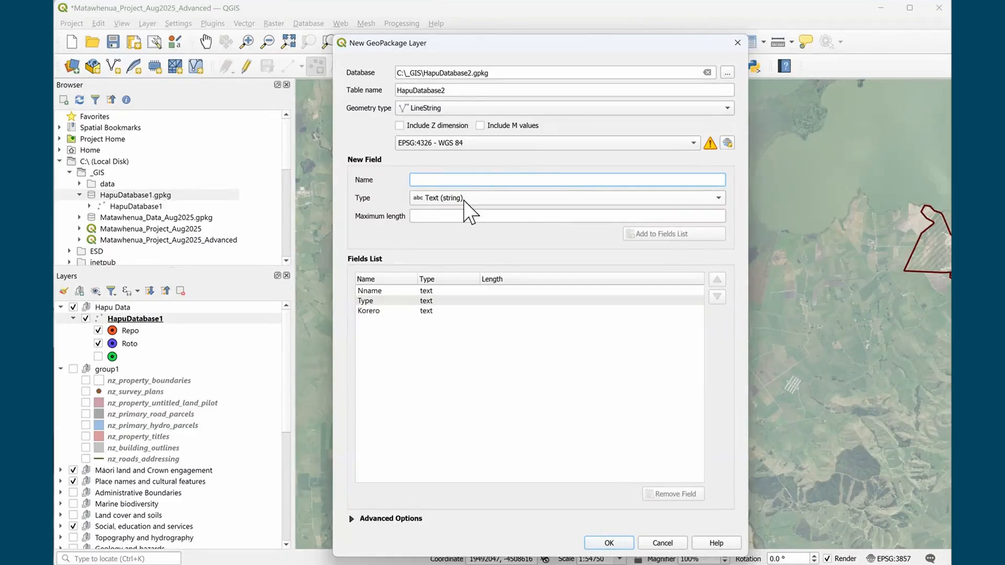
Add a Boolean field named Sensitive to the new layer's fields list
type("Sensiti")
left_click(500, 195)
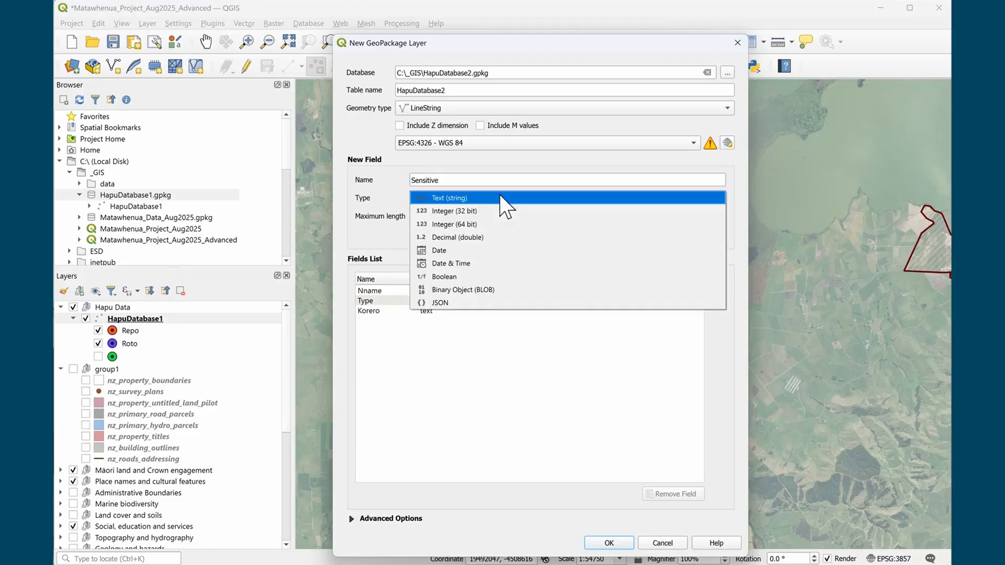
left_click(491, 273)
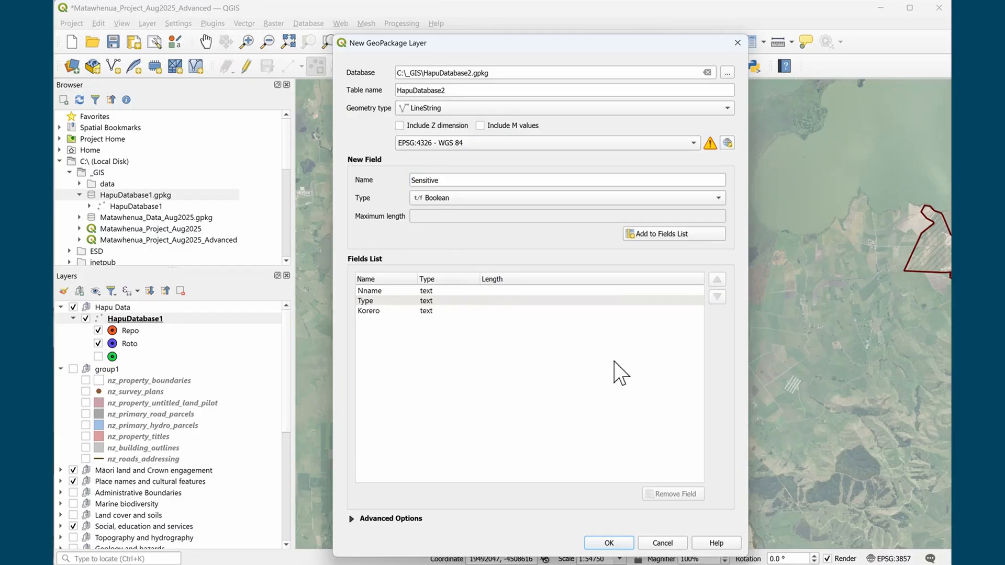
left_click(667, 234)
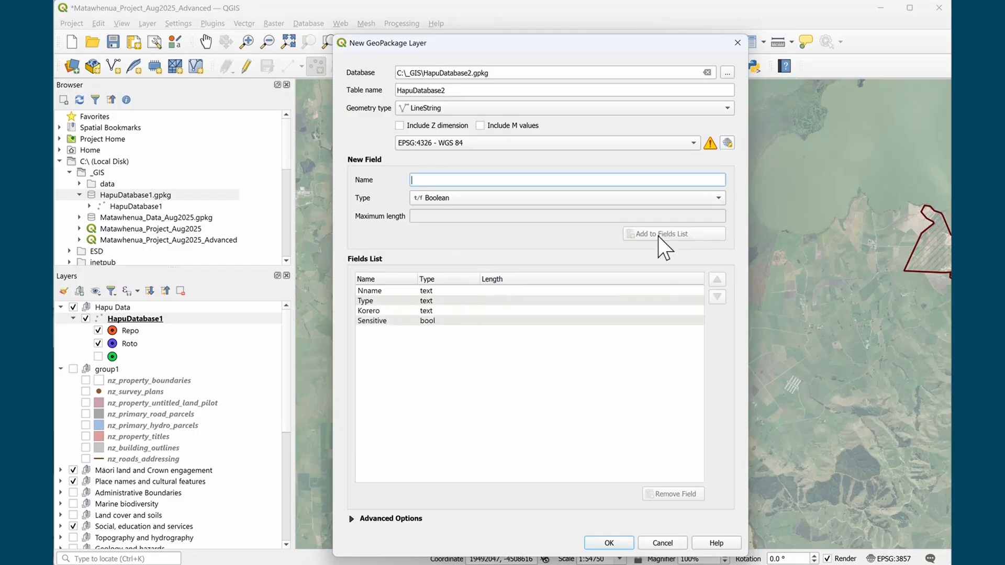
Add a Text (string) field named Current state to the new layer's fields list
left_click(521, 195)
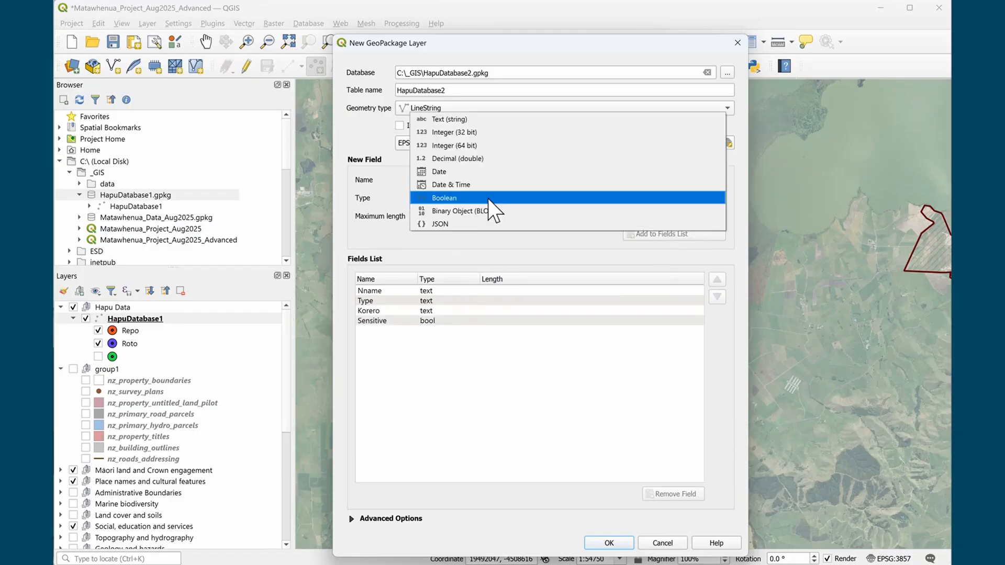
left_click(482, 118)
left_click(535, 181)
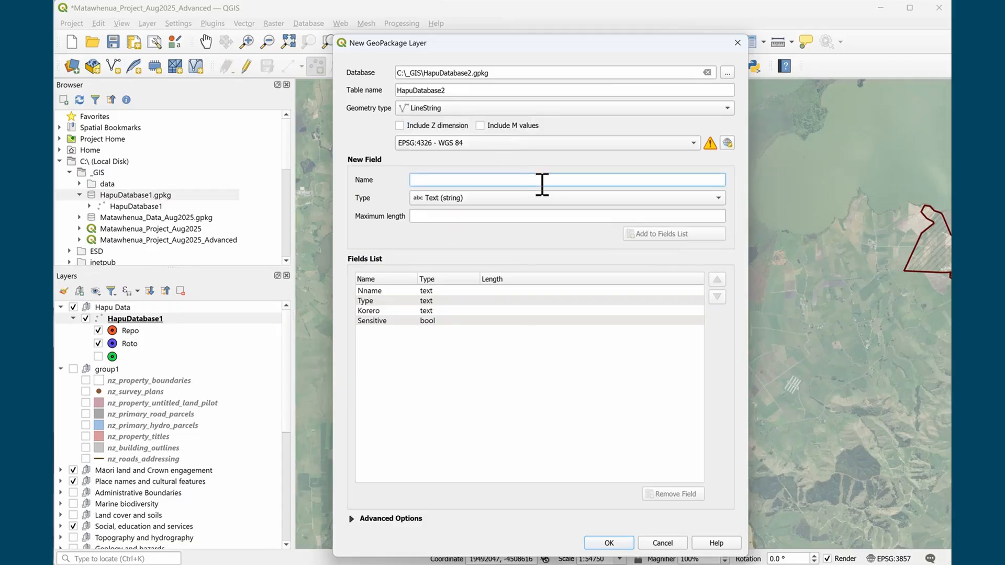
type("Current state")
left_click(662, 232)
type("Lin")
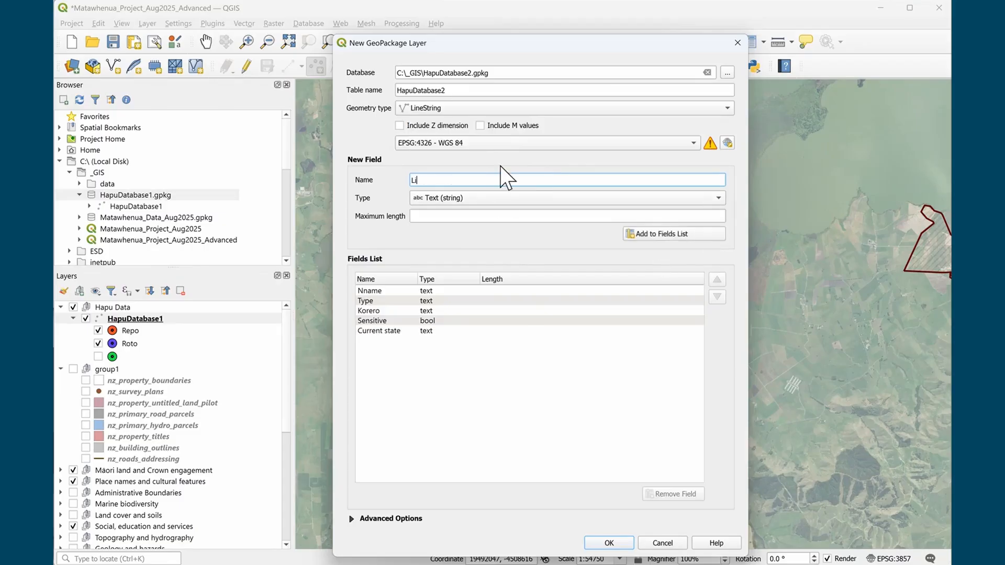
key("BackSpace")
key("BackSpace")
key("BackSpace")
Set the layer identifier to Paths_and_Lines in the advanced options and create the layer
left_click(352, 518)
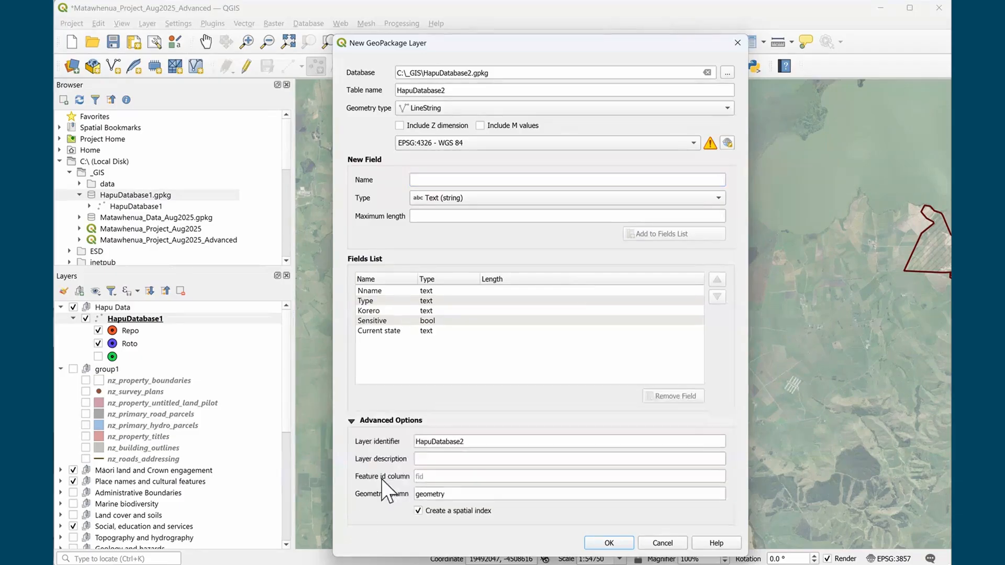
left_click(480, 445)
key("ctrl+a")
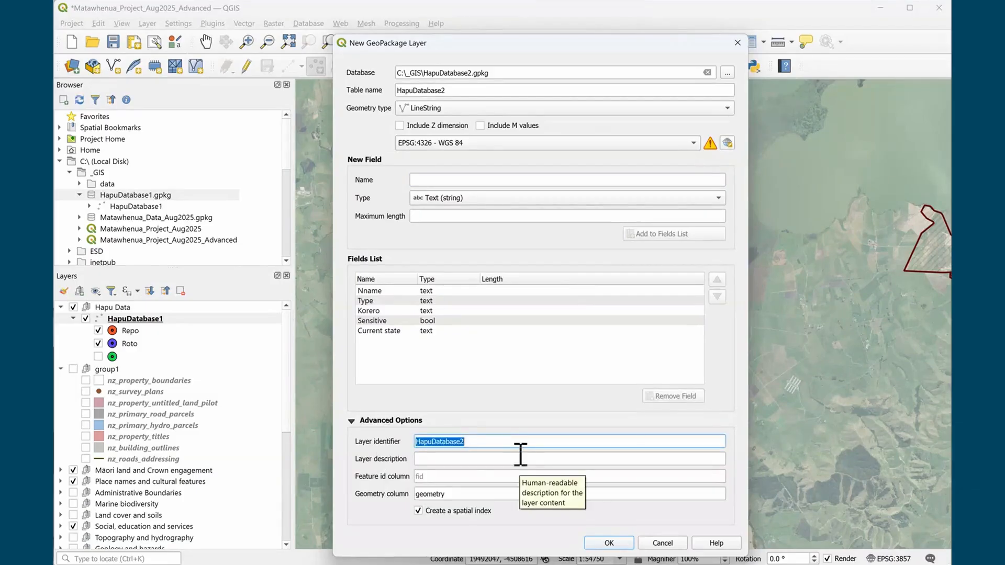
type("Paths and Lines")
key("BackSpace")
type("_")
key("BackSpace")
type("_")
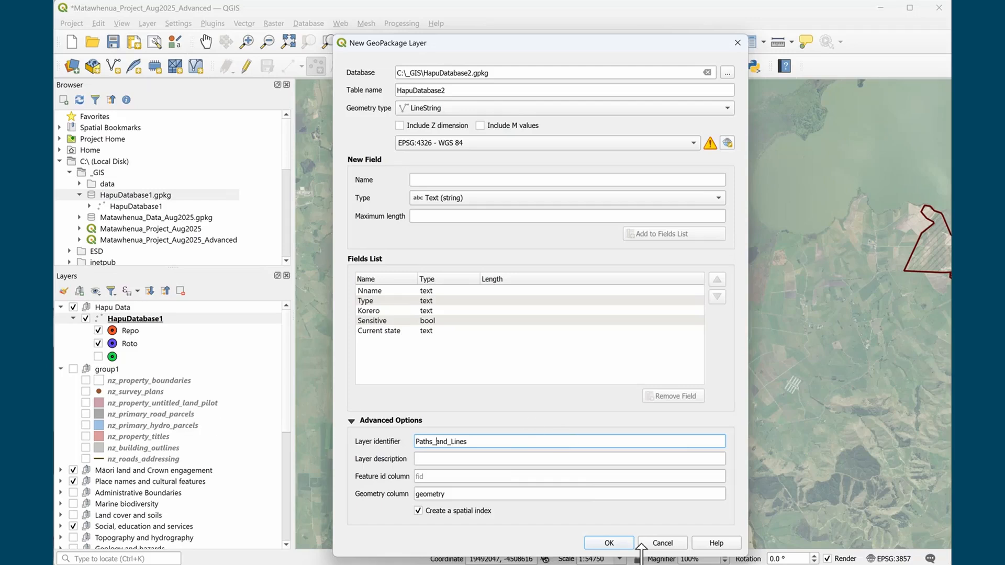
left_click(616, 547)
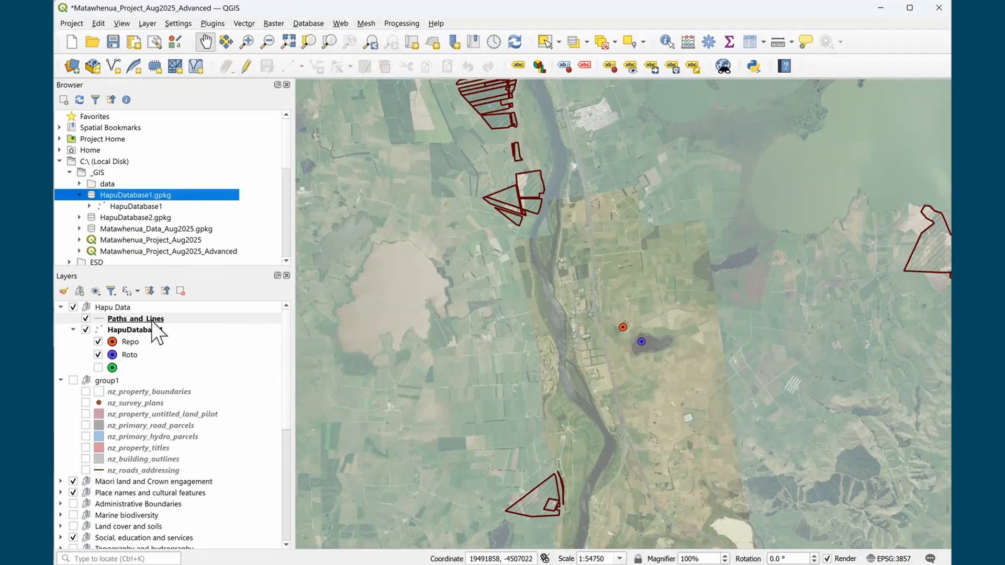
Refresh the data folder in the Browser and expand HapuDatabase2.gpkg to examine its contents
left_click(90, 207)
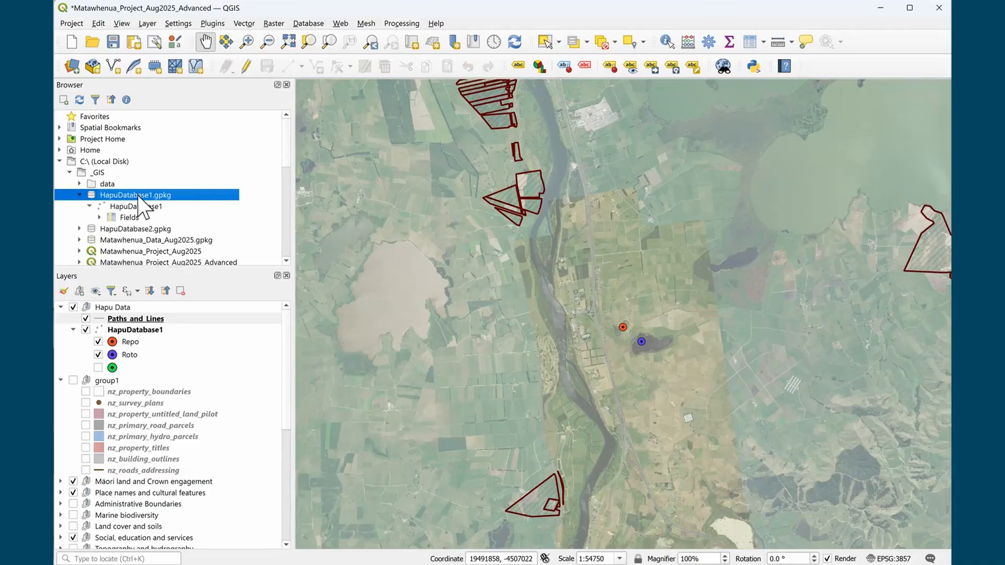
right_click(124, 190)
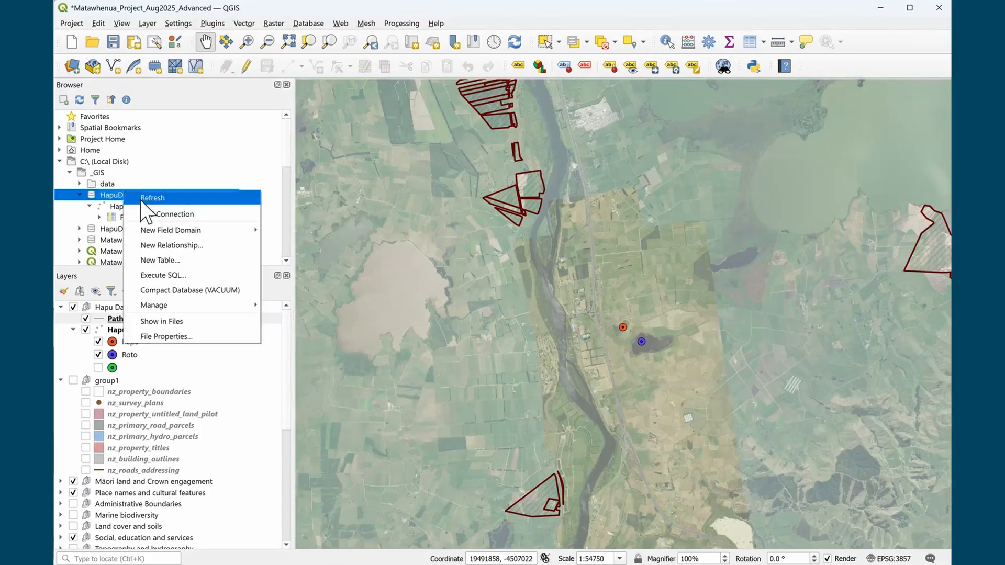
key("Escape")
left_click(100, 182)
right_click(100, 181)
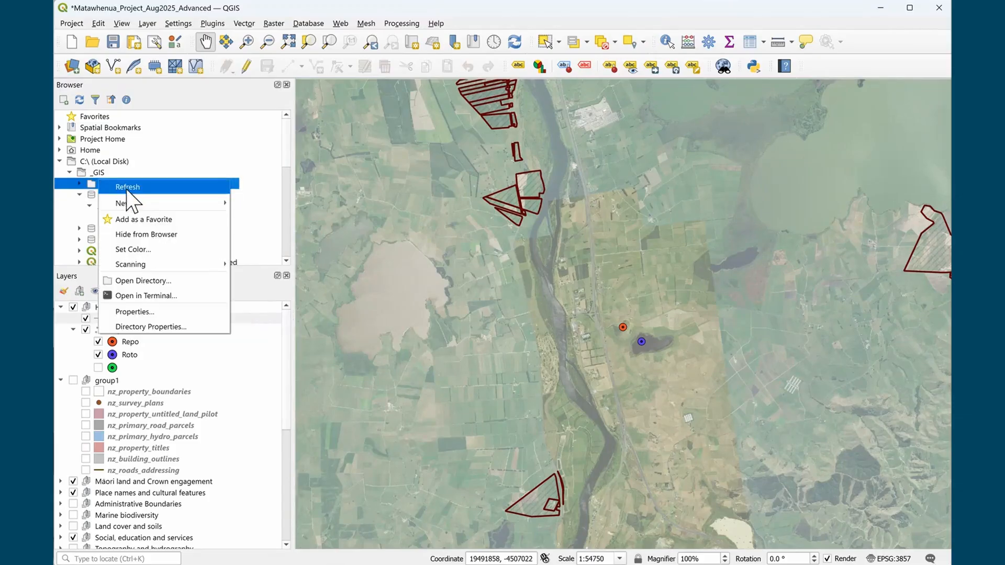
left_click(127, 187)
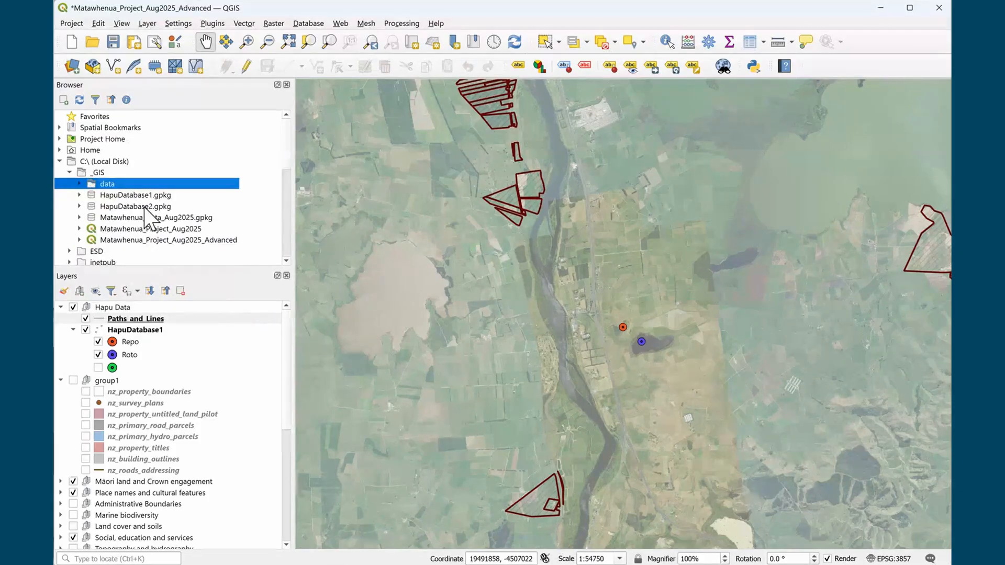
left_click(78, 206)
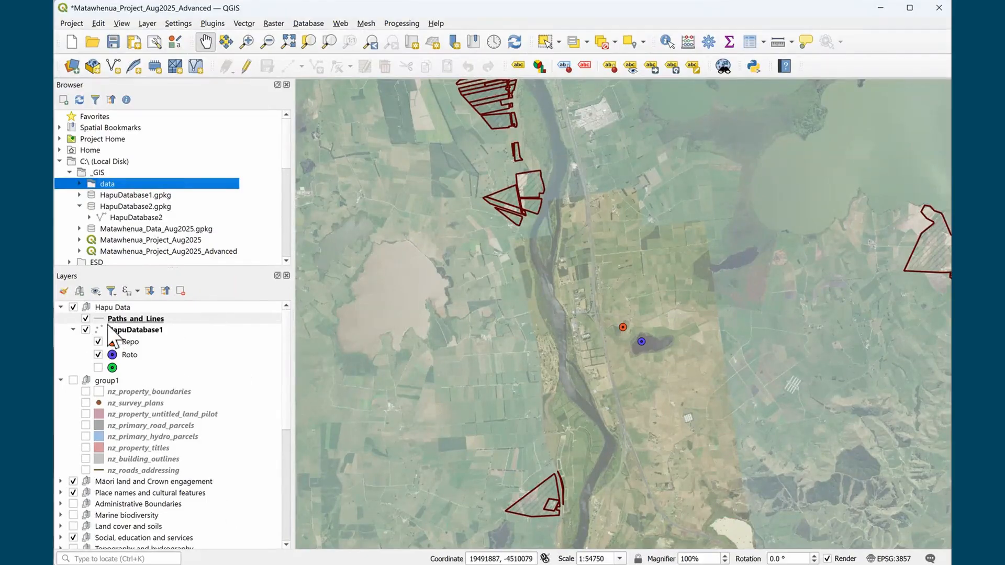
Hide the HapuDatabase1 layer and enable editing on the Paths_and_Lines layer
left_click(157, 318)
left_click(86, 329)
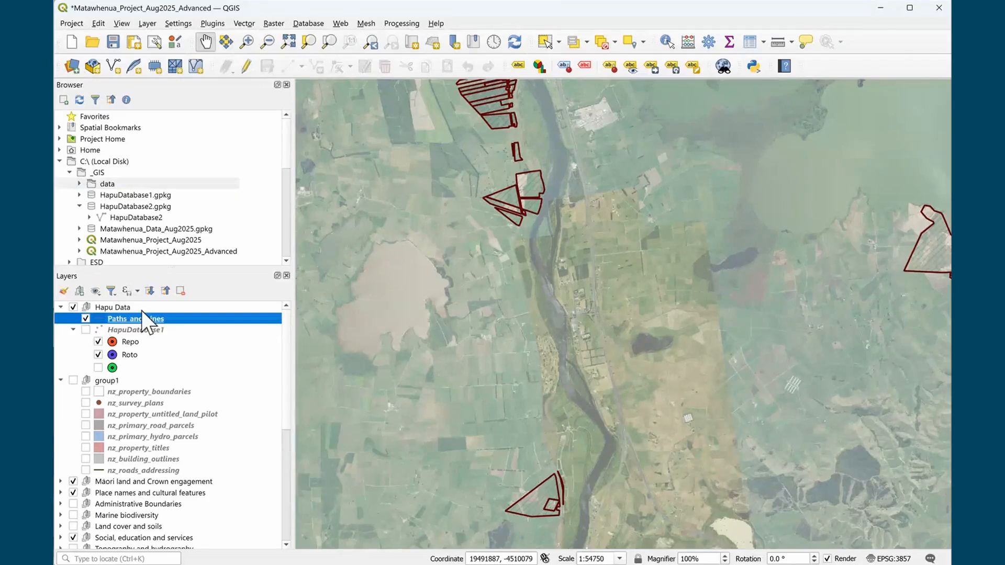
left_click(249, 73)
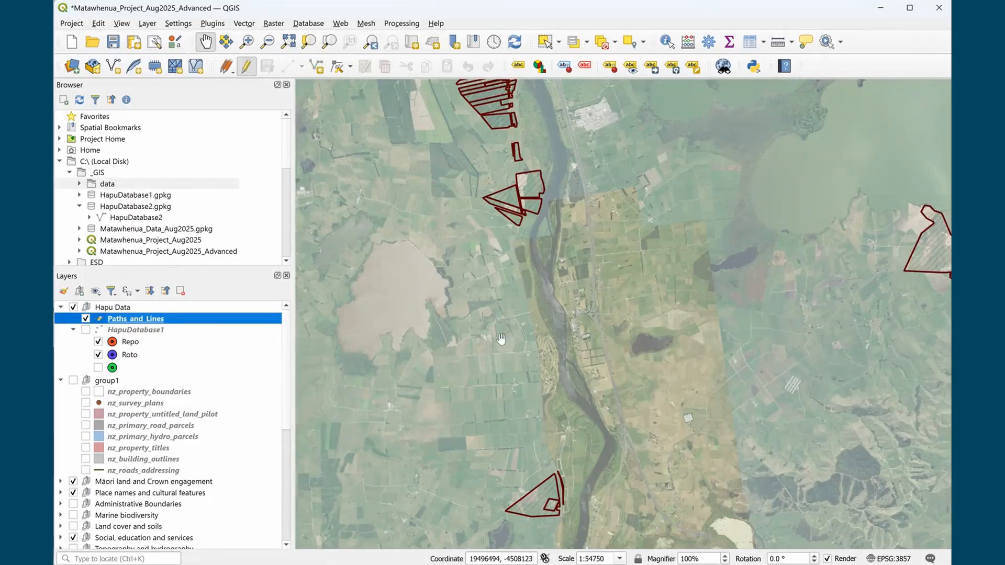
Draw a line feature from the western edge of the small lake, past the wetland and across the highway to the river
scroll(649, 336, "up", 1)
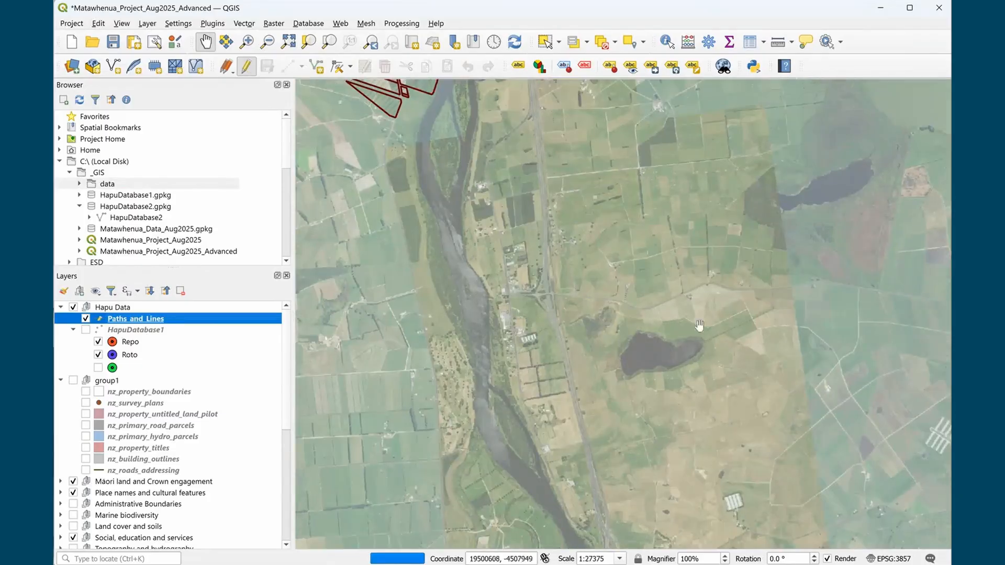
left_click(319, 66)
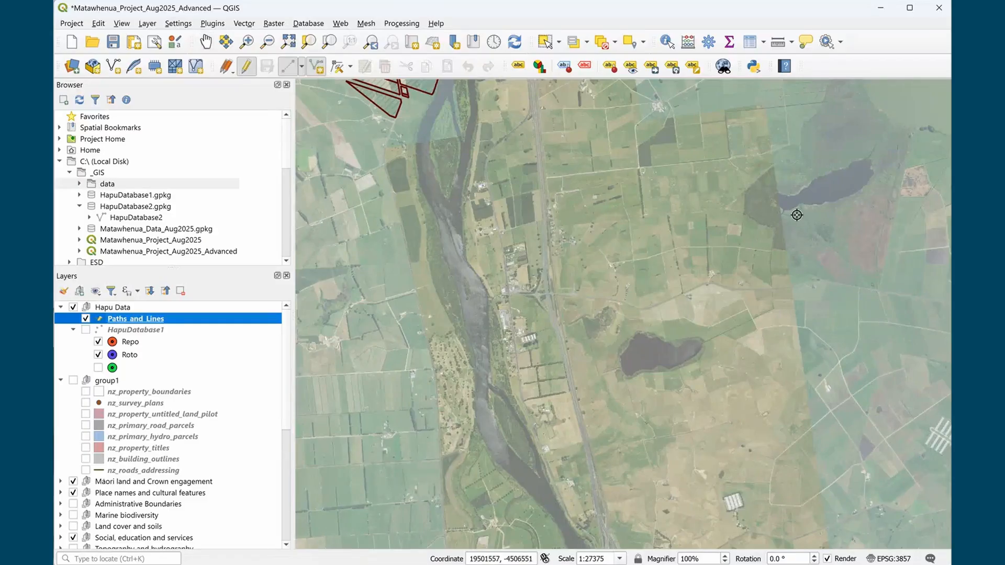
left_click(625, 367)
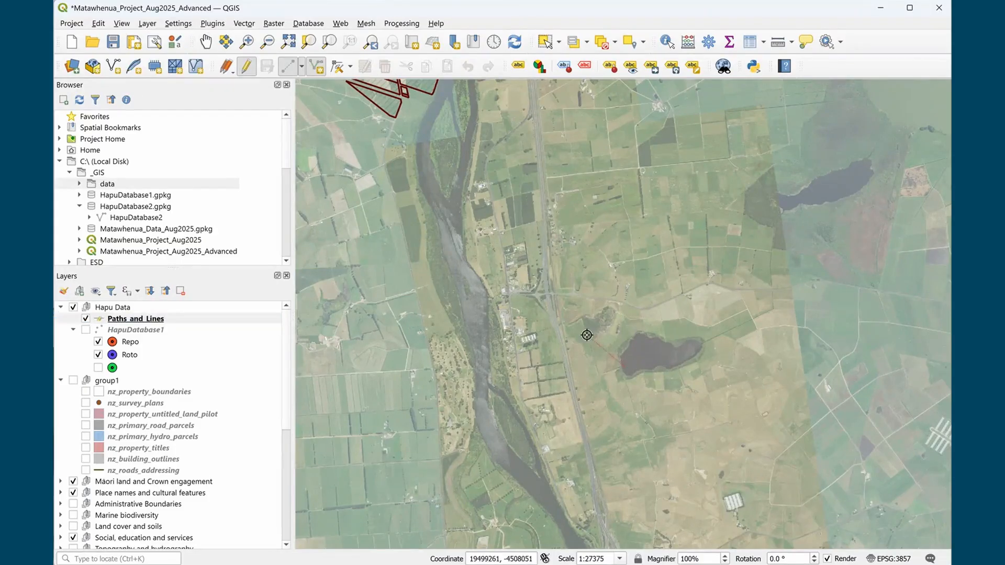
left_click(591, 325)
left_click(546, 324)
left_click(507, 304)
right_click(484, 292)
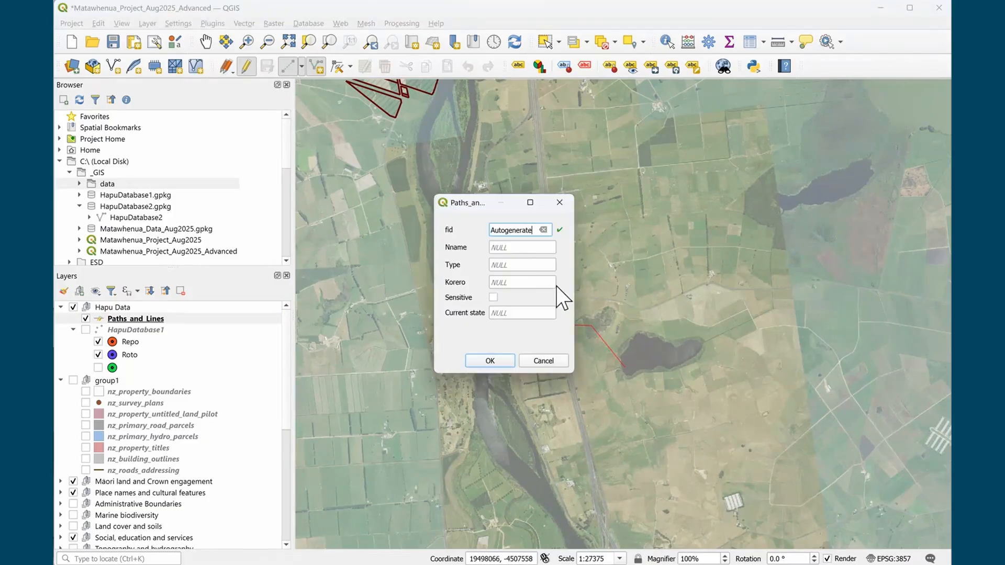
Fill in the new line's attributes with Nname Path 1 and Type Hikoi
left_click(524, 249)
double_click(535, 249)
type("Path 1")
left_click(534, 264)
double_click(537, 268)
type("Hikoi")
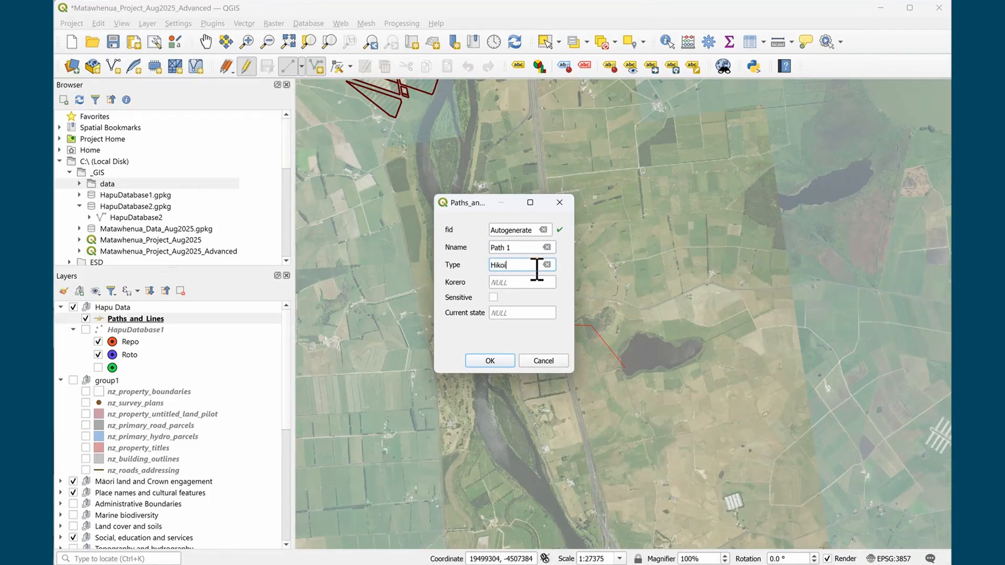
Enter the Korero text "Historical outlet of Lake Ohinewai, now impacted by articifical drains" for Path 1
left_click(535, 283)
type("Historica")
type("l outlet of")
type(" Lake Ohinewa")
type("i, now")
type(" in")
type("pacted by")
type(" artifica")
type("l draings")
key("ctrl+shift+Left")
type("drains")
Mark Path 1 as sensitive, set its Current state to Poor and accept the attribute form
left_click(512, 313)
type("Poor")
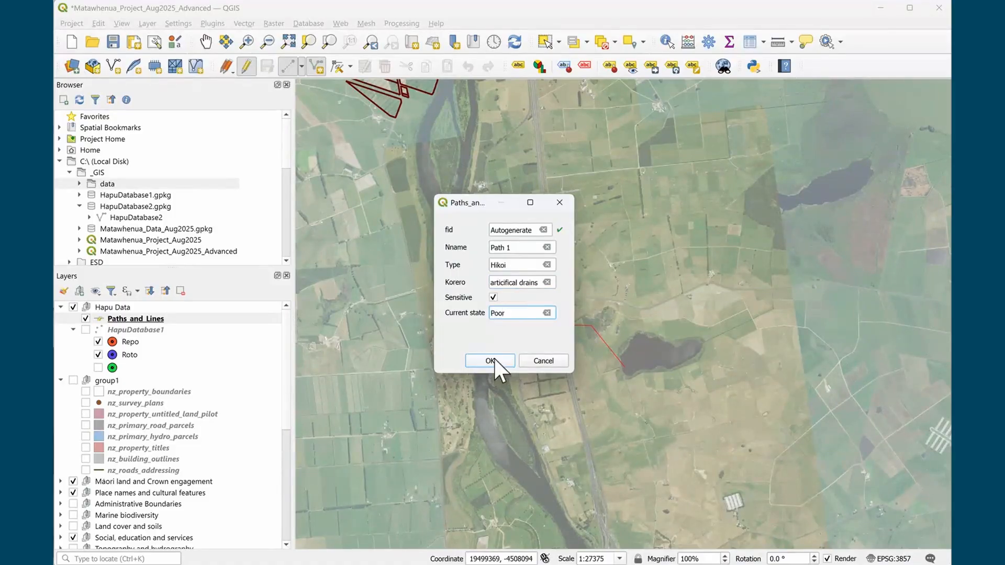
left_click(494, 359)
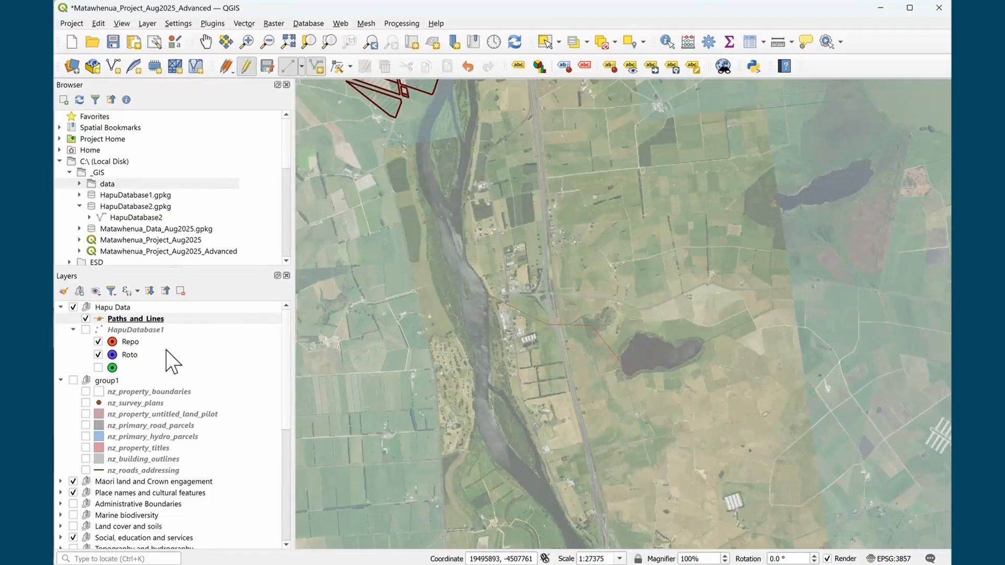
left_click(143, 320)
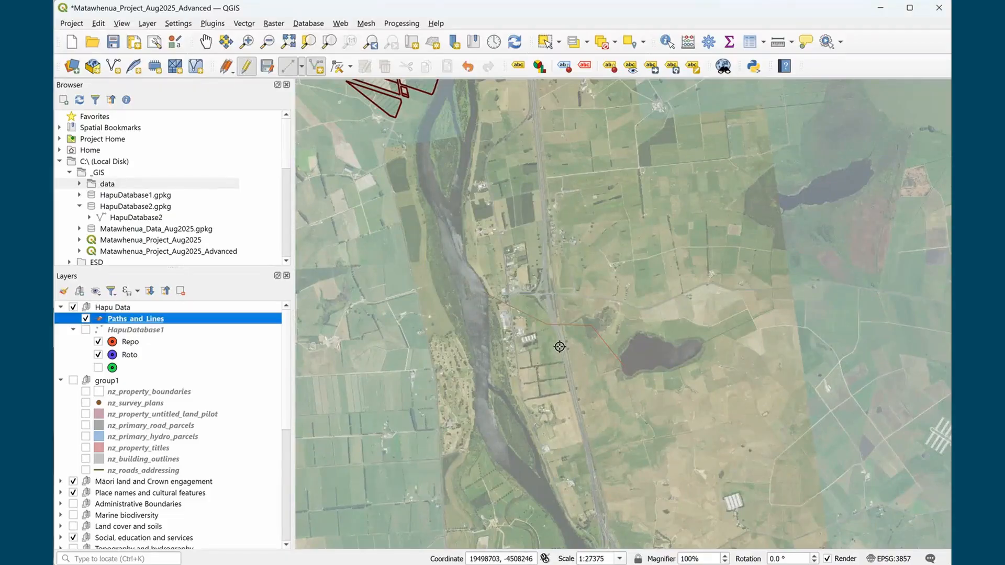
scroll(560, 347, "up", 1)
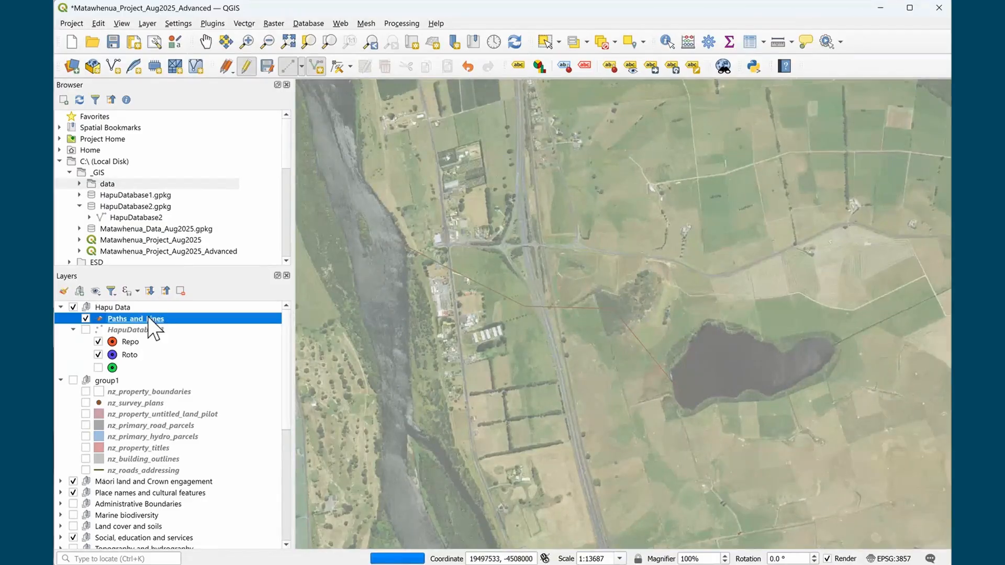
double_click(150, 321)
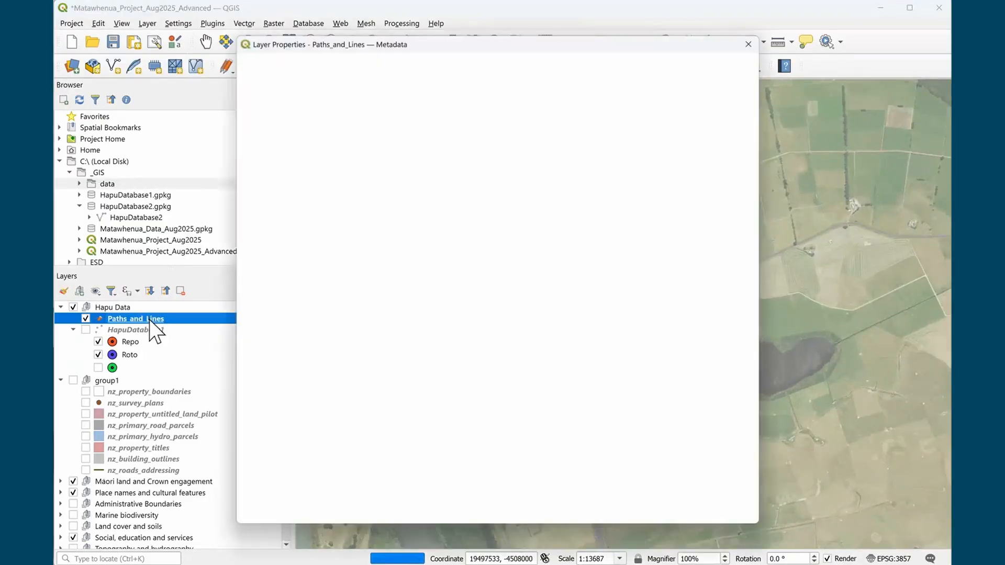
left_click(752, 42)
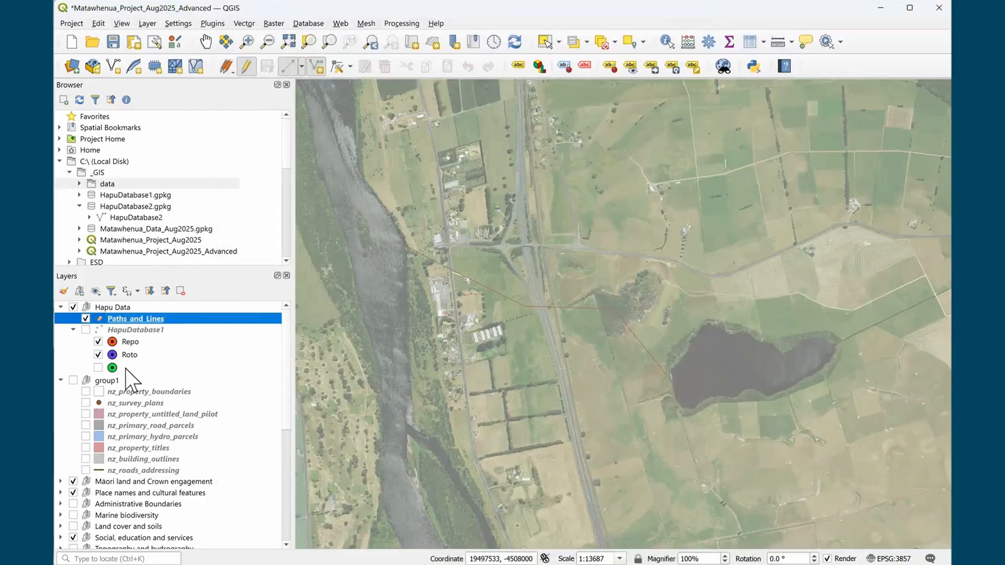
left_click(76, 391)
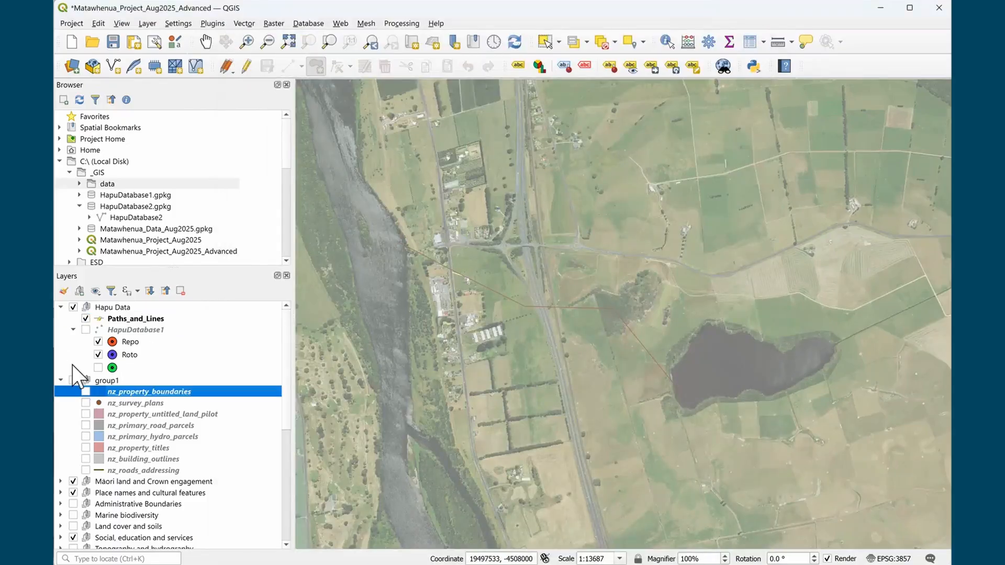
Open the Paths_and_Lines layer properties and turn on Single Labels
left_click(130, 320)
right_click(130, 321)
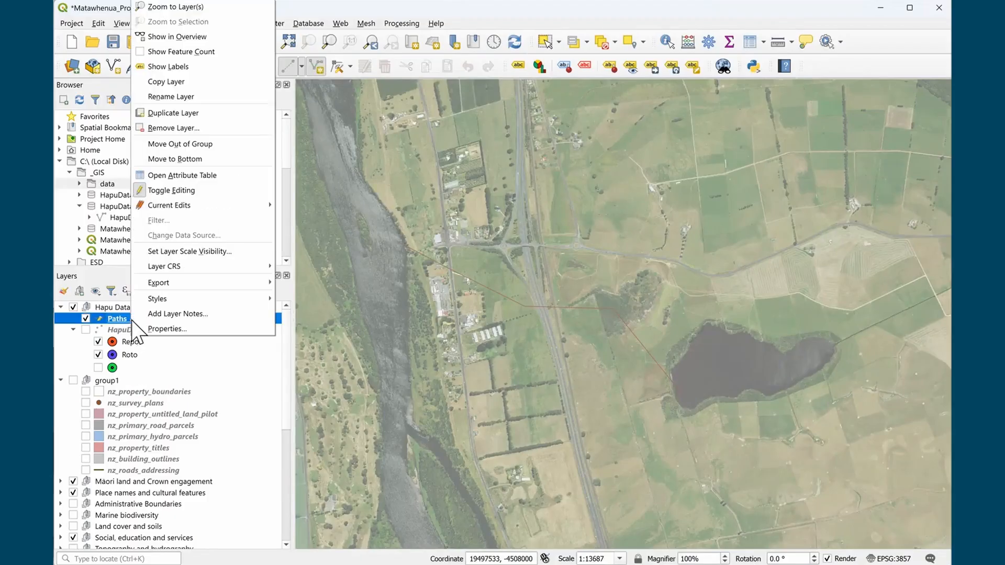
left_click(154, 329)
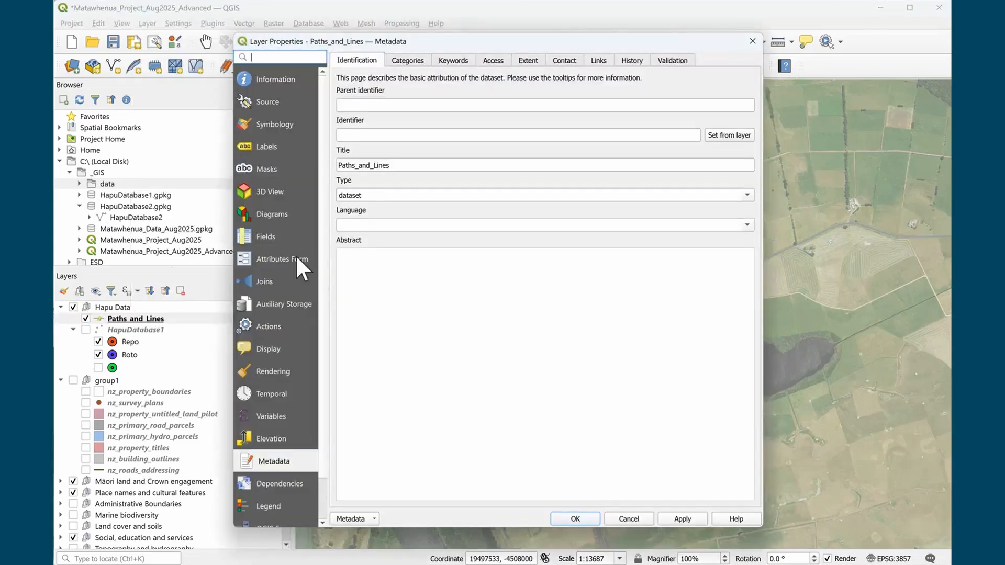
left_click(270, 149)
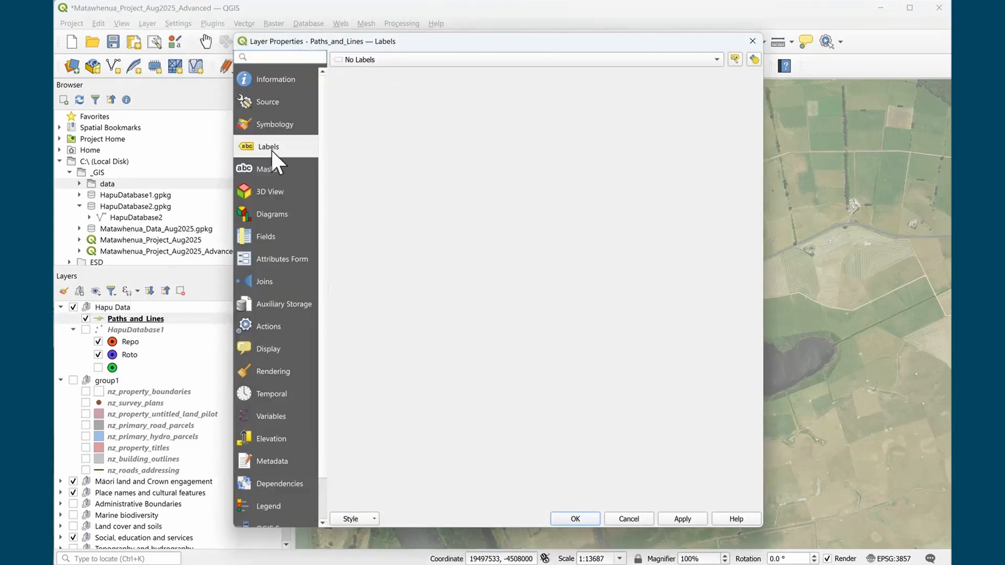
left_click_drag(467, 49, 288, 48)
left_click(390, 62)
left_click(302, 69)
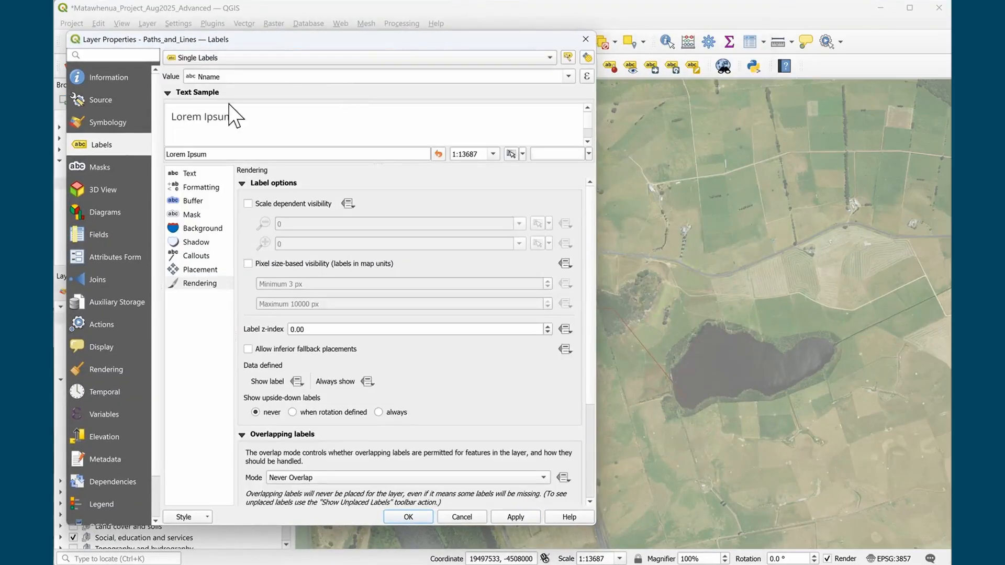
Use the Nname field as the label value, apply it and check the label on the map
left_click(569, 76)
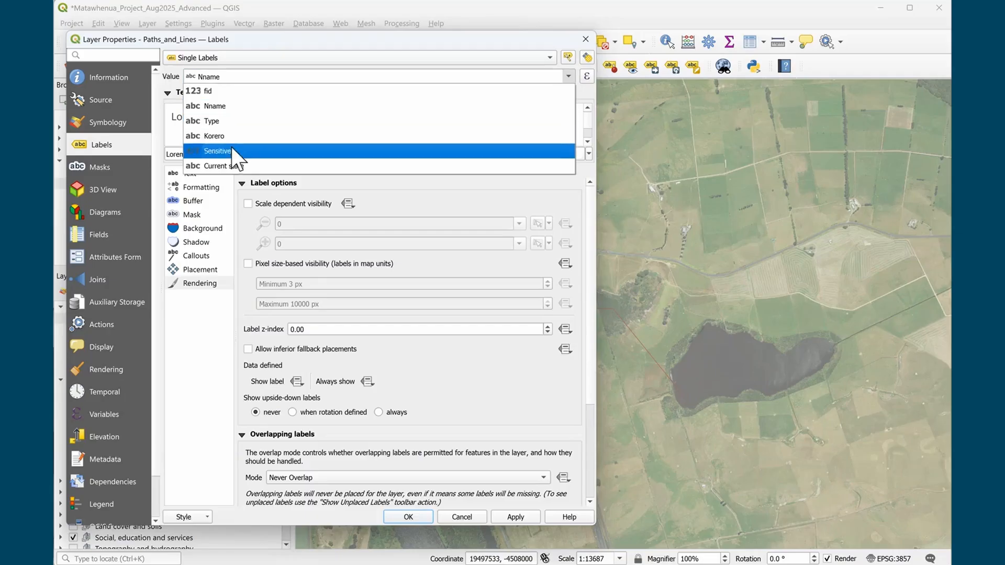
left_click(227, 112)
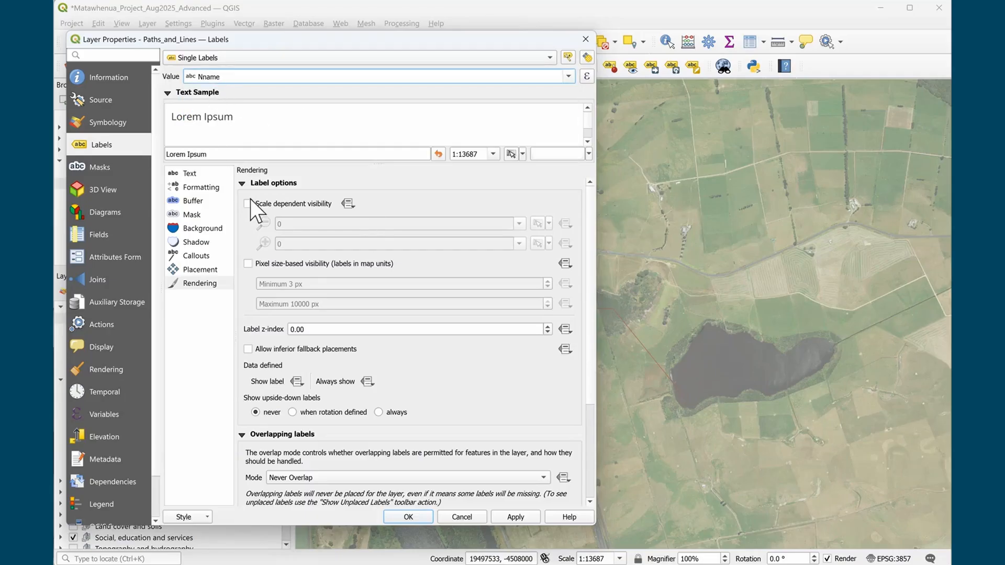
left_click(521, 517)
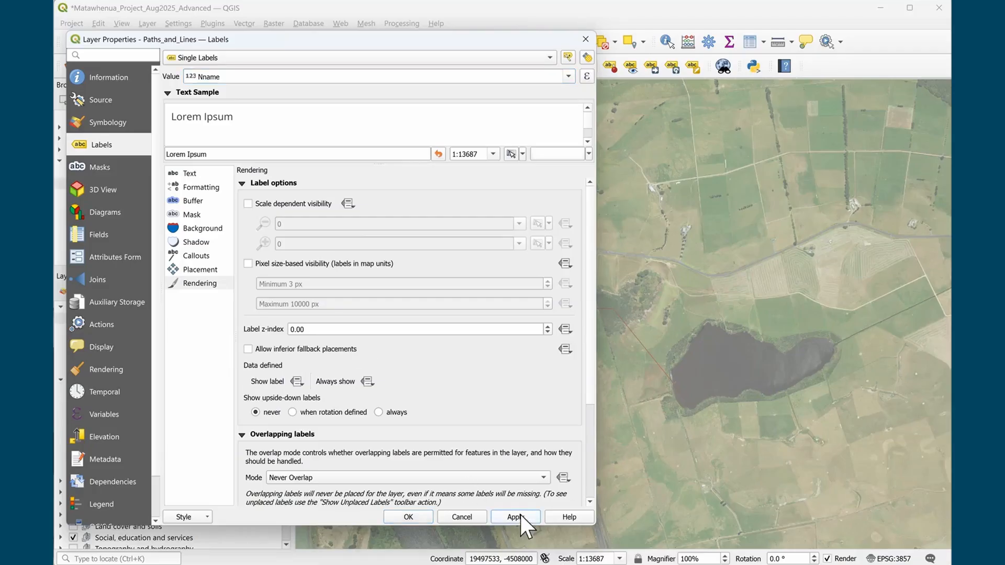
left_click_drag(388, 46, 230, 55)
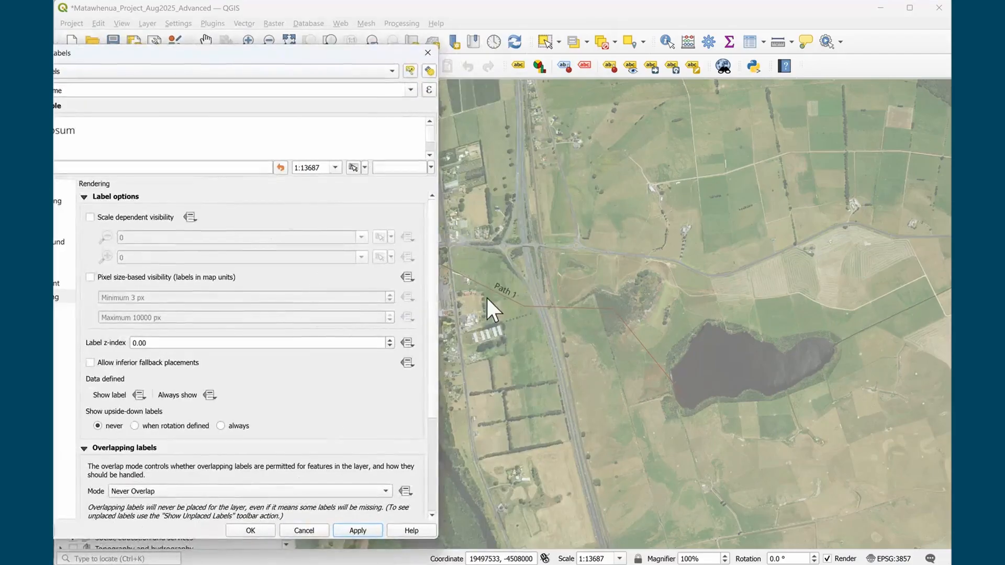
left_click_drag(239, 57, 466, 57)
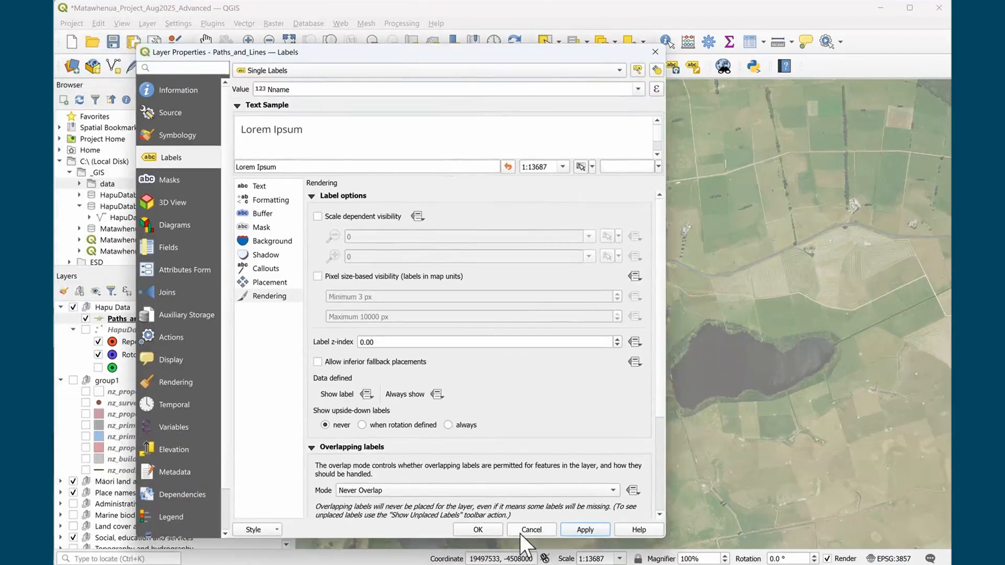
Set the Paths_and_Lines line symbol width to 2.46 millimetres and apply it
left_click(160, 132)
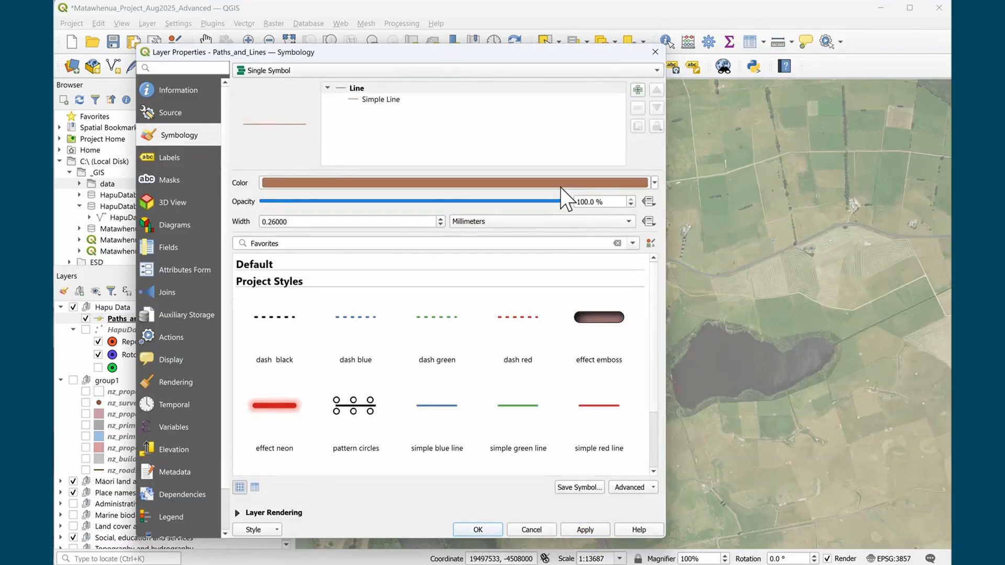
left_click(440, 219)
double_click(440, 219)
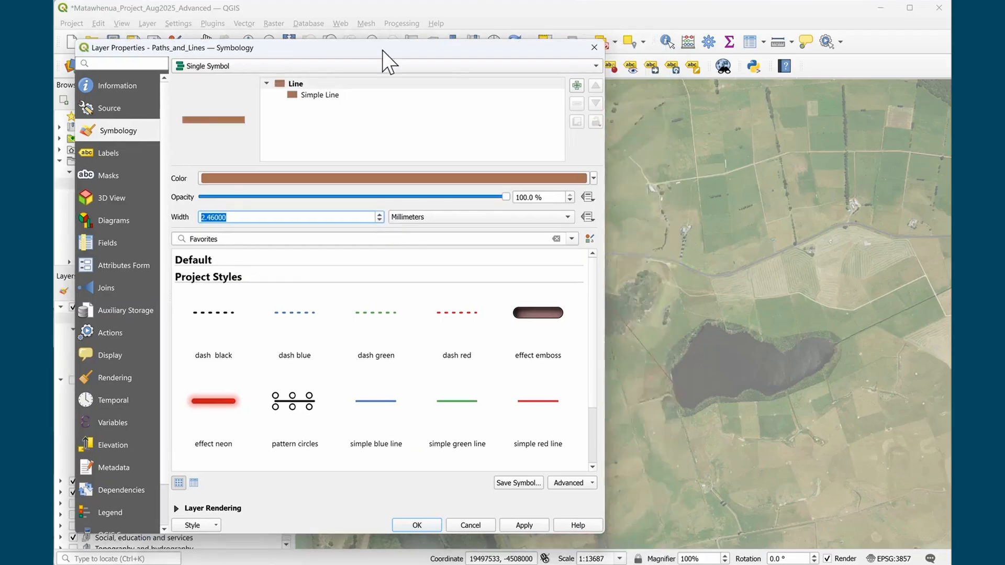
left_click(474, 504)
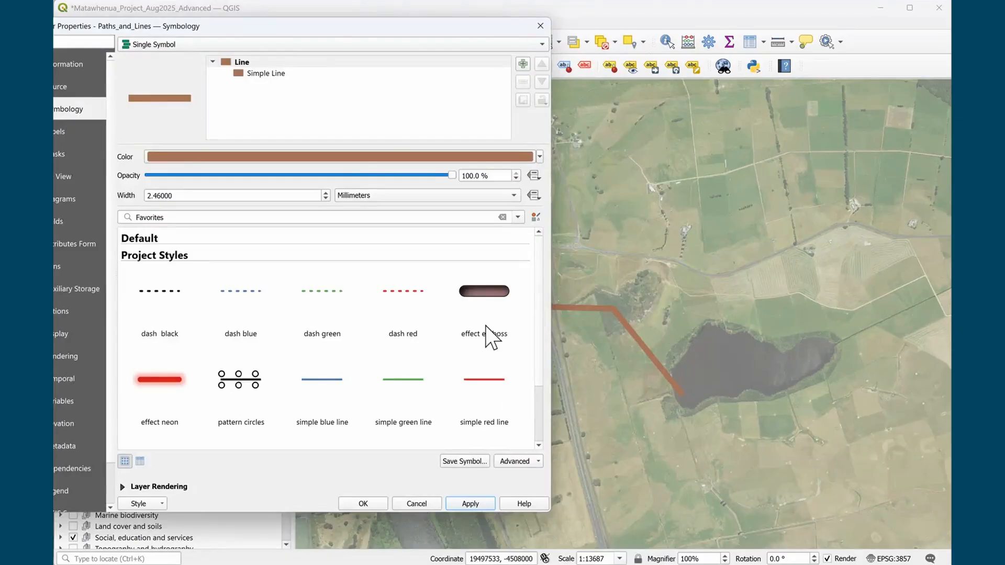
Try the effect emboss and simple red line preset styles on the Paths_and_Lines layer
scroll(497, 319, "down", 2)
scroll(491, 318, "up", 2)
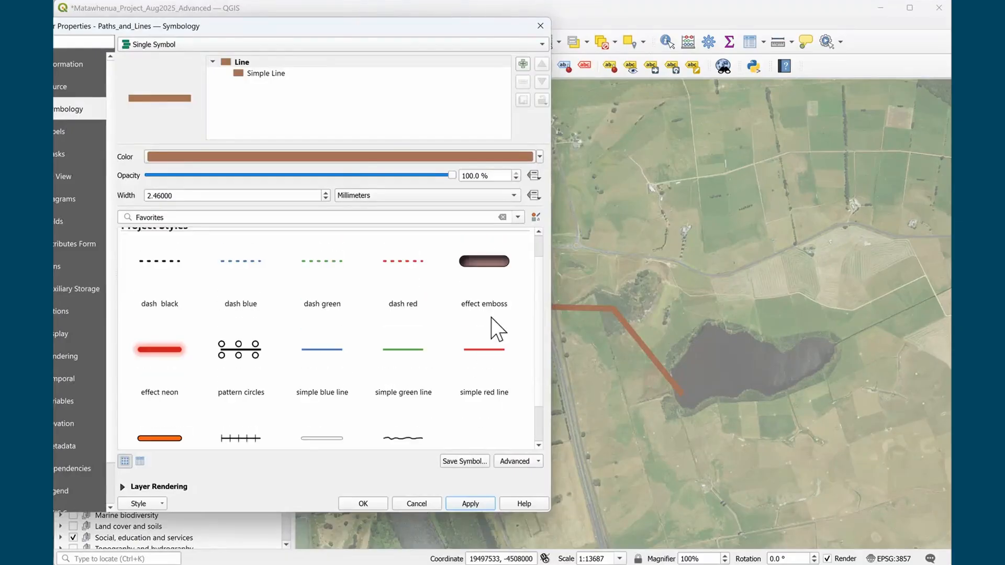
left_click(489, 308)
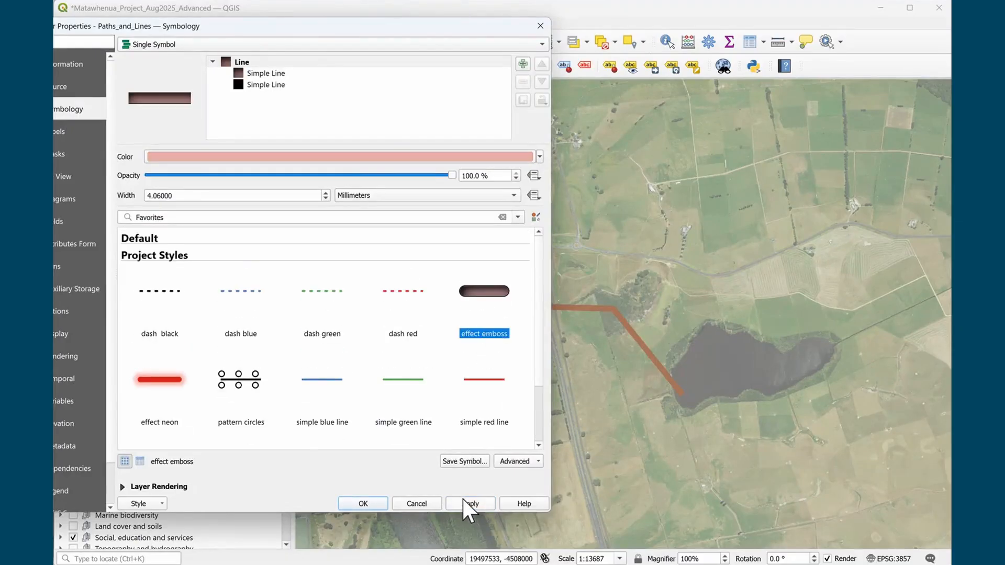
left_click(464, 503)
left_click(484, 378)
left_click(471, 502)
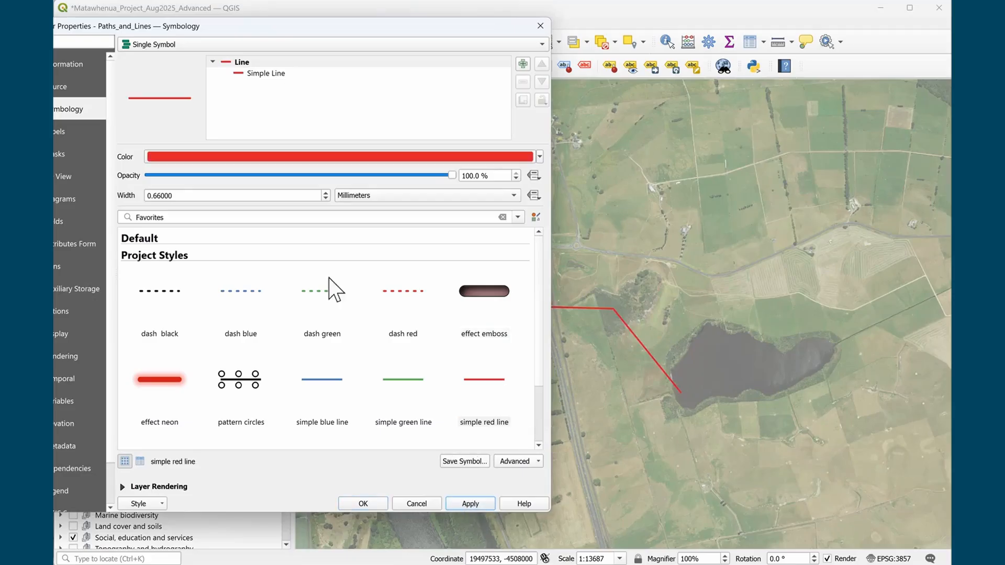
Style the Paths_and_Lines layer with the dash black preset and accept the layer properties
left_click(252, 297)
left_click(175, 301)
left_click(469, 502)
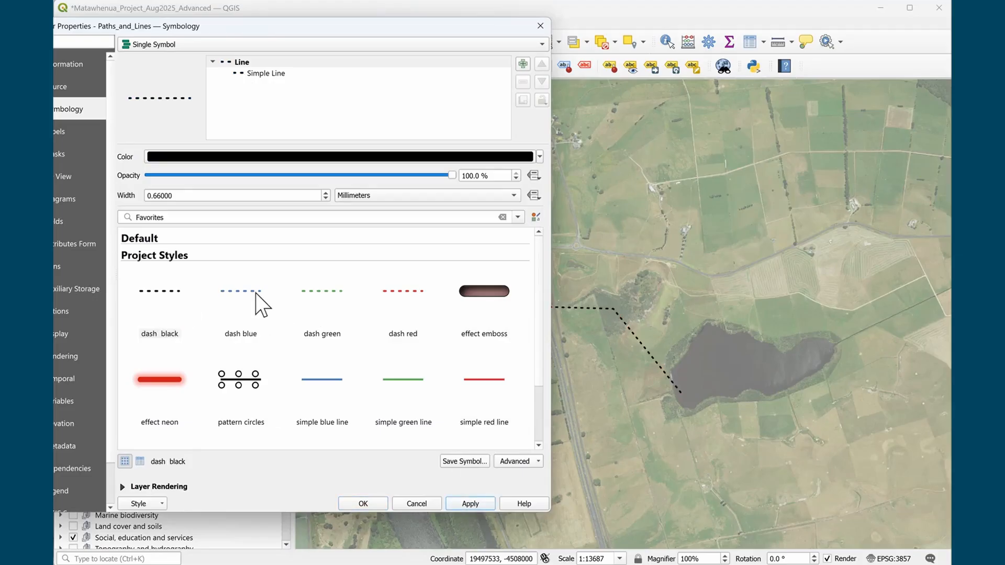
left_click(362, 503)
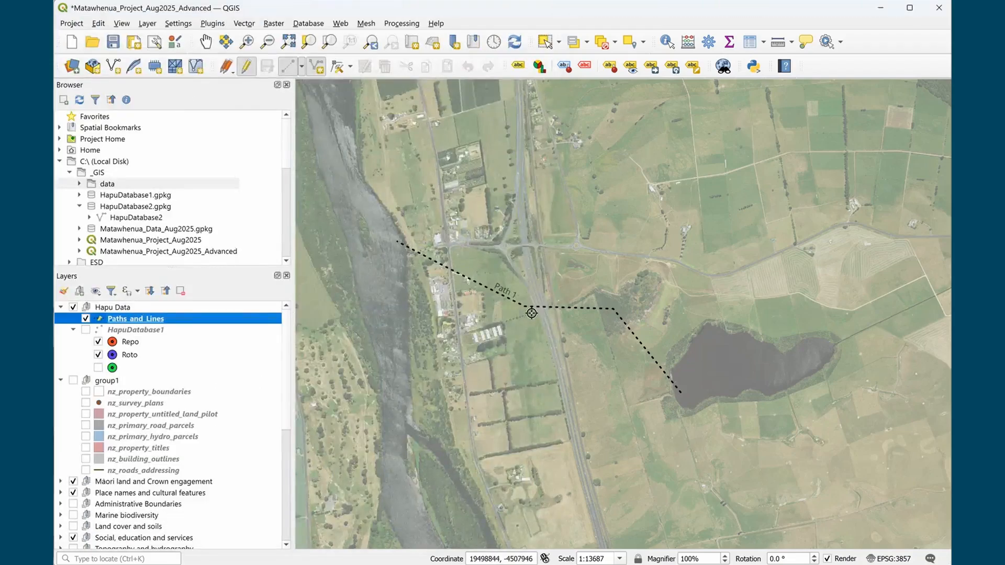
Draw a second line feature from the western tip of the northeastern lake down to the eastern edge of the small lake
scroll(641, 263, "down", 1)
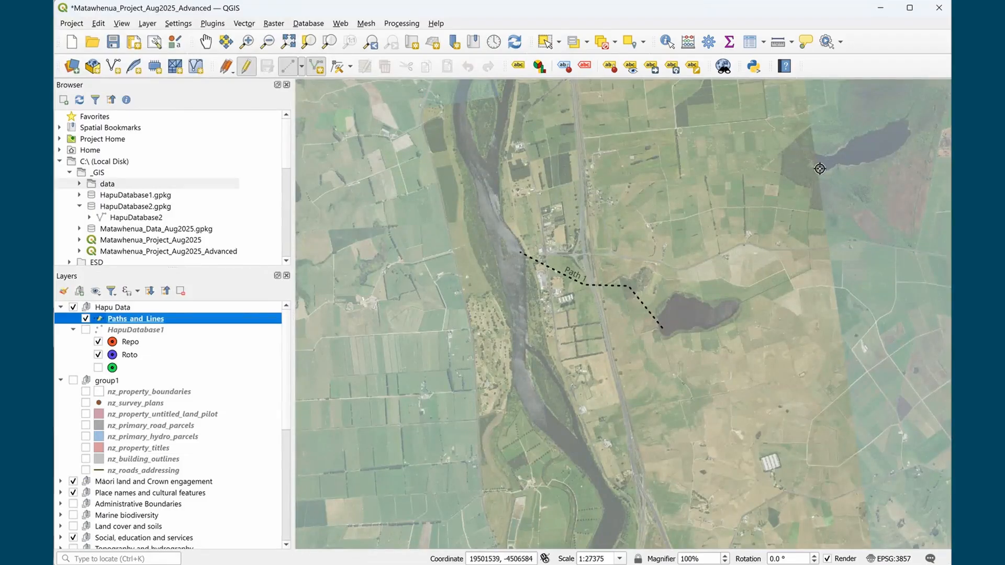
left_click(820, 169)
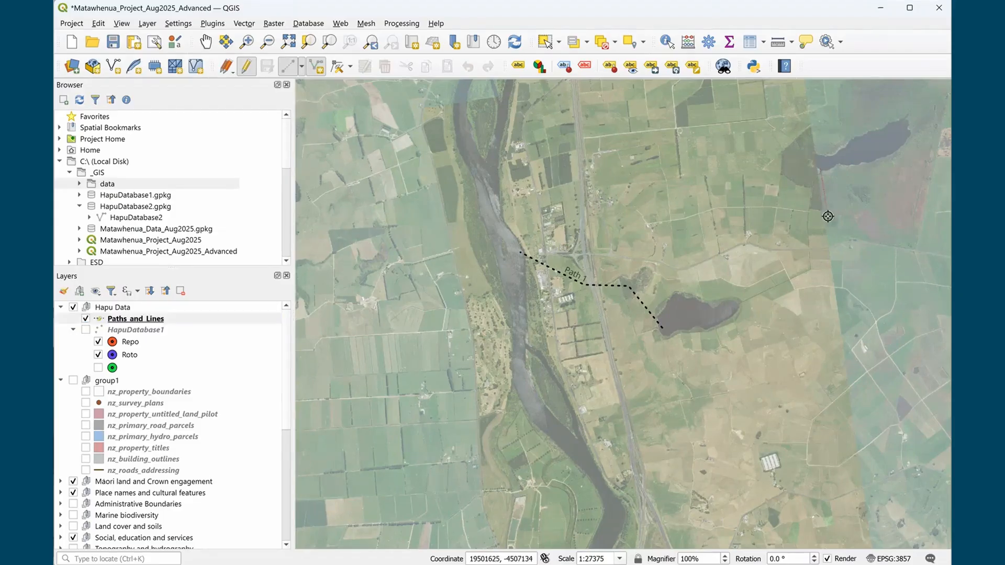
left_click(810, 270)
left_click(758, 302)
right_click(730, 312)
Fill in the second line's attributes with Nname Path 2 and Type Hikoi
left_click(514, 260)
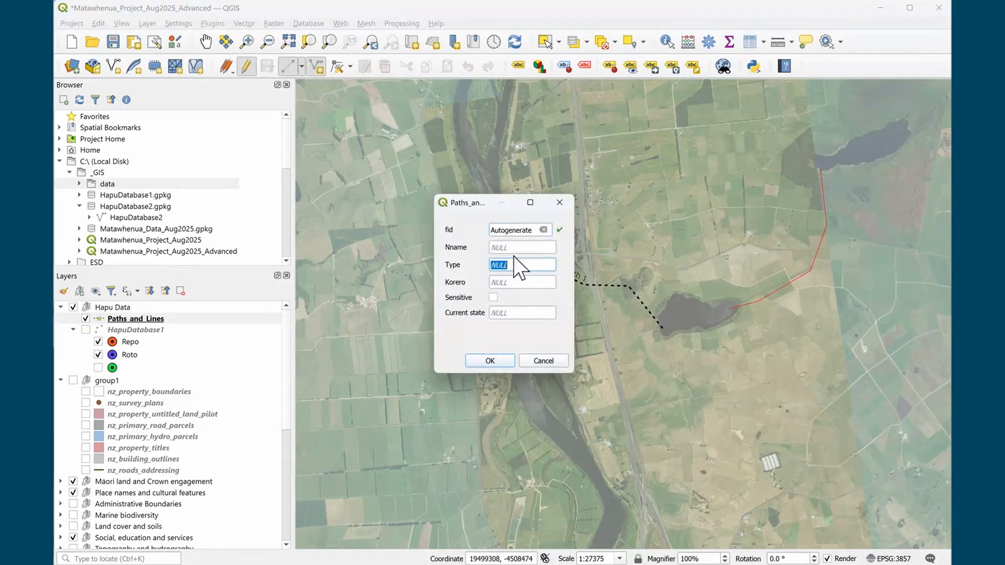
left_click(513, 250)
type("Path 2")
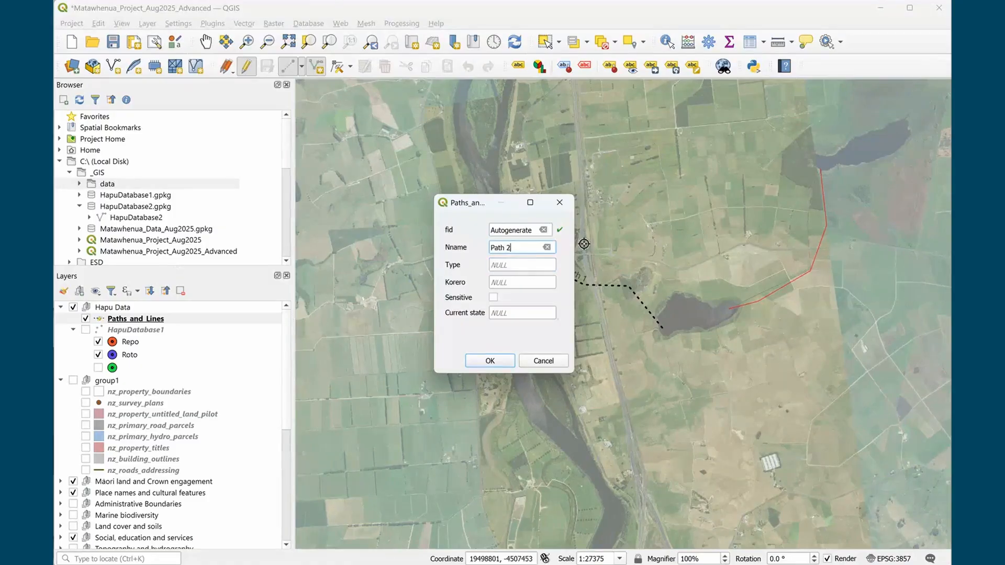
left_click(535, 265)
type("Hikoi")
Enter "Historical outlet for he repo" as the Korero attribute of the Path 2 line feature
left_click(529, 283)
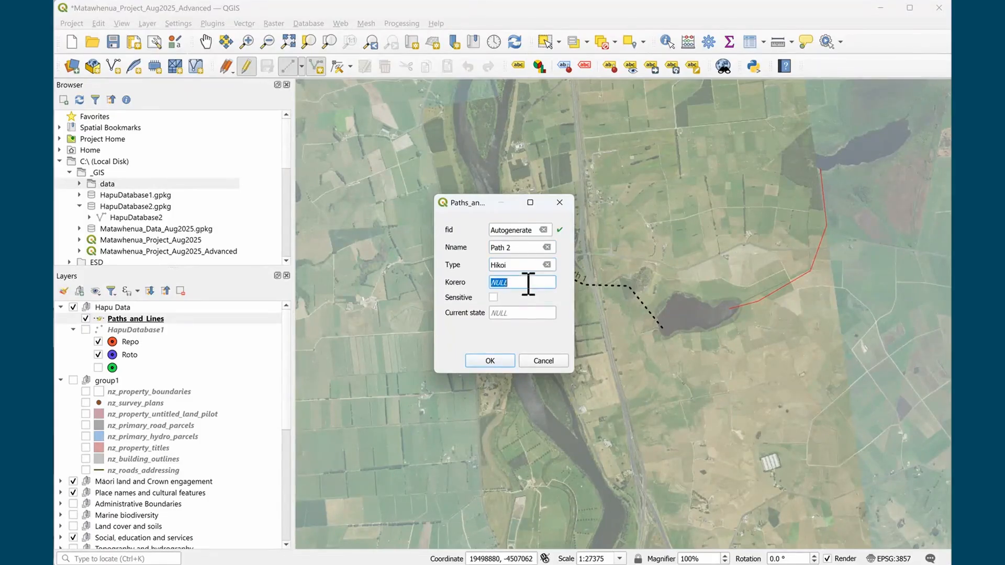
type("Hist")
type("or")
type("ical outlet of")
key("BackSpace")
key("BackSpace")
type("fo")
type("r ")
type("the")
type("repo")
Set Path 2's Current state to "Poor, not there", accept the attributes and save the Paths_and_Lines edits
left_click(509, 314)
type("Poor, not there")
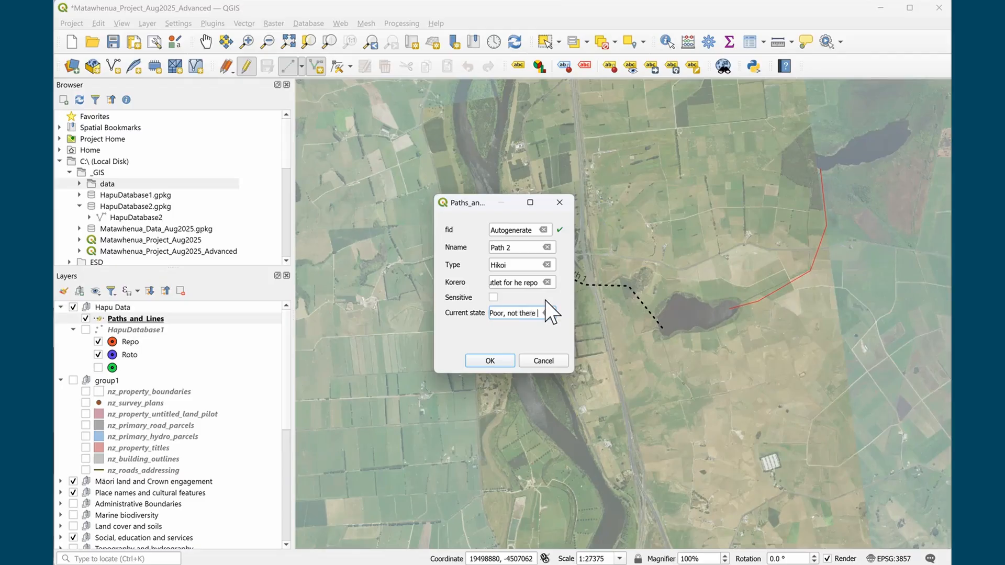
left_click(497, 357)
left_click(267, 66)
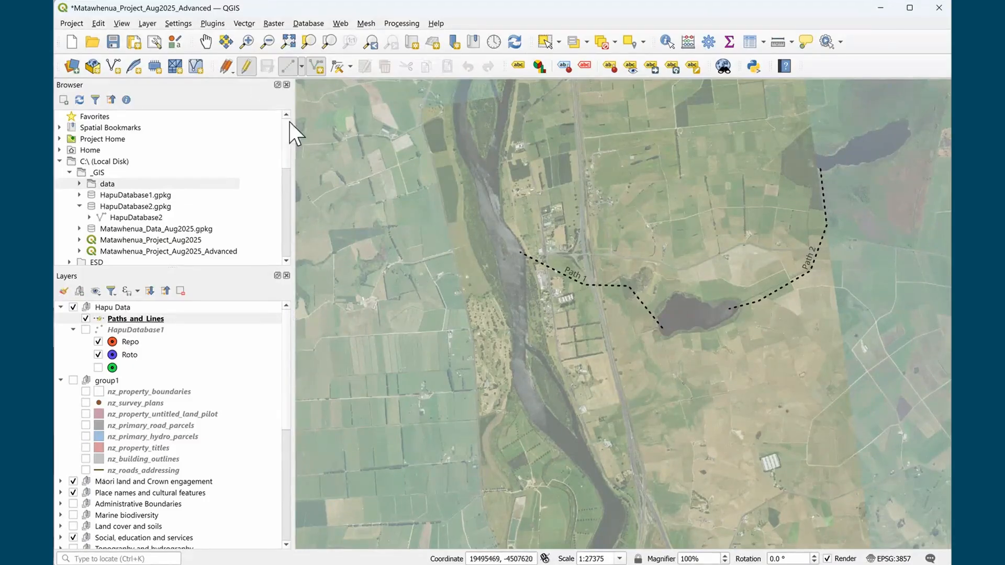
left_click(248, 68)
left_click(162, 321)
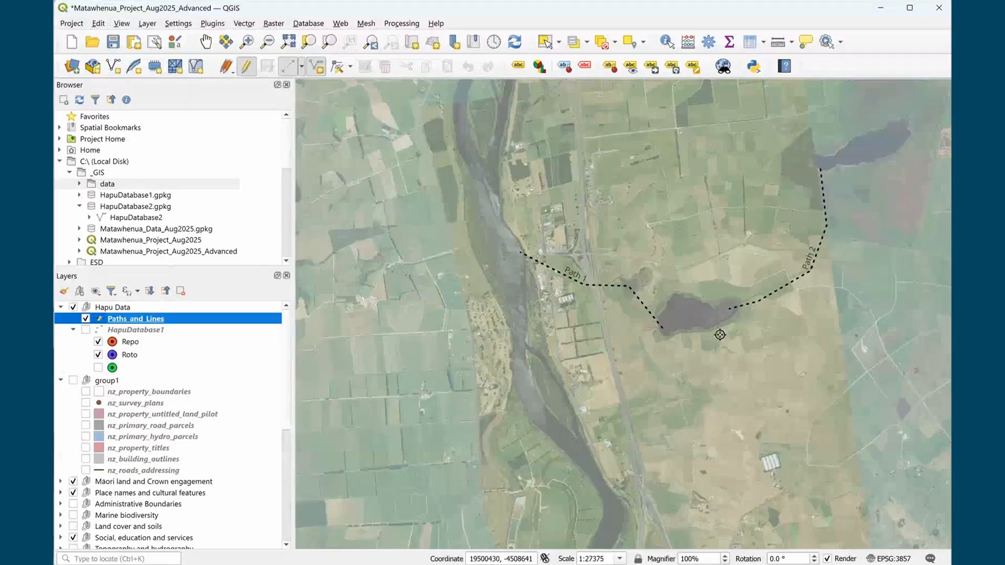
Start a new GeoPackage layer stored in a new database file named HapuDatabase3.gpkg in the _GIS folder
scroll(720, 334, "up", 2)
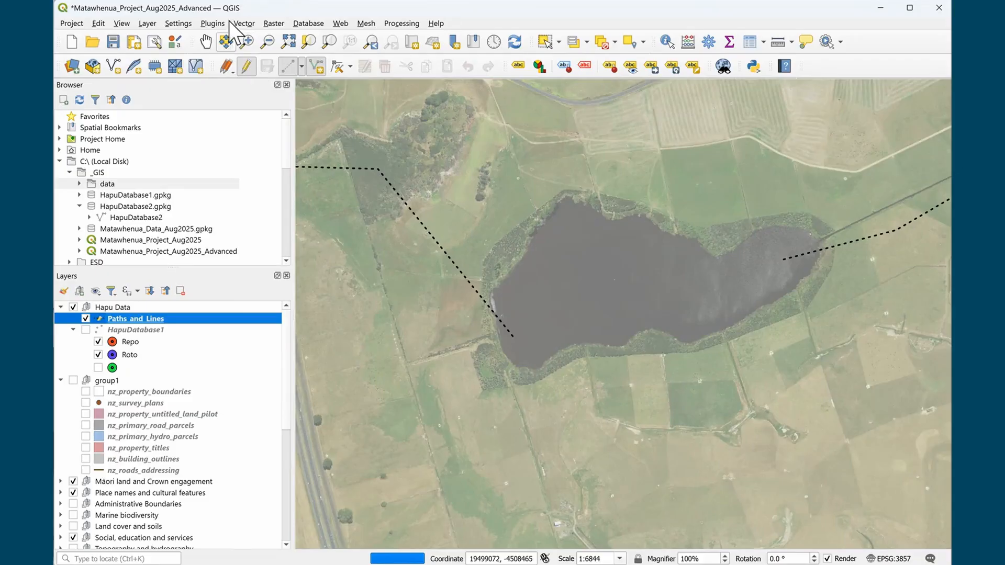
left_click(155, 23)
mouse_move(163, 55)
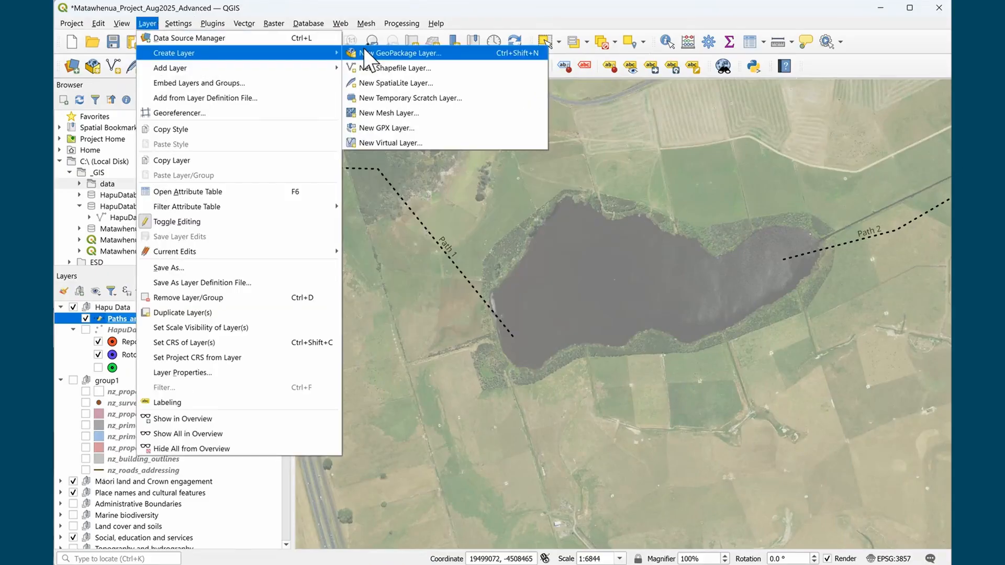
left_click(365, 52)
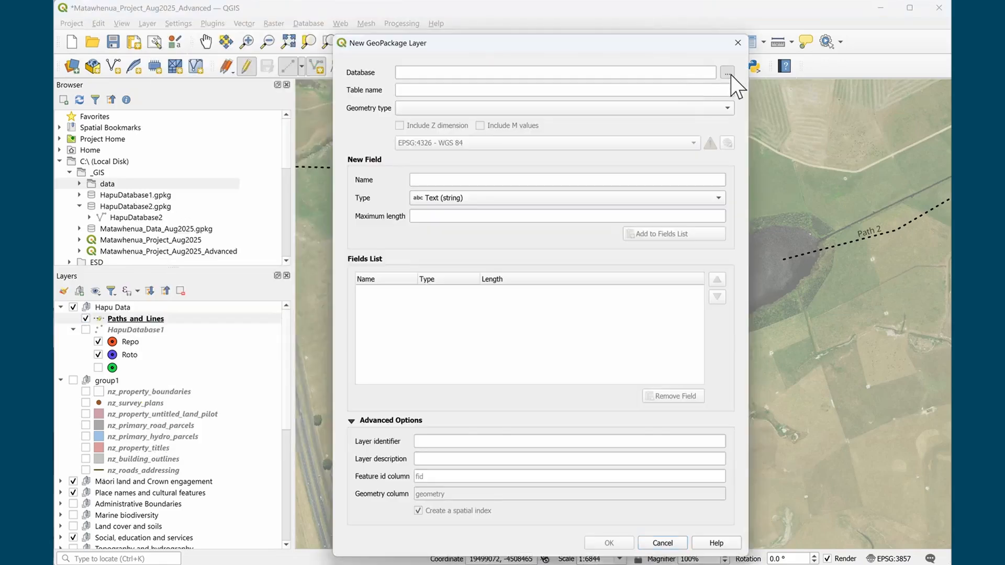
left_click(731, 74)
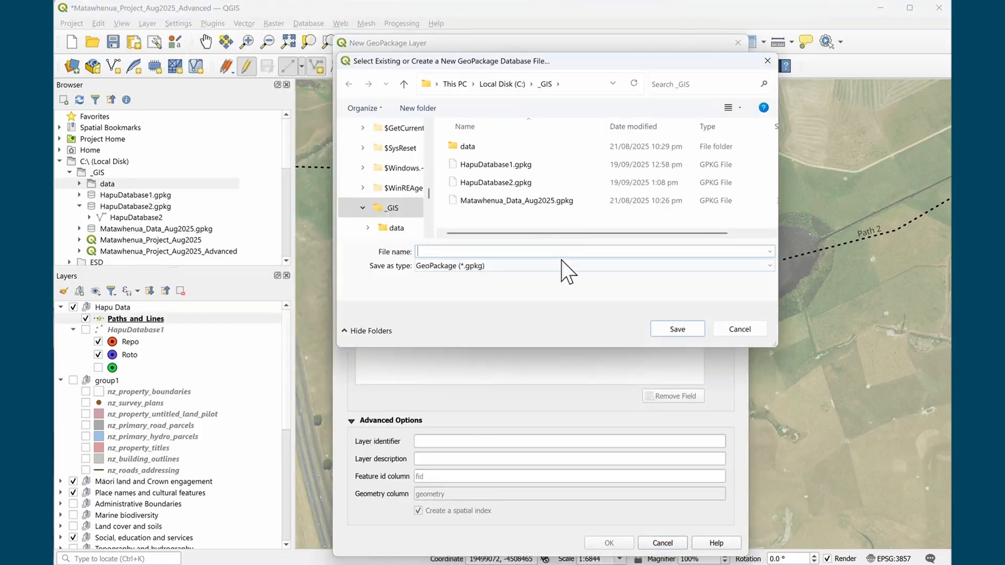
left_click(514, 181)
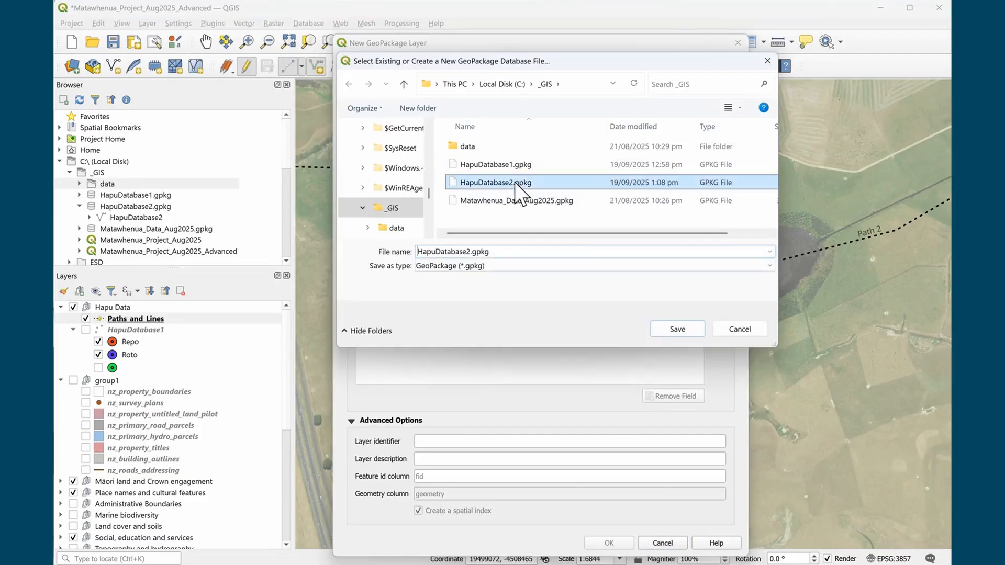
double_click(464, 251)
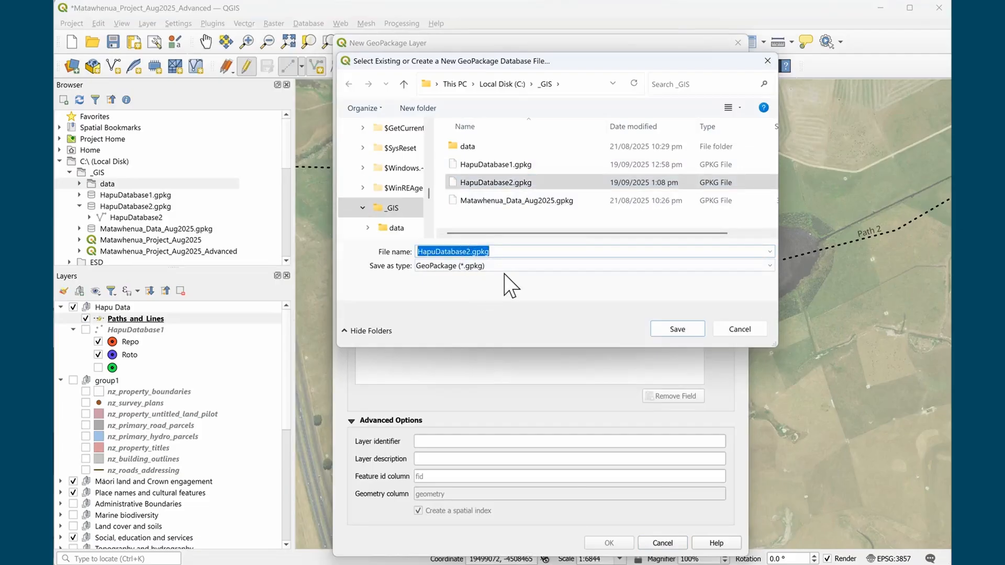
key("Right")
key("BackSpace")
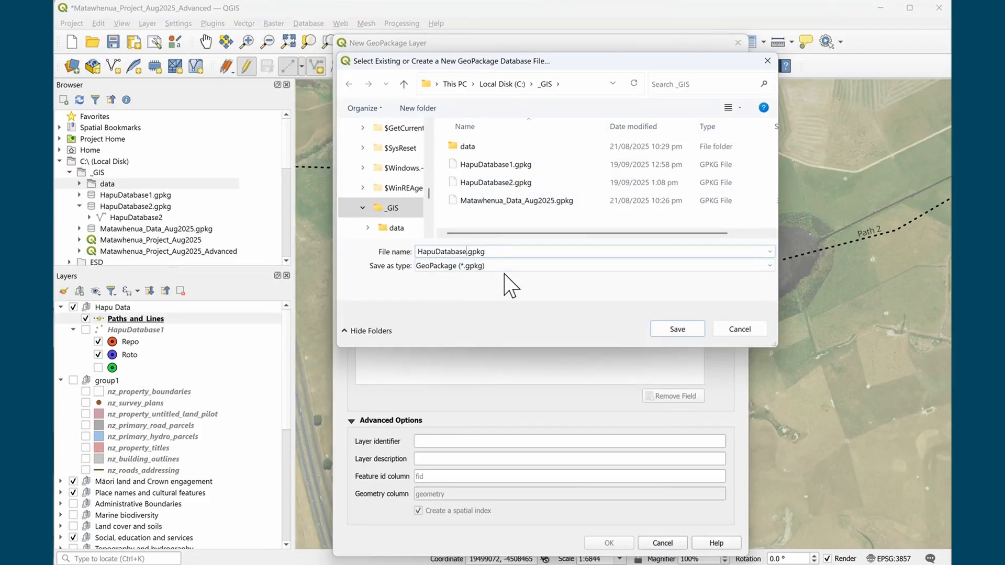
type("3")
left_click(678, 328)
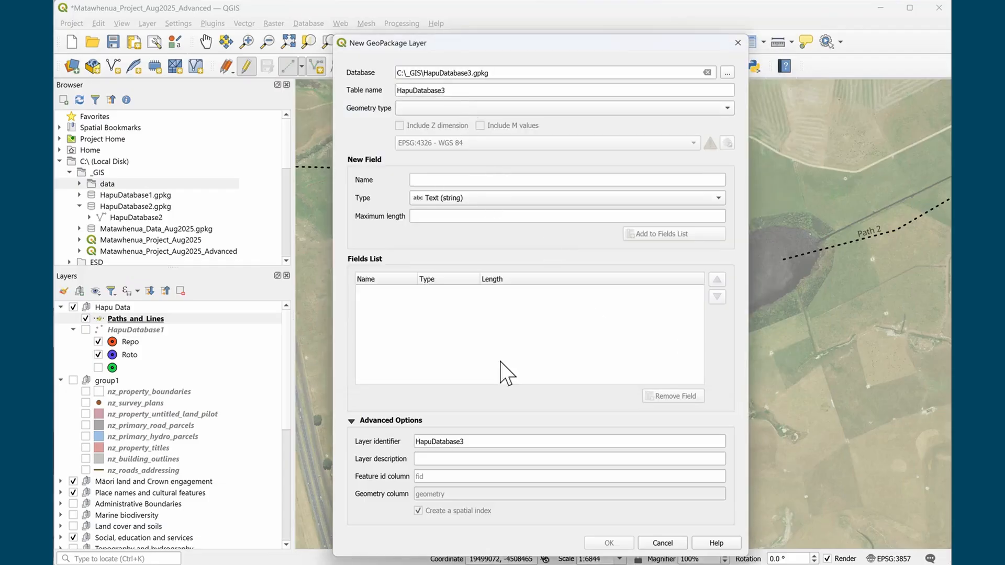
Set the new layer's identifier to Arawai_Roto
left_click(485, 443)
left_click_drag(485, 443, 404, 442)
left_click(520, 459)
left_click(509, 438)
key("ctrl+a")
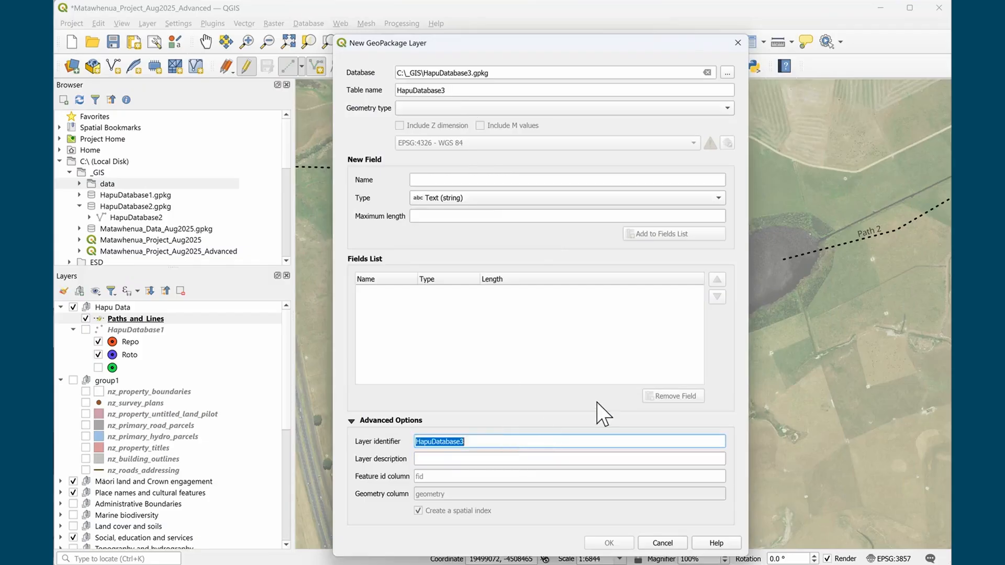
type("Arawai_Roto")
Add the text fields Name, Type, Status and Korero to the new layer's fields list
left_click(513, 181)
type("Name")
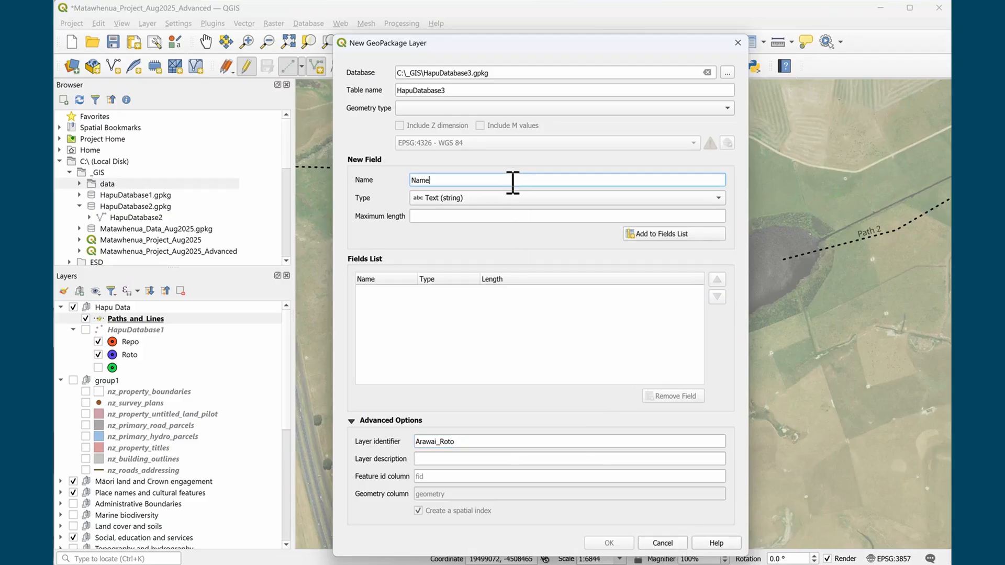
left_click(645, 230)
type("Type")
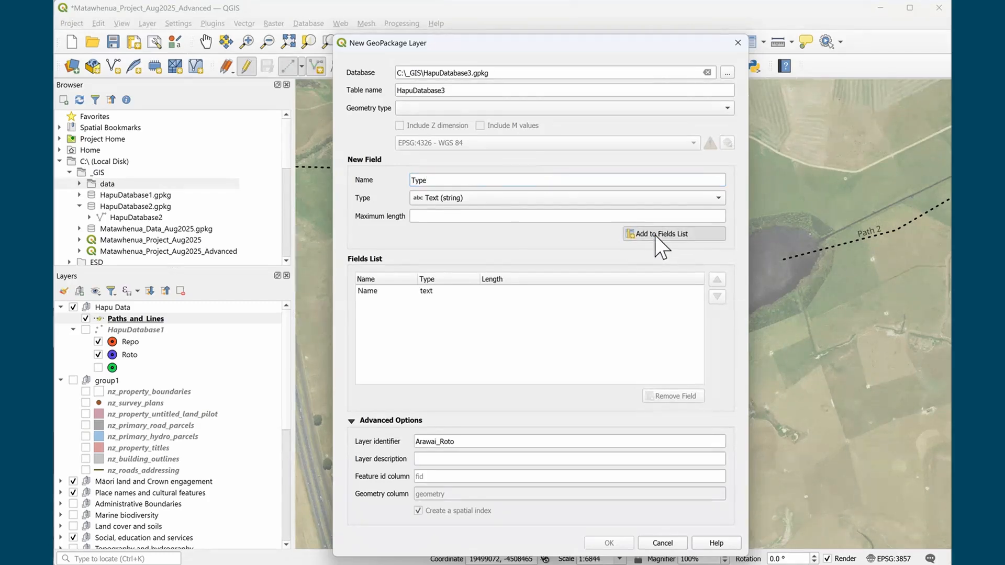
left_click(654, 234)
type("Staus")
key("BackSpace")
key("BackSpace")
type("tus")
left_click(655, 234)
type("Korero")
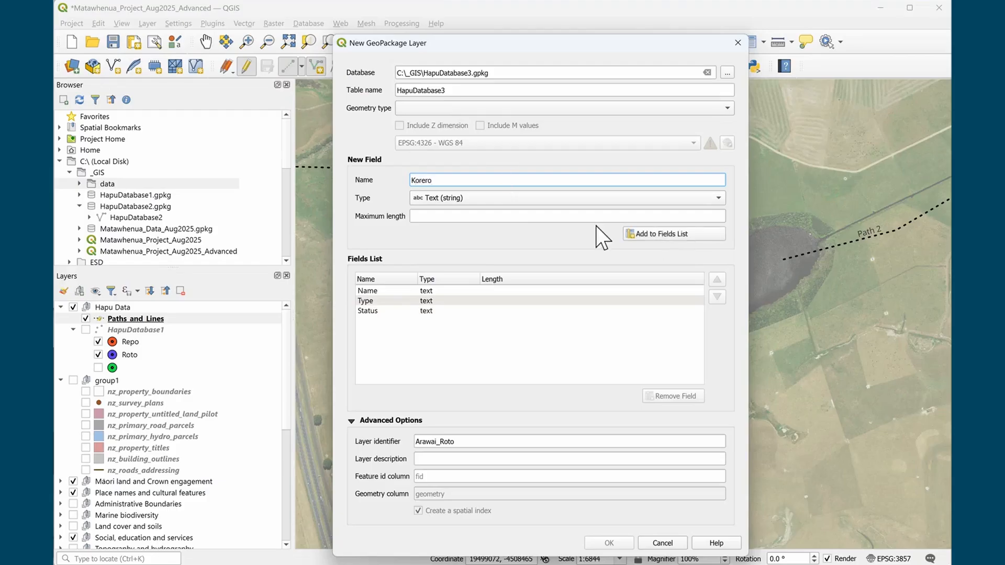
left_click(661, 234)
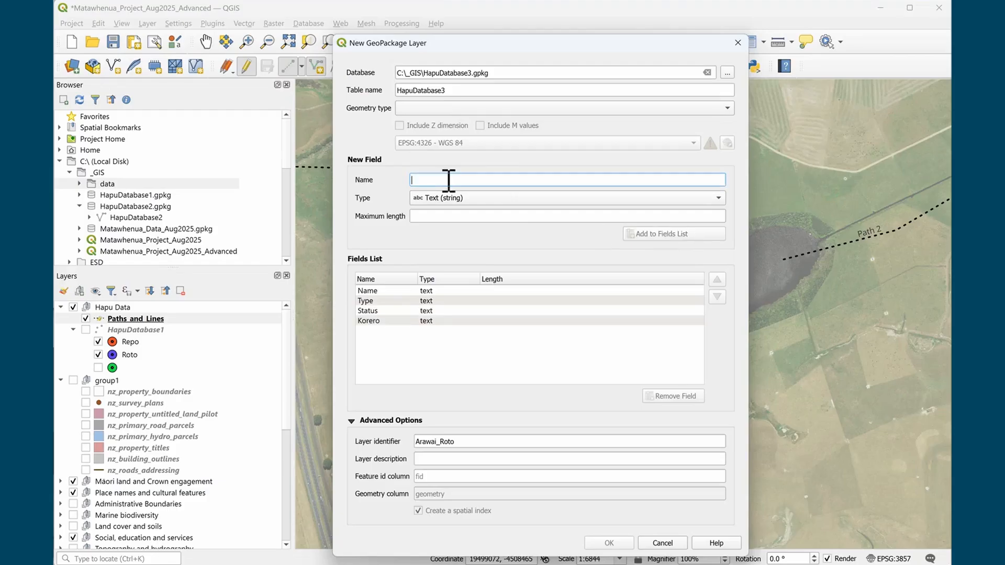
Add a Boolean field named Sensitive to the new layer's fields list
type("Sensitive")
left_click(541, 196)
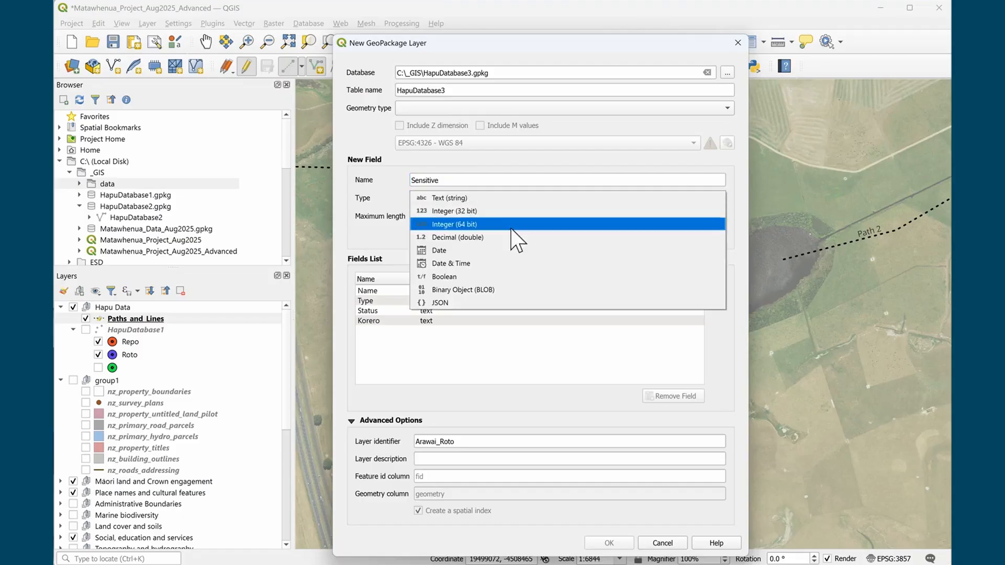
left_click(495, 275)
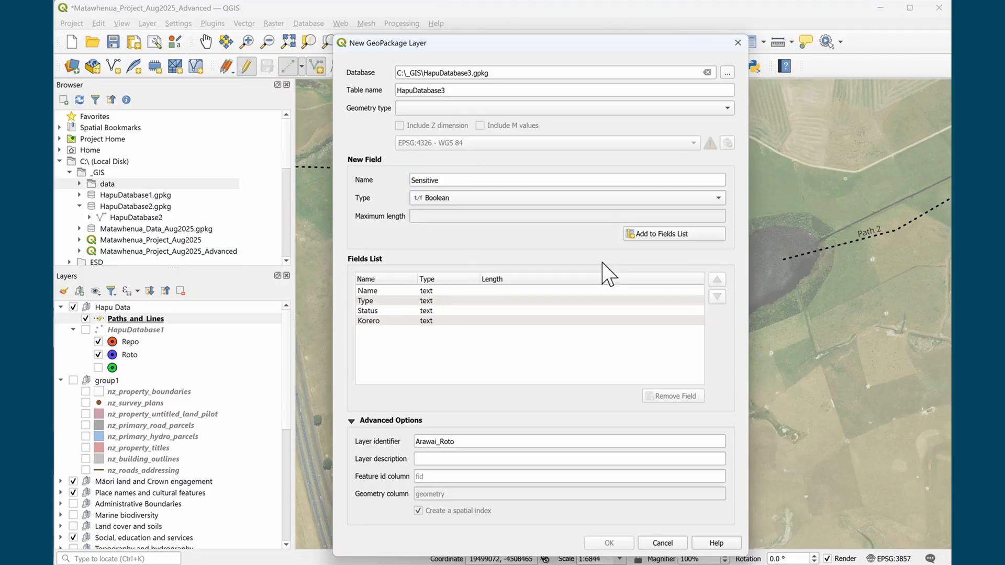
left_click(668, 237)
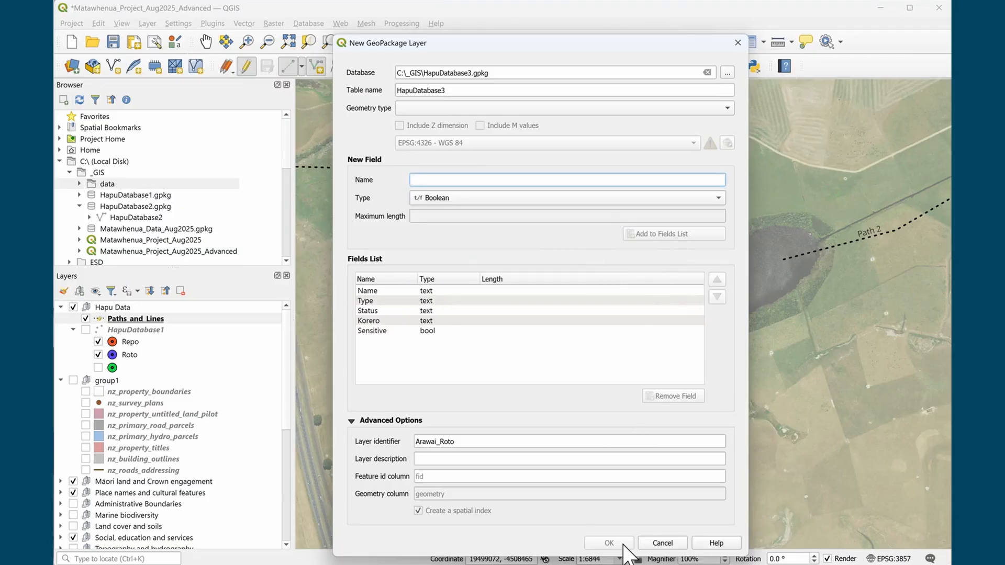
Set the geometry type to Polygon and create the Arawai_Roto layer
left_click(499, 238)
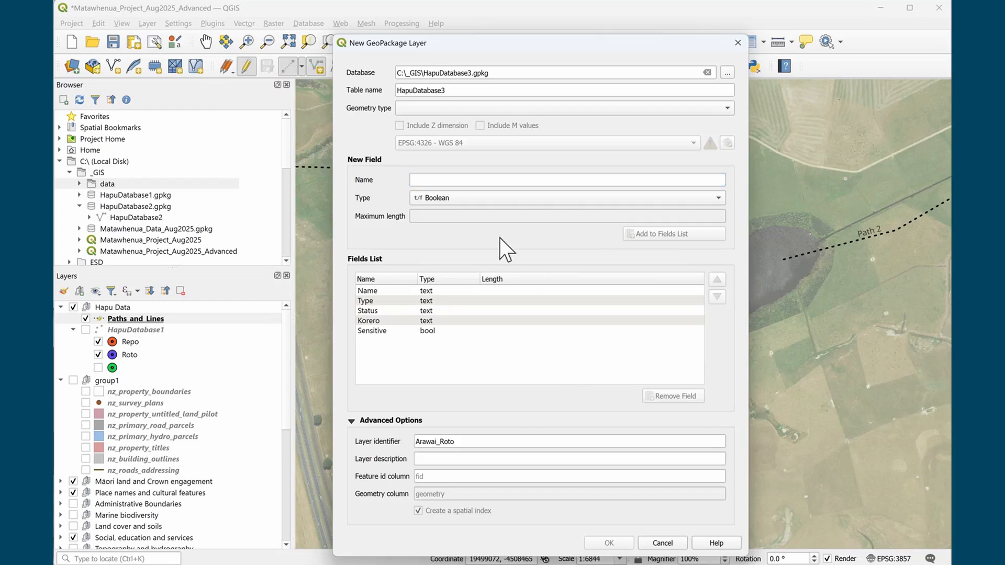
left_click(491, 445)
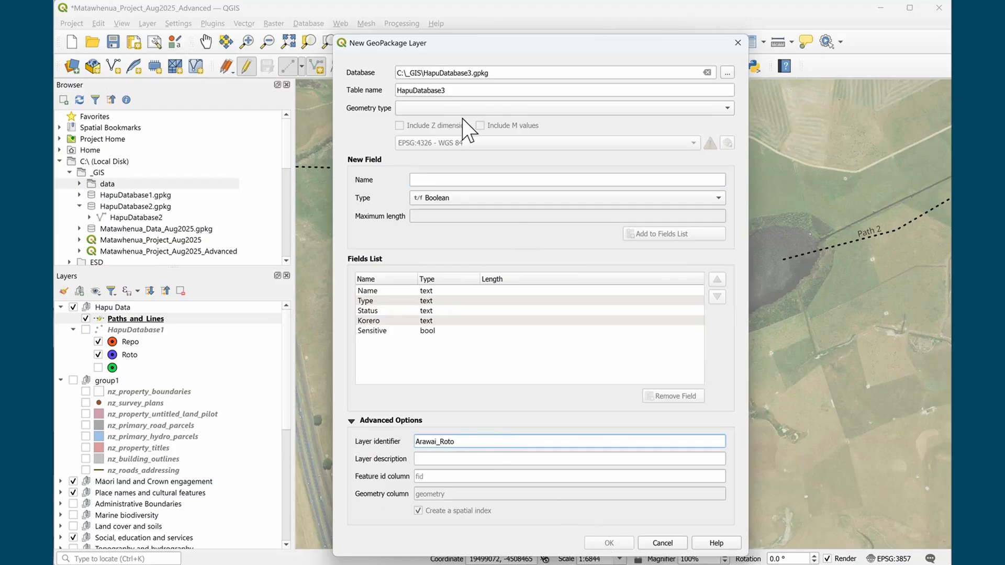
left_click(451, 90)
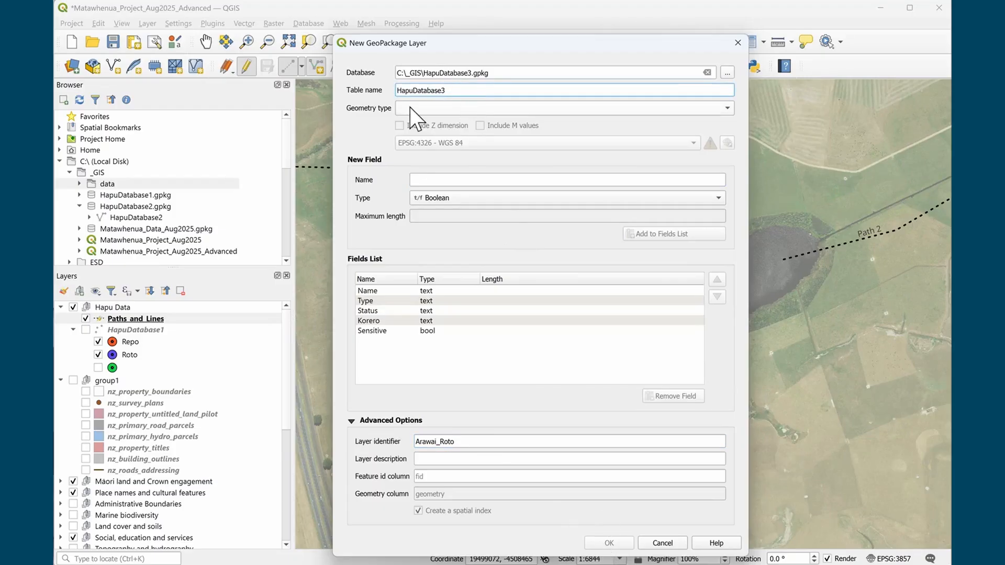
left_click(718, 109)
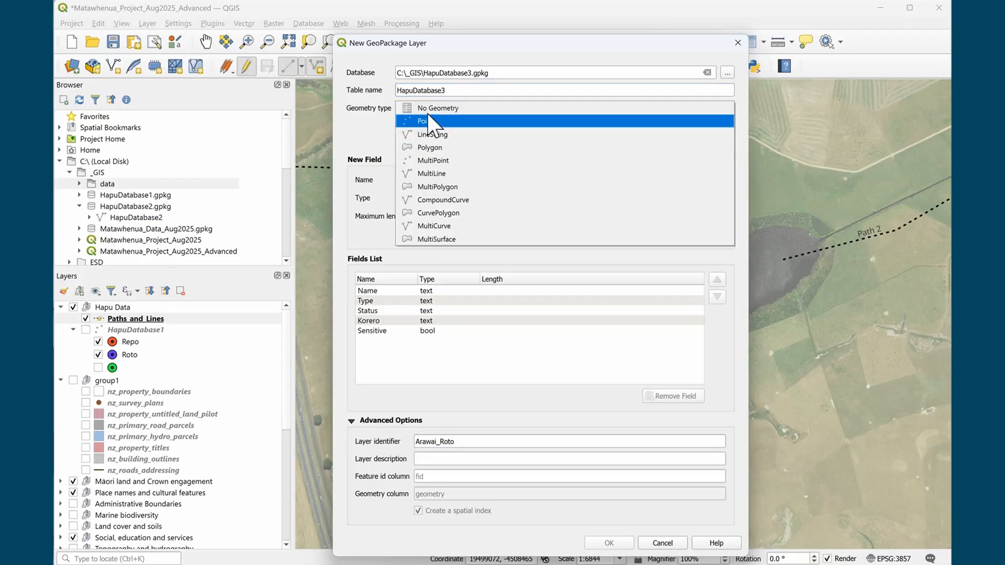
left_click(427, 147)
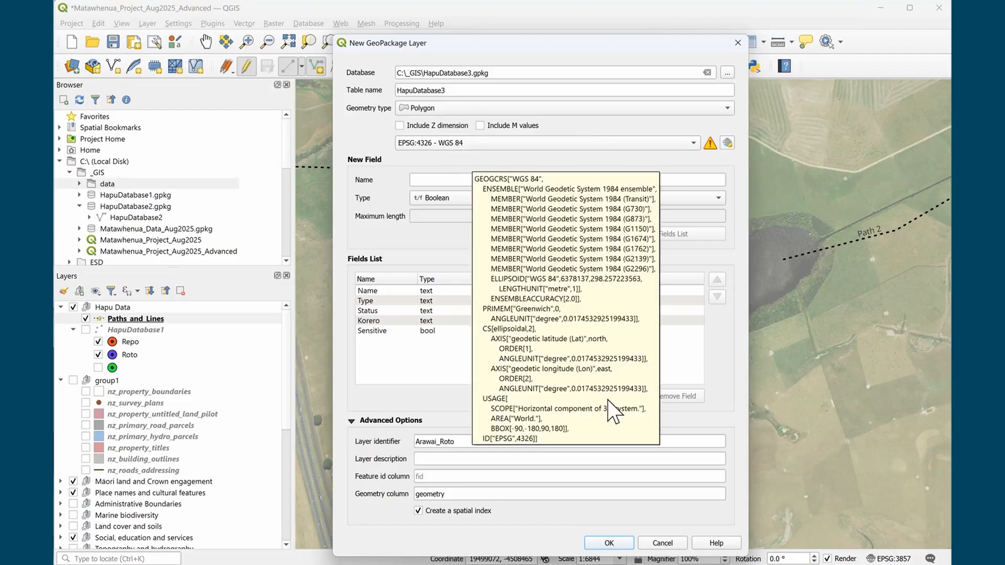
left_click(609, 543)
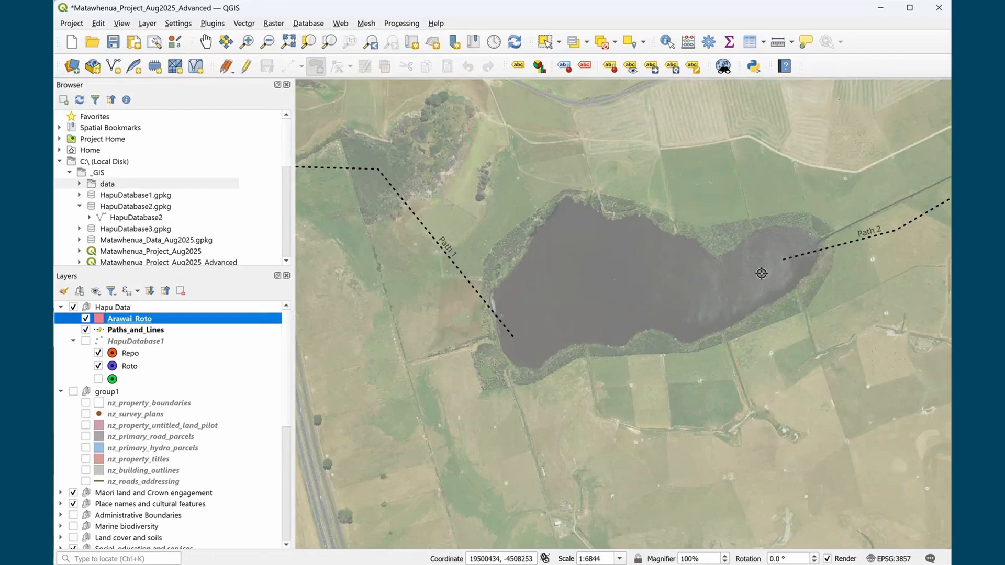
Examine the shoreline of the small lake between Path 1 and Path 2 up close, following its northwestern and western edges
scroll(698, 321, "up", 1)
scroll(624, 309, "down", 2)
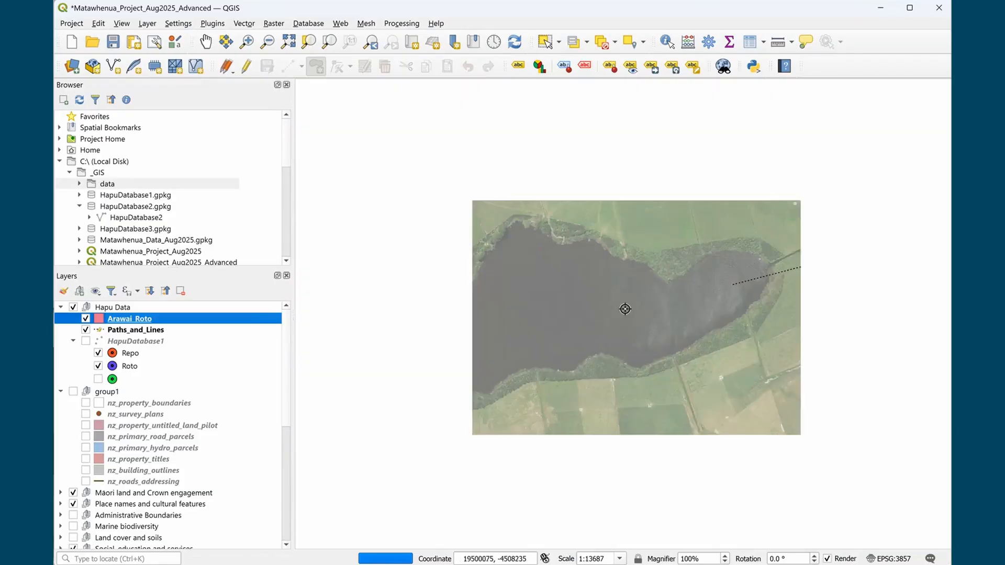
scroll(570, 316, "down", 2)
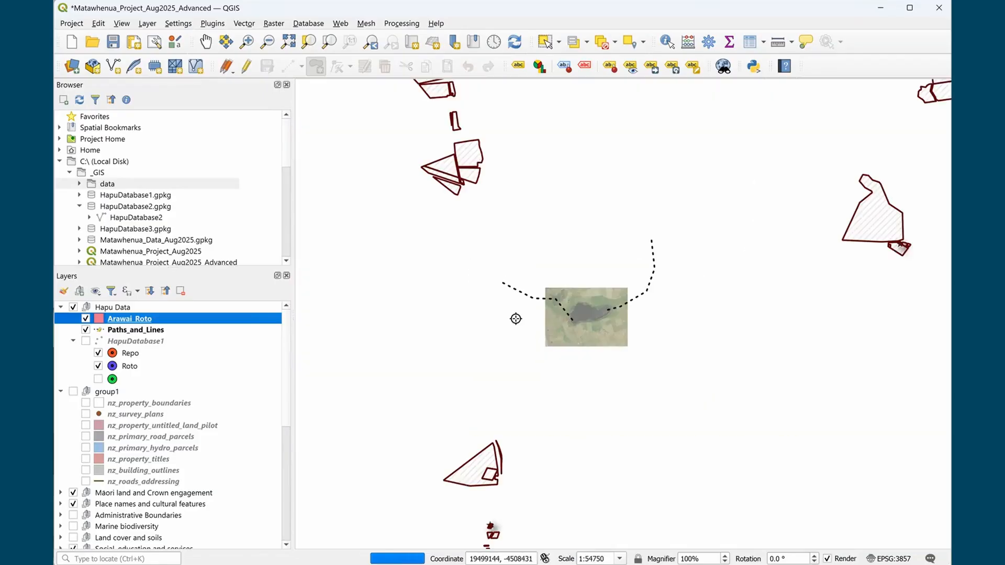
scroll(528, 301, "up", 1)
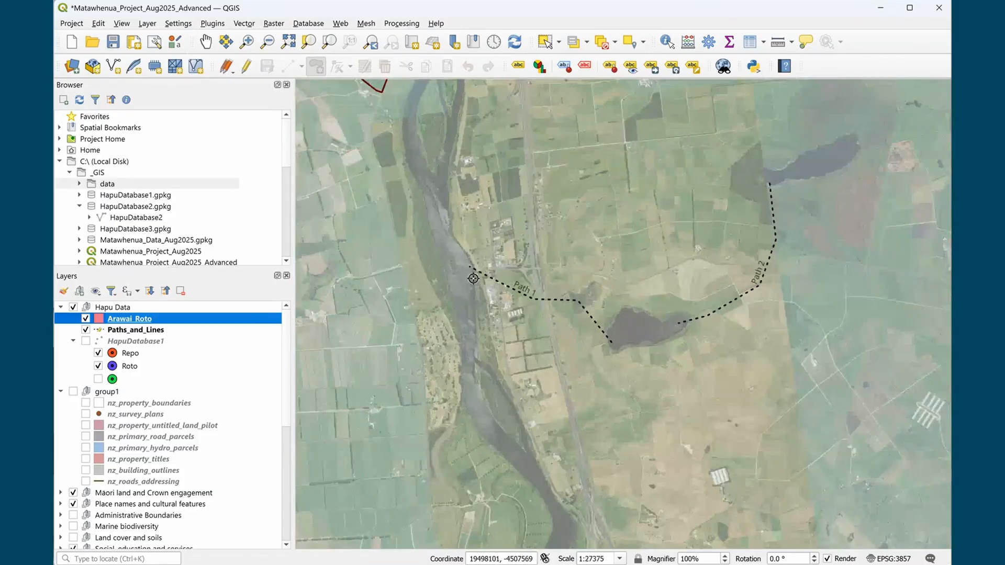
scroll(666, 347, "up", 3)
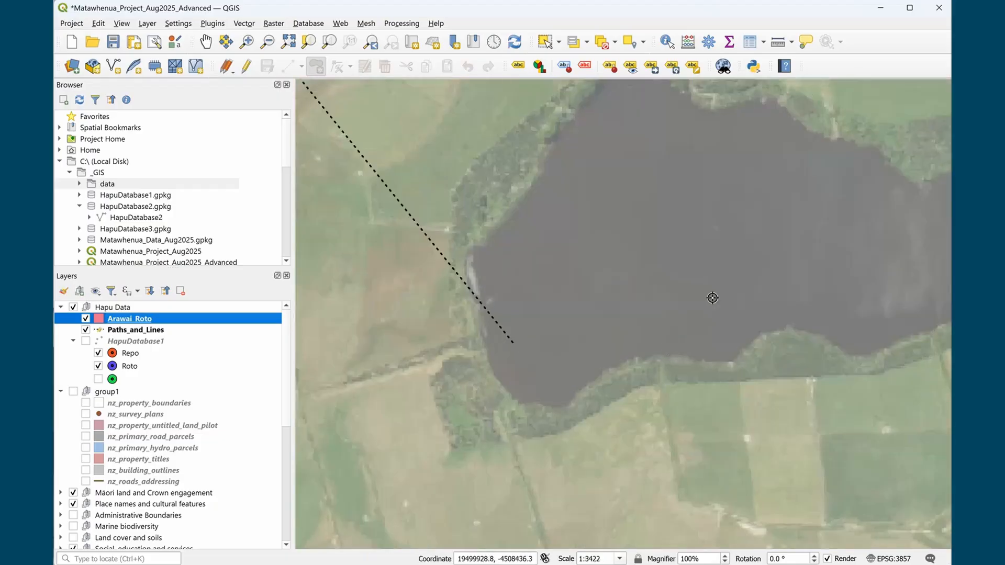
left_click_drag(708, 275, 619, 386)
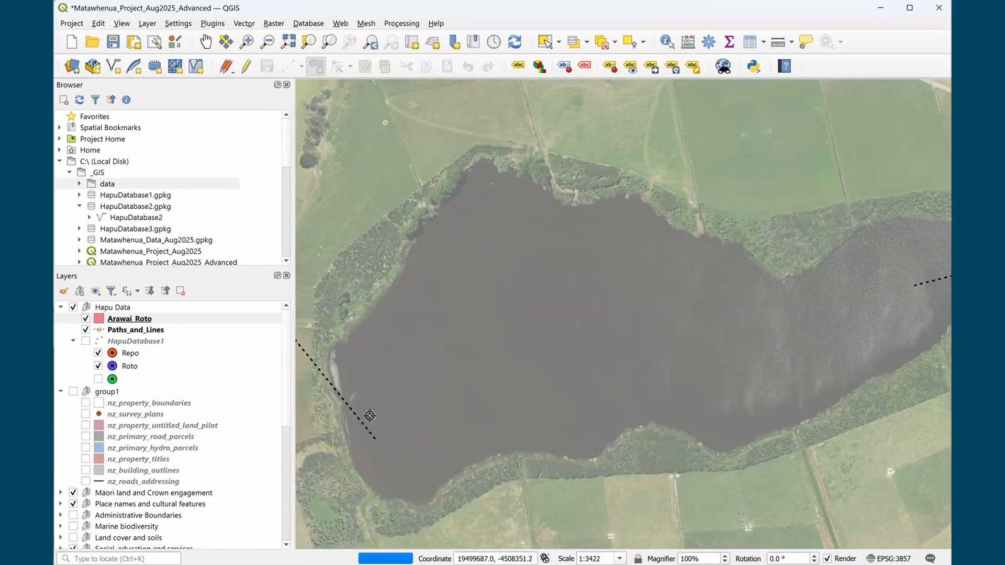
scroll(455, 178, "up", 2)
scroll(451, 178, "up", 2)
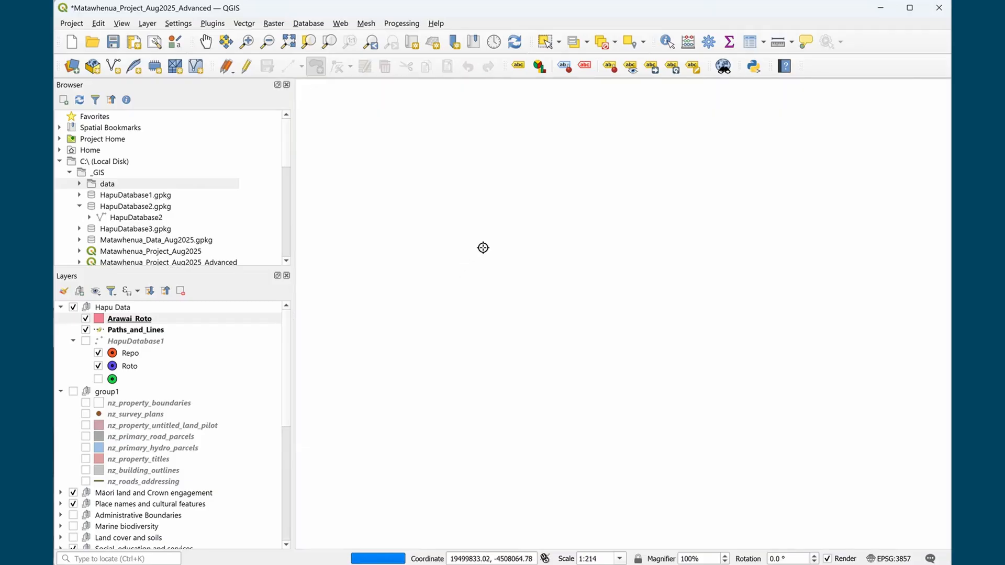
scroll(571, 264, "down", 1)
scroll(565, 280, "down", 1)
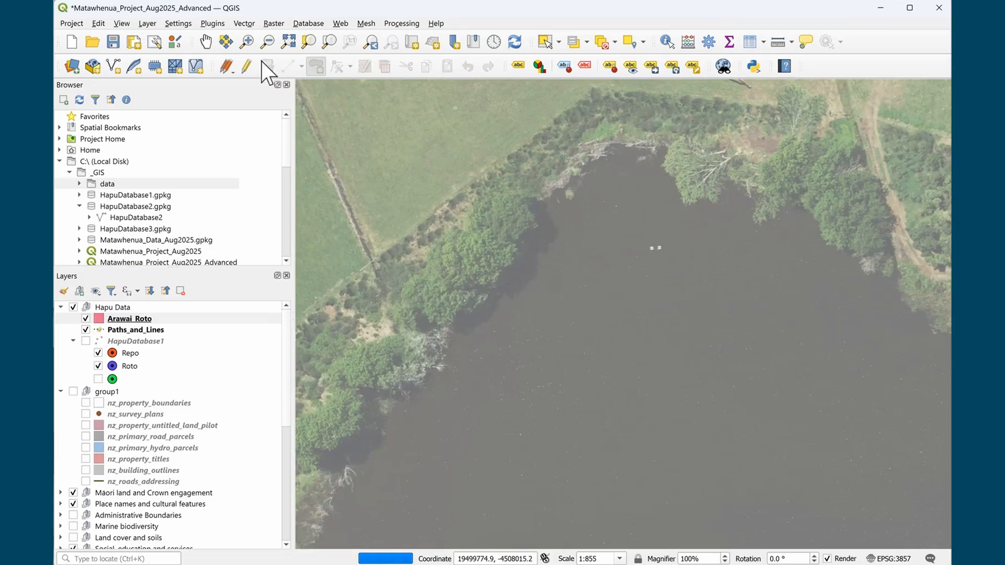
left_click(204, 42)
left_click_drag(400, 298, 586, 344)
left_click_drag(595, 430, 517, 129)
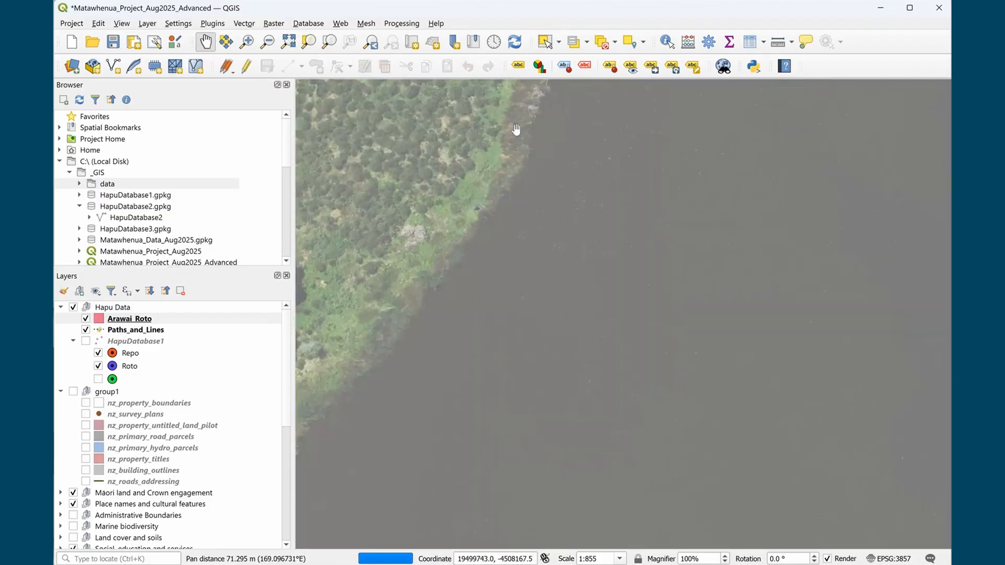
left_click_drag(410, 366, 674, 192)
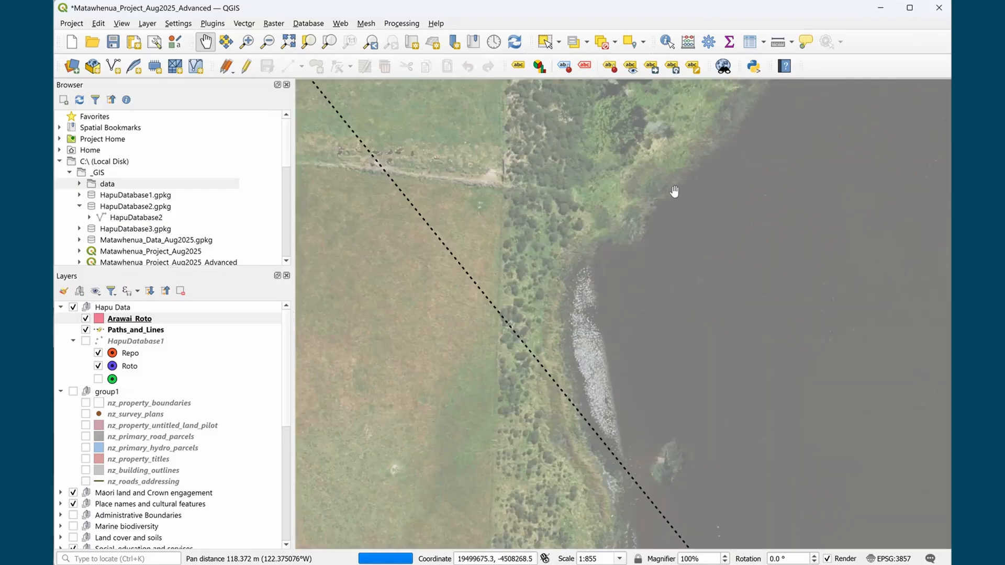
Examine the lake's western and southern shoreline up close, and view the whole lake between Path 1 and Path 2
left_click_drag(611, 498, 354, 112)
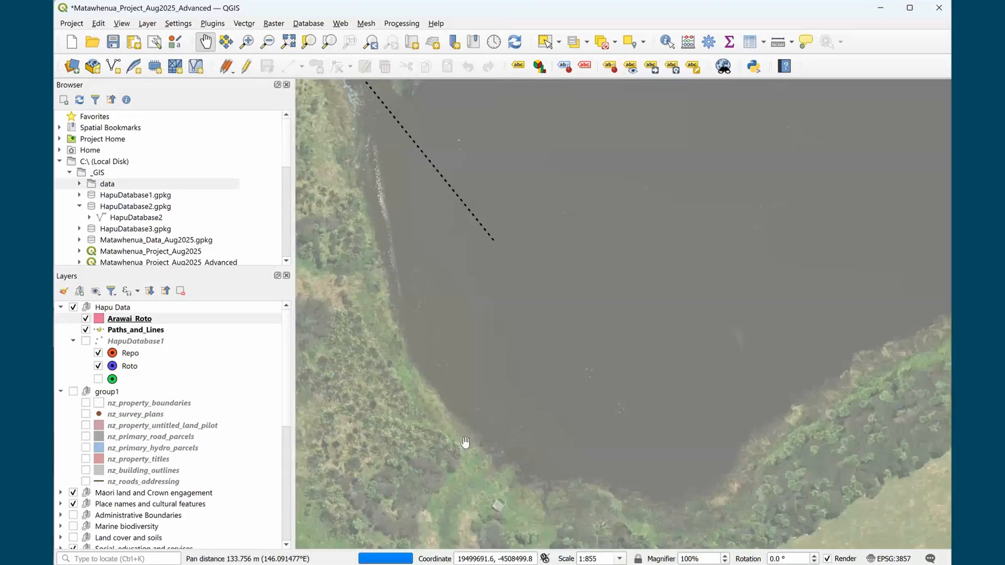
left_click_drag(465, 442, 317, 217)
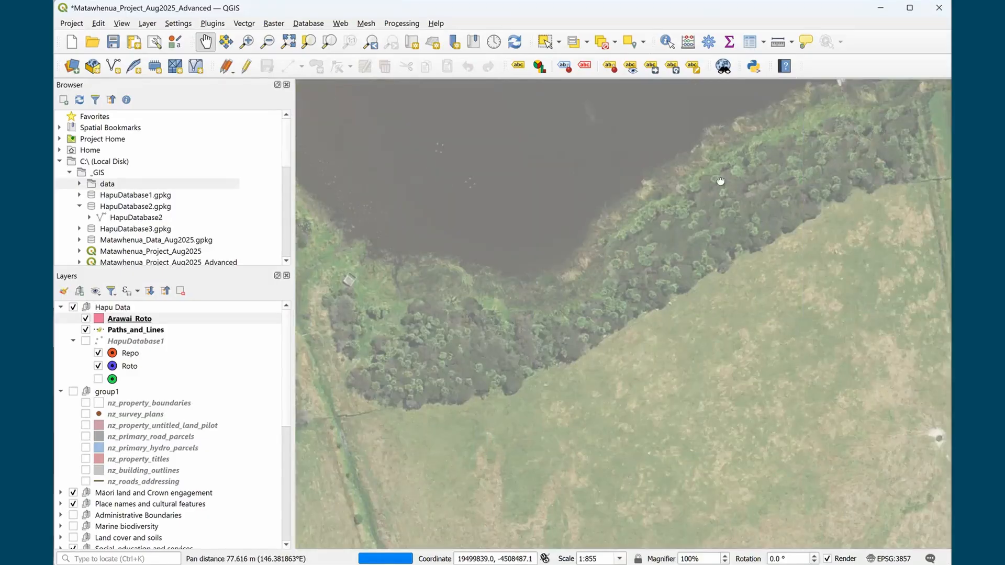
left_click_drag(555, 278, 567, 471)
scroll(567, 330, "down", 1)
scroll(563, 321, "down", 2)
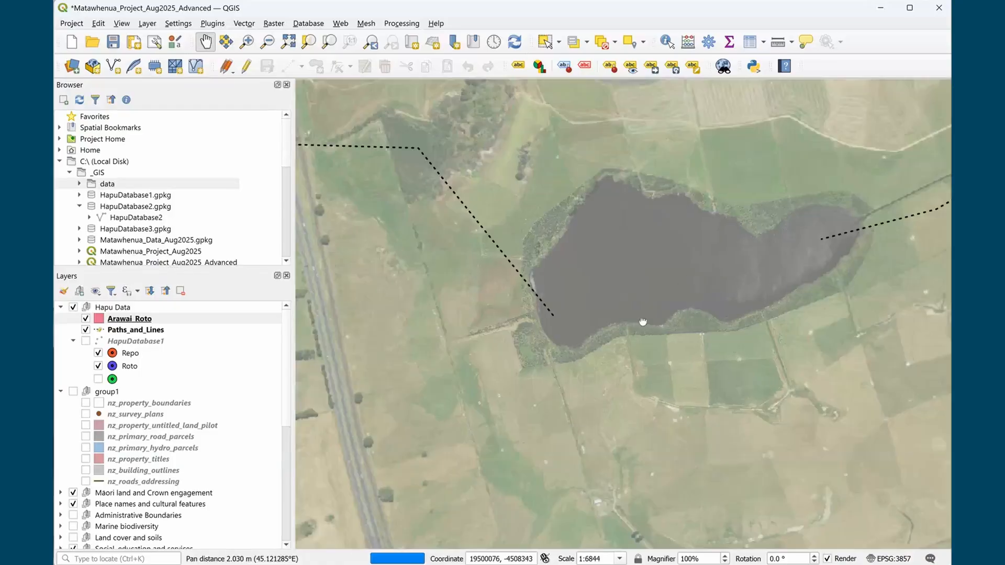
mouse_move(643, 322)
left_mouse_down()
mouse_move(566, 366)
mouse_move(630, 328)
left_mouse_up()
scroll(596, 355, "up", 1)
scroll(596, 354, "down", 1)
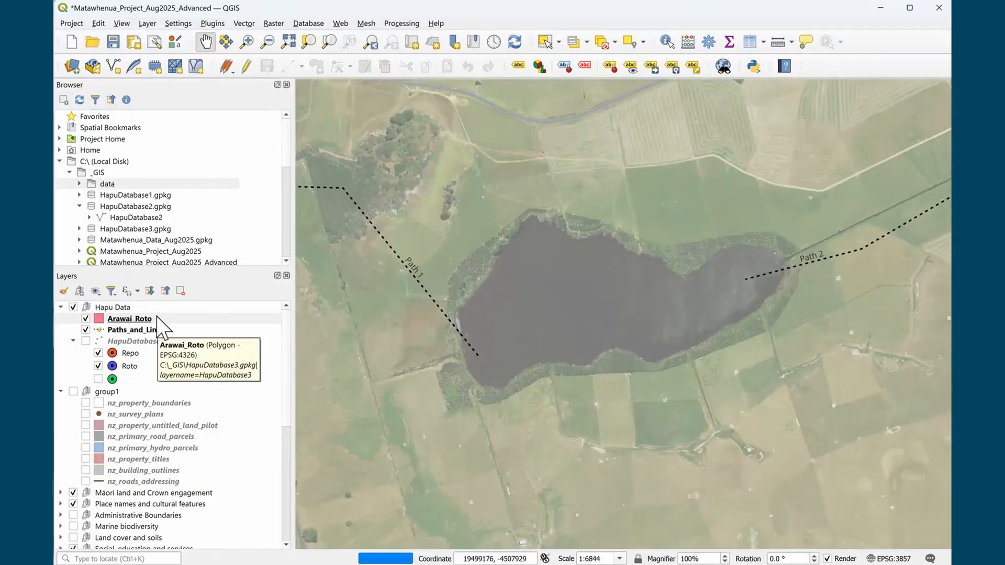
Hide the Paths_and_Lines layer so only the imagery shows around the lake
left_click(86, 330)
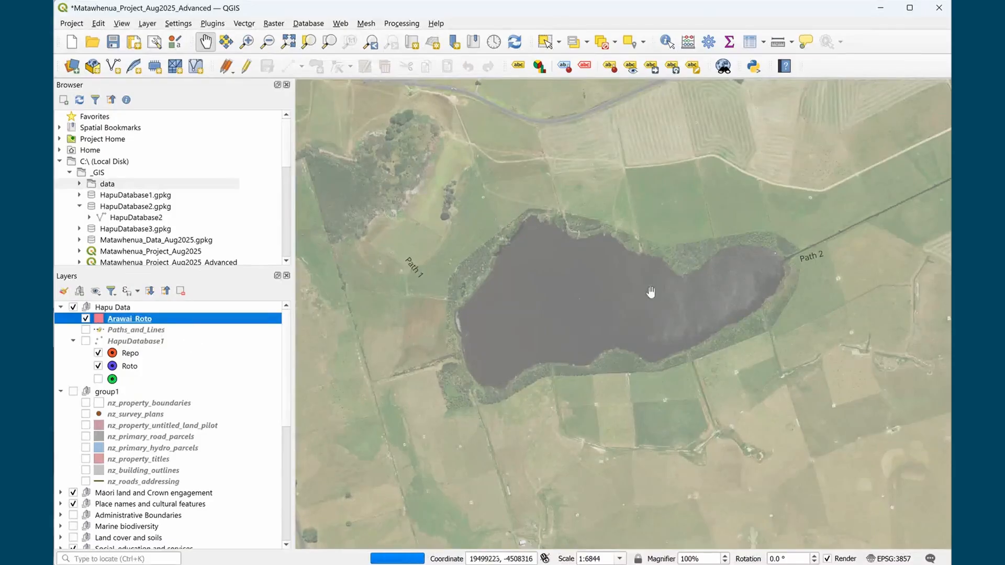
scroll(693, 293, "up", 1)
scroll(689, 300, "down", 1)
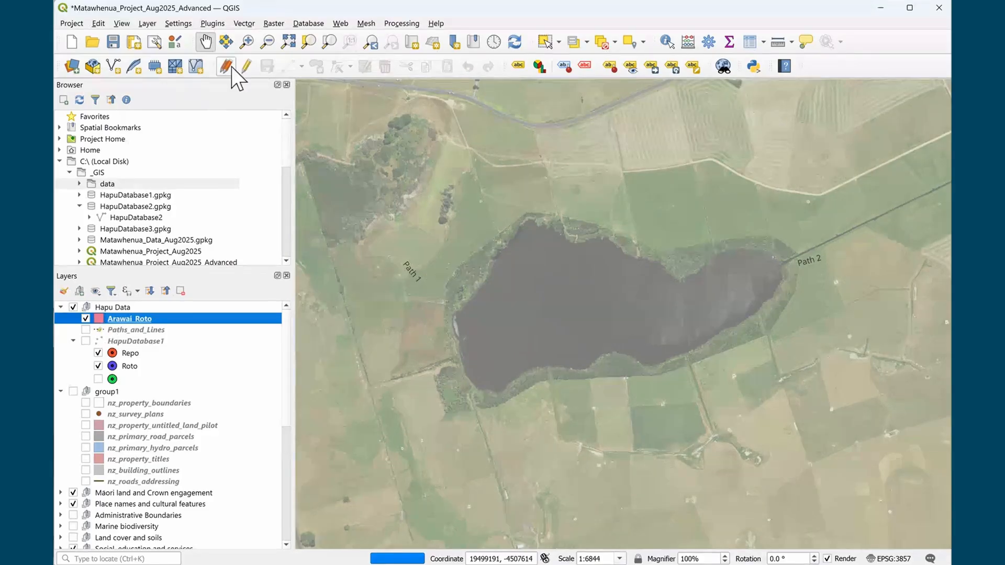
Start editing Arawai_Roto and trace a polygon around the whole lake shoreline, anticlockwise from its northwestern tip, then finish the shape
left_click(245, 67)
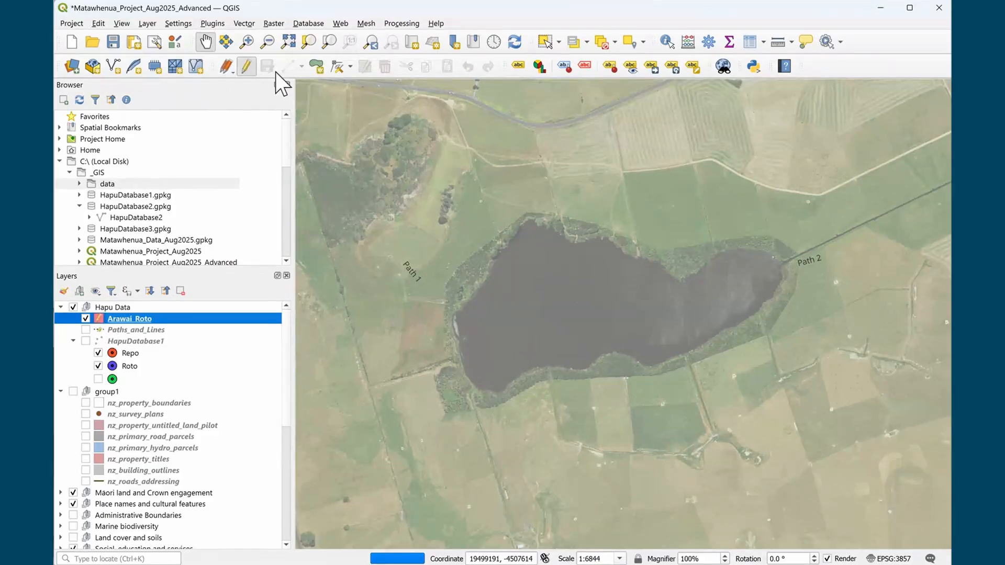
left_click(317, 67)
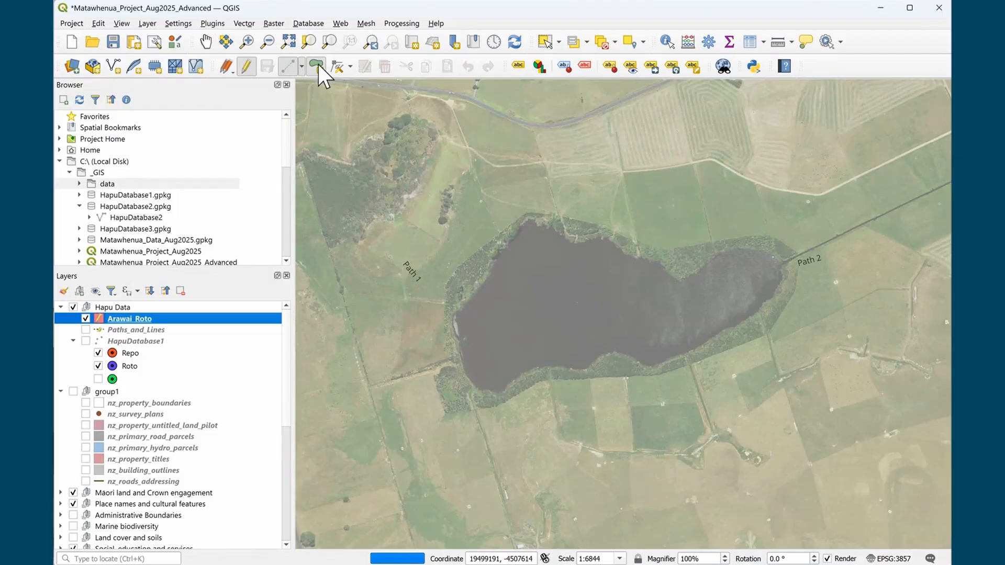
left_click(522, 222)
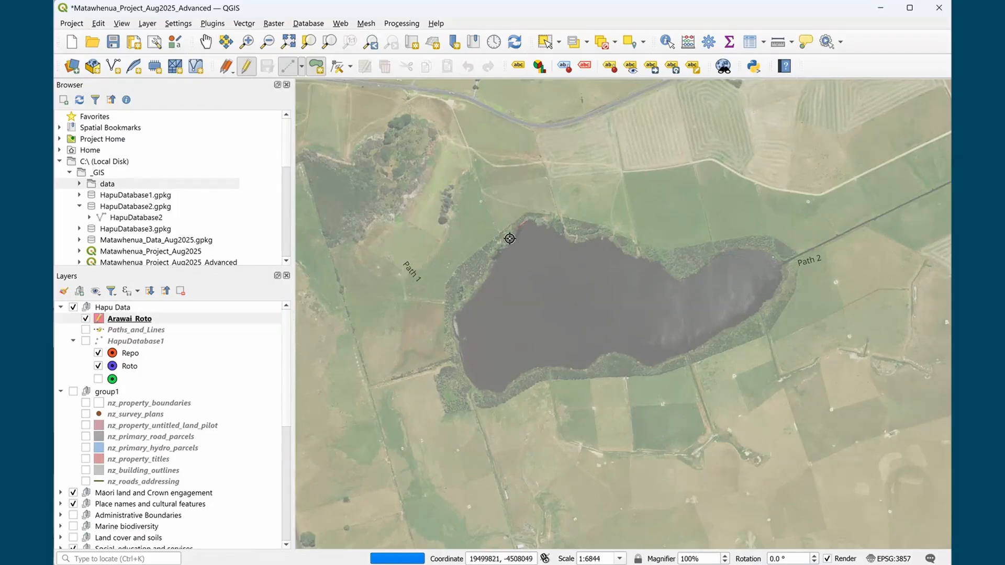
left_click(493, 260)
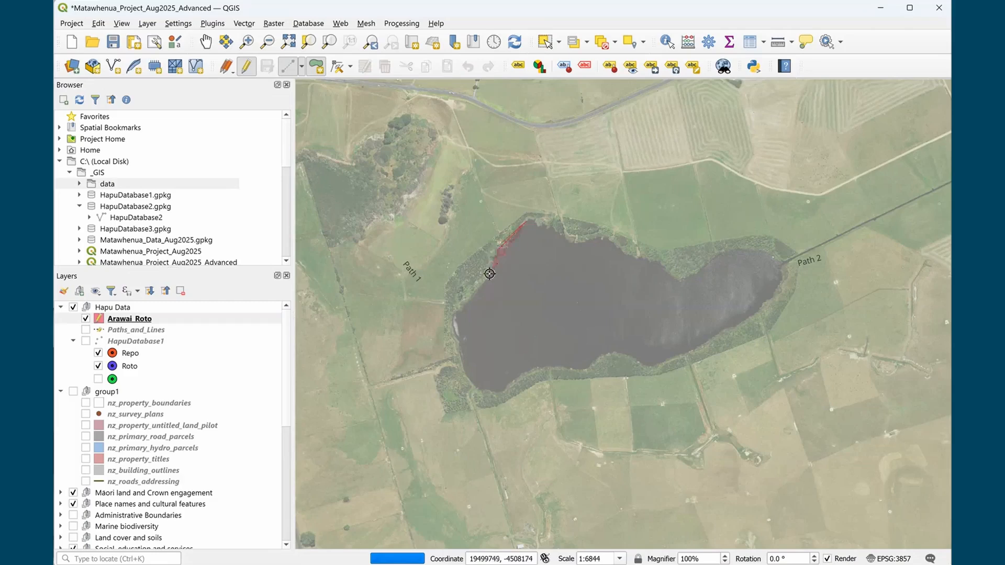
left_click(454, 315)
left_click(461, 345)
left_click(478, 390)
left_click(502, 392)
left_click(552, 365)
left_click(591, 367)
left_click(611, 349)
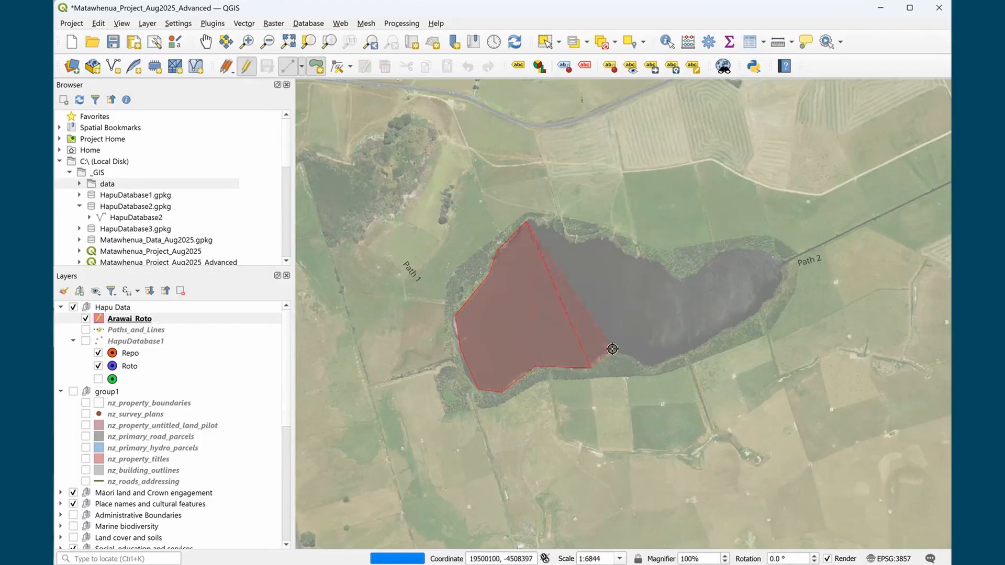
left_click(649, 365)
left_click(689, 352)
left_click(758, 308)
left_click(781, 262)
left_click(754, 243)
left_click(712, 255)
left_click(681, 282)
left_click(652, 259)
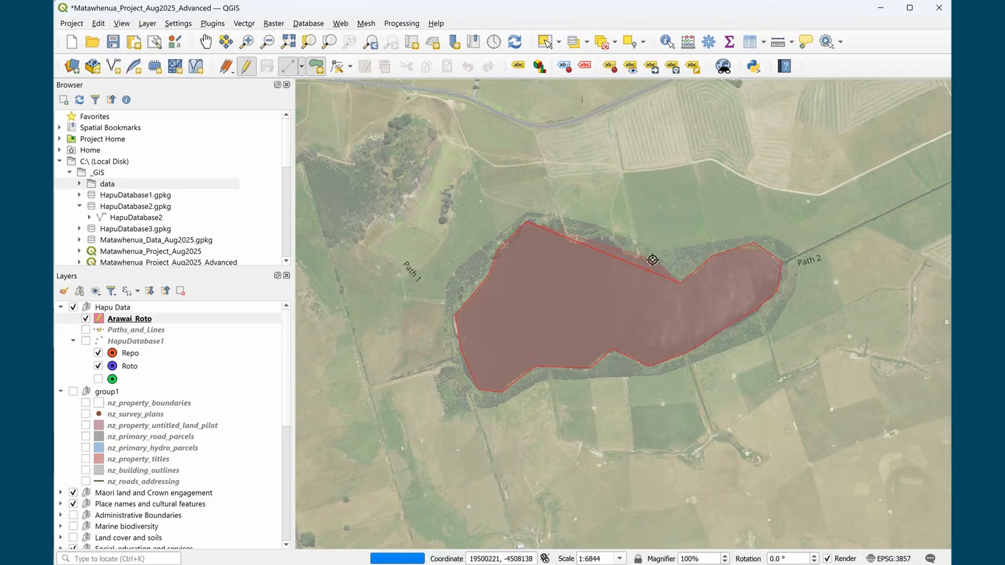
left_click(625, 254)
left_click(600, 238)
left_click(572, 244)
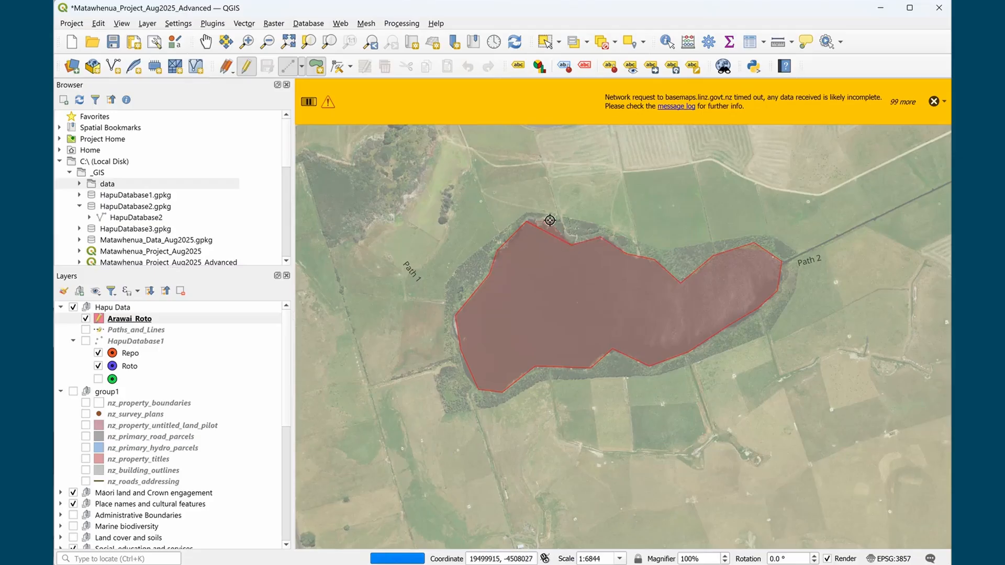
left_click(550, 220)
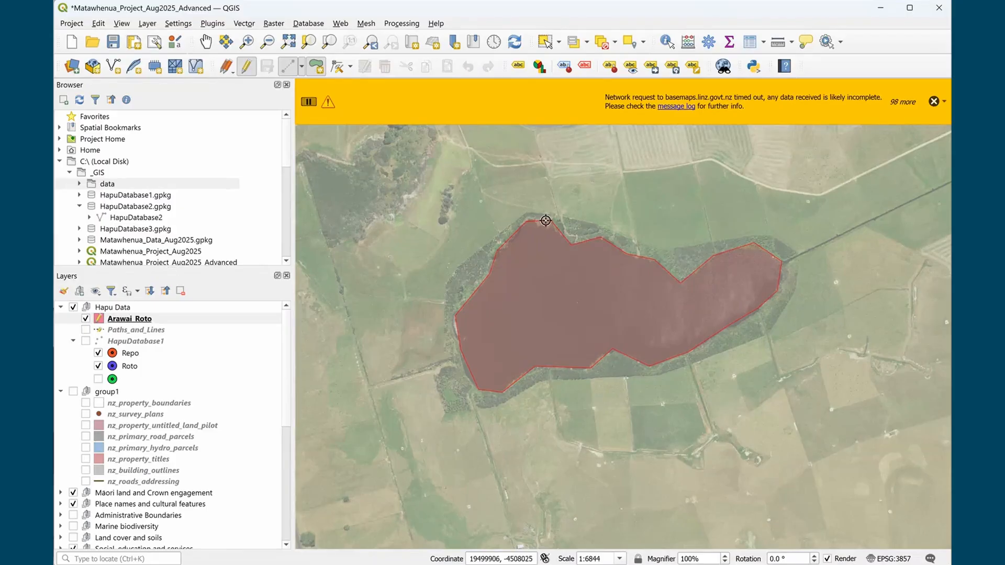
right_click(546, 218)
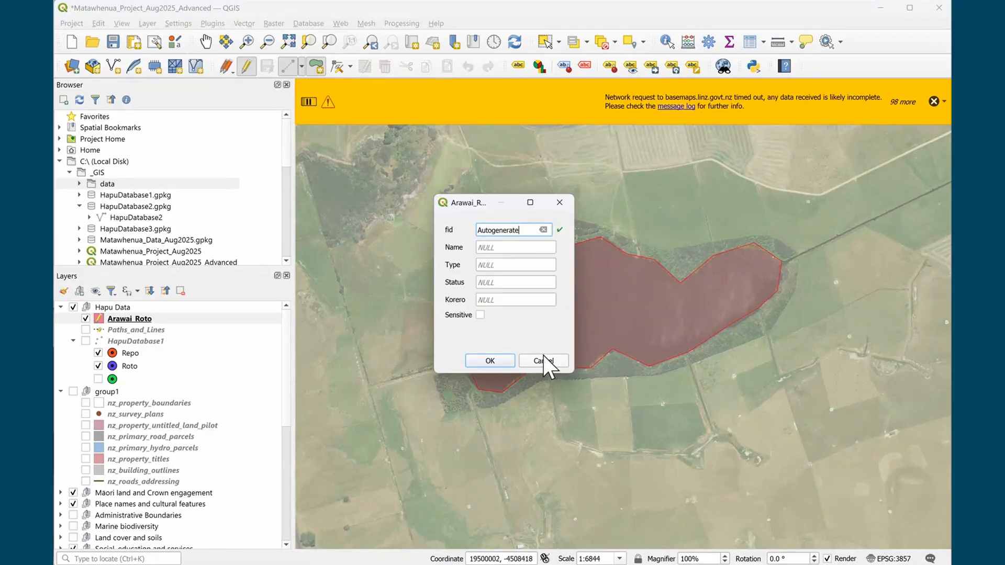
Enter Name Ohinewai Roto, Type Roto and Status "Poor, nitrification, weeds" for the new lake polygon and accept the attributes
left_click(513, 246)
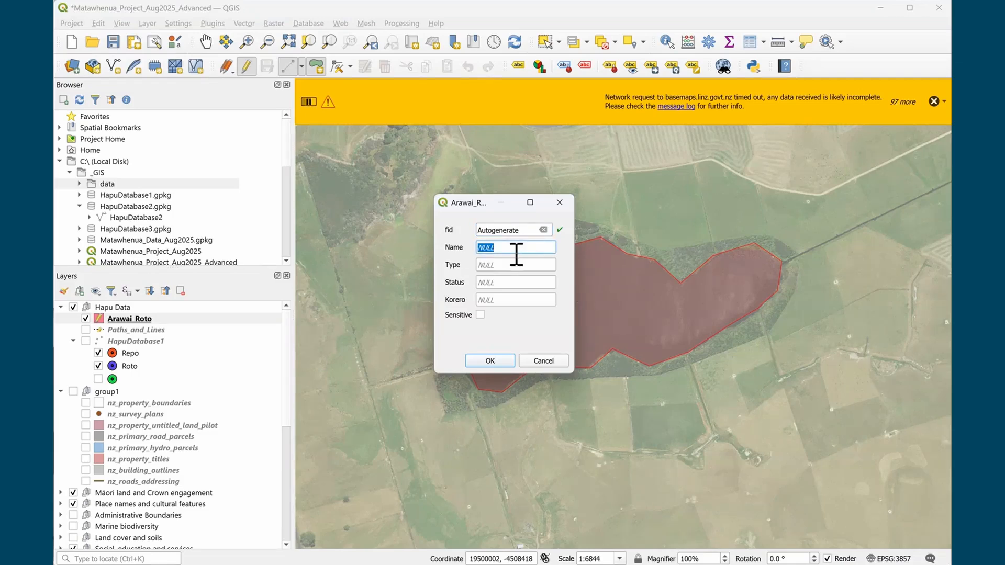
type("Ohinewai Roto")
left_click(532, 271)
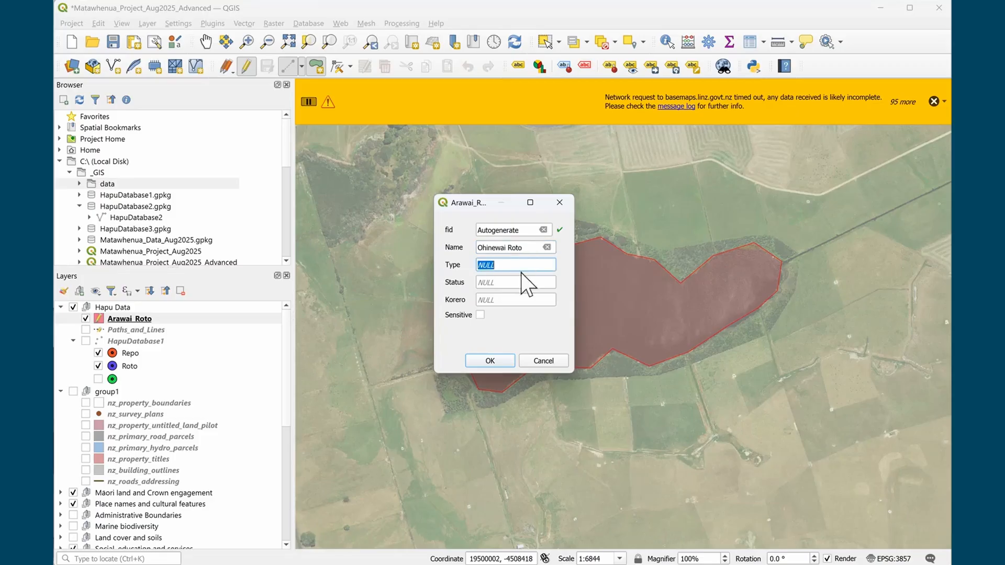
type("Roto")
left_click(520, 289)
type("Poor")
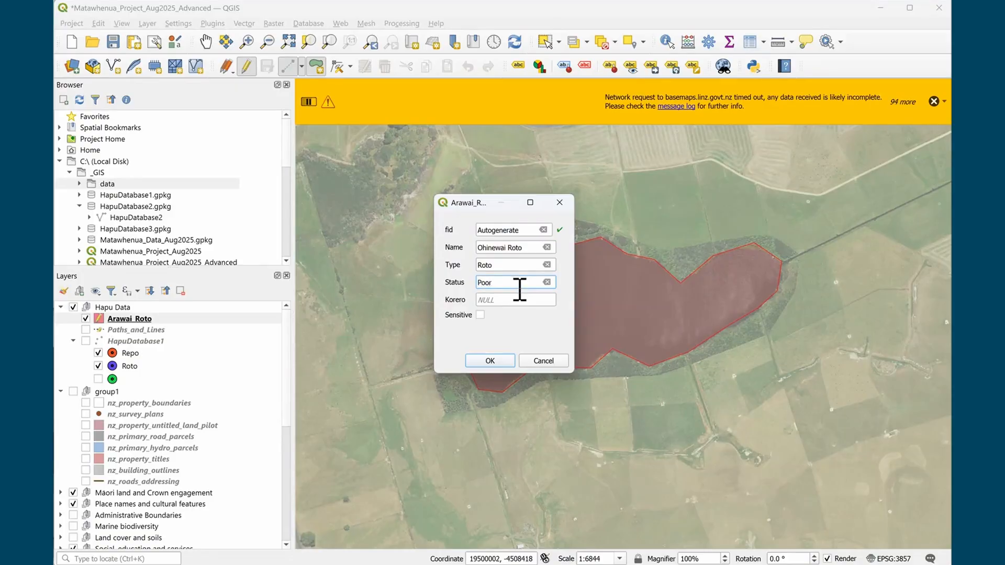
type(", nitrification, weeds")
left_click(516, 300)
left_click(495, 365)
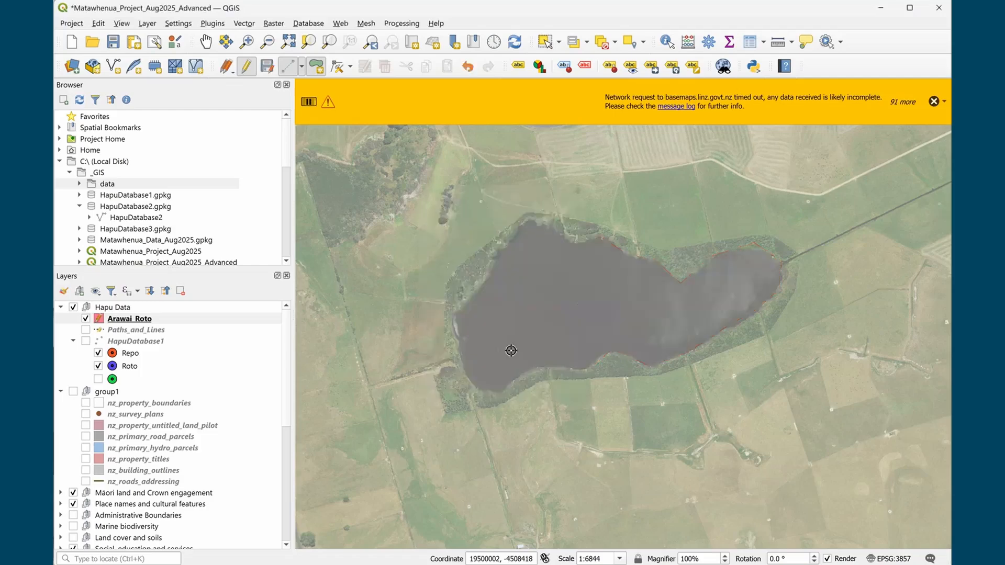
Dismiss the network warnings and save the Arawai_Roto layer edits, keeping the layer editable
left_click(944, 103)
left_click(924, 118)
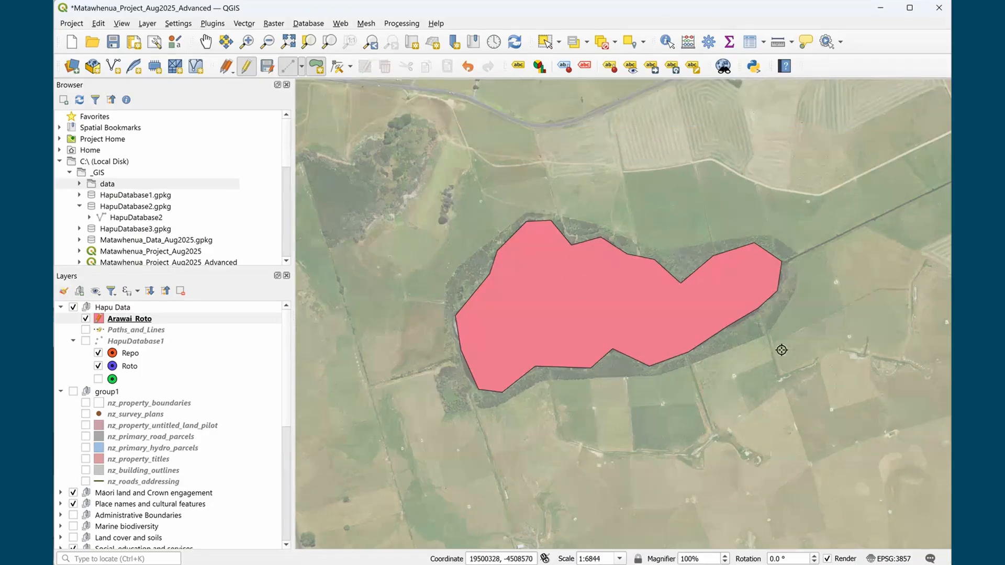
scroll(671, 284, "up", 1)
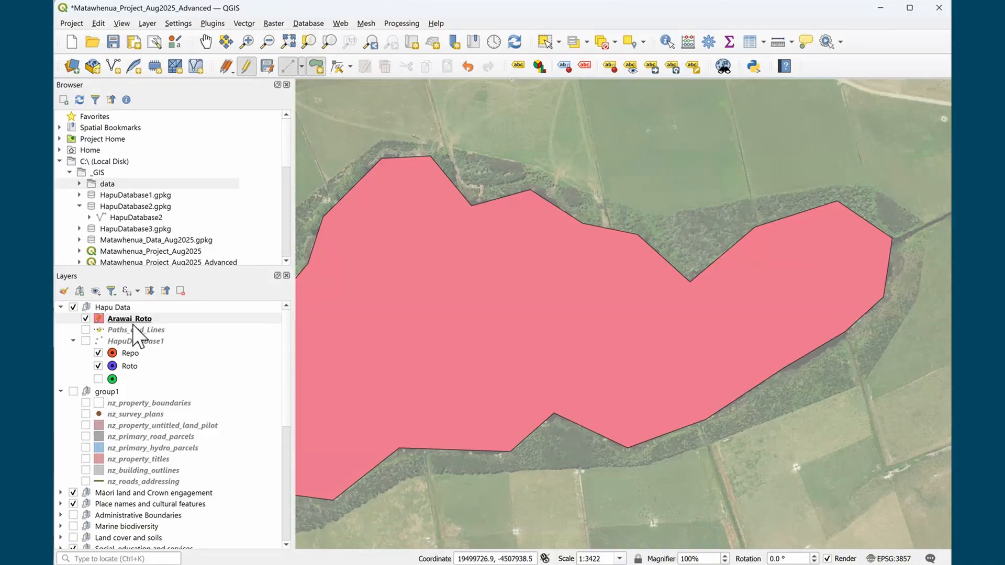
left_click(263, 64)
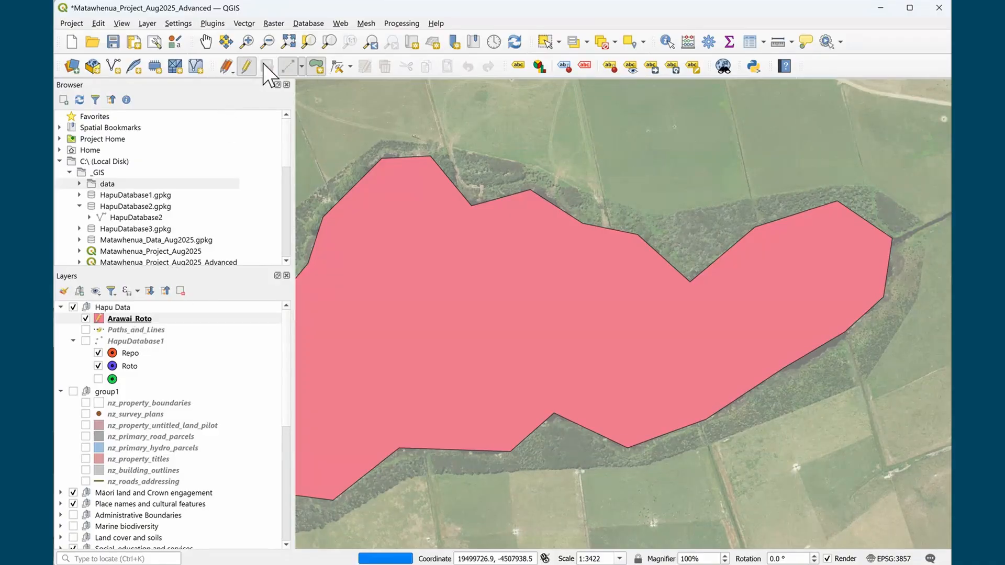
left_click(243, 65)
left_click(247, 67)
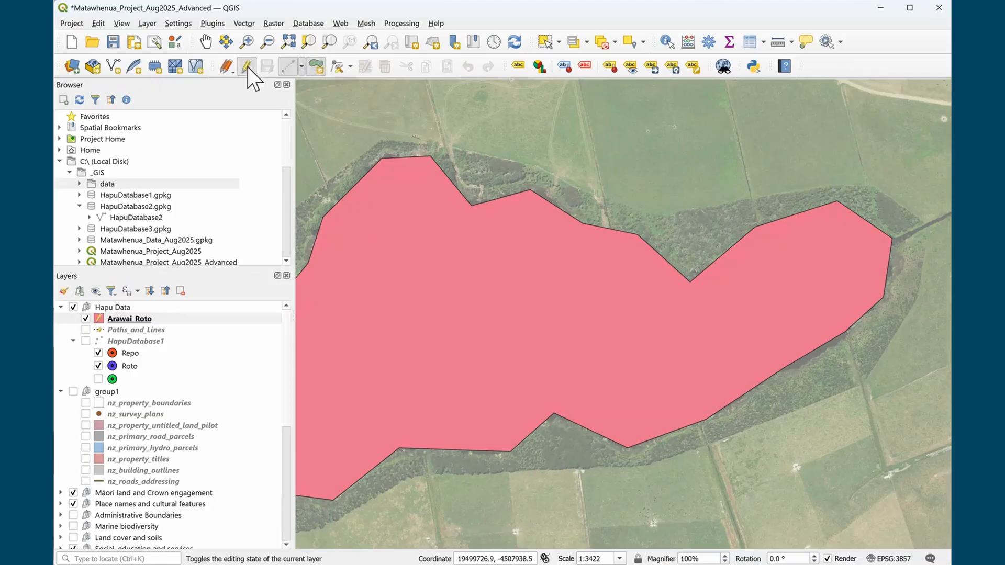
Using the Vertex Tool for the current layer, move a northern shoreline vertex into the lake, then reposition it at the water's edge
left_click(350, 67)
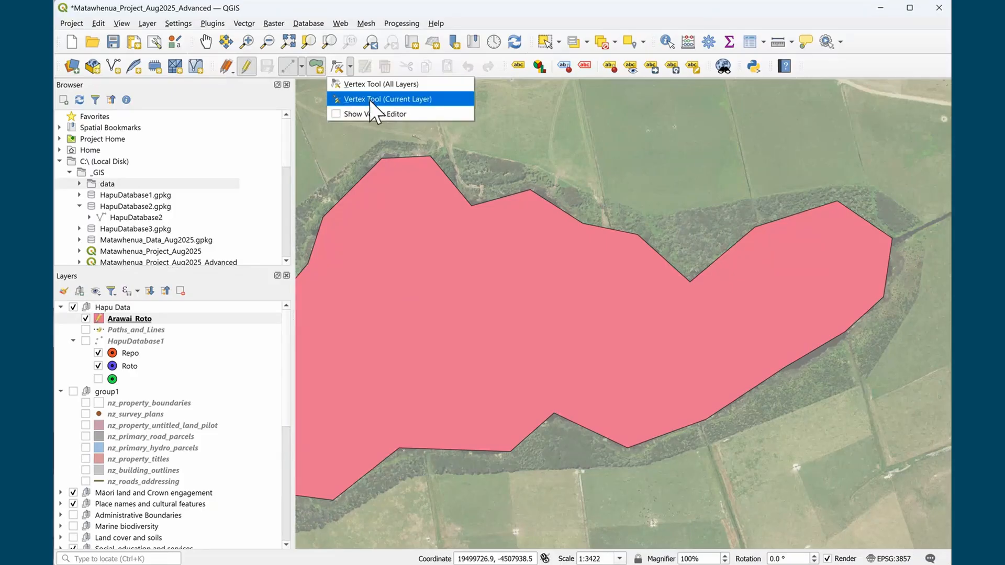
left_click(370, 101)
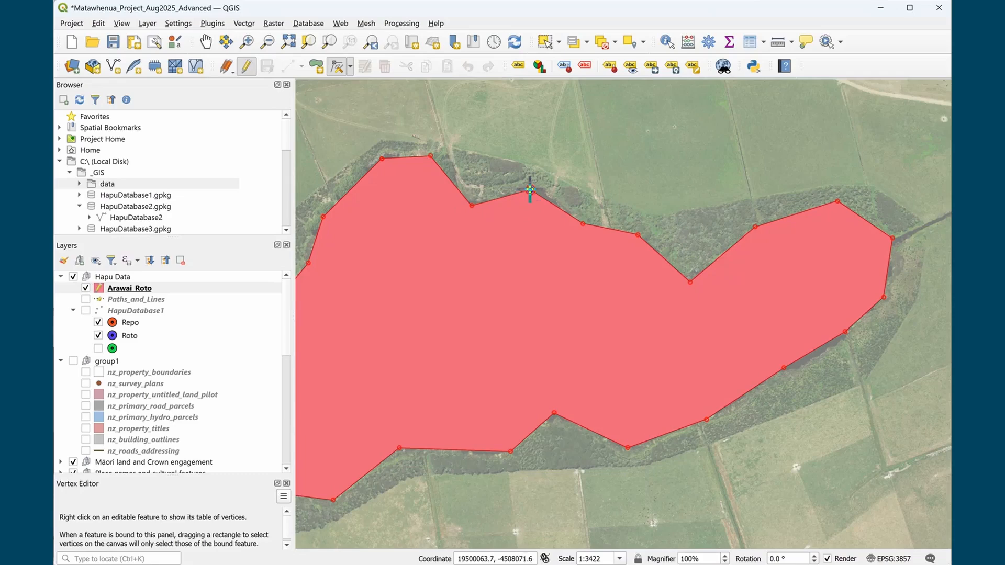
left_click_drag(530, 189, 502, 216)
scroll(530, 190, "up", 2)
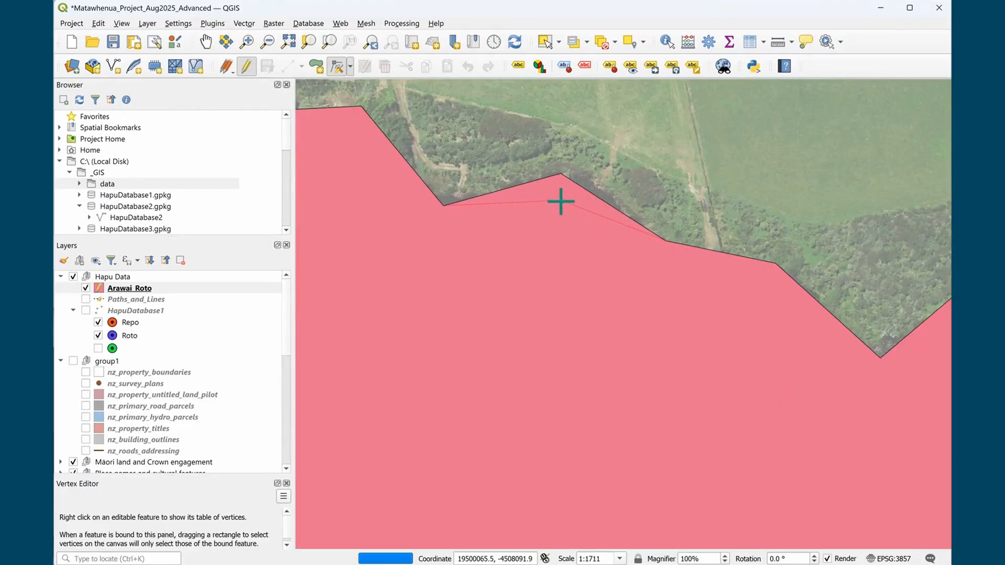
left_click(560, 201)
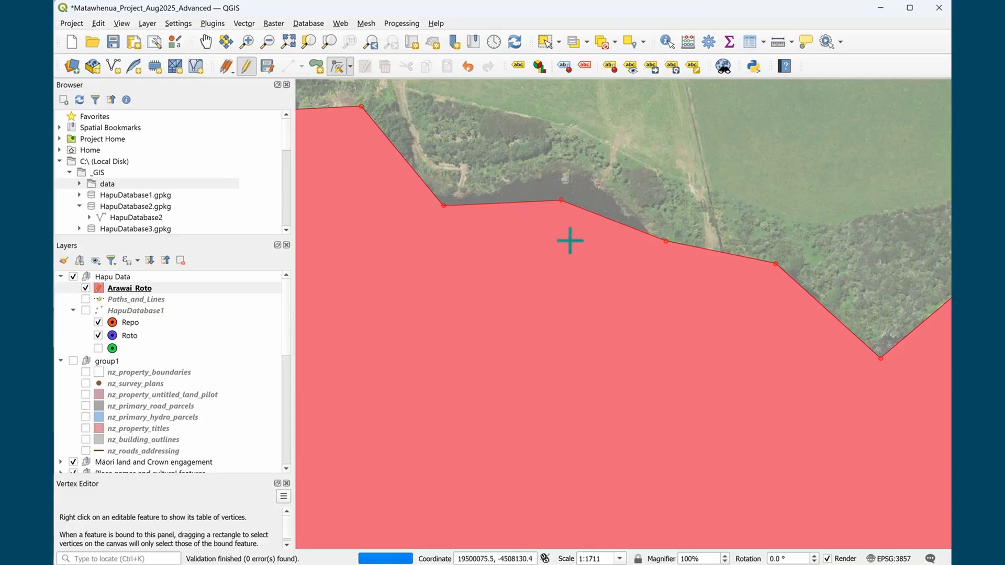
left_click(561, 201)
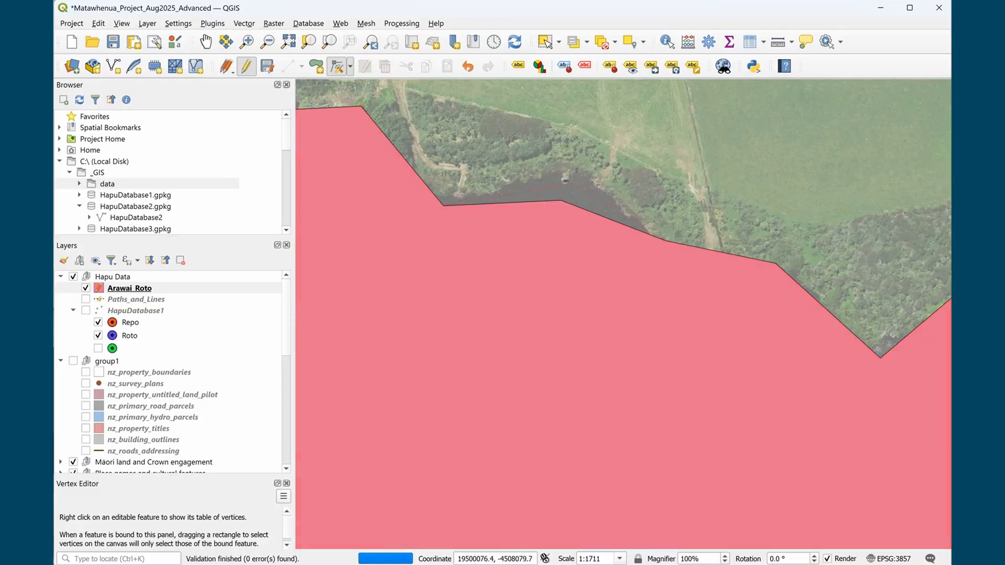
left_click(569, 179)
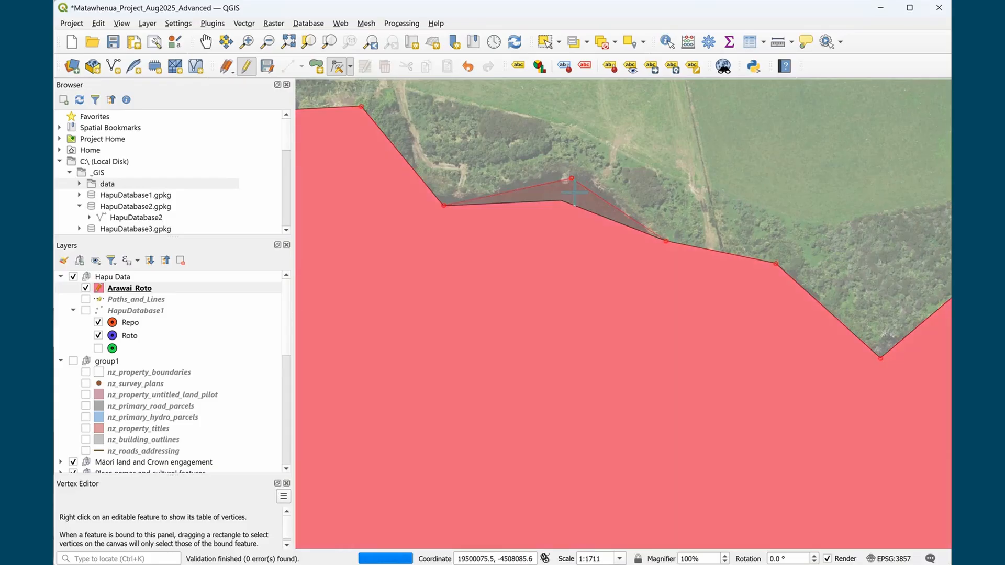
Reposition the vertex east of the farm track at the water's edge and add a vertex to the segment near the track's end
scroll(810, 296, "up", 1)
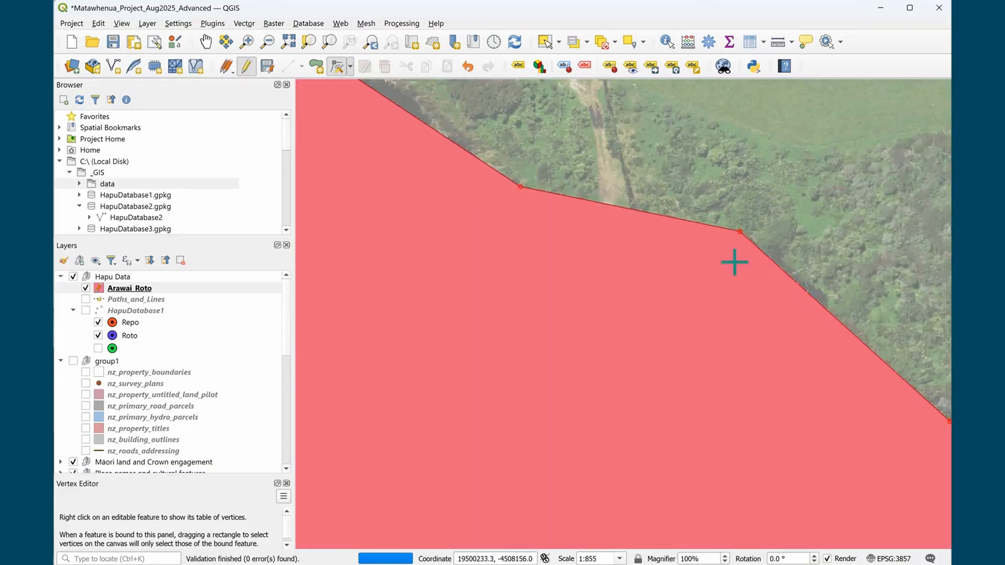
left_click(739, 232)
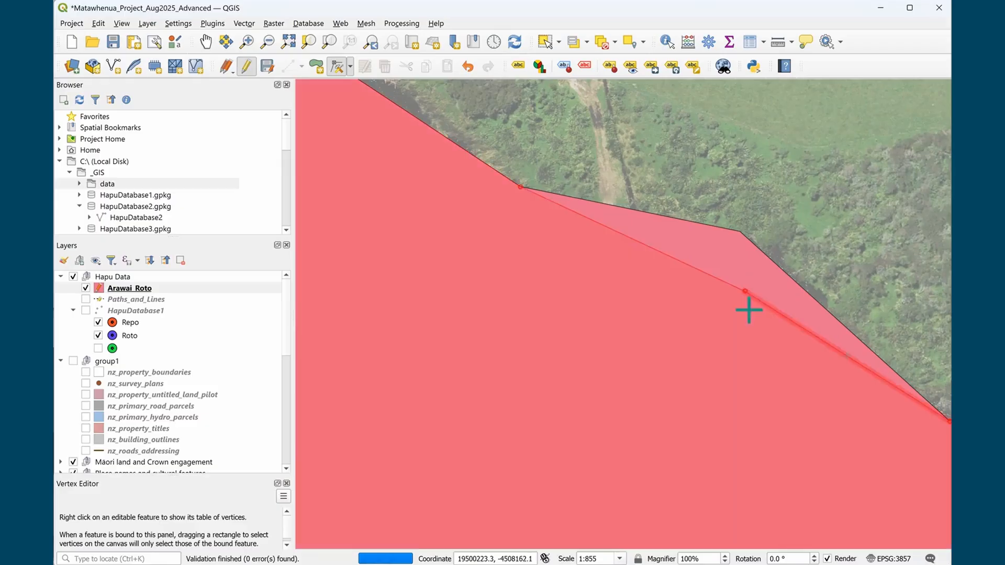
left_click(746, 291)
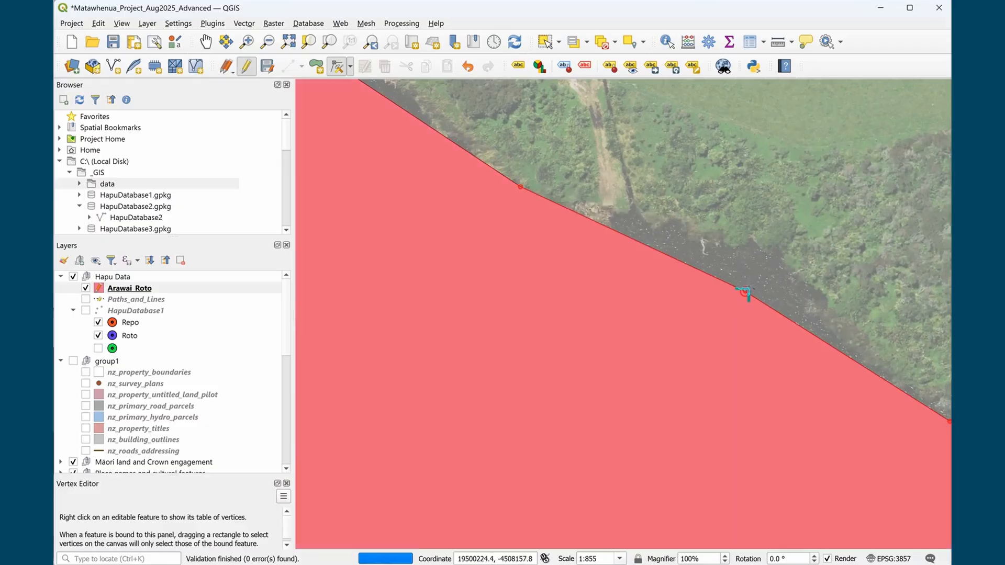
left_click(745, 291)
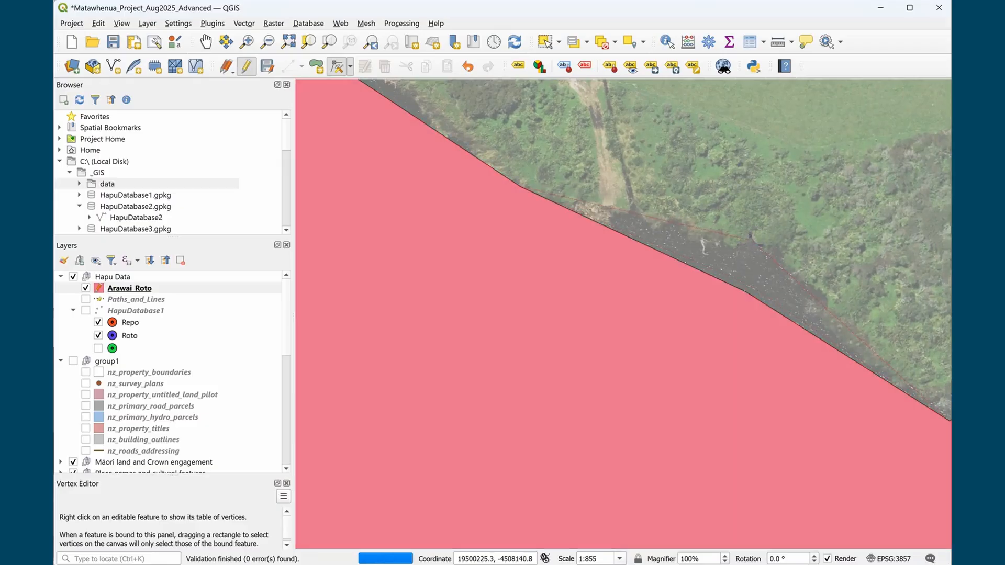
left_click(750, 244)
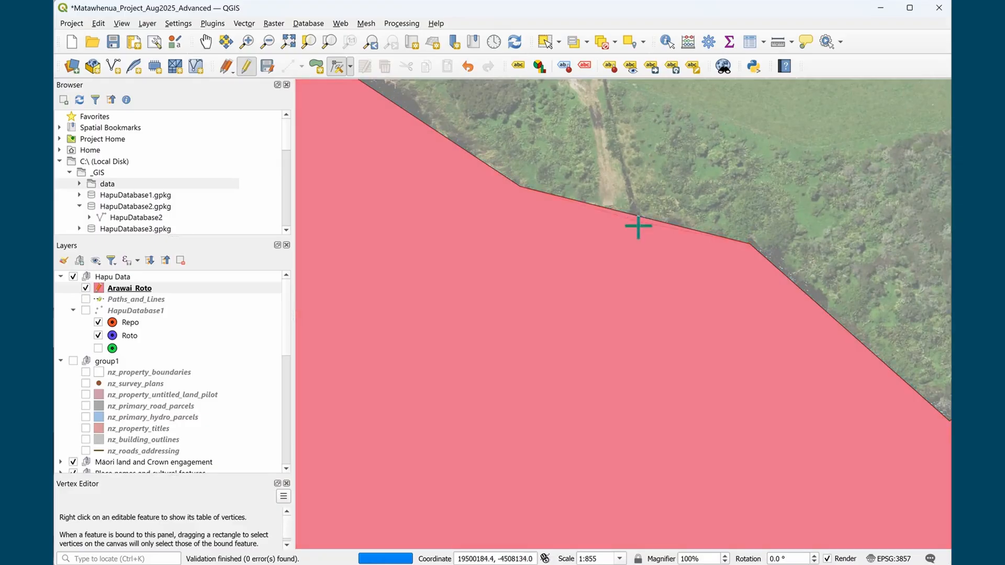
left_click(638, 226)
left_click(629, 237)
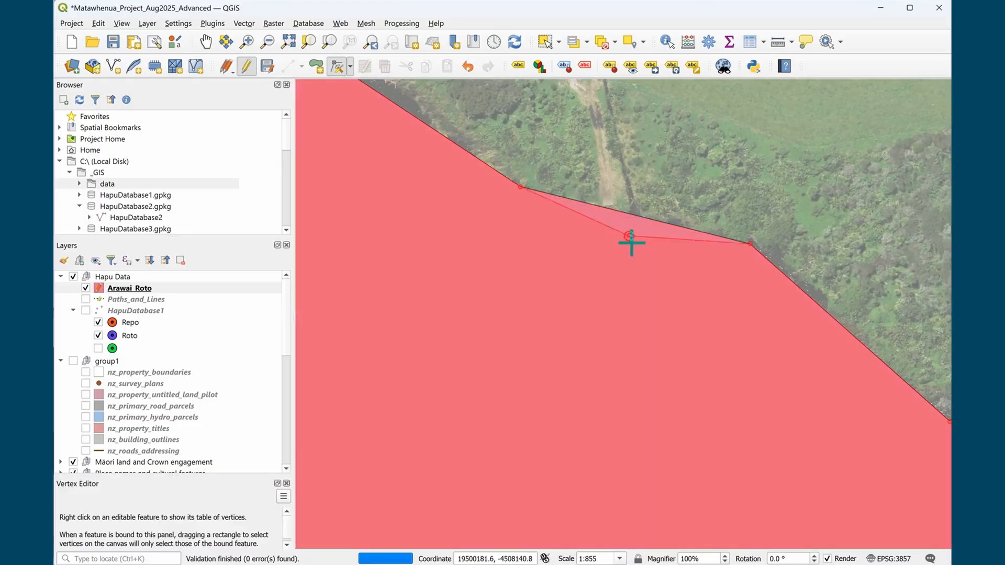
Shift the shoreline segment at the farm track's end north, and move its eastern vertex south to the water's edge
left_click(680, 242)
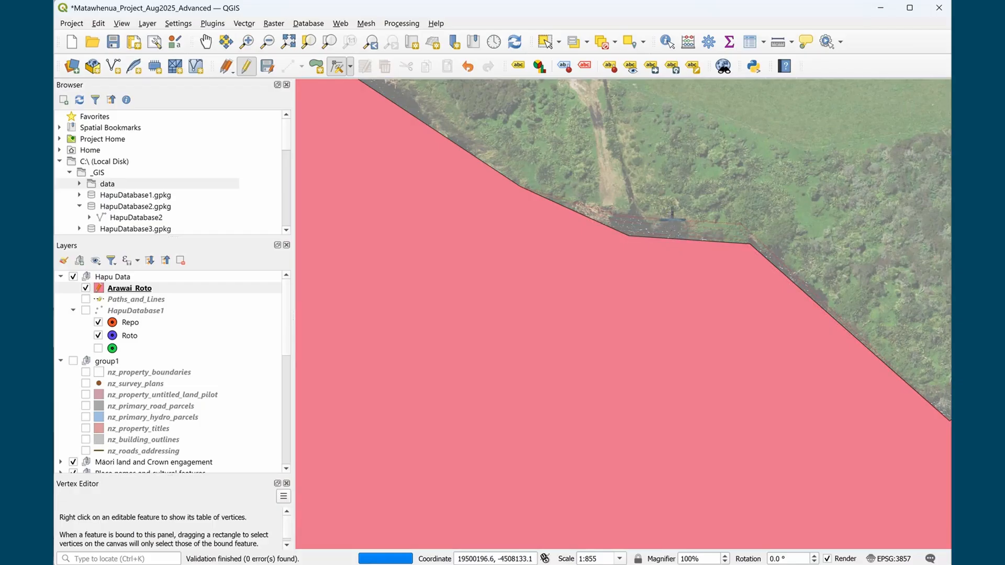
left_click(673, 218)
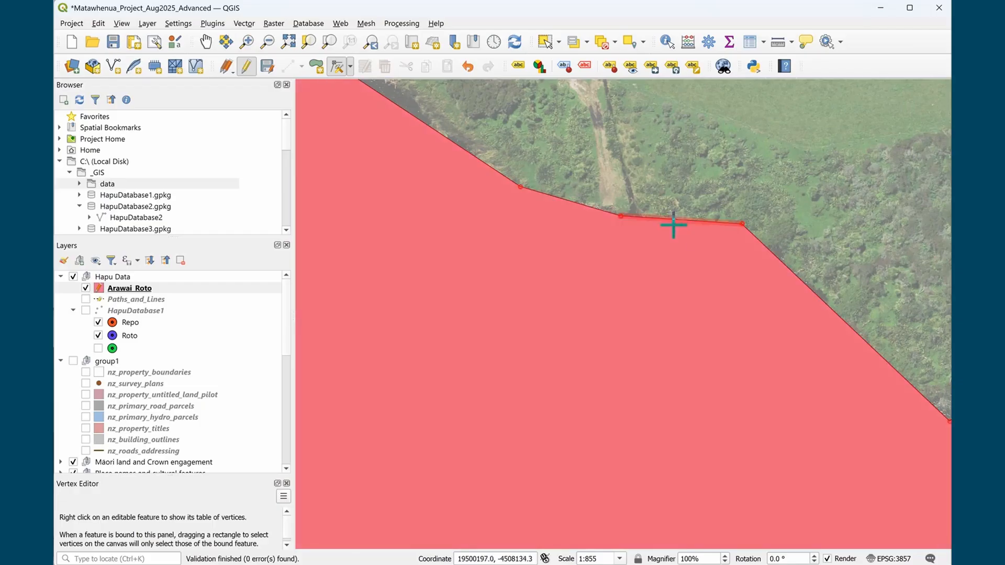
left_click(741, 224)
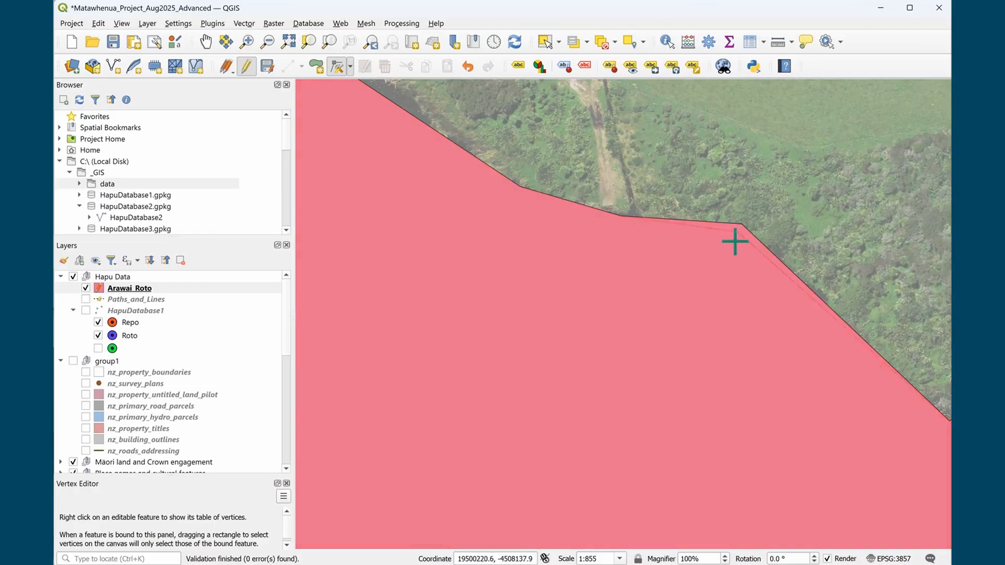
left_click(744, 253)
Shift the same segment northwest to the track's end, and add a vertex near its middle, set south at the water's edge
left_click(665, 229)
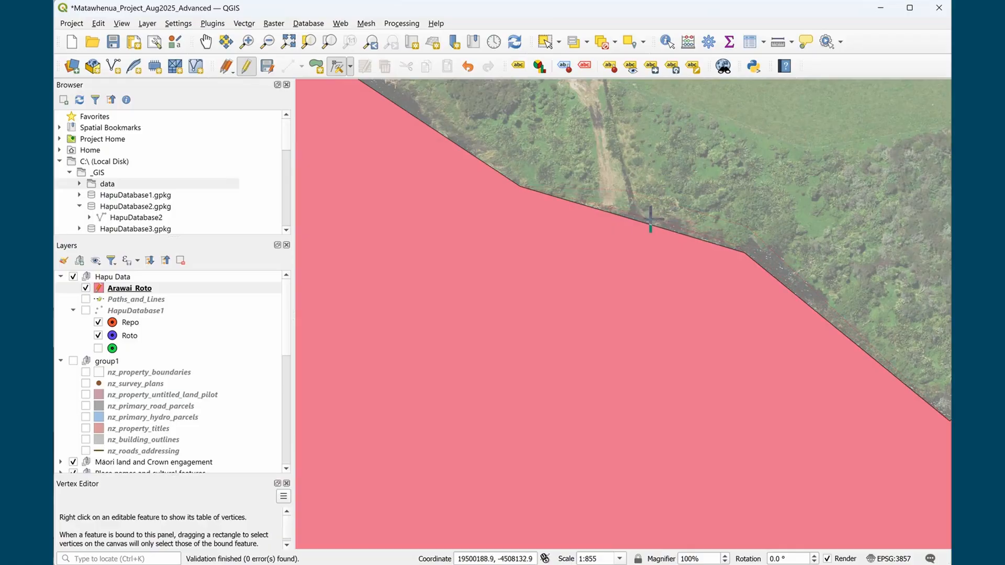
left_click(649, 219)
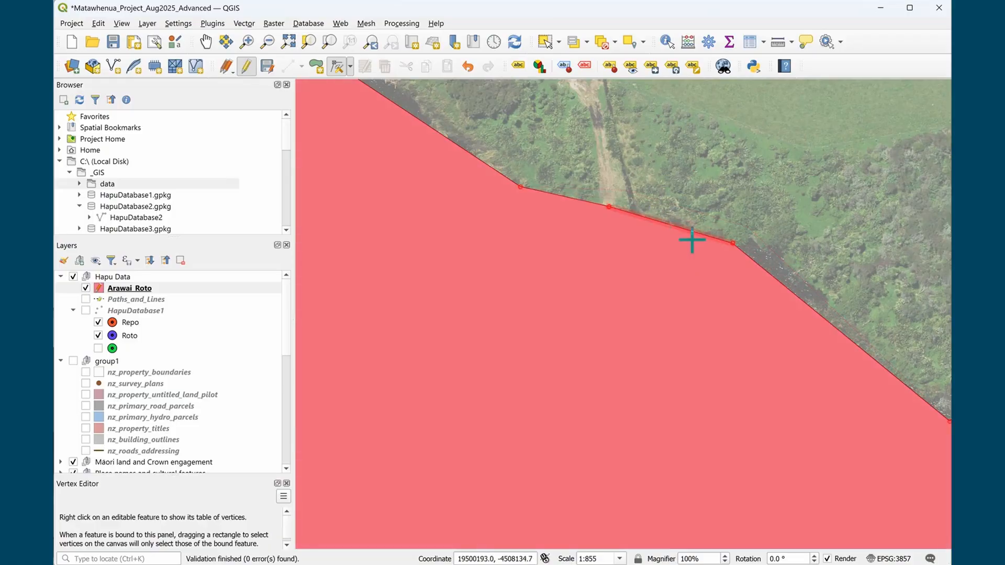
left_click(673, 226)
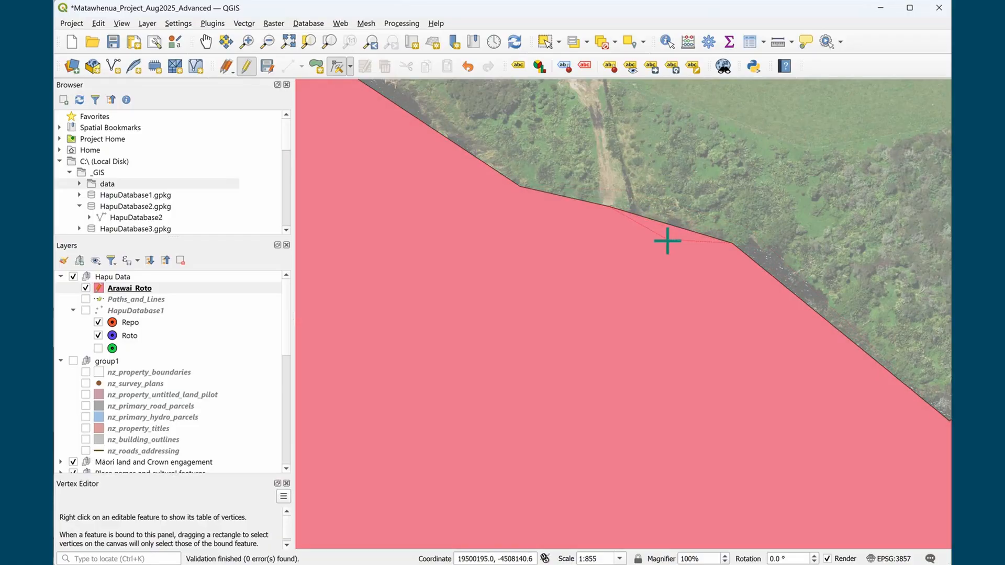
left_click(666, 240)
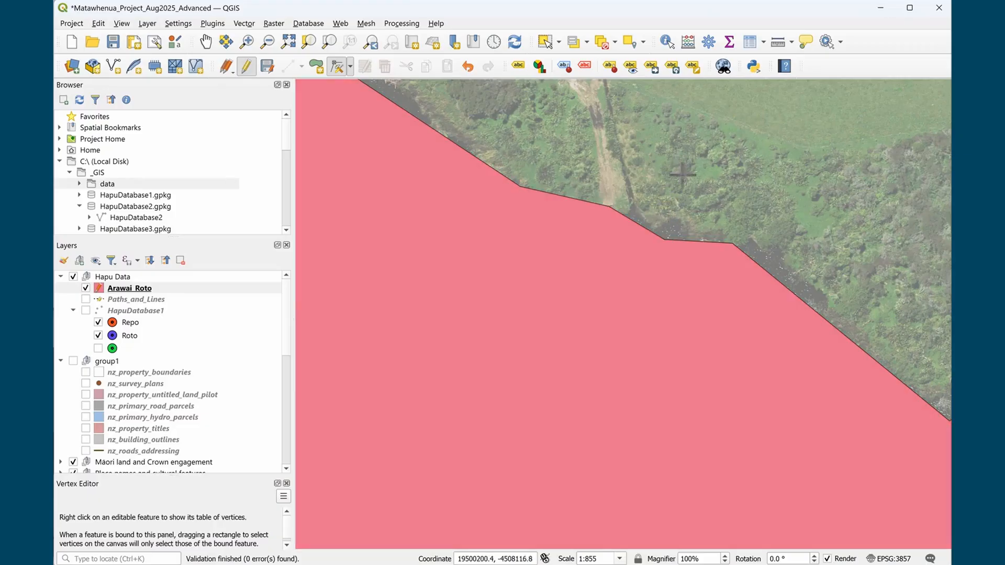
Save the Arawai_Roto layer edits, end its editing session and select the layer
scroll(686, 181, "down", 2)
scroll(681, 175, "down", 1)
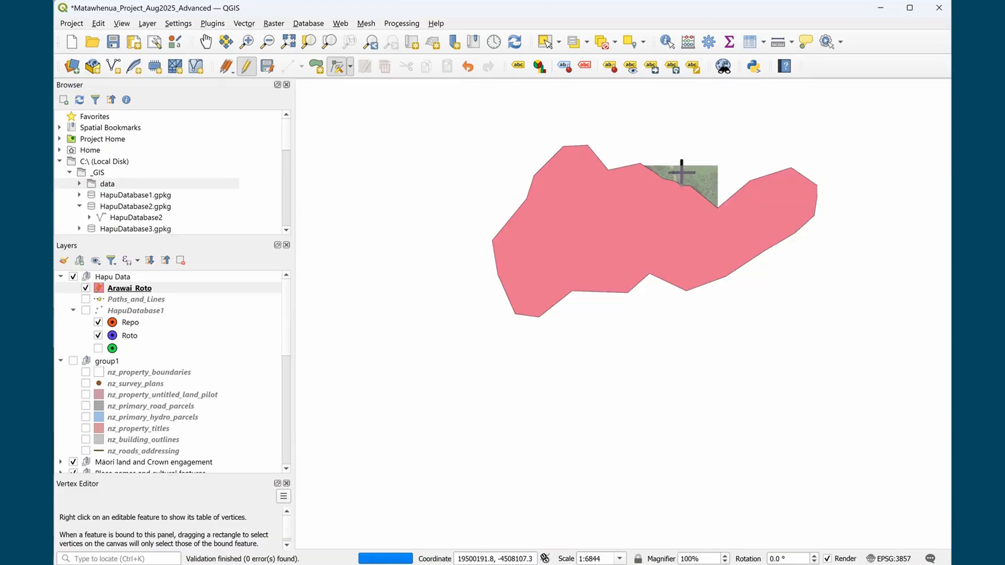
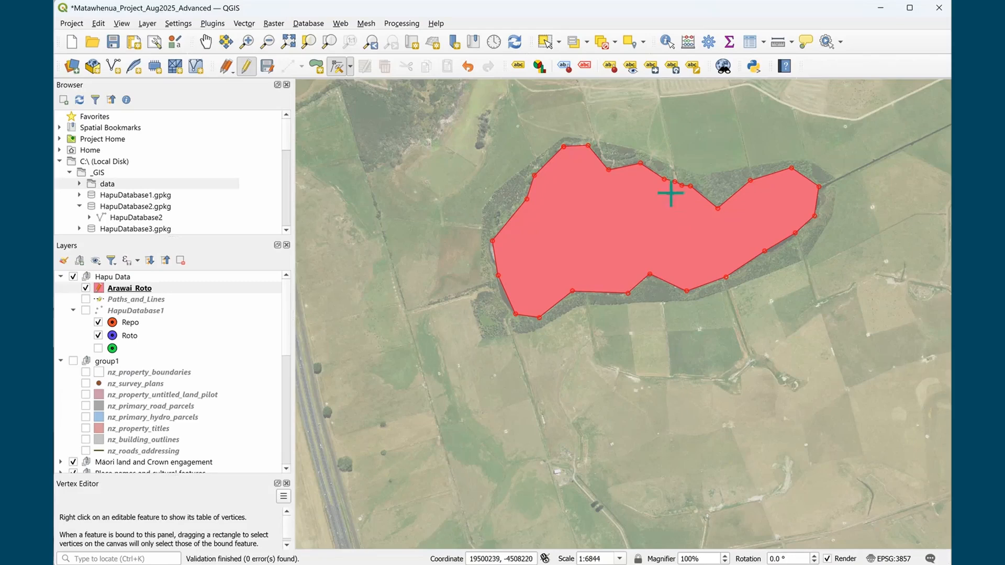
left_click(267, 67)
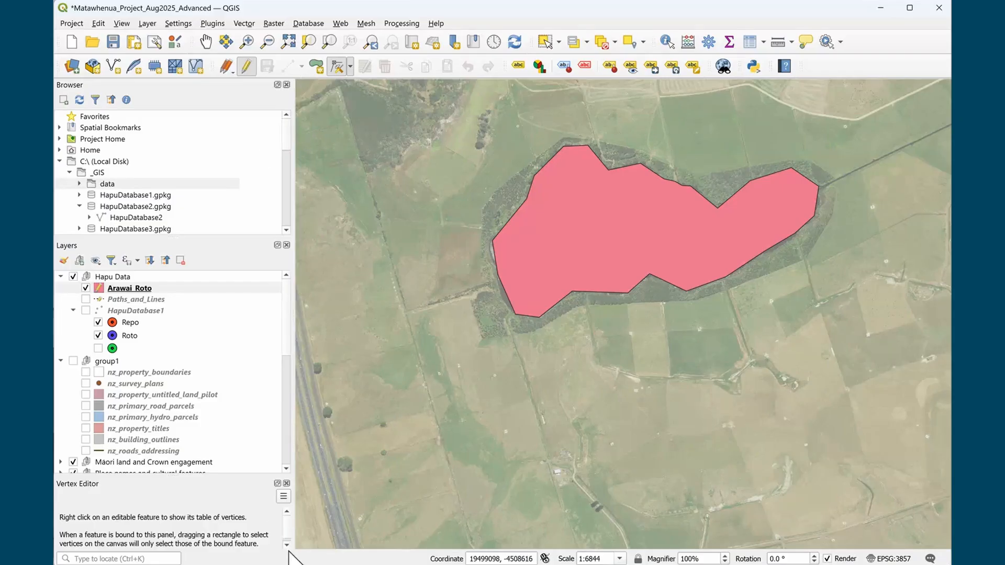
left_click(247, 67)
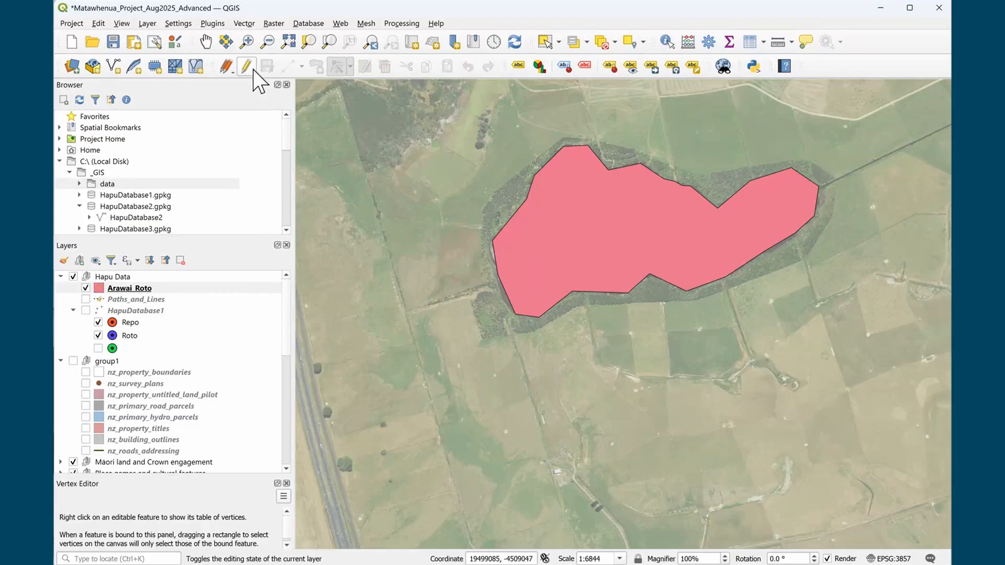
left_click(239, 288)
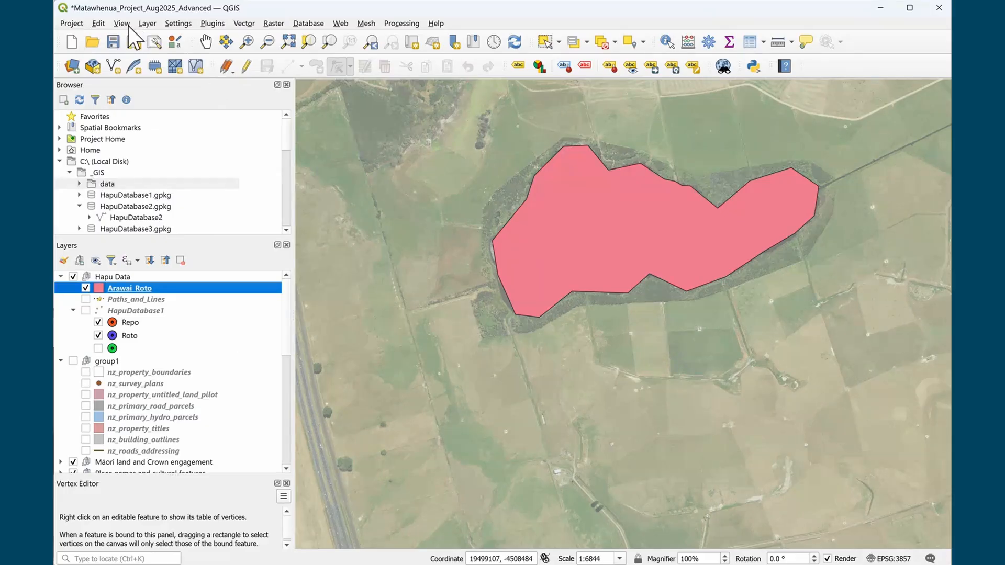
Create a new print layout titled "He mapi" and enlarge its window to show the full page
left_click(72, 23)
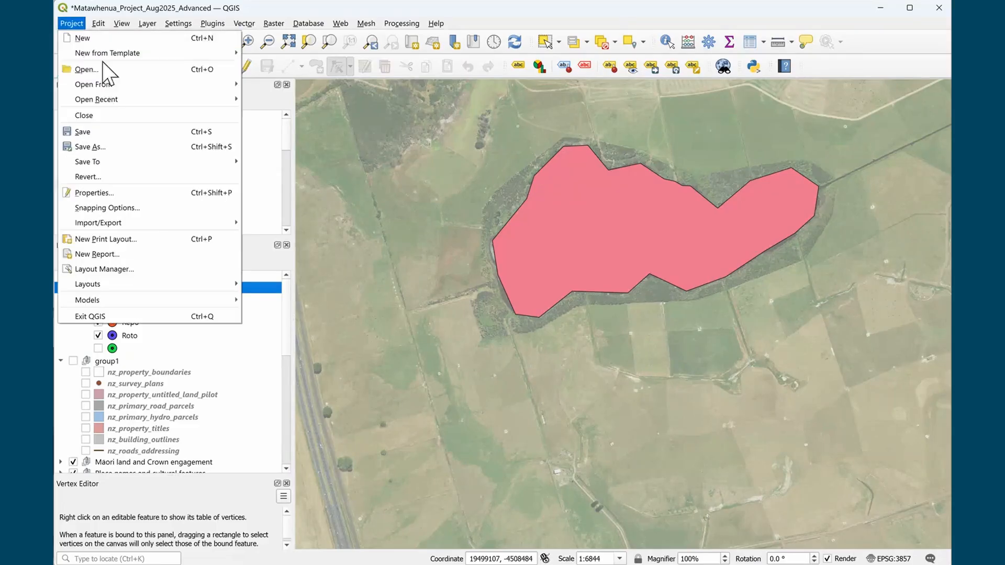
left_click(125, 240)
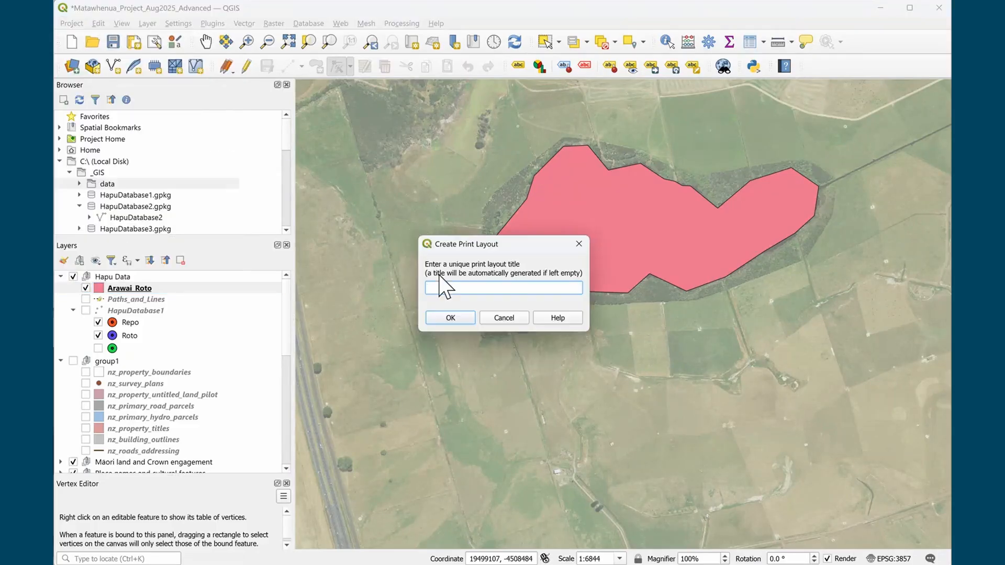
type("He mapi")
left_click(470, 318)
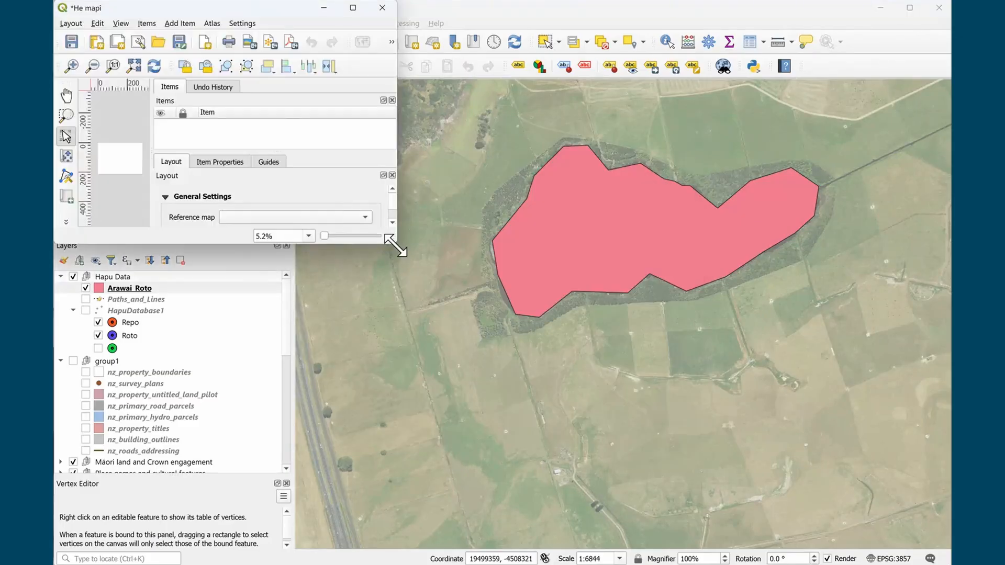
left_click_drag(395, 245, 573, 325)
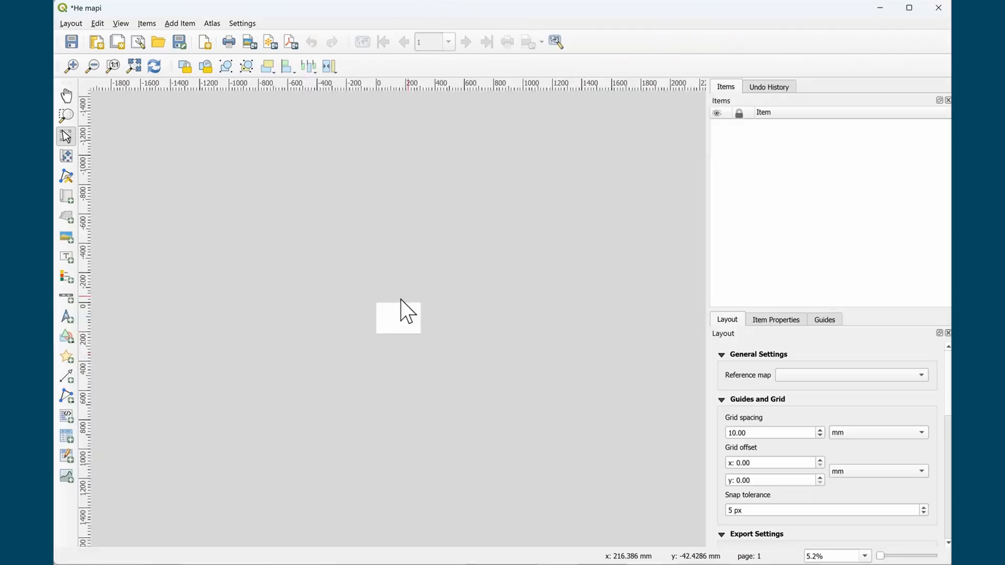
scroll(401, 313, "up", 2)
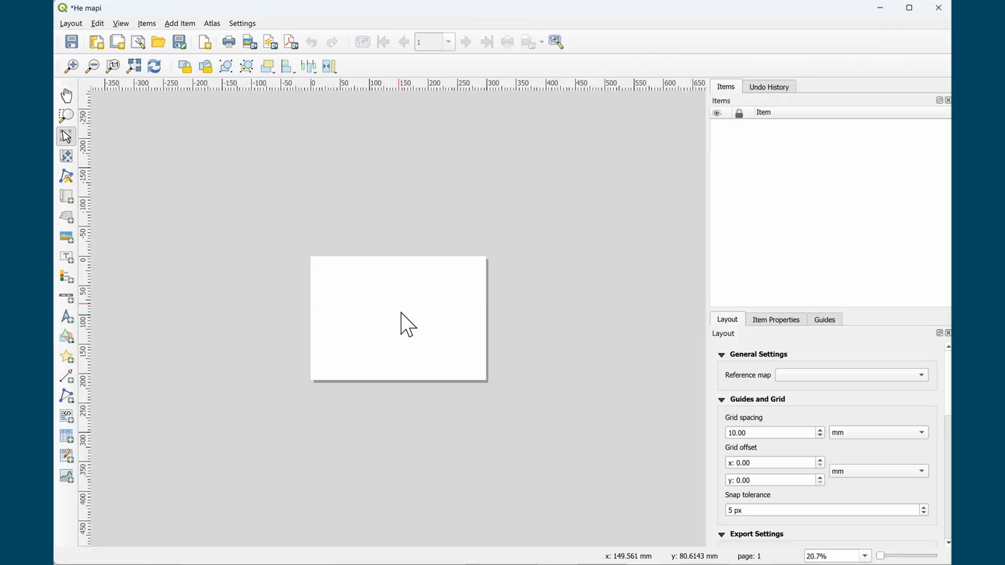
scroll(401, 313, "up", 1)
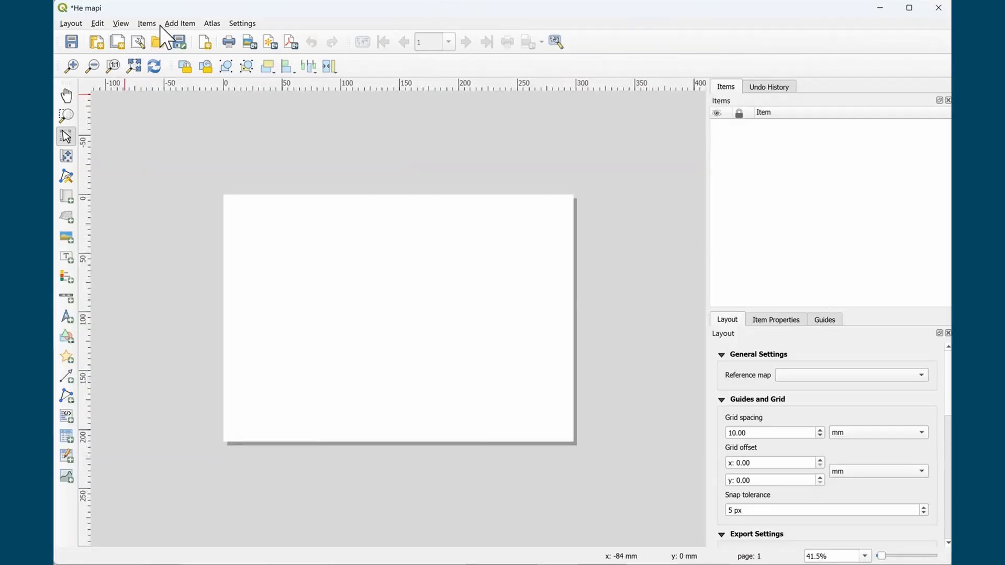
Add a map about 200 mm wide and 190 mm high, filling the left two thirds of the layout page
left_click(183, 23)
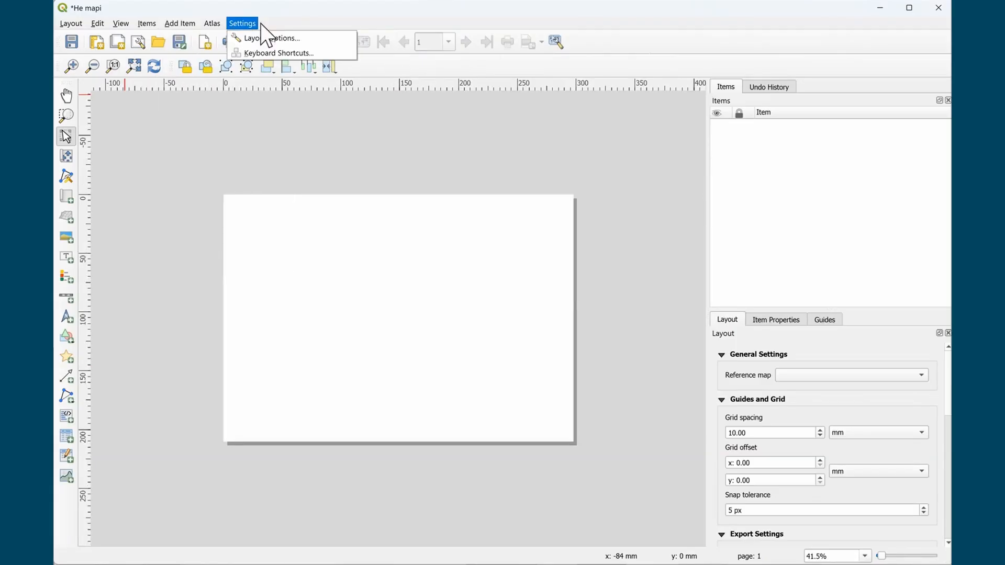
mouse_move(186, 24)
left_click(202, 39)
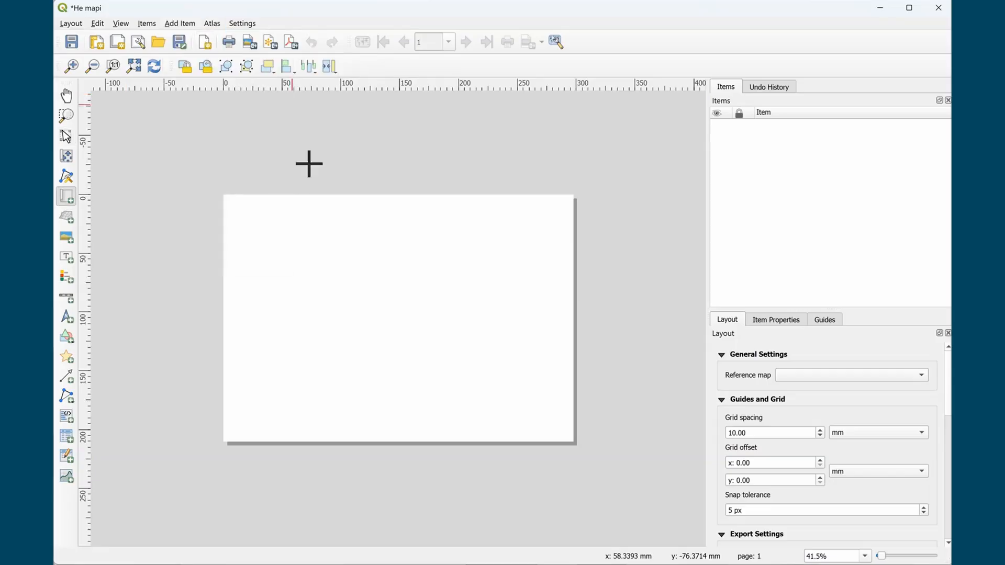
left_click_drag(245, 221, 456, 431)
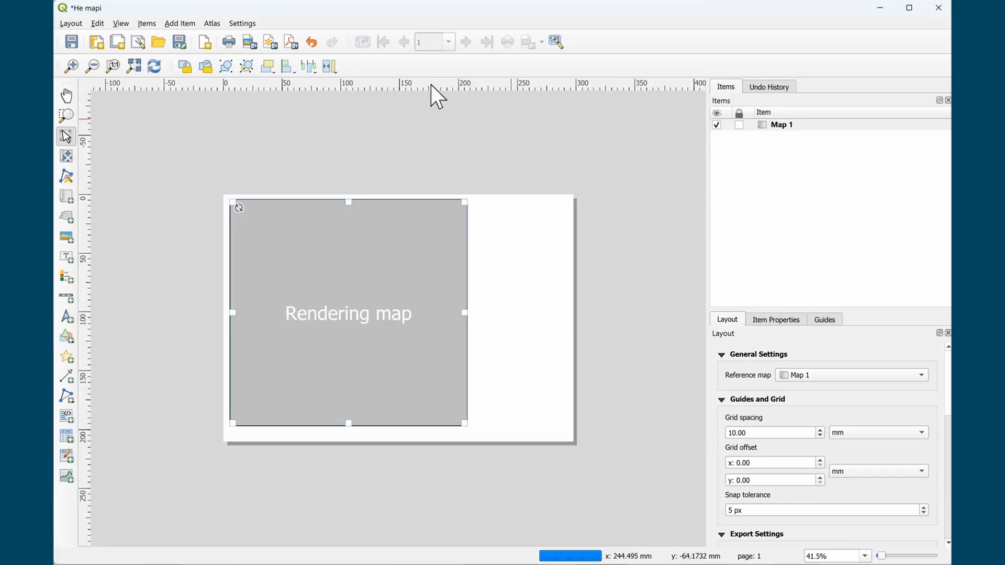
Add a legend to the layout page in the blank area directly right of the map
left_click(189, 23)
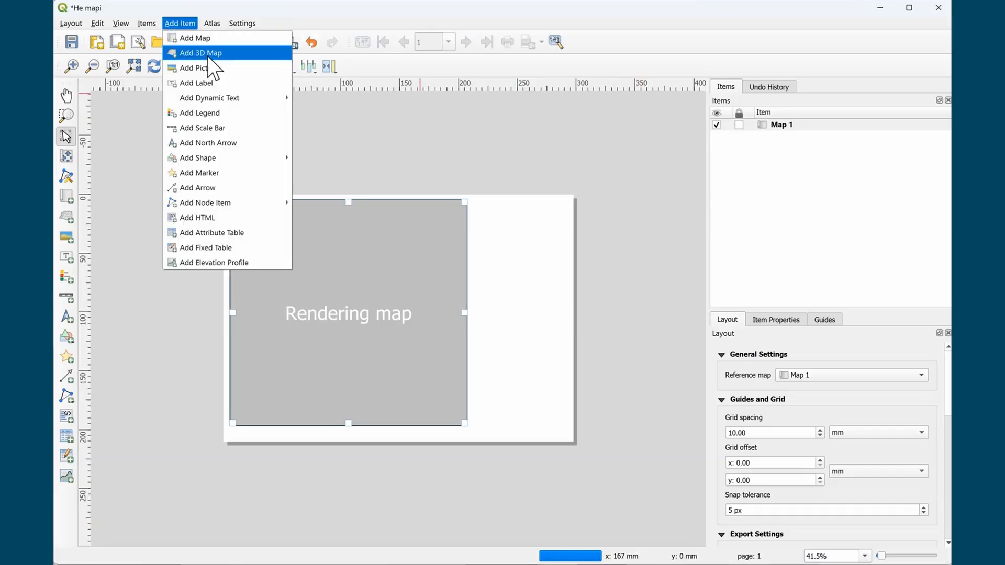
left_click(243, 116)
left_click_drag(471, 200, 568, 312)
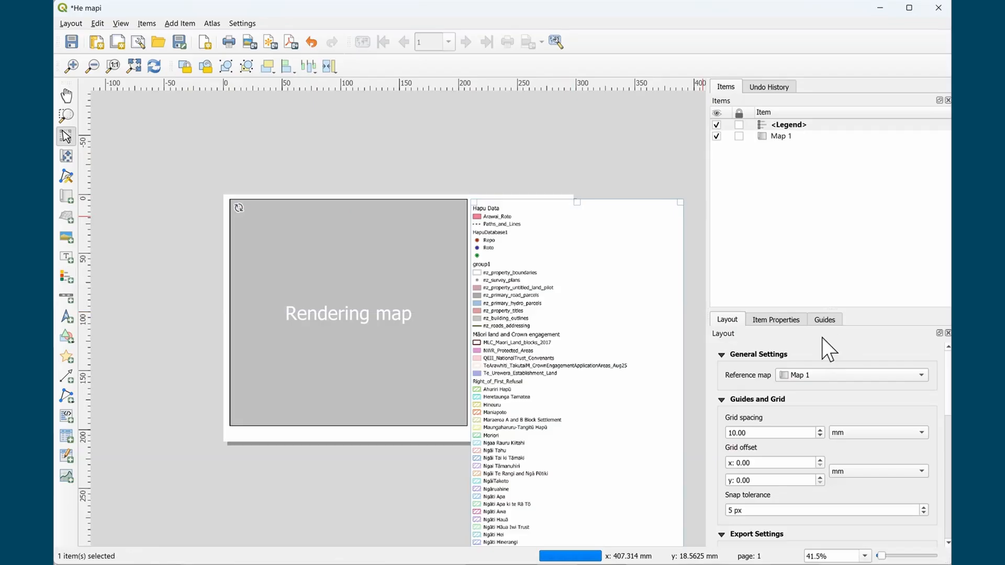
Examine the legend's main properties and item list, along with the general layout settings
left_click(777, 320)
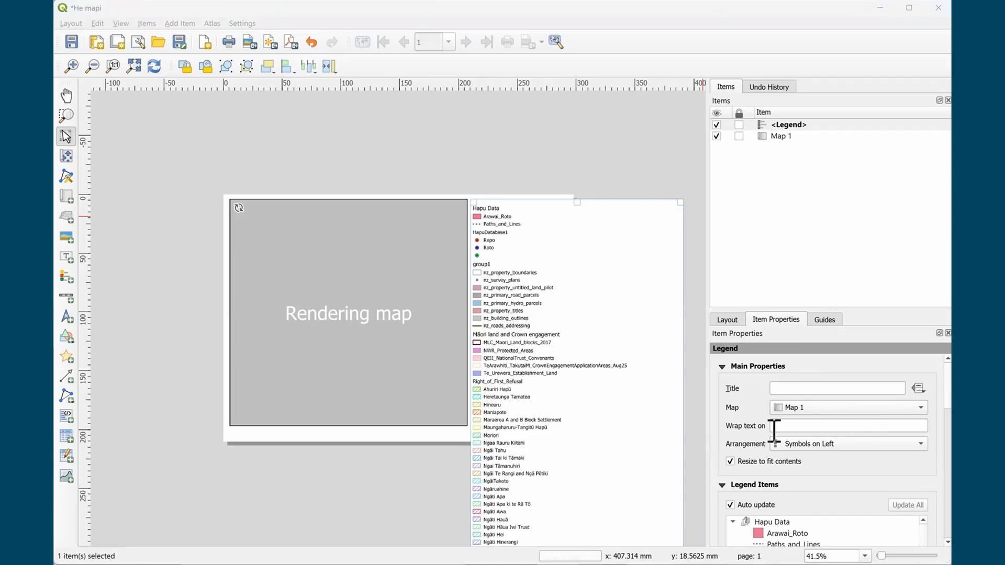
scroll(739, 427, "down", 1)
scroll(741, 417, "down", 1)
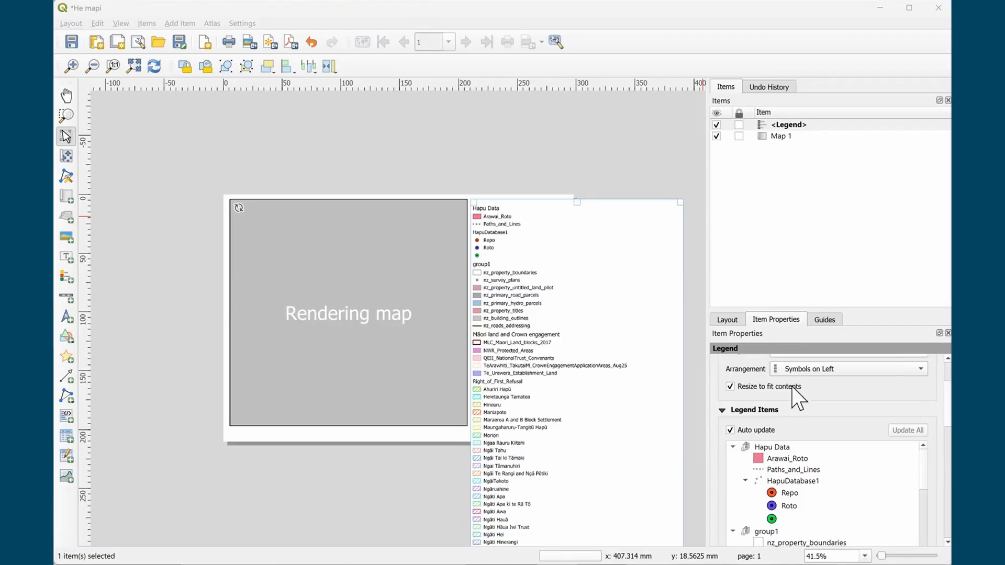
scroll(785, 397, "up", 2)
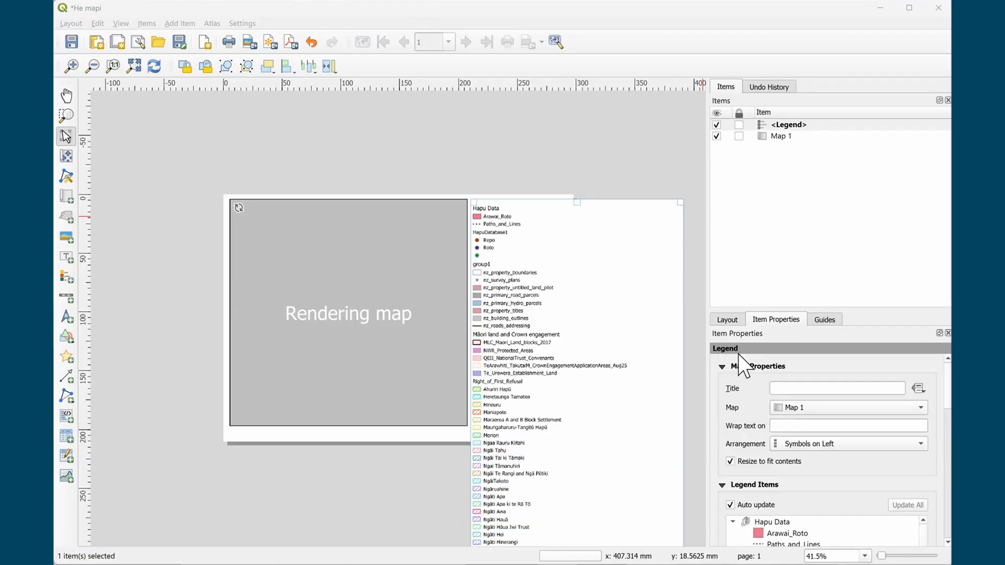
left_click(732, 322)
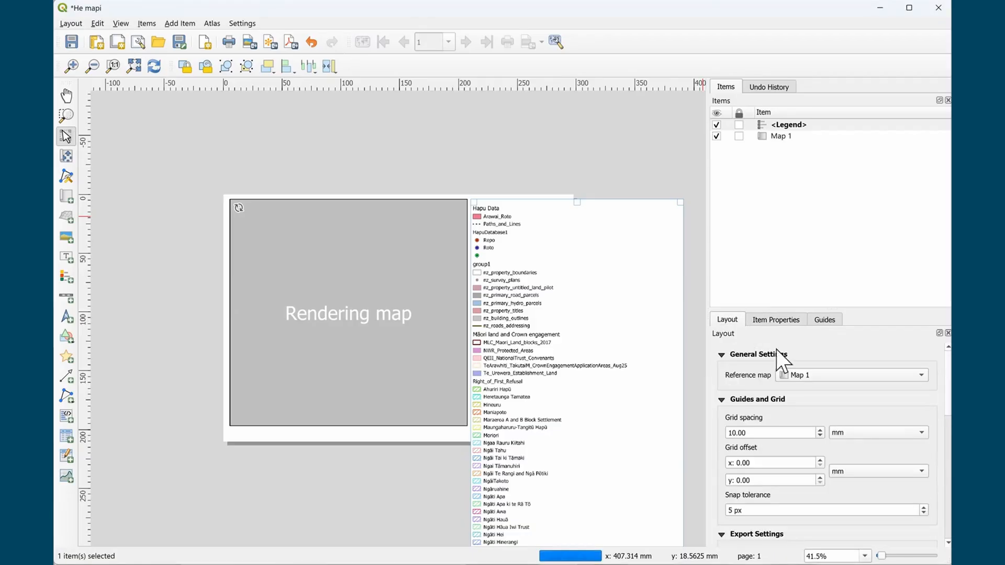
scroll(745, 382, "down", 1)
scroll(746, 385, "up", 1)
Give the legend's item properties more room and restrict the legend to items inside linked maps
left_click(777, 319)
left_click_drag(794, 307, 800, 197)
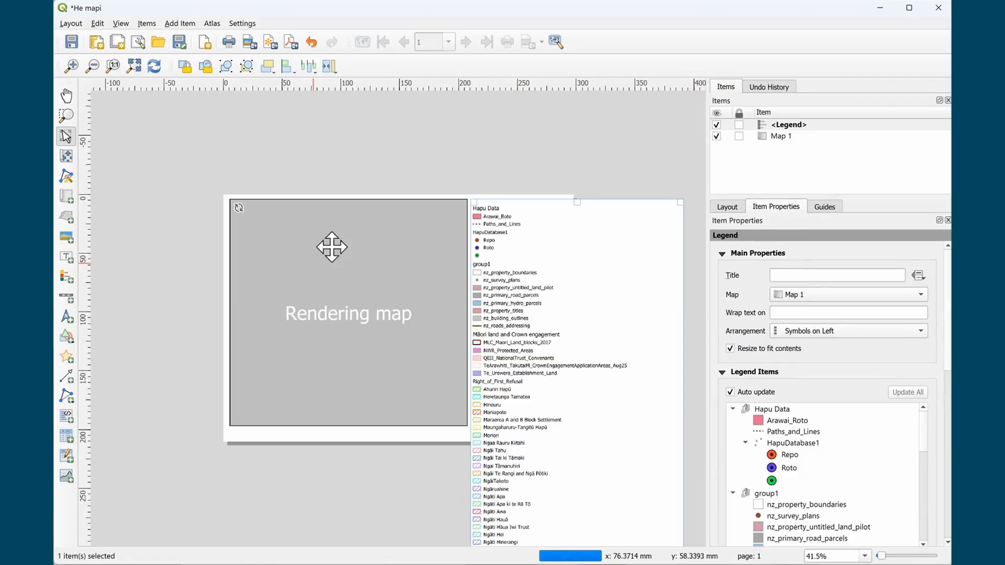
scroll(754, 335, "down", 3)
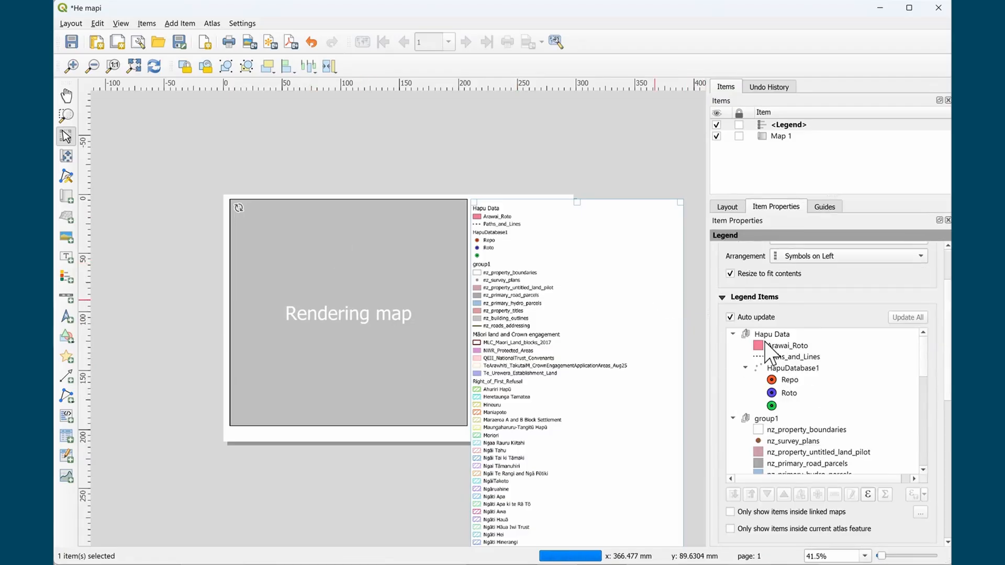
scroll(767, 345, "down", 1)
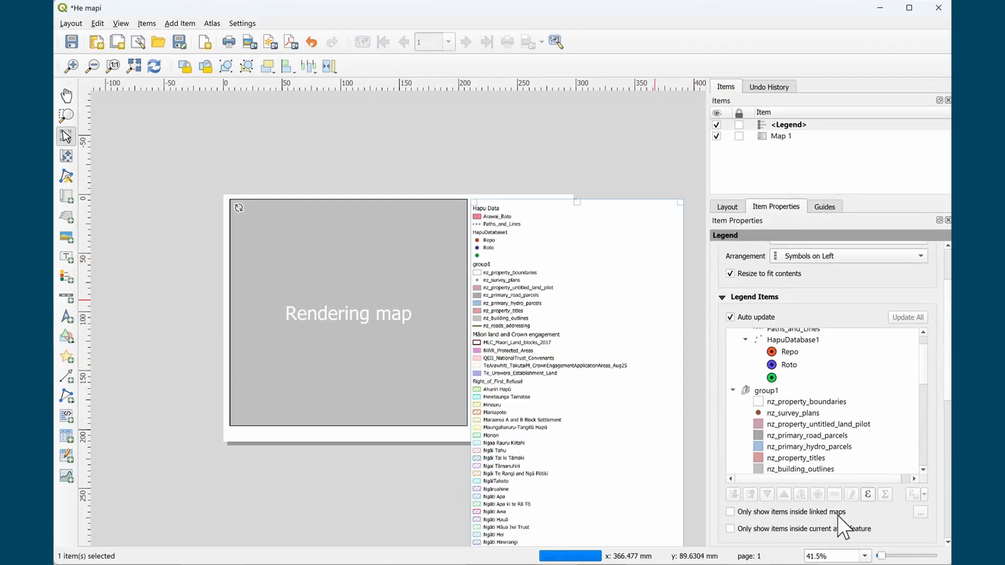
left_click(790, 515)
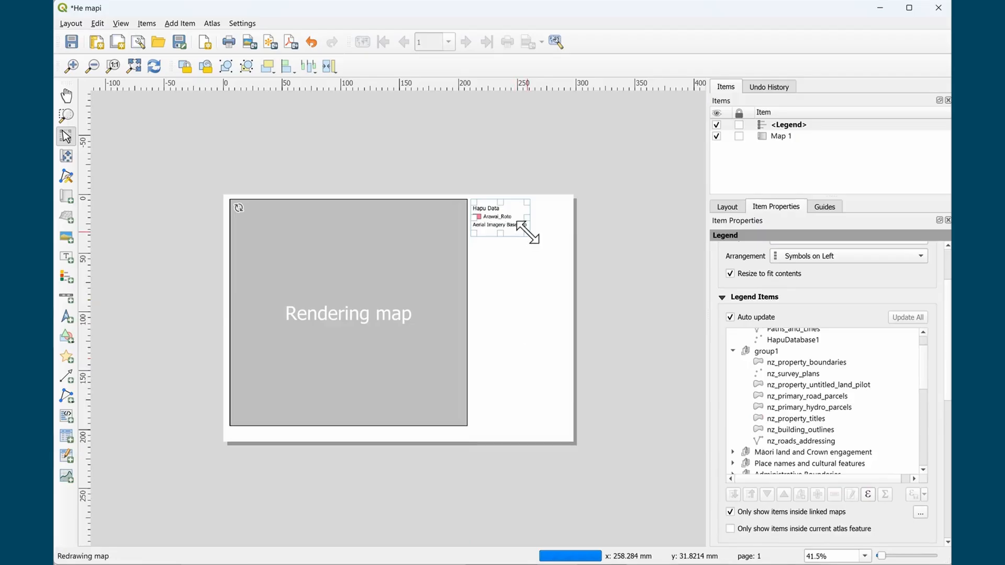
Enlarge the legend frame to about 71 by 48 mm, deselect it and check its entries up close
left_click_drag(527, 232, 556, 252)
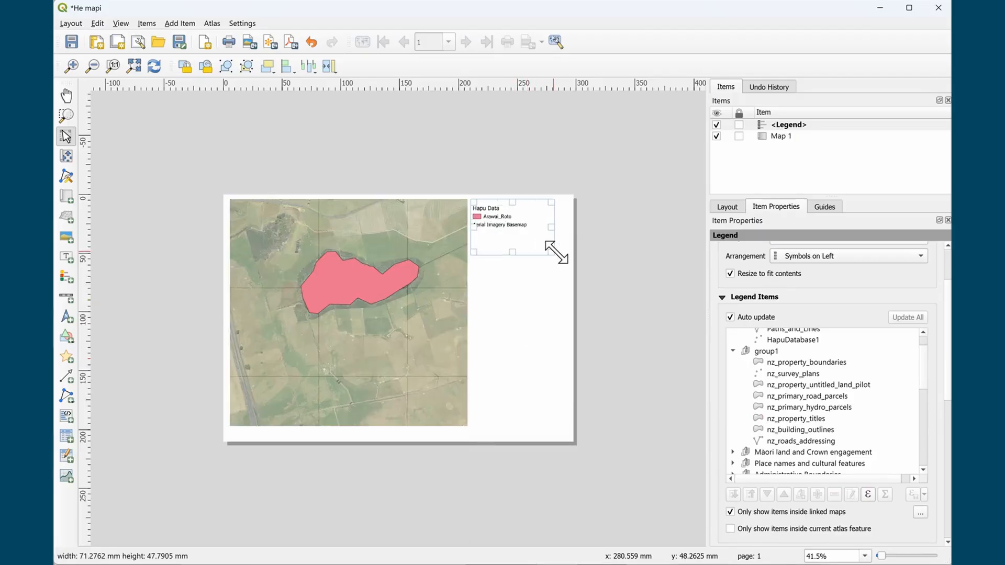
left_click(539, 313)
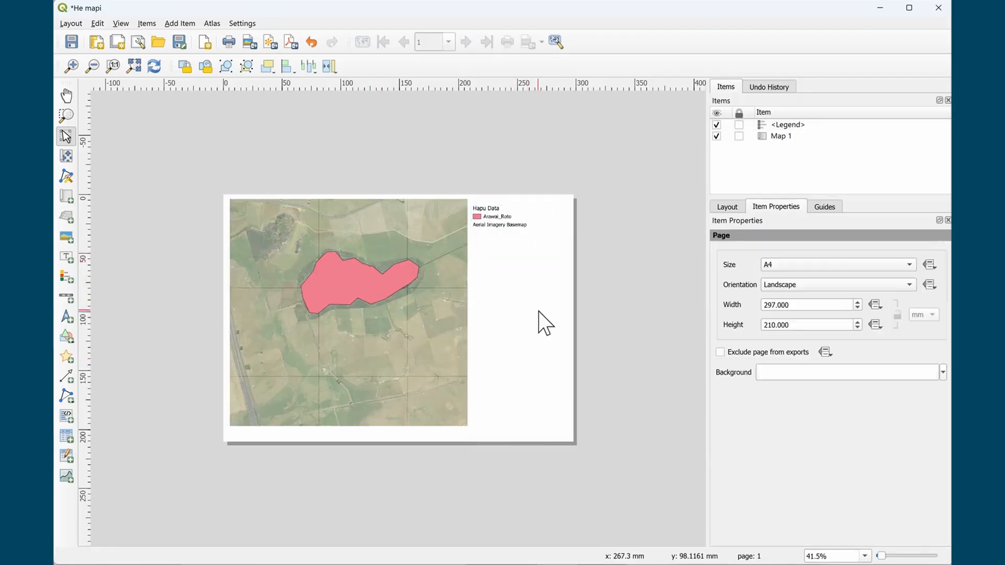
scroll(496, 271, "up", 1)
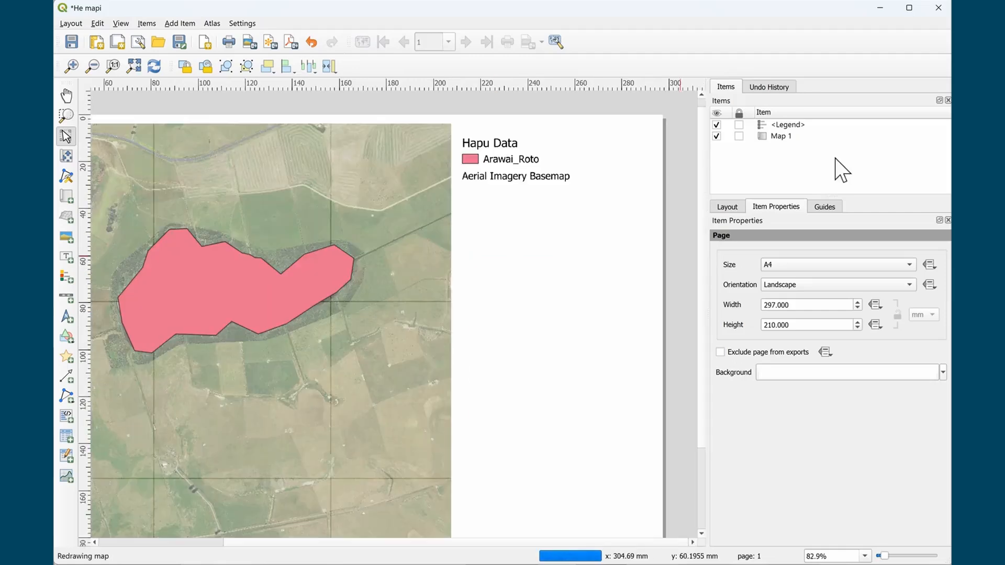
scroll(527, 287, "down", 1)
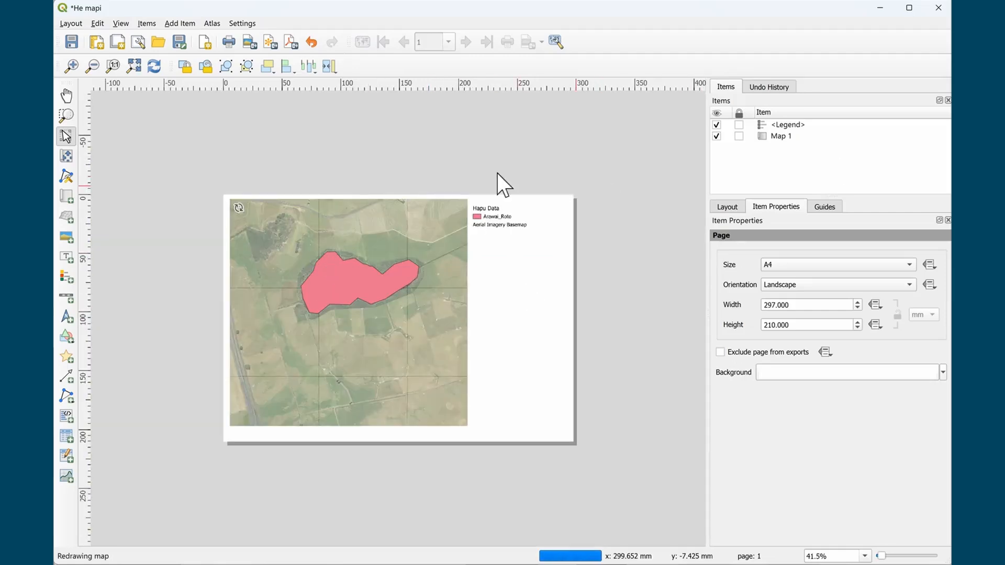
Add a scale bar for Map 1 in the blank area near the page's bottom-right corner
left_click(180, 24)
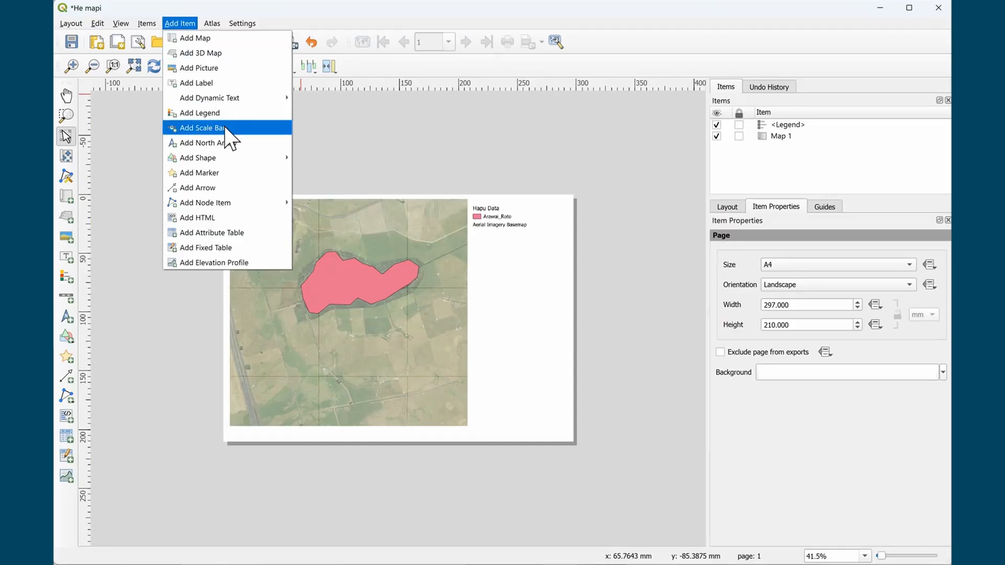
left_click(201, 128)
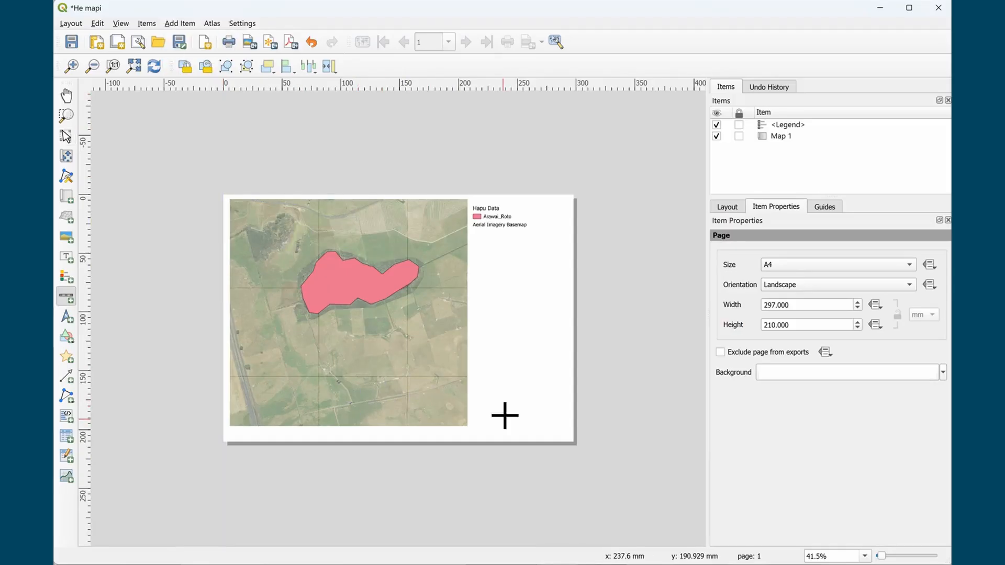
left_click_drag(477, 403, 567, 413)
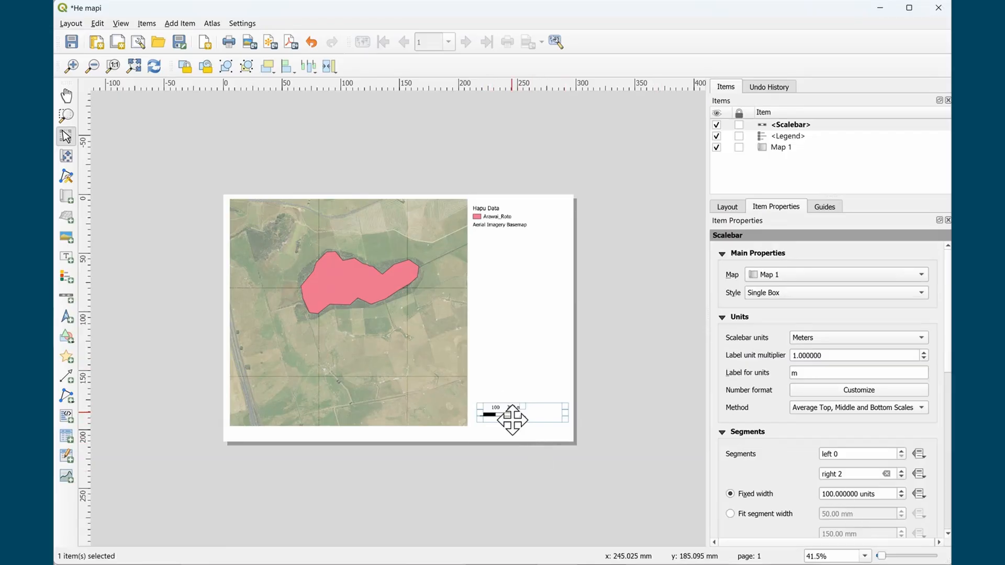
left_click(550, 439)
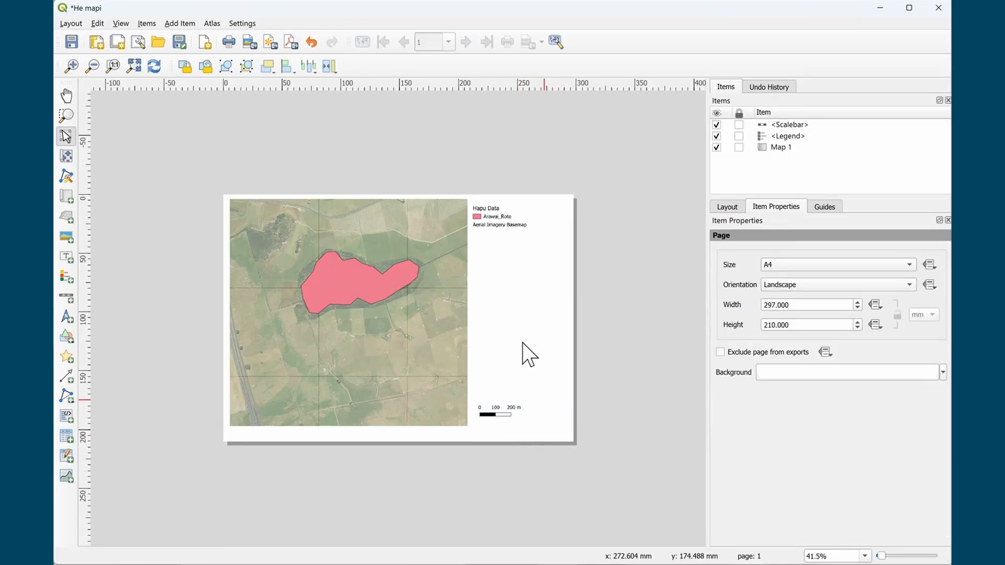
Add a north arrow in the blank area beside the map, between the legend and the scale bar
left_click(179, 24)
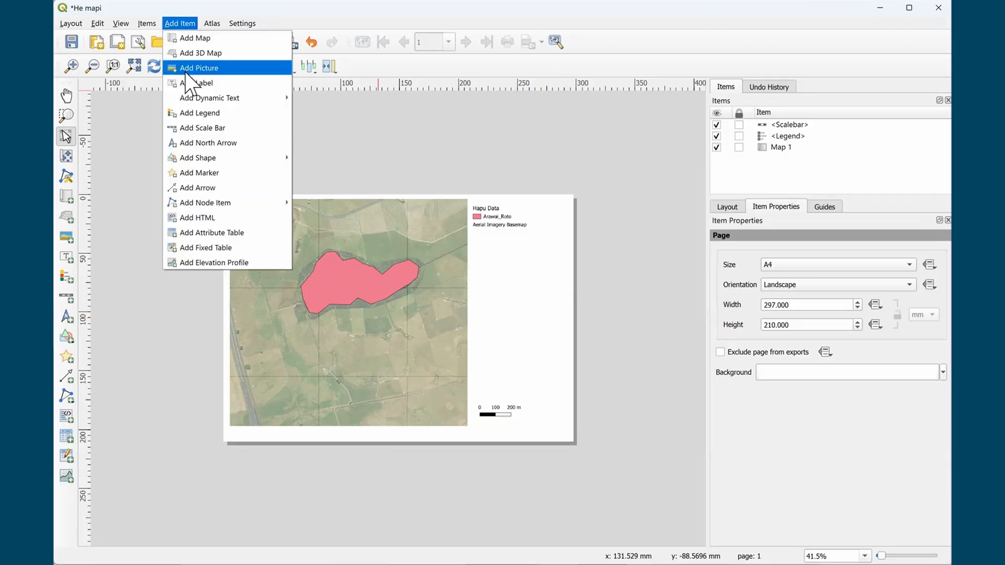
left_click(199, 143)
left_click_drag(476, 288, 503, 332)
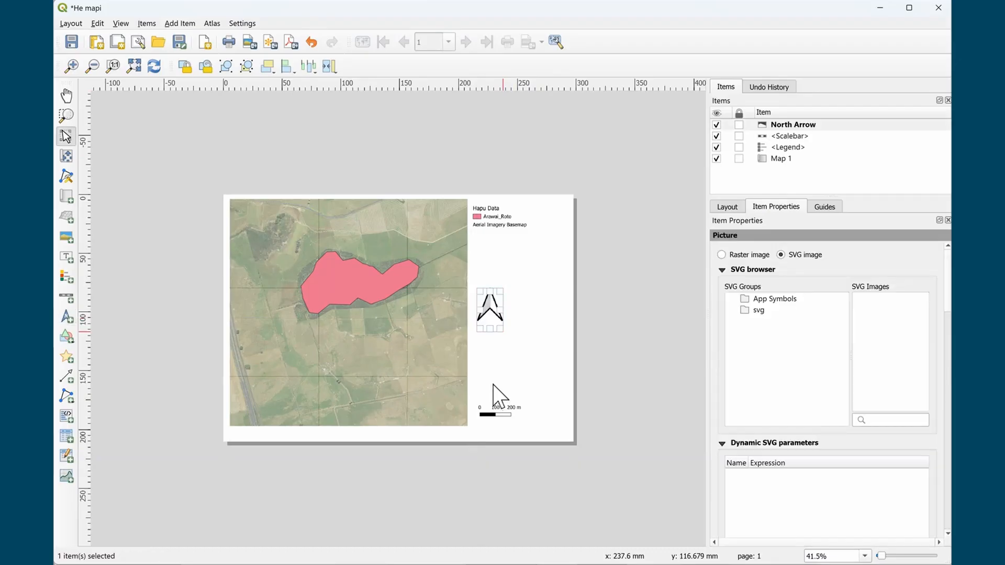
left_click(503, 354)
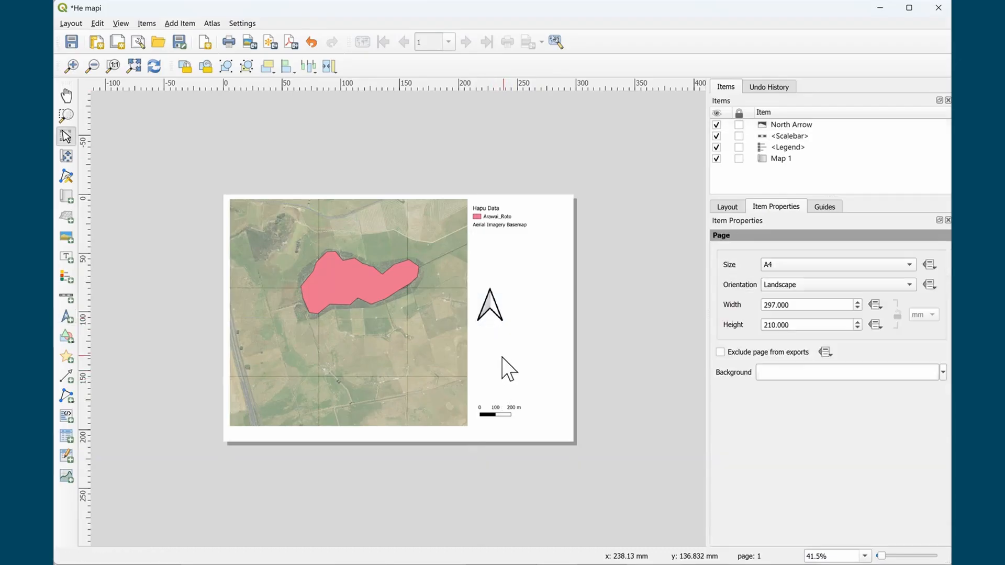
Move the north arrow to the page's top-right corner, beside the legend, and deselect it
left_click(371, 284)
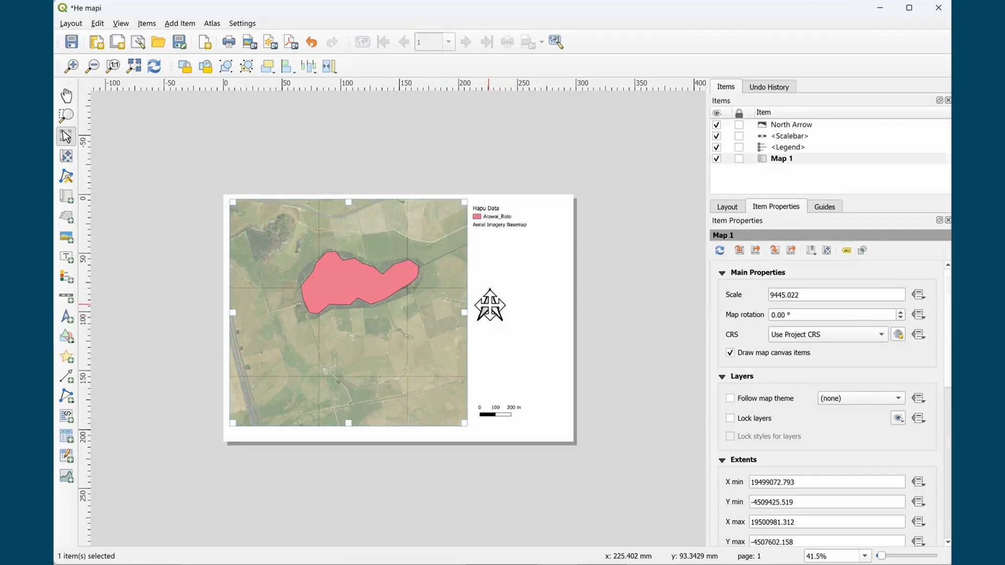
left_click(495, 309)
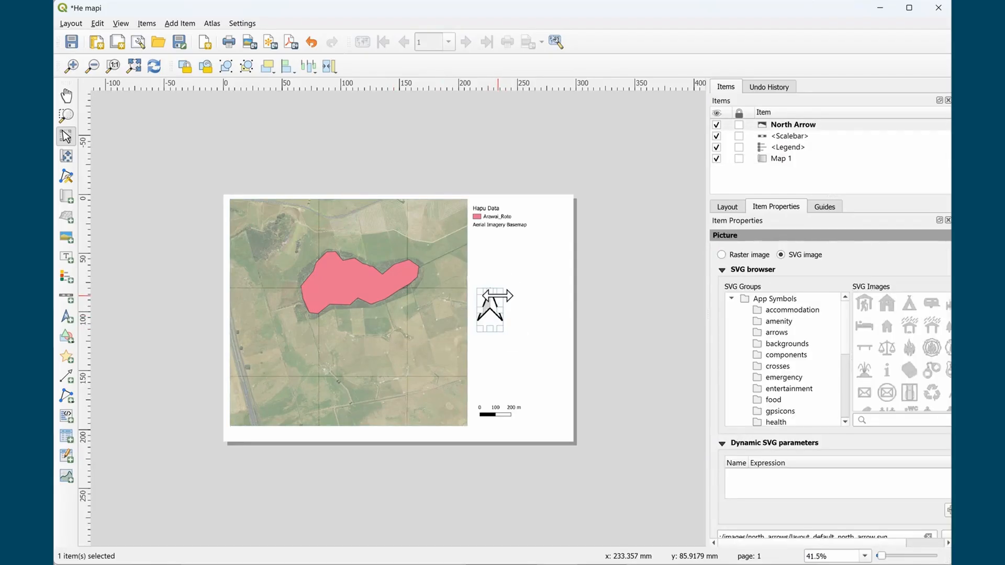
left_click_drag(500, 290, 554, 219)
left_click(533, 283)
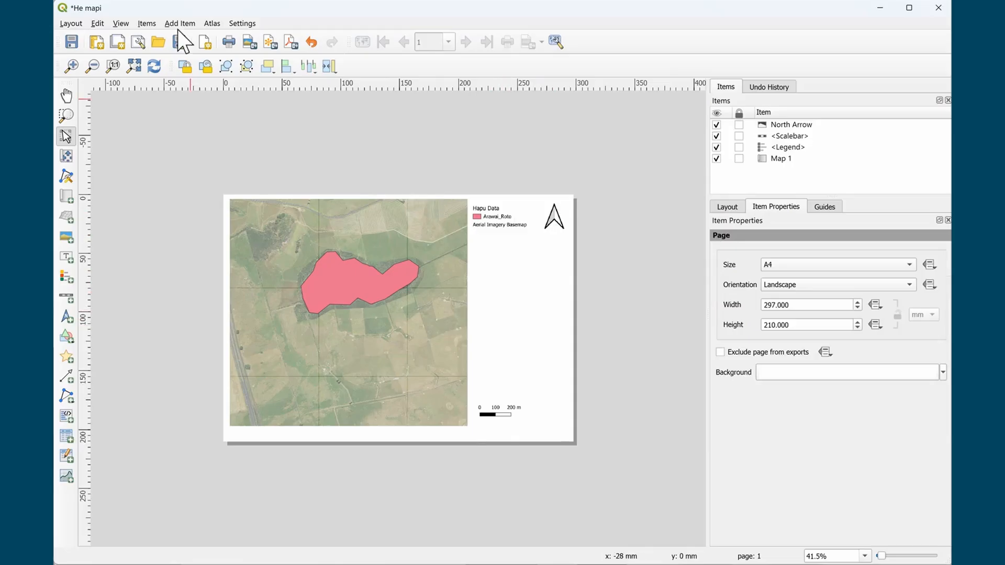
Add a text label to the page in the blank area just below the legend
left_click(162, 24)
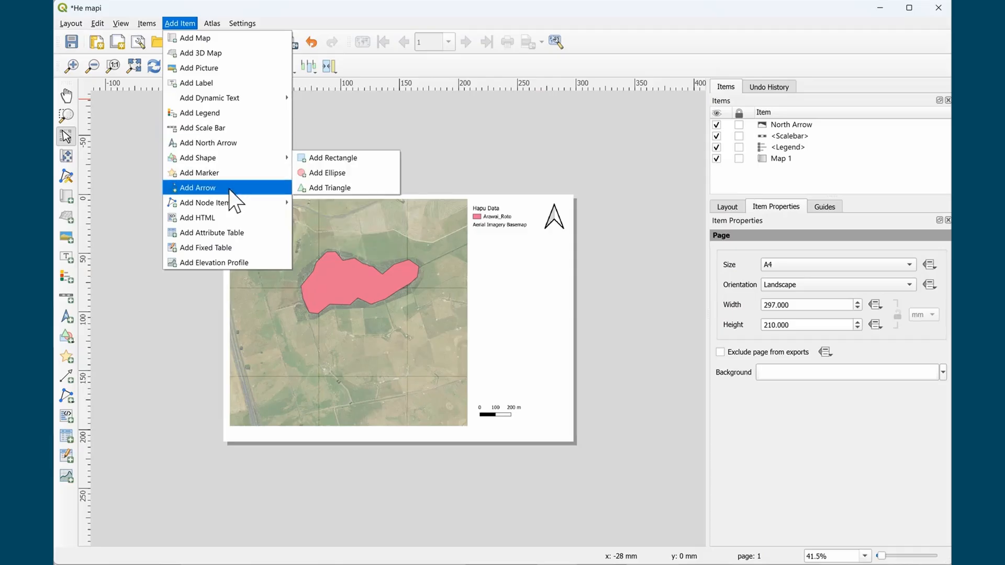
mouse_move(241, 99)
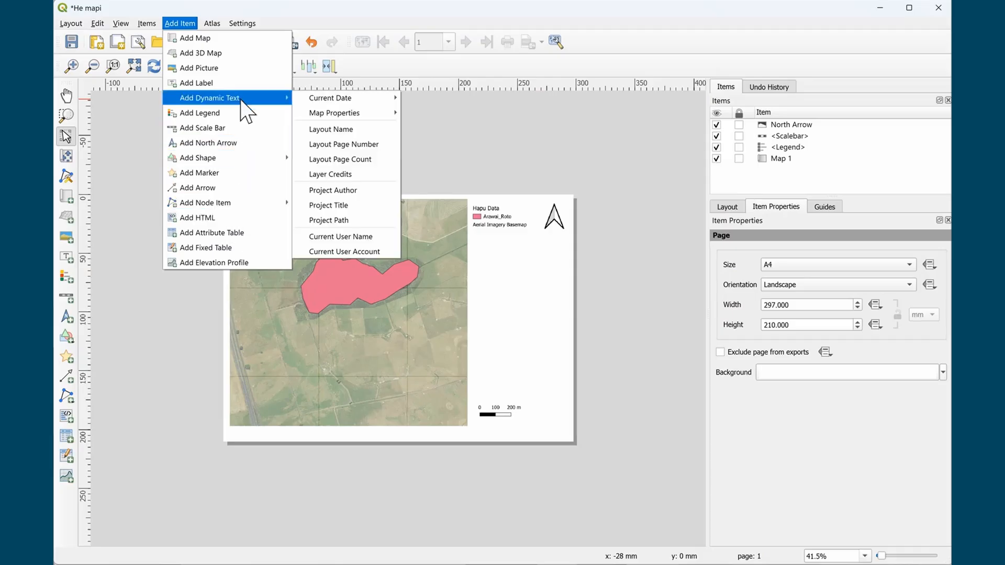
left_click(208, 83)
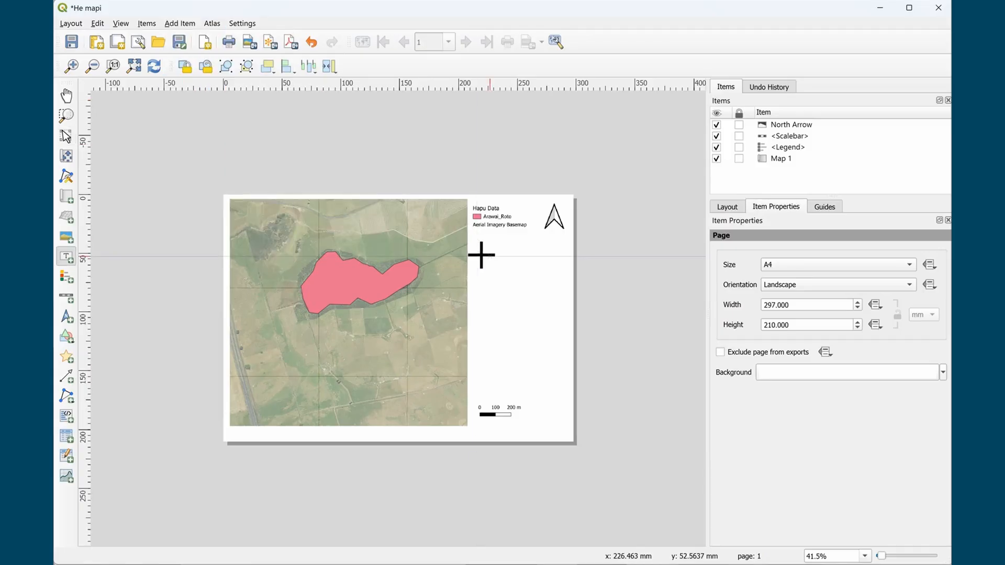
left_click_drag(480, 252, 533, 288)
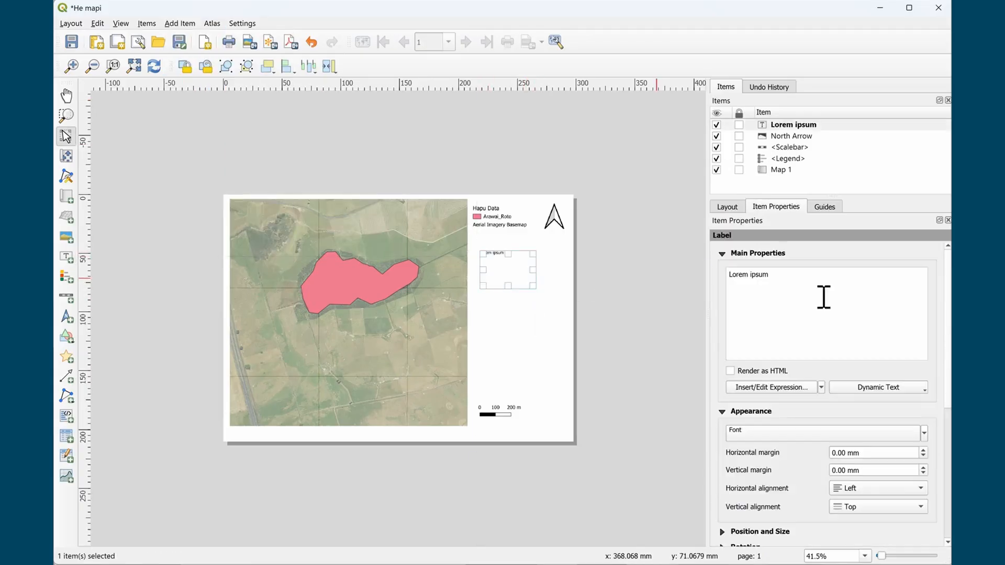
Replace the label's placeholder text with "He Mapi o Ohinewai Roto" and deselect the label
key("ctrl+a")
type("H")
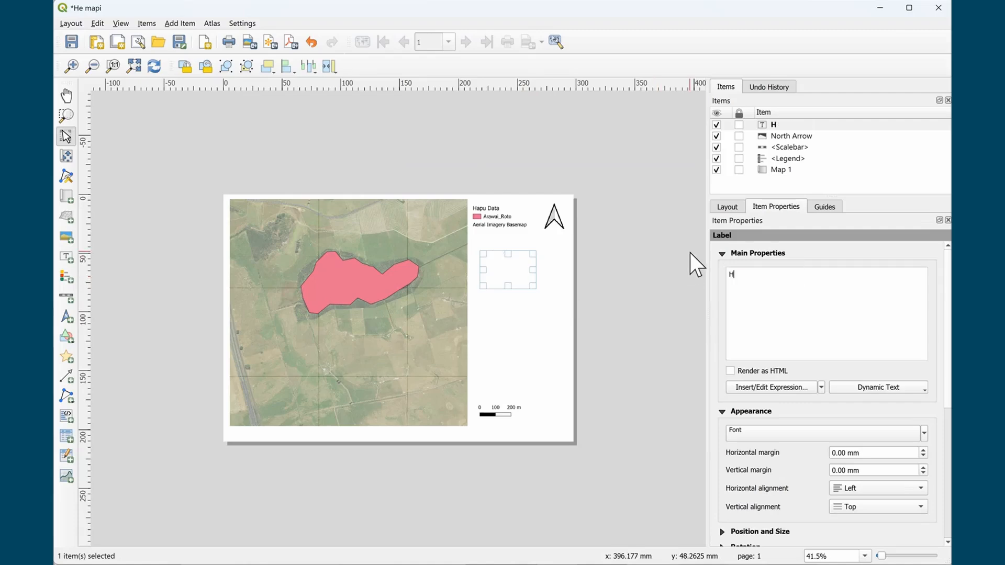
type("e Map o Ohine")
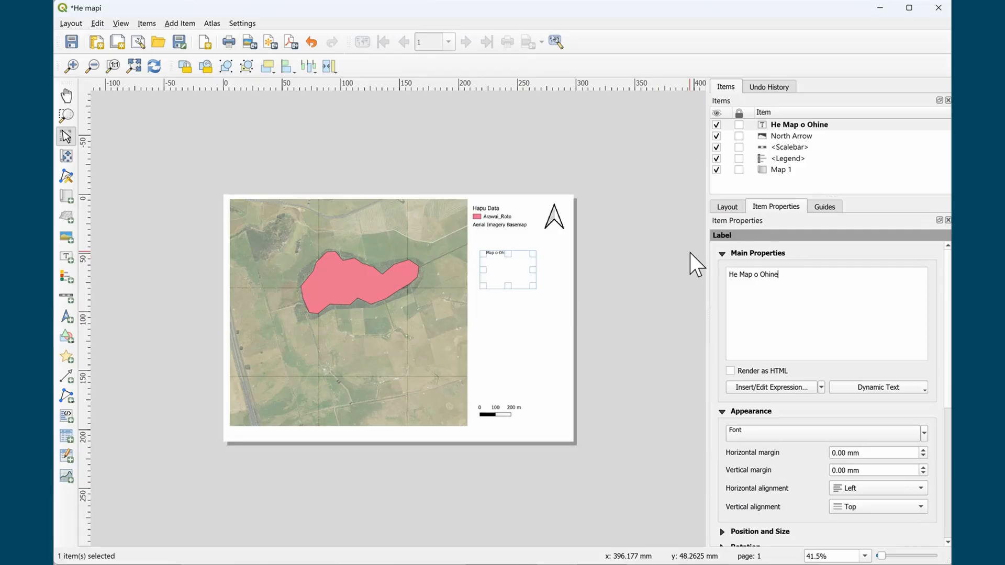
type("wai Roto")
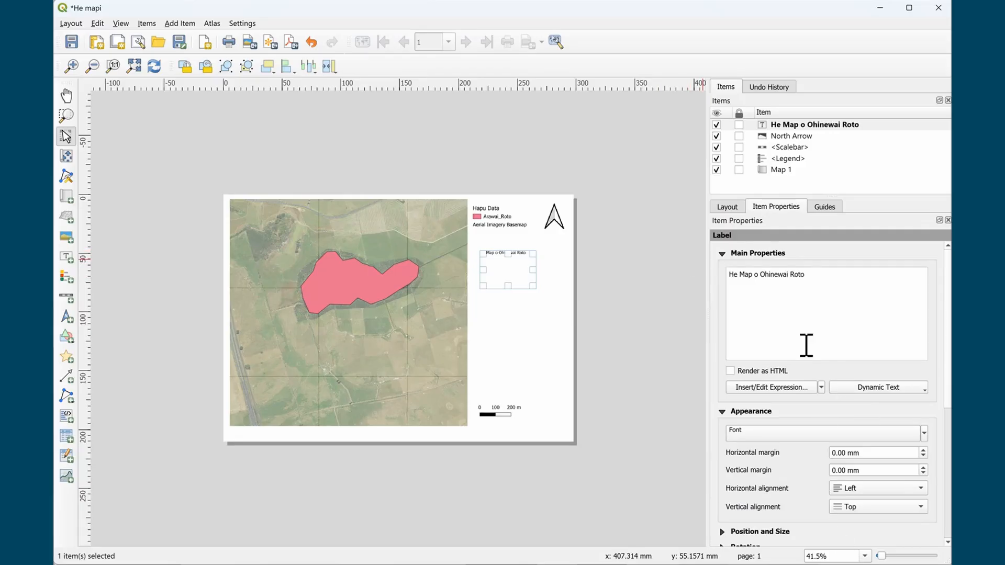
type("i")
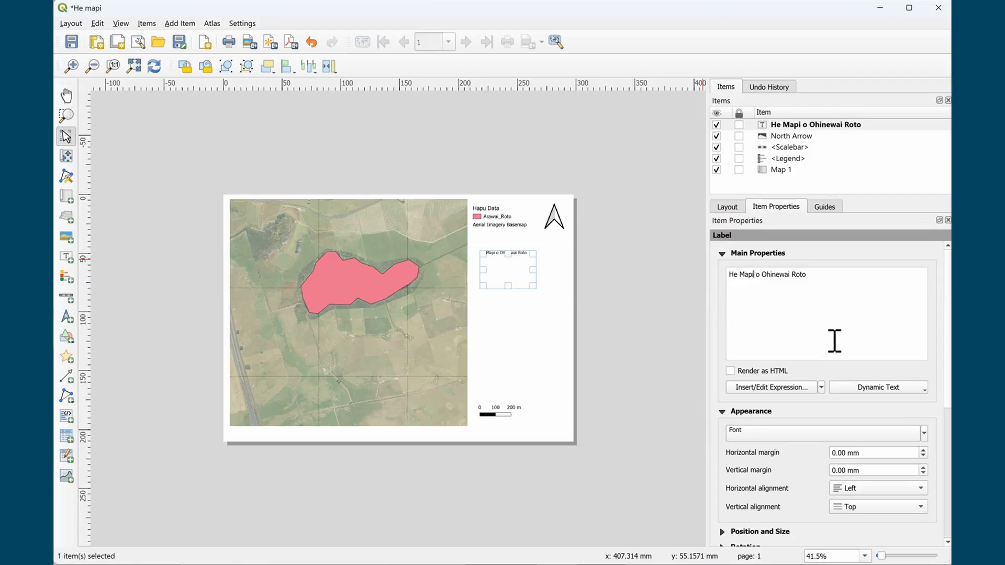
left_click(655, 325)
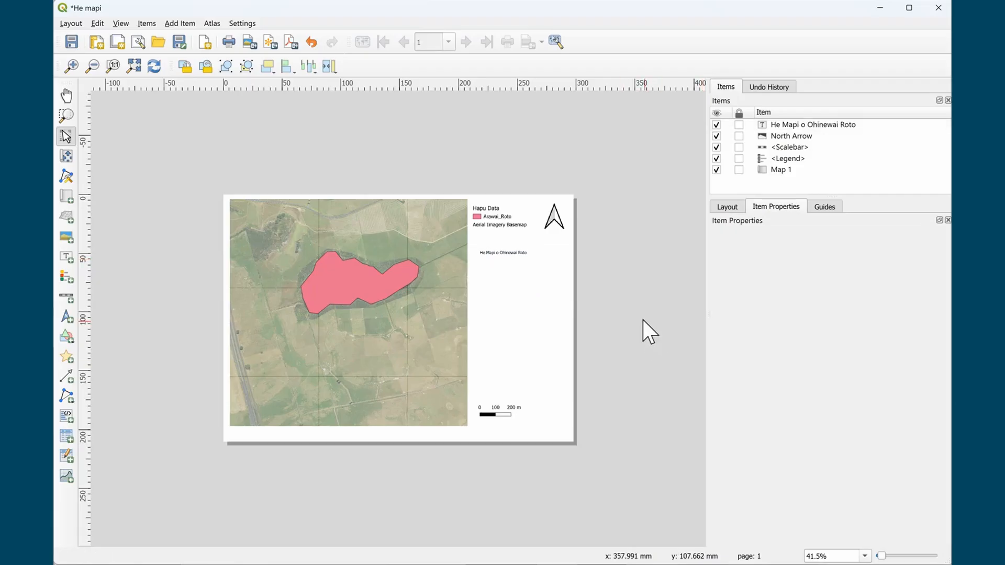
Enlarge the title label's frame to about 72 by 49 mm and select its text
left_click(515, 270)
mouse_move(529, 281)
left_mouse_down()
mouse_move(559, 307)
mouse_move(522, 295)
left_mouse_up()
left_click_drag(799, 303, 710, 274)
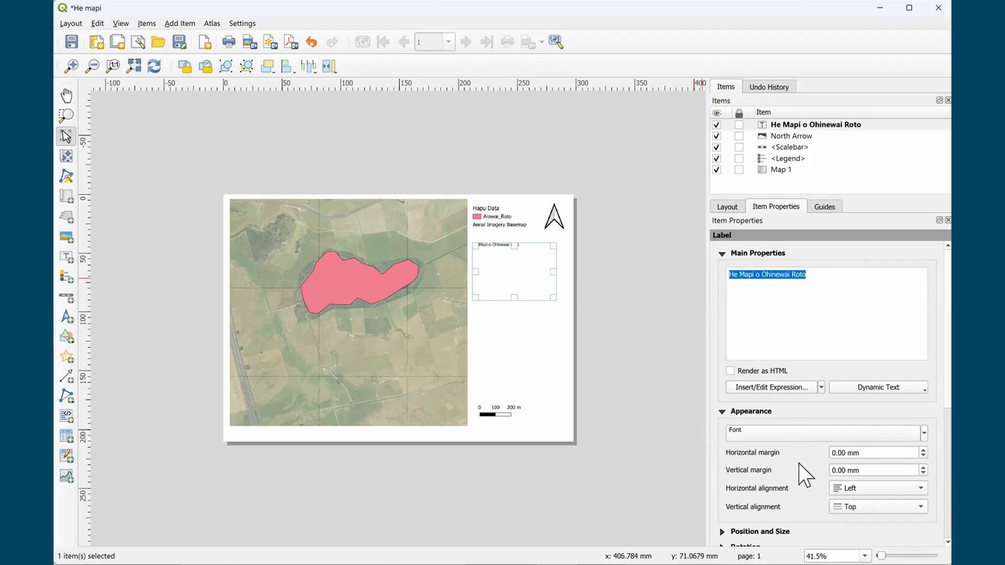
Examine the label's appearance, position and size, and variable settings, and deselect the label
scroll(796, 445, "down", 3)
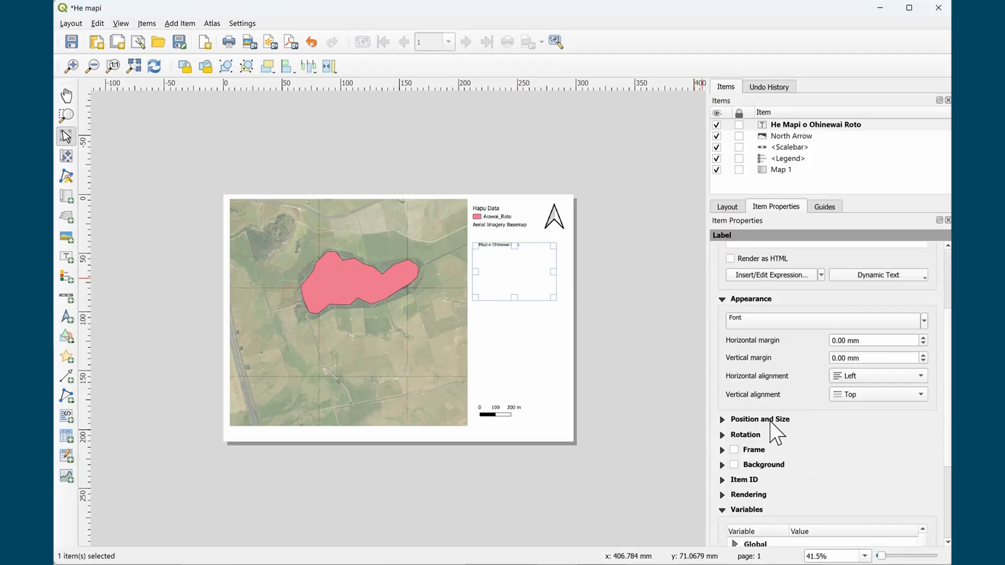
left_click(776, 420)
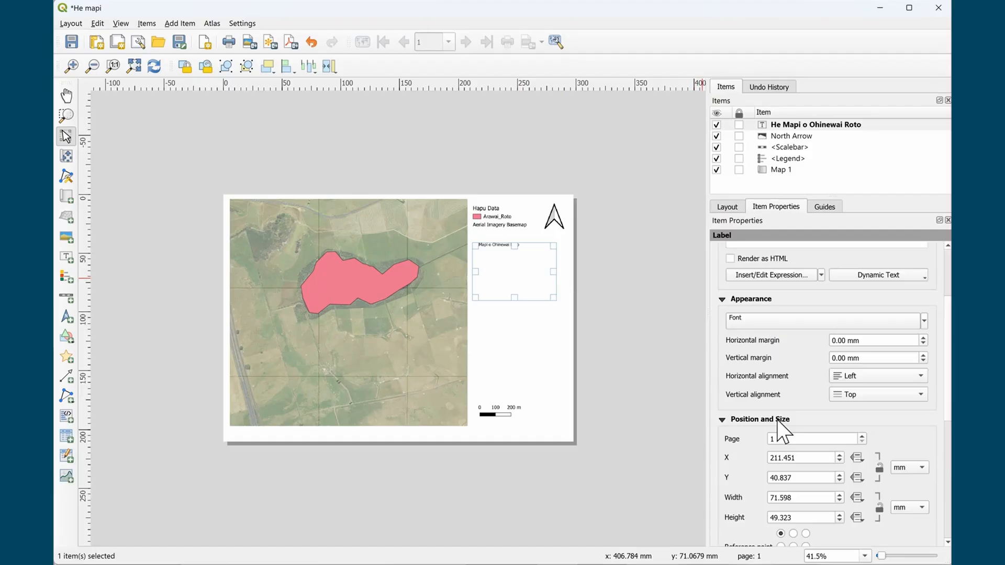
scroll(830, 495, "down", 8)
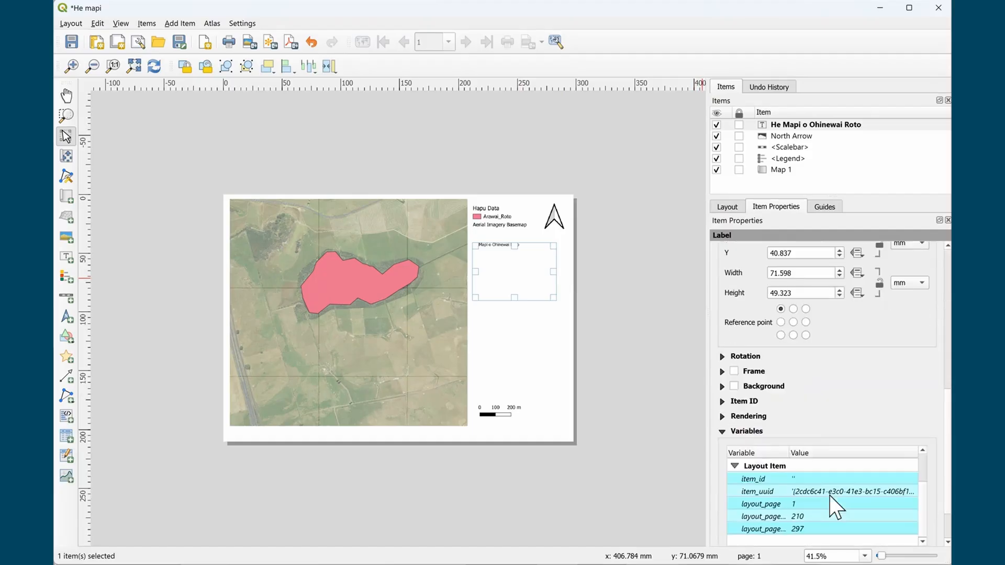
scroll(878, 379, "up", 2)
scroll(821, 322, "up", 3)
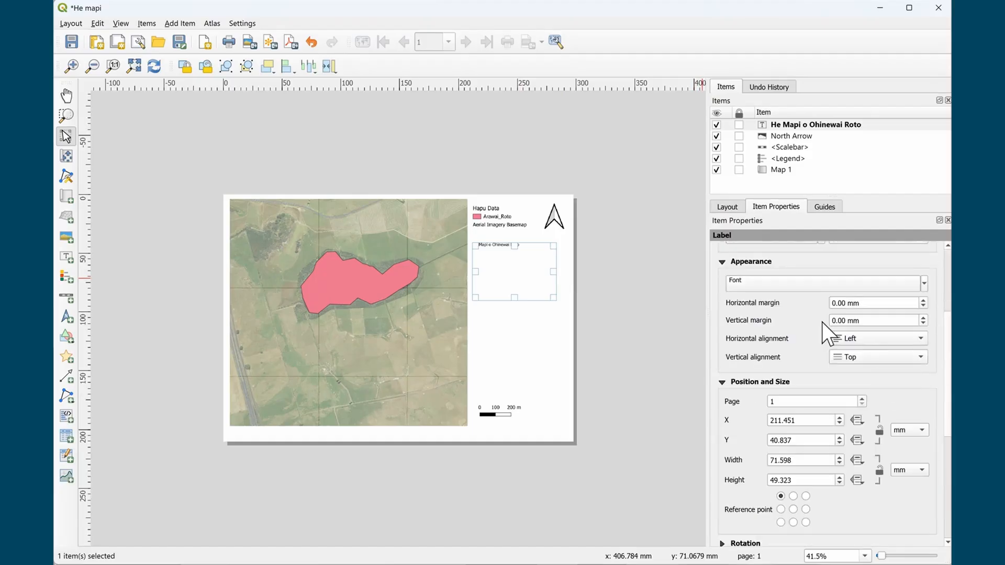
scroll(822, 322, "up", 4)
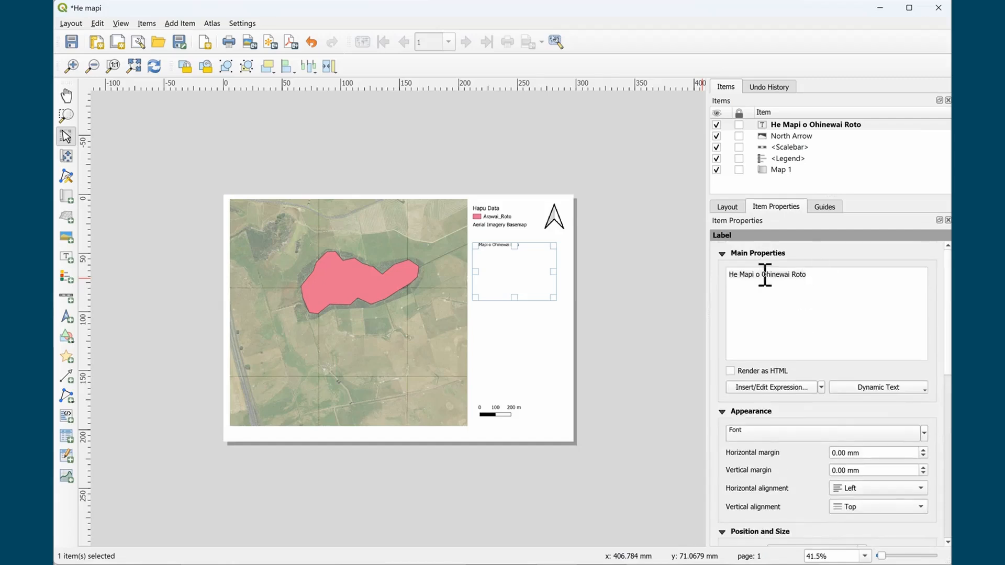
left_click(554, 379)
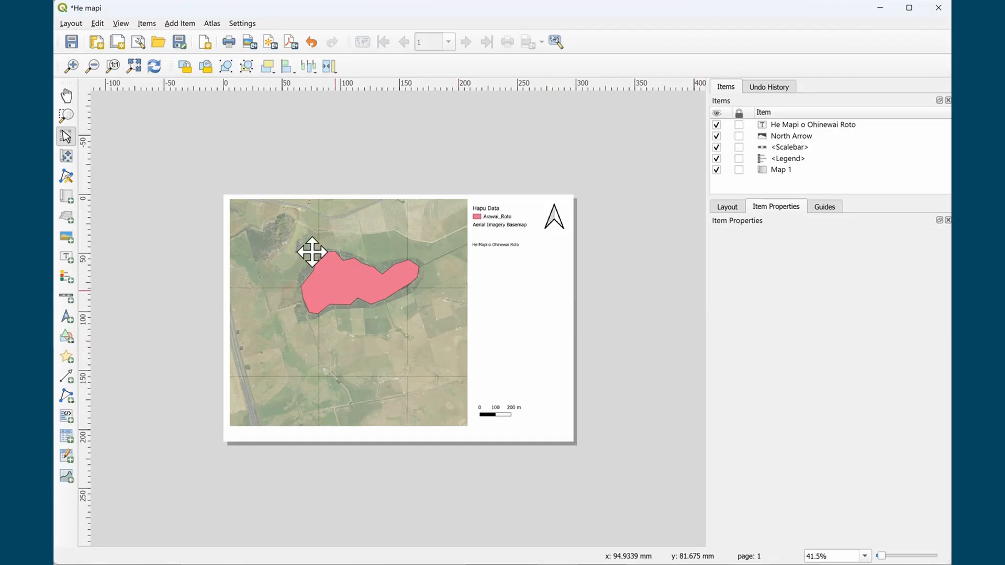
Save the project and export the layout as a PDF named He mapi.pdf in the GIS user folder
left_click(70, 23)
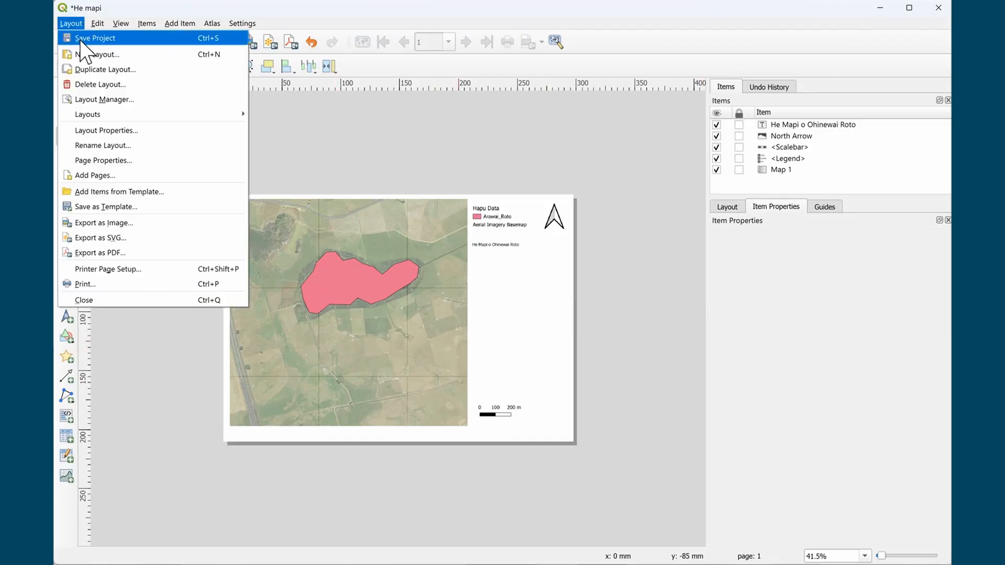
left_click(80, 39)
left_click(70, 24)
mouse_move(109, 114)
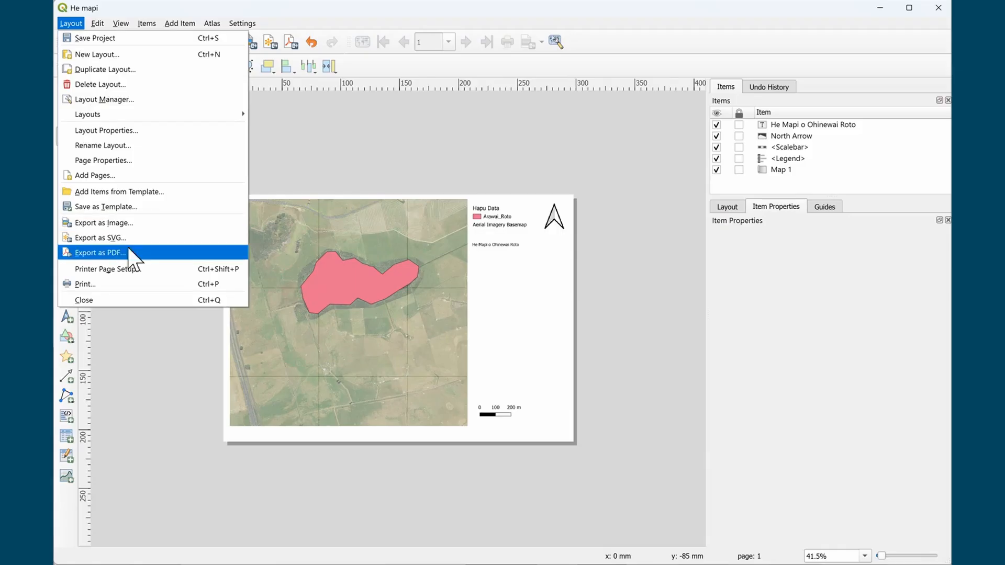
left_click(99, 252)
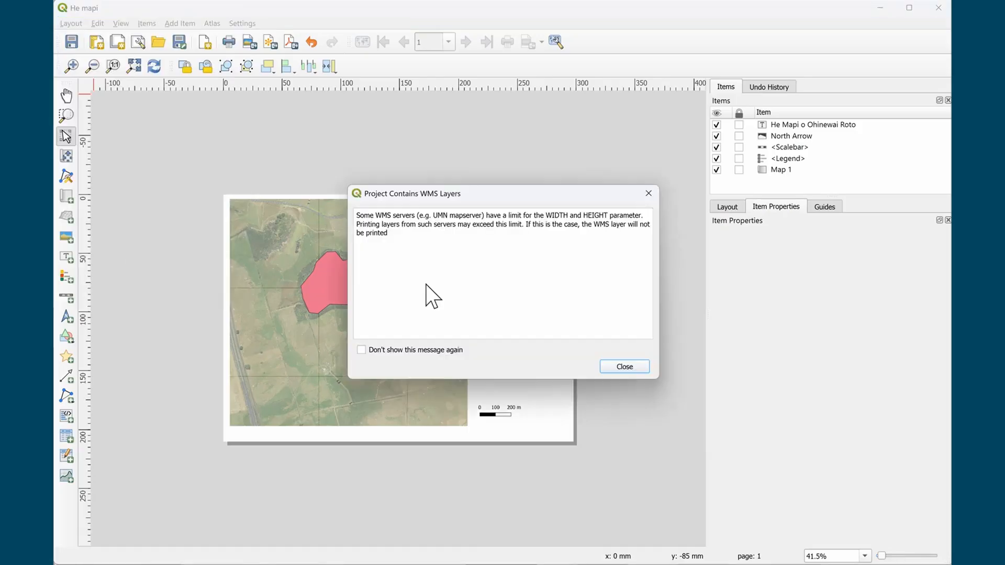
left_click(639, 368)
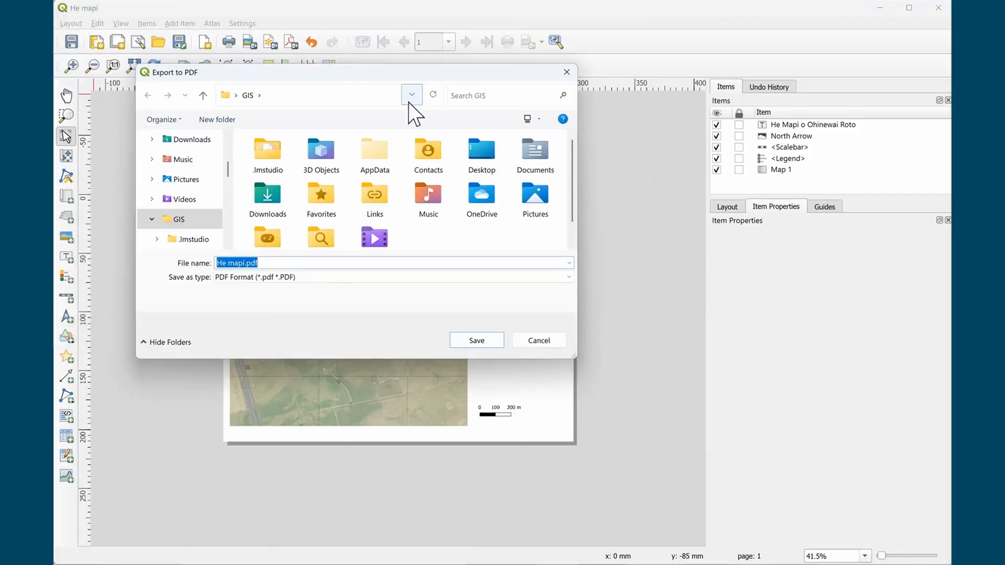
left_click(476, 341)
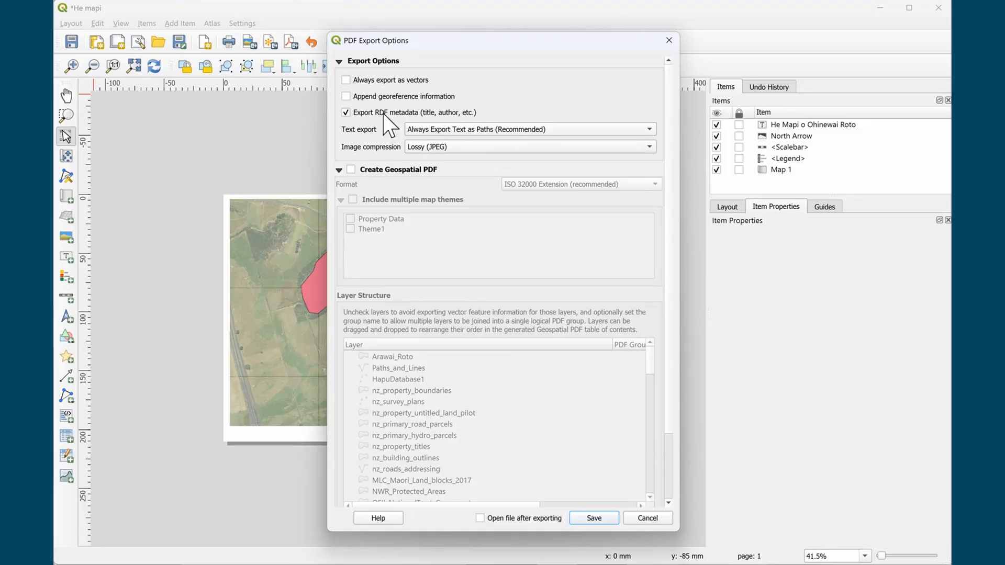
left_click(357, 114)
left_click(587, 517)
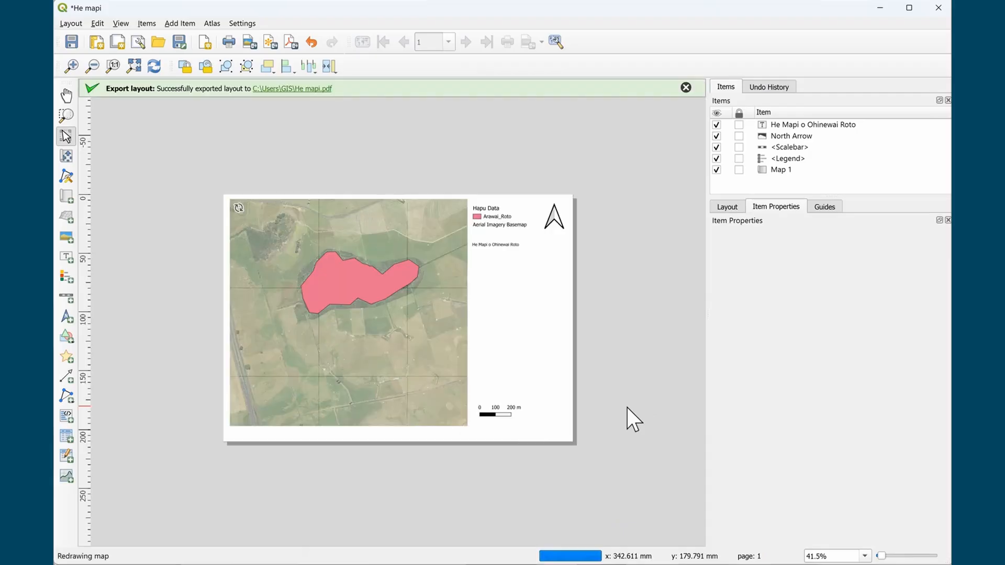
Open the exported He mapi.pdf from its folder to check the map, and close the PDF and the layout window
left_click(288, 90)
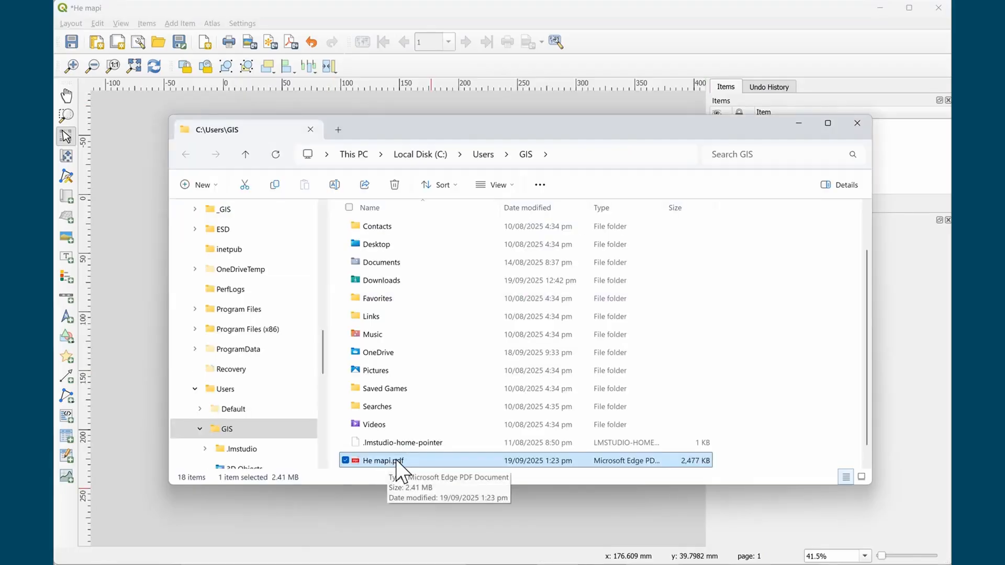
double_click(397, 460)
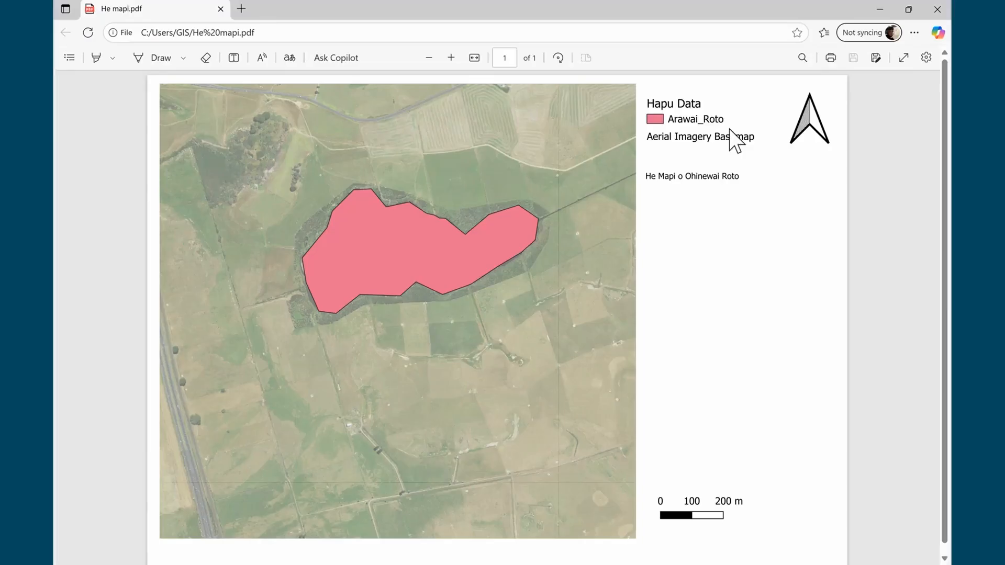
left_click(937, 10)
left_click(927, 83)
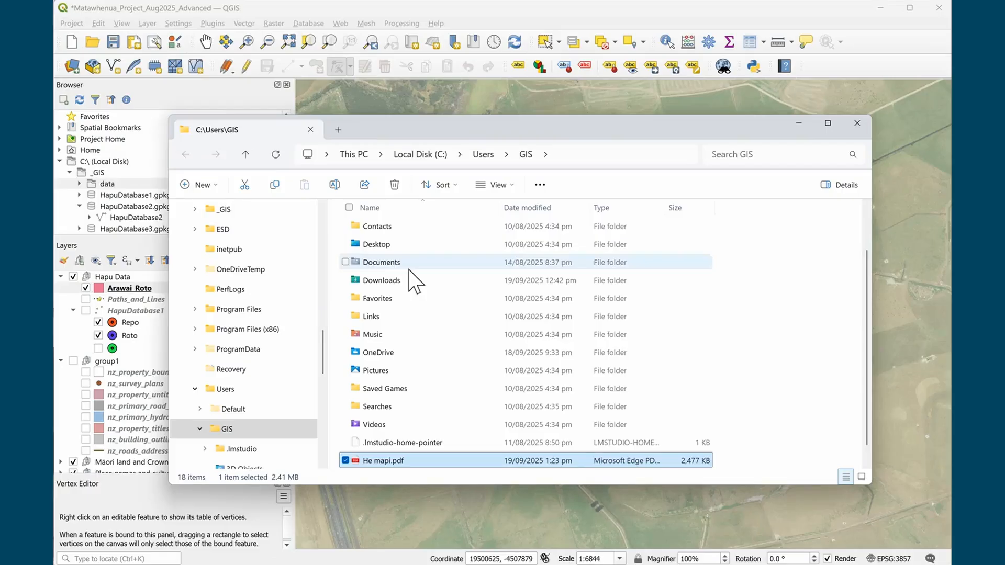
Go to the C:\_GIS folder and examine its data folder, the Matawhenua_Data_Aug2025.gpkg GeoPackage, and the two Matawhenua project files
left_click(421, 154)
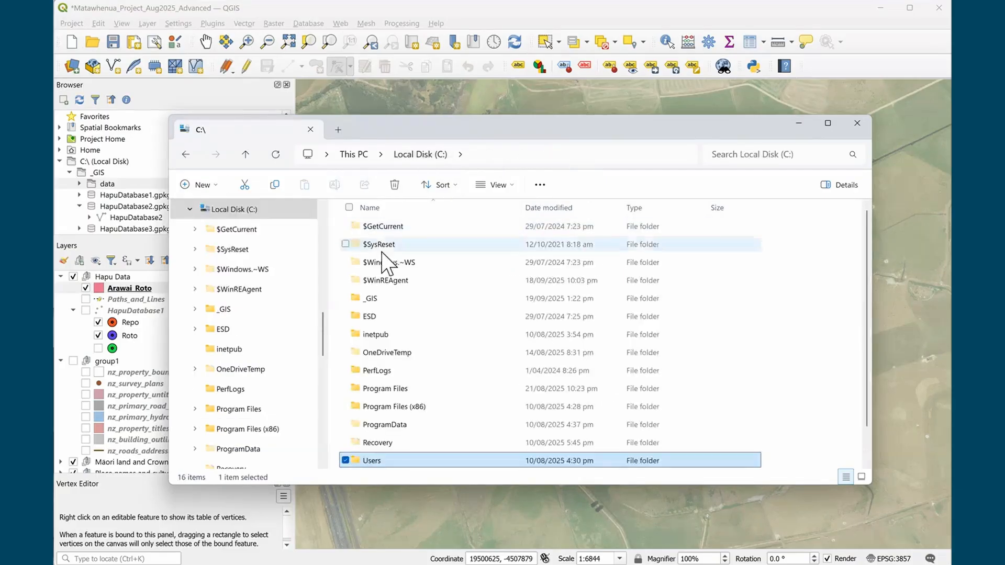
double_click(378, 298)
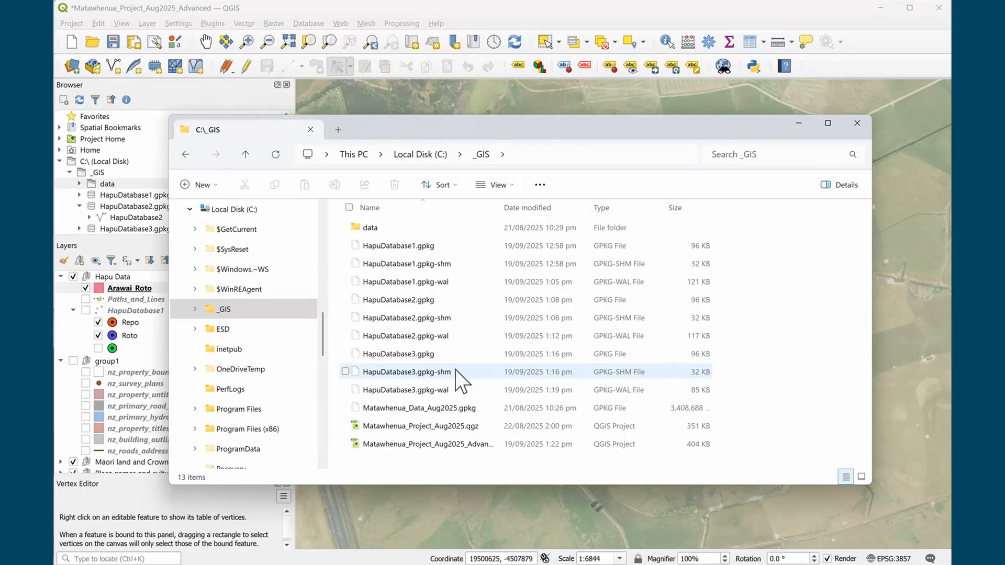
left_click(432, 409)
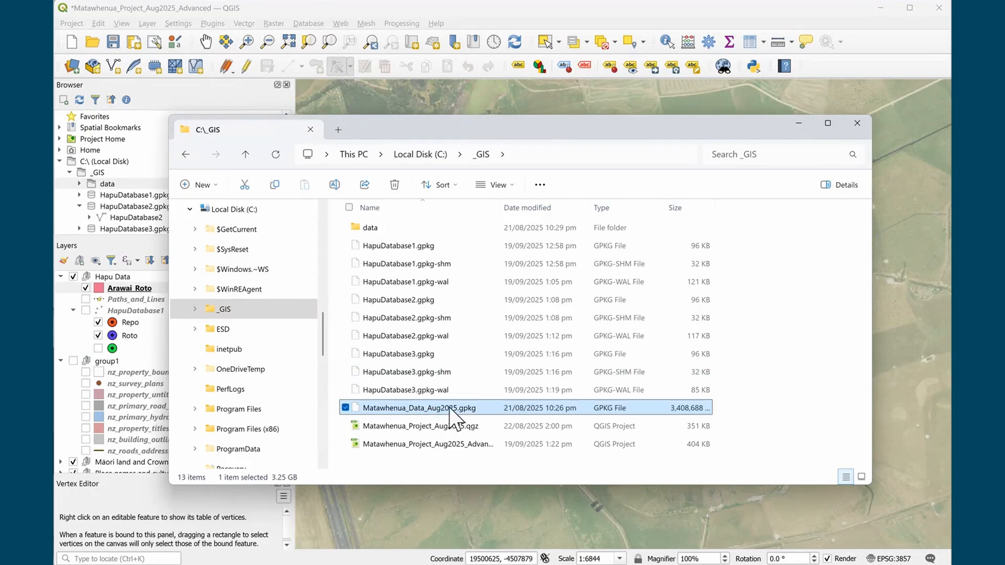
left_click(437, 428)
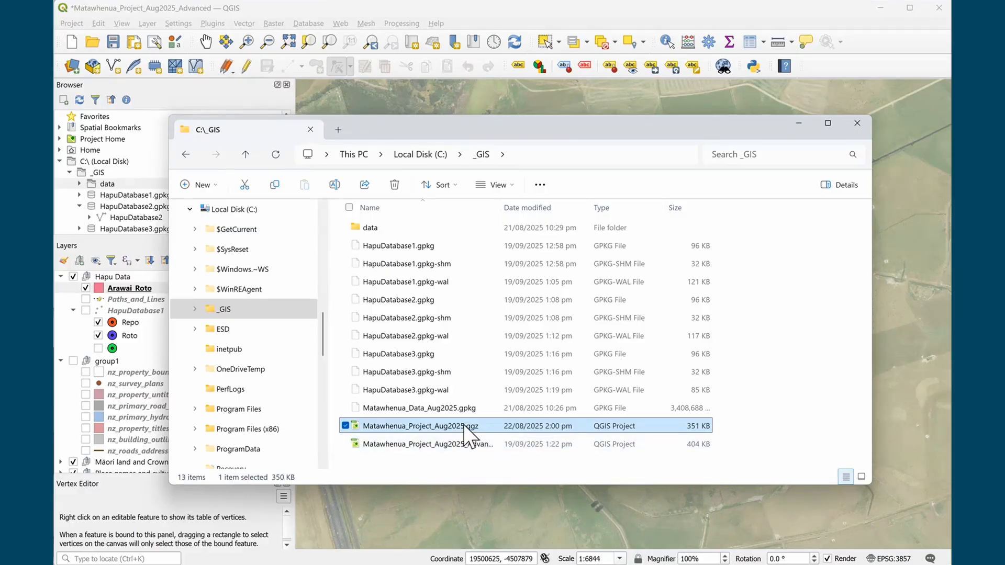
left_click(381, 228)
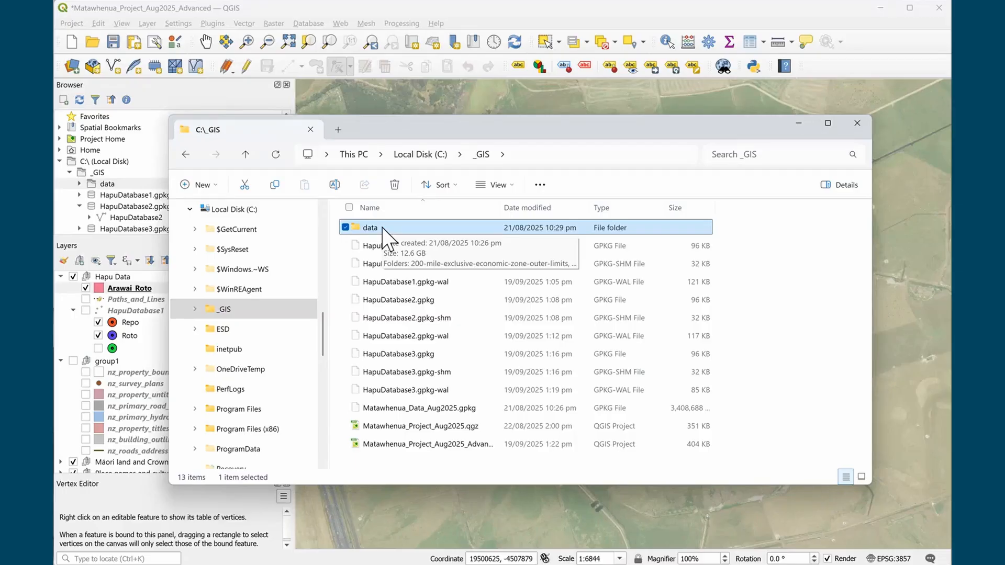
left_click(487, 444)
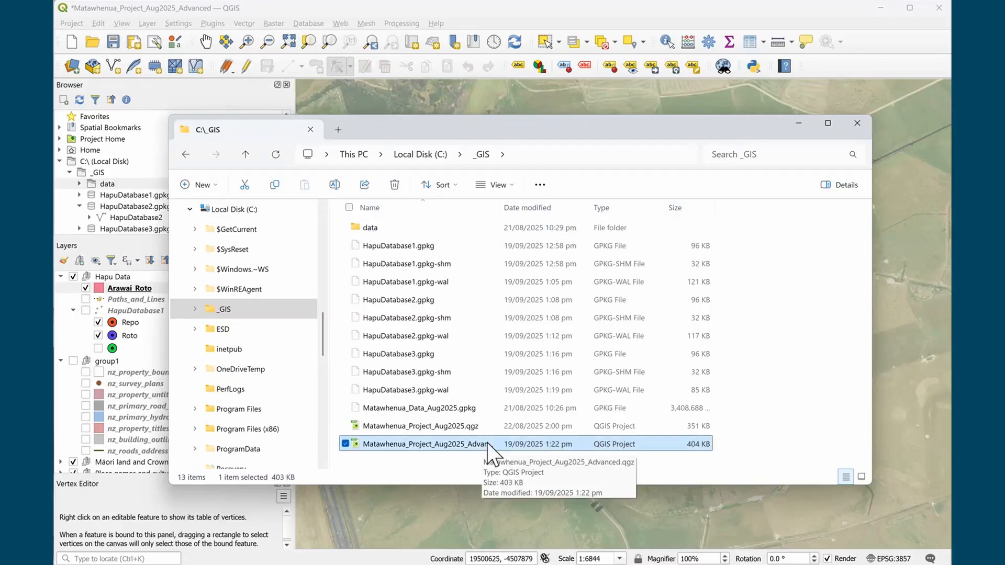
Open the data folder in _GIS, look through its source dataset folders, and minimize the file window to return to QGIS
double_click(372, 229)
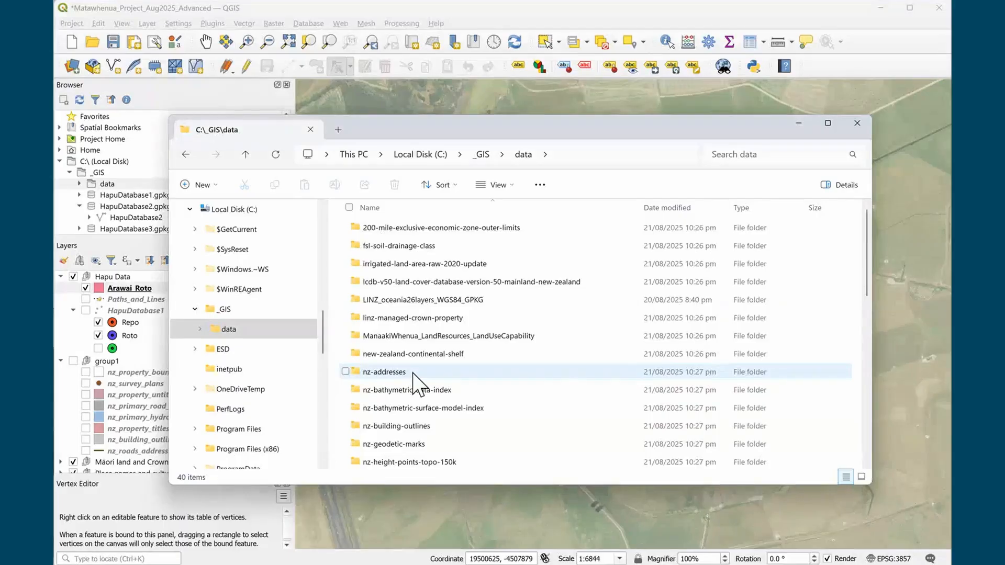
scroll(454, 376, "down", 1)
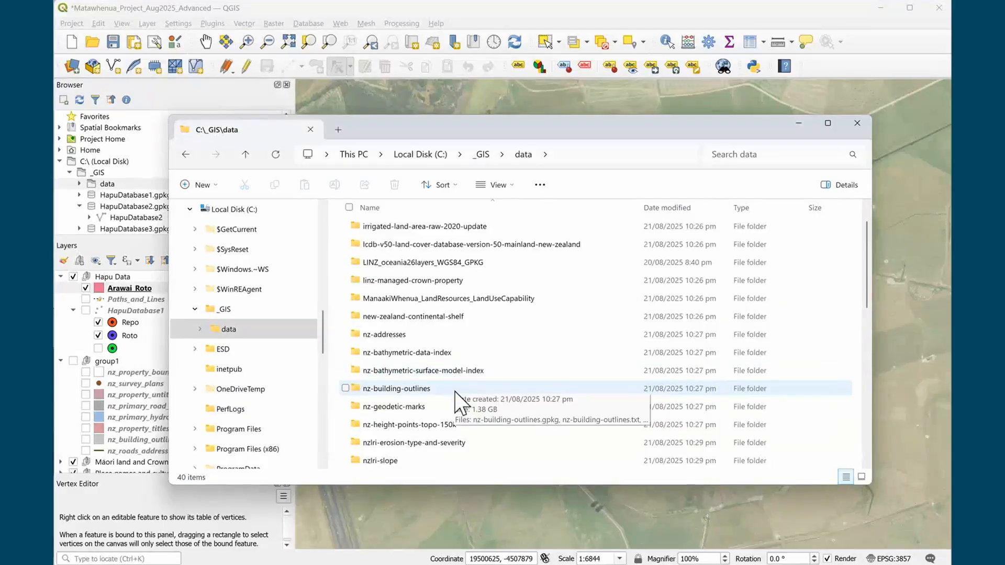
scroll(454, 393, "down", 1)
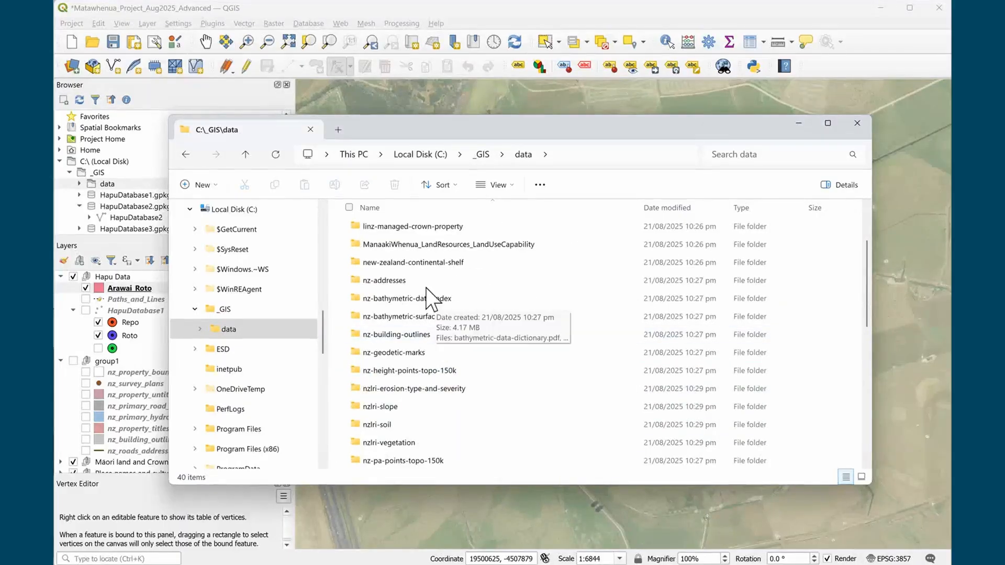
scroll(422, 280, "down", 1)
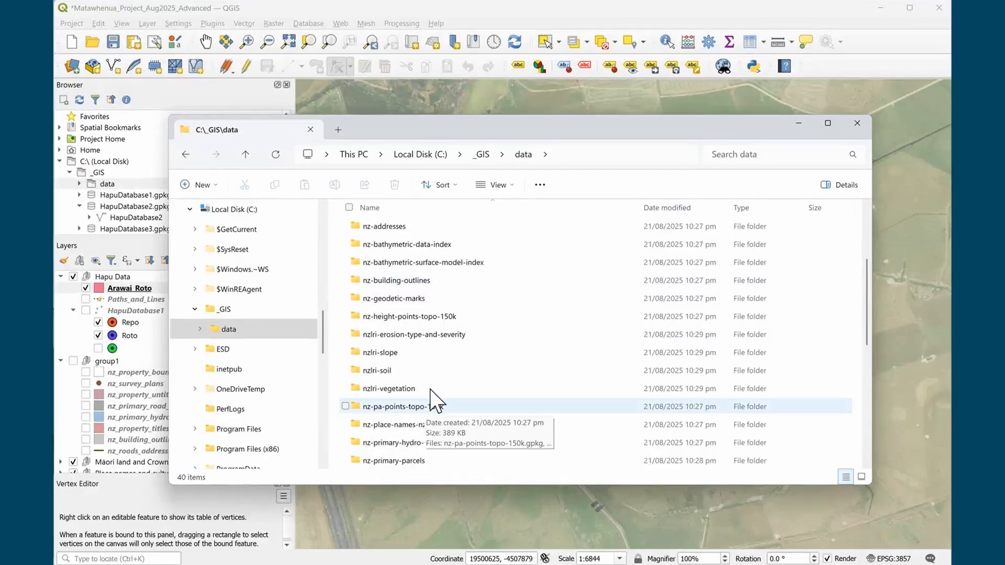
scroll(468, 411, "down", 1)
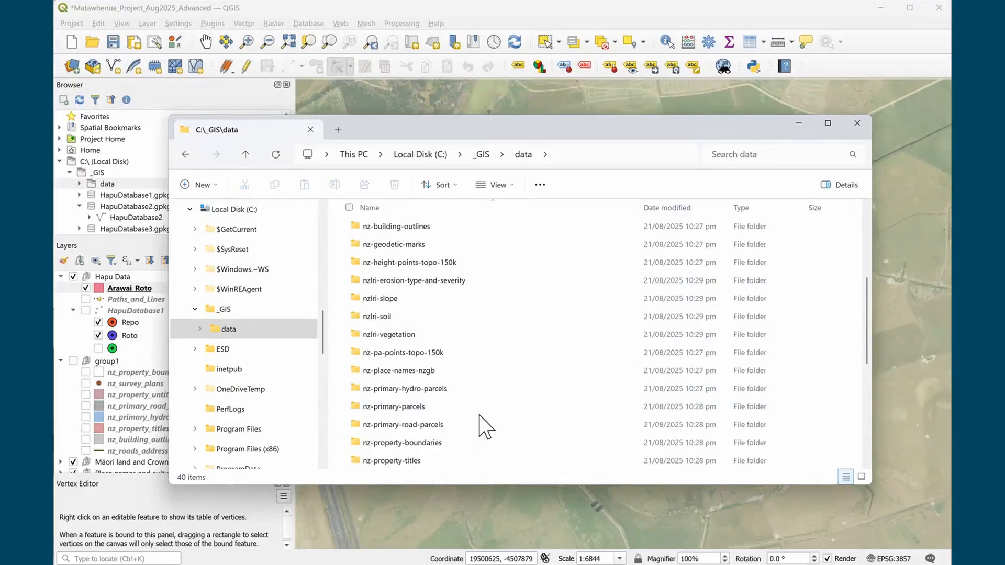
scroll(429, 425, "down", 1)
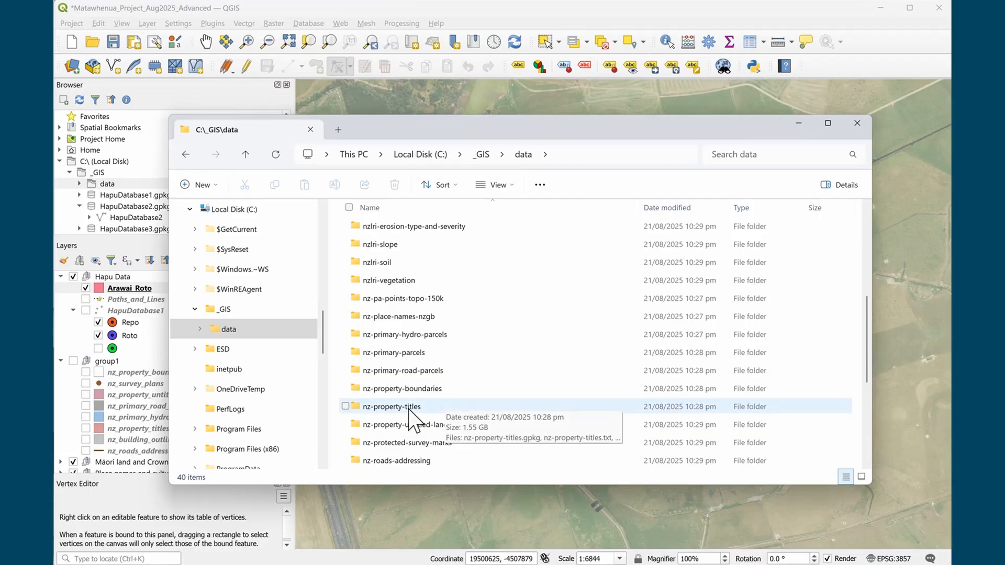
scroll(463, 414, "down", 1)
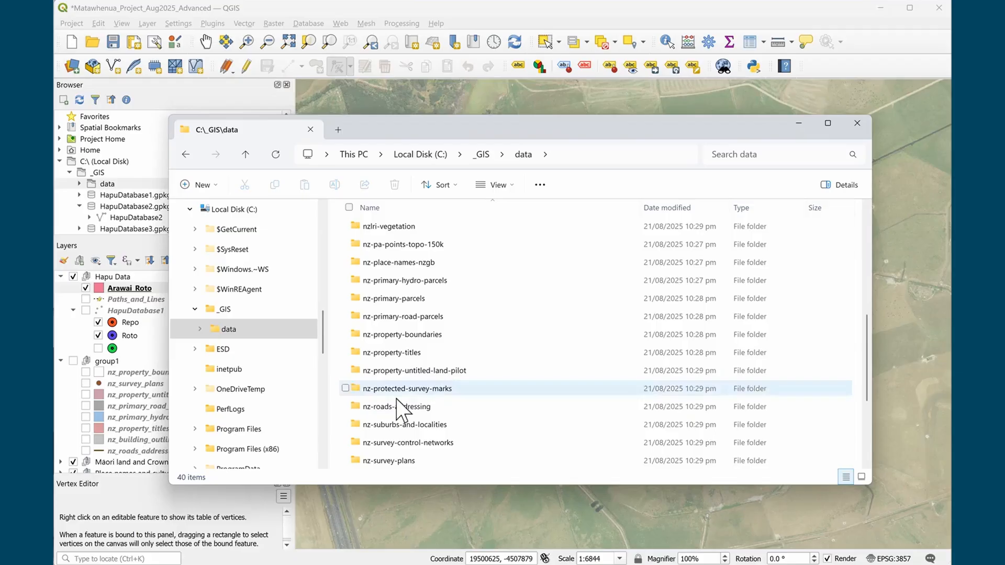
scroll(421, 455, "down", 1)
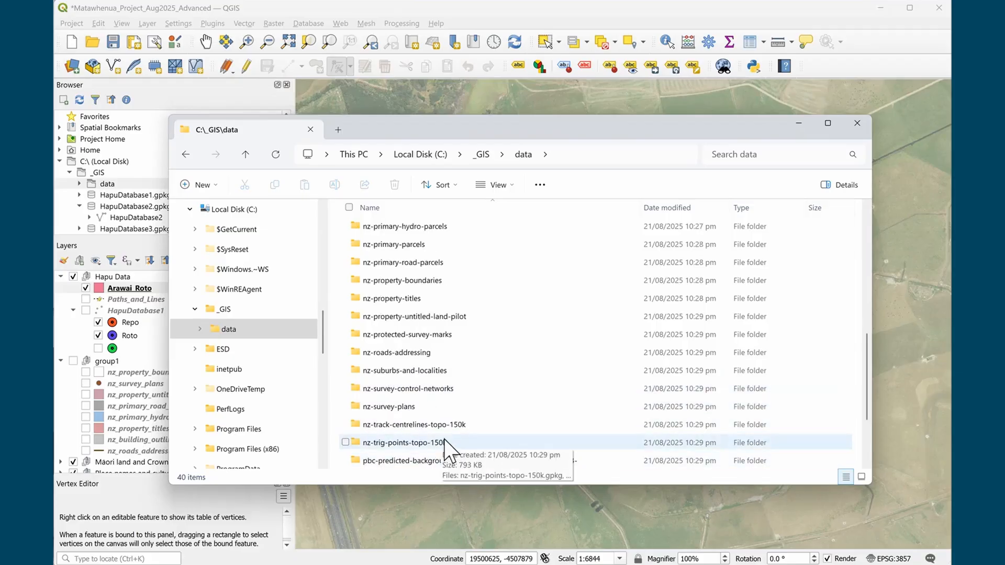
left_click(799, 124)
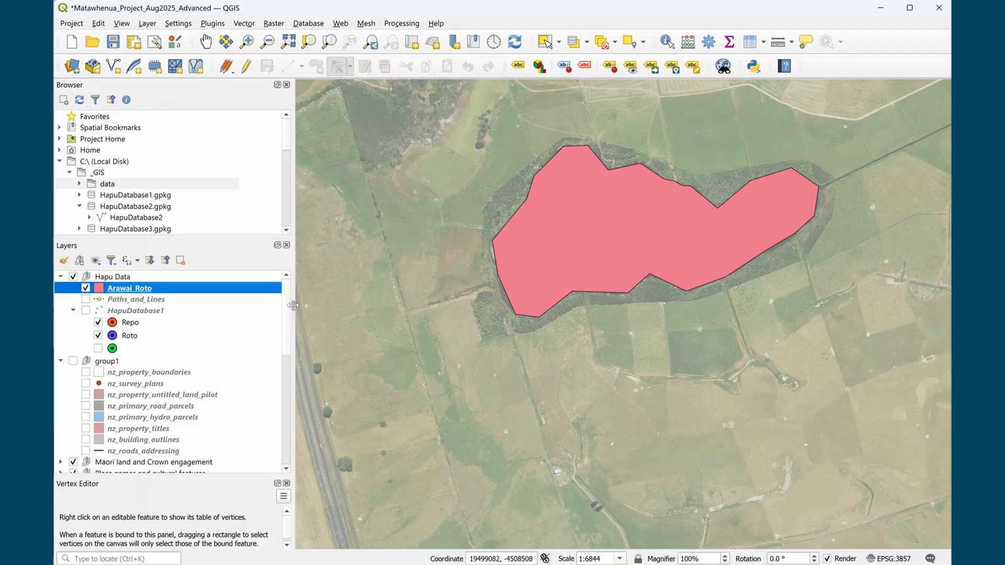